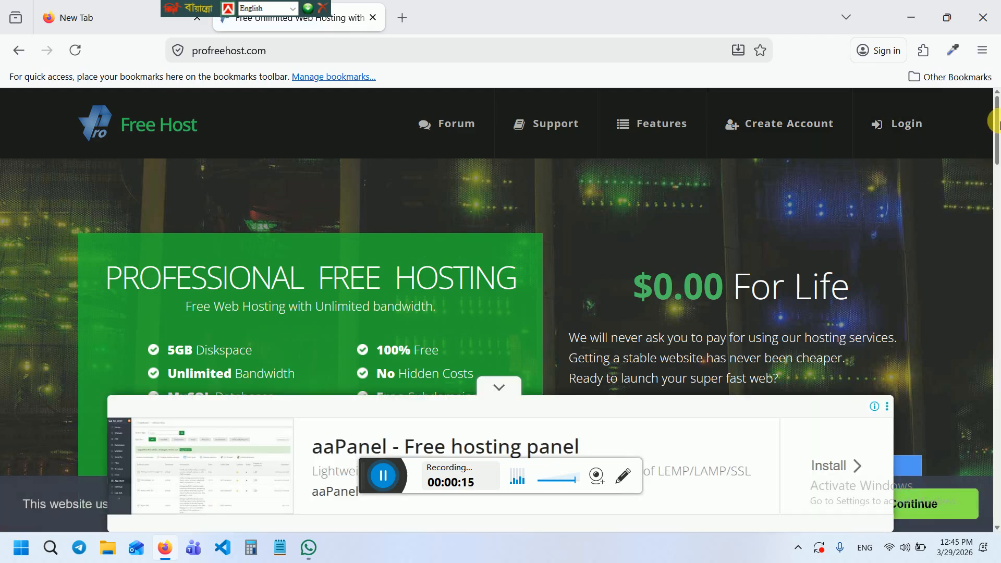
# Scroll down and open ProFreeHost's Register Now sign-up page
pyautogui.moveTo(997, 143); pyautogui.dragTo(997, 172)
pyautogui.scroll(-2, 757, 173)
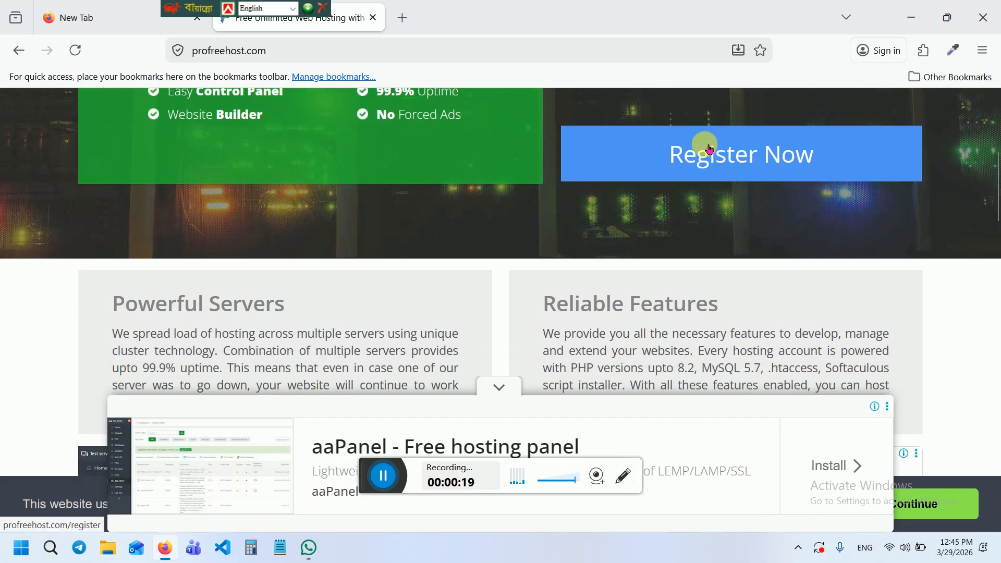
pyautogui.click(710, 151)
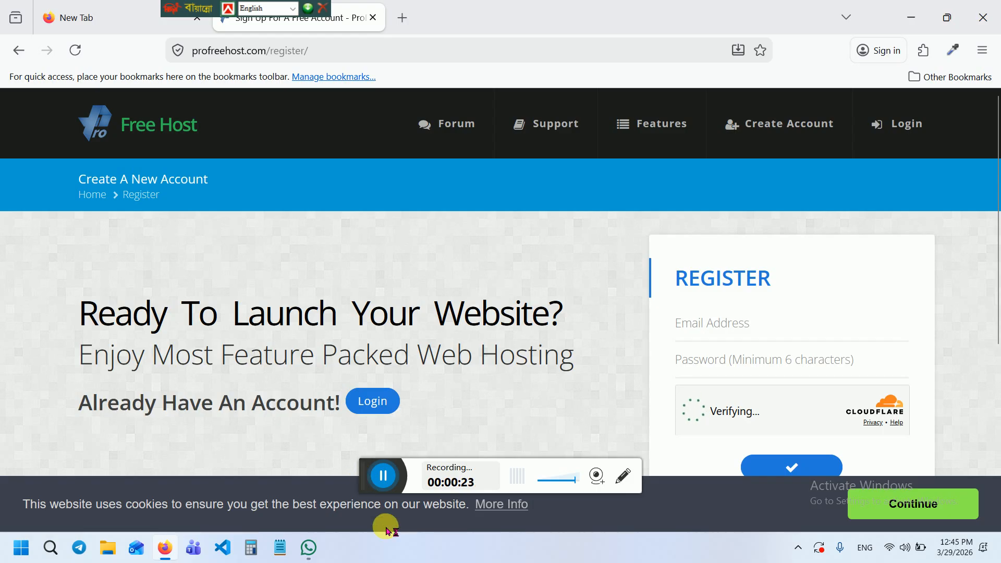
pyautogui.moveTo(369, 474); pyautogui.dragTo(387, 544)
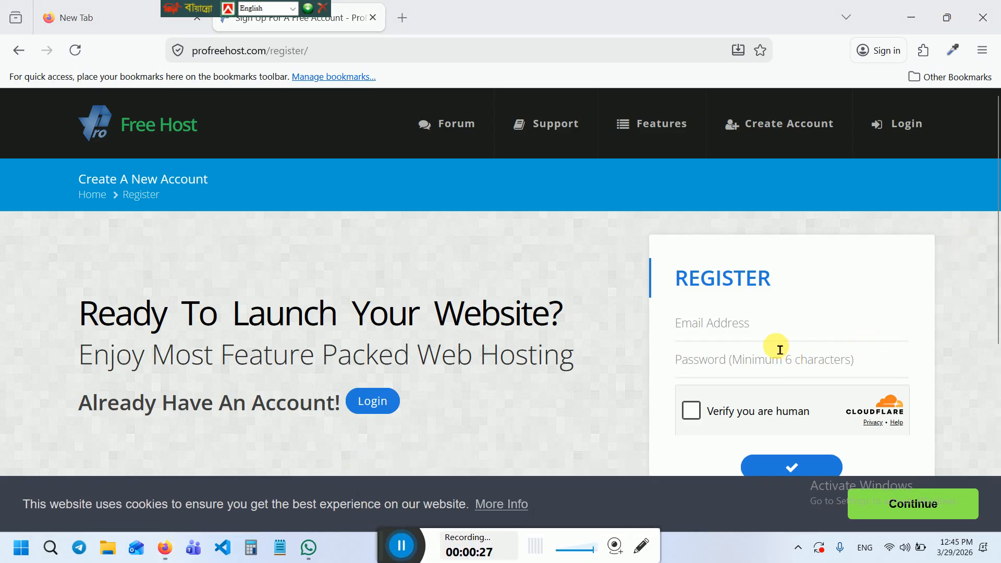
# Enter the account e-mail address, fixing its last letter, and type a password
pyautogui.click(768, 339)
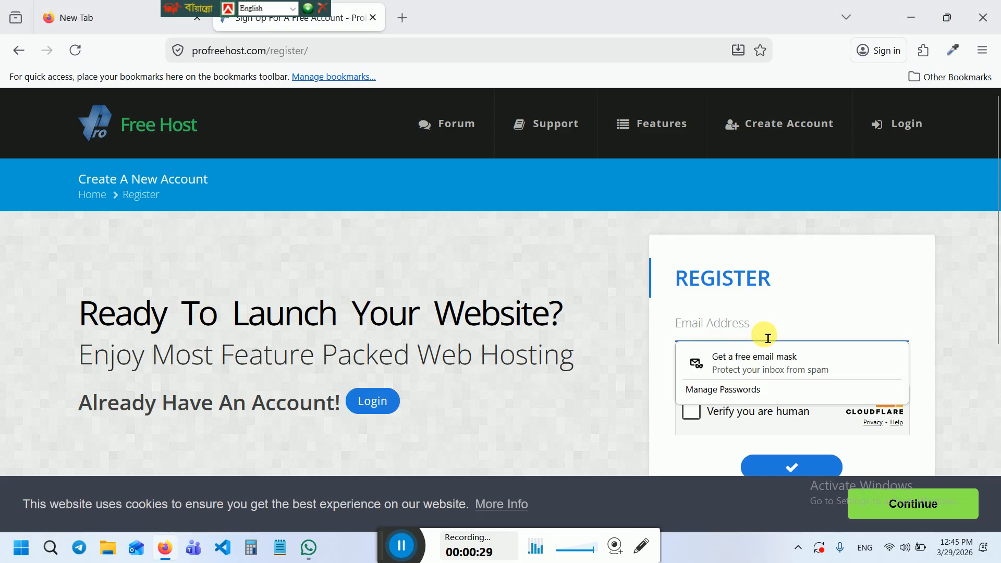
pyautogui.click(767, 337)
pyautogui.click(765, 336)
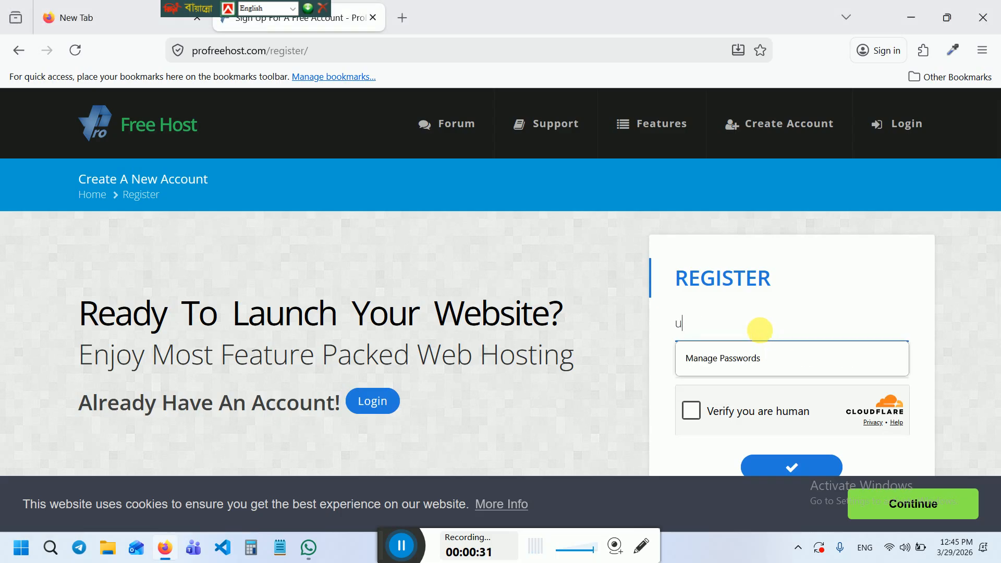
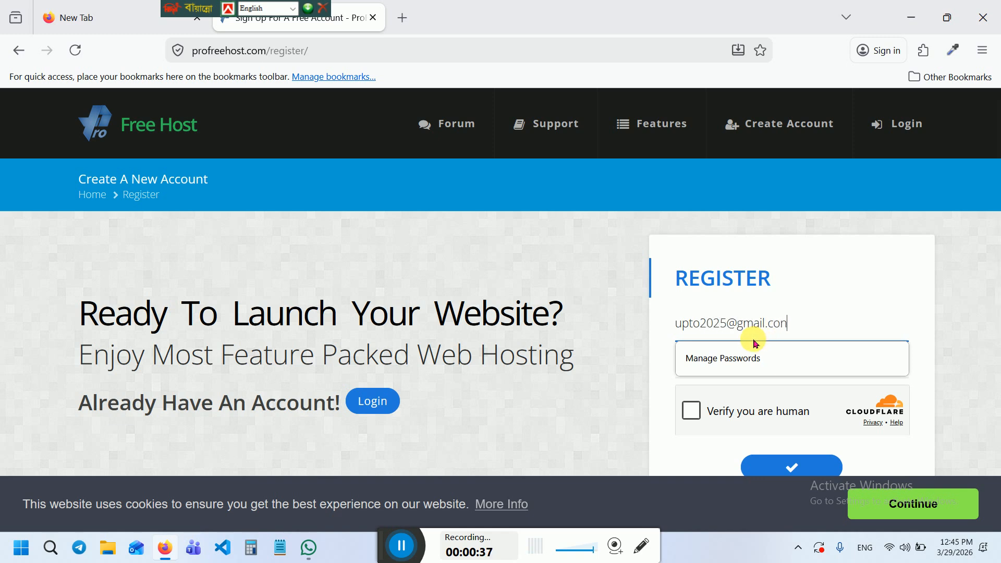
pyautogui.press('Tab')
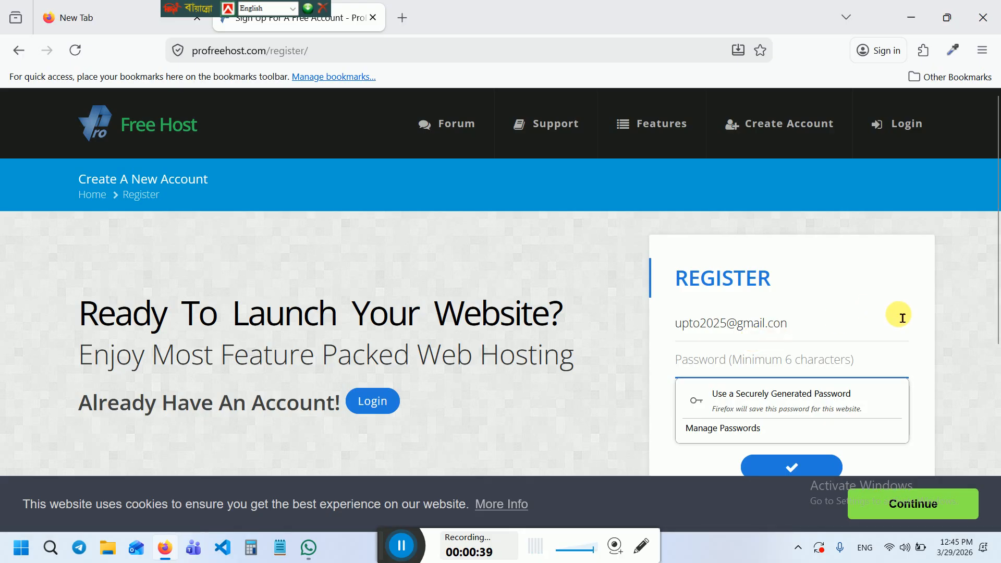
pyautogui.click(863, 323)
pyautogui.press('BackSpace')
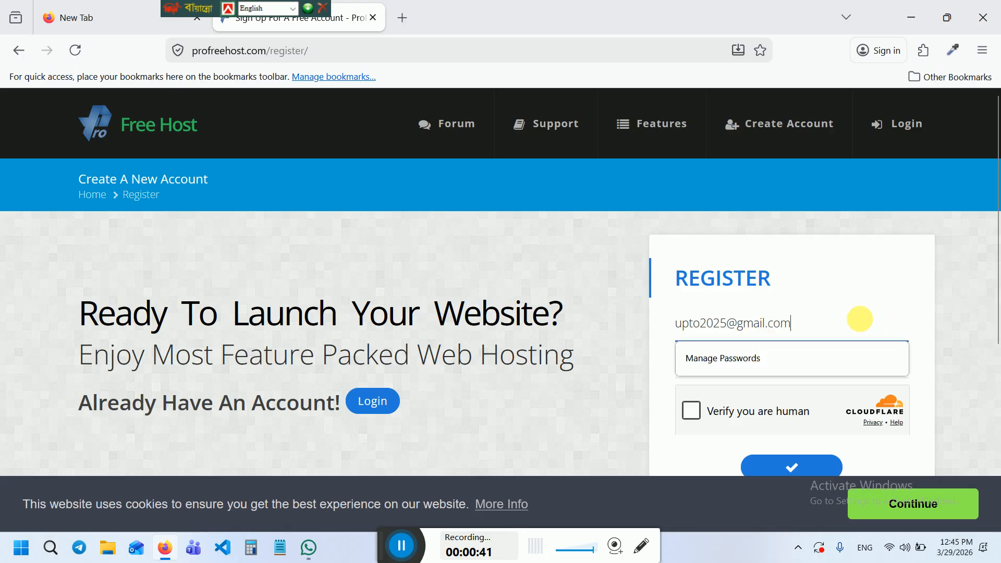
pyautogui.press('Tab')
pyautogui.write('a')
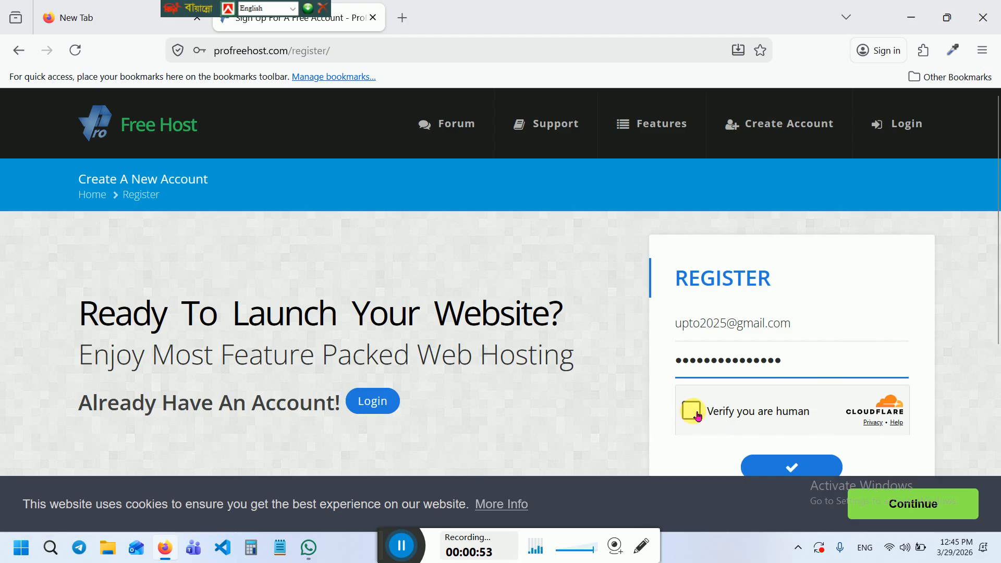
# Pass the Cloudflare human check, re-enter the password and submit the registration
pyautogui.click(694, 412)
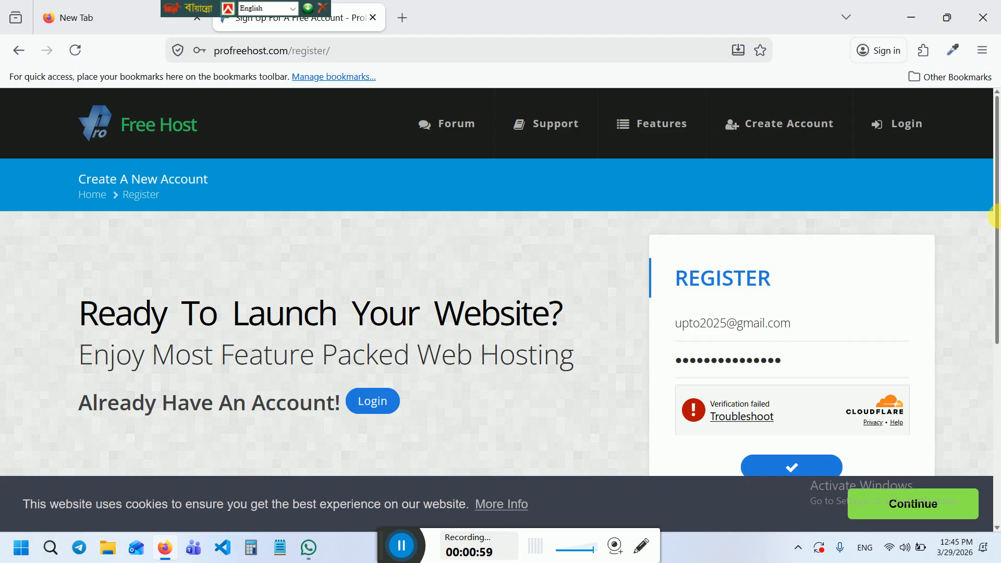
pyautogui.moveTo(996, 196); pyautogui.dragTo(996, 235)
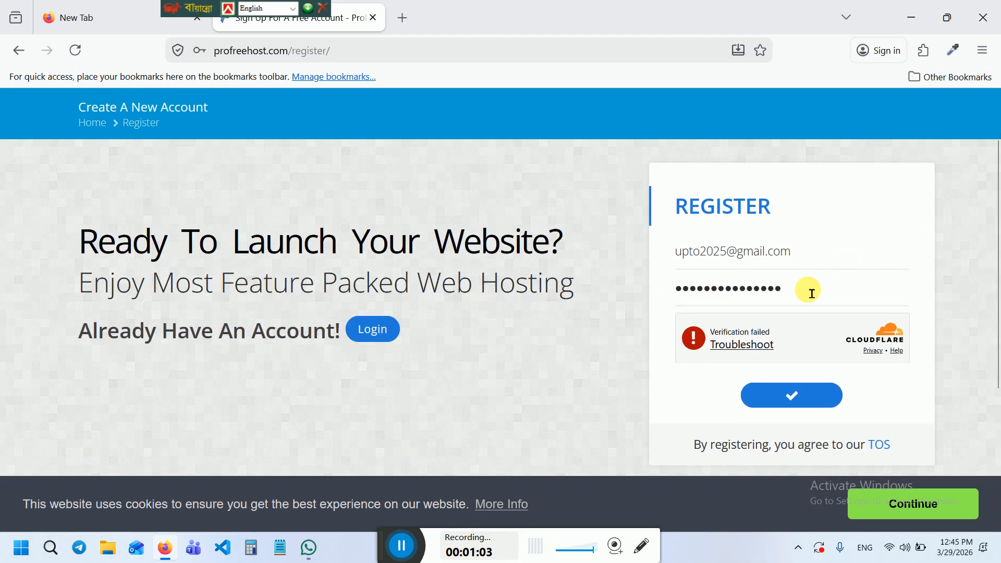
pyautogui.moveTo(809, 288); pyautogui.dragTo(650, 284)
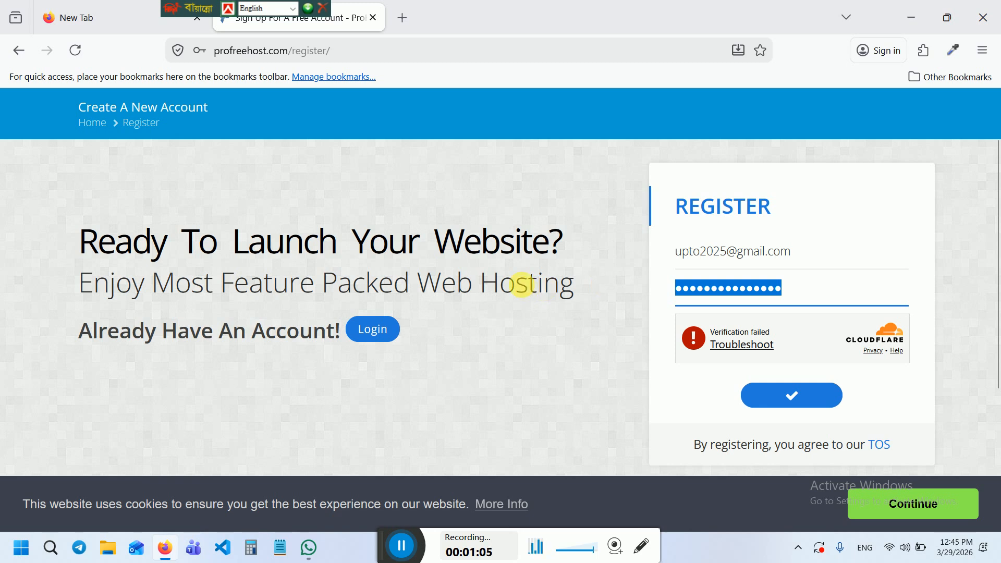
pyautogui.write('******')
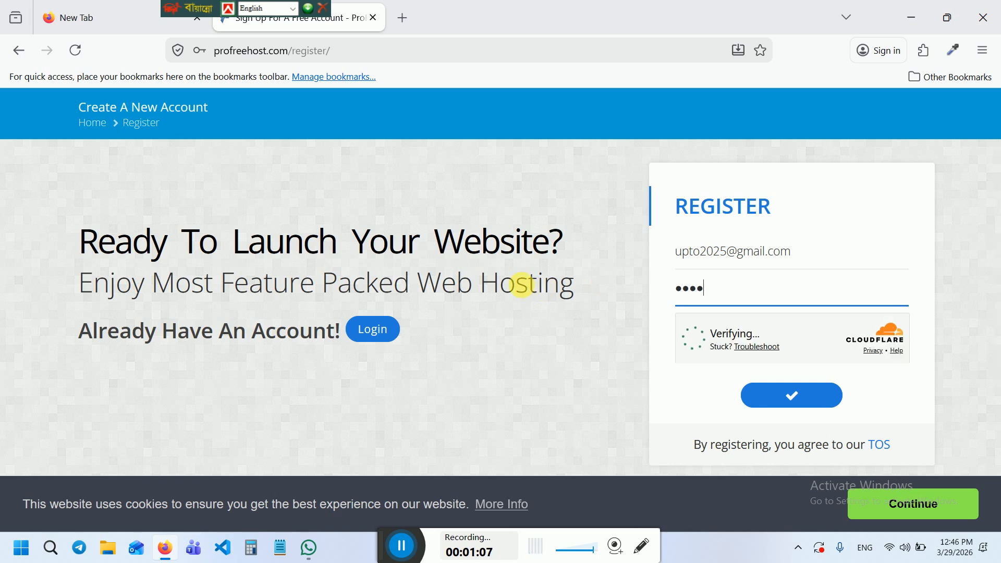
pyautogui.write('**')
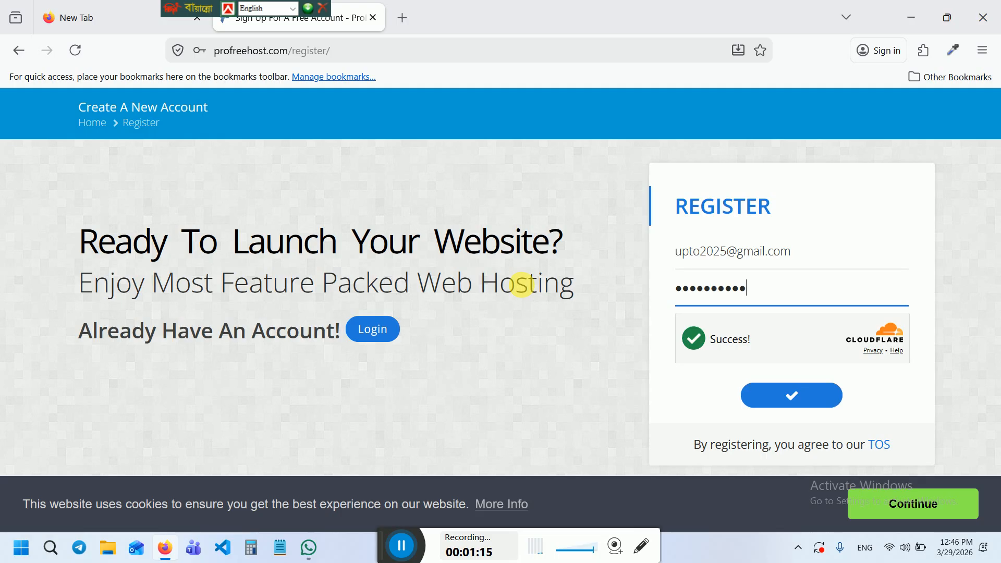
pyautogui.click(780, 396)
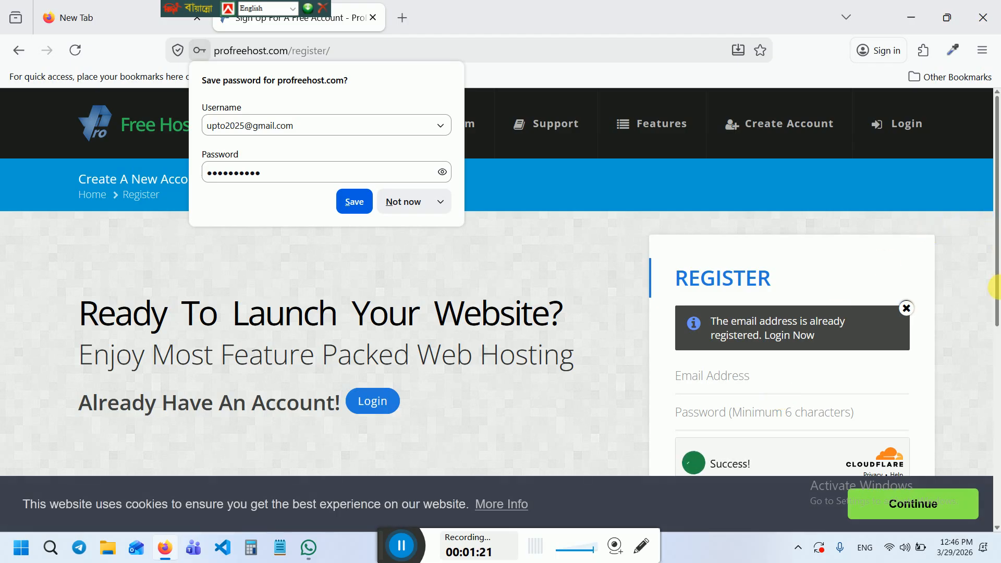
# Resubmit the registration and dismiss the autofill suggestions
pyautogui.moveTo(996, 287); pyautogui.dragTo(997, 365)
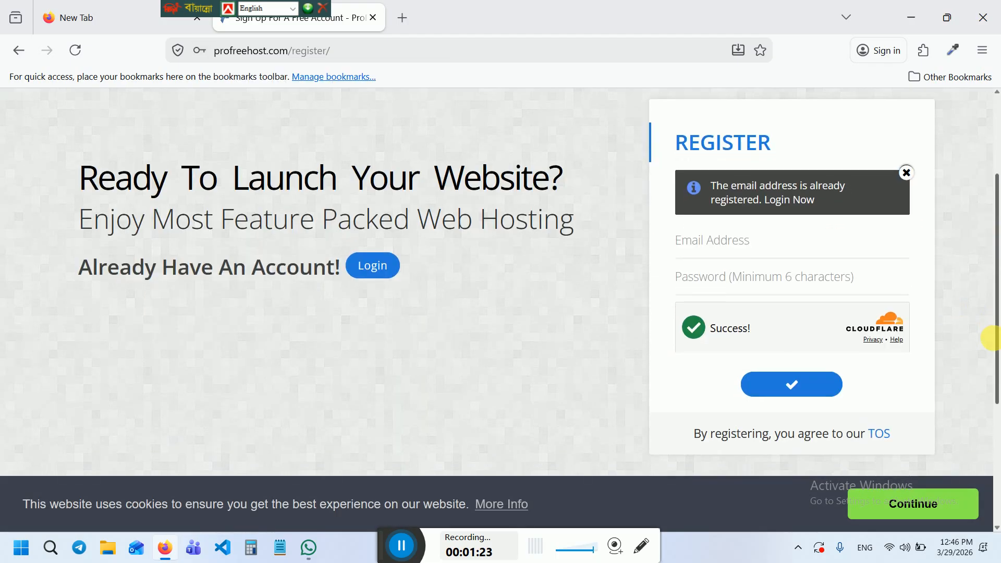
pyautogui.click(819, 376)
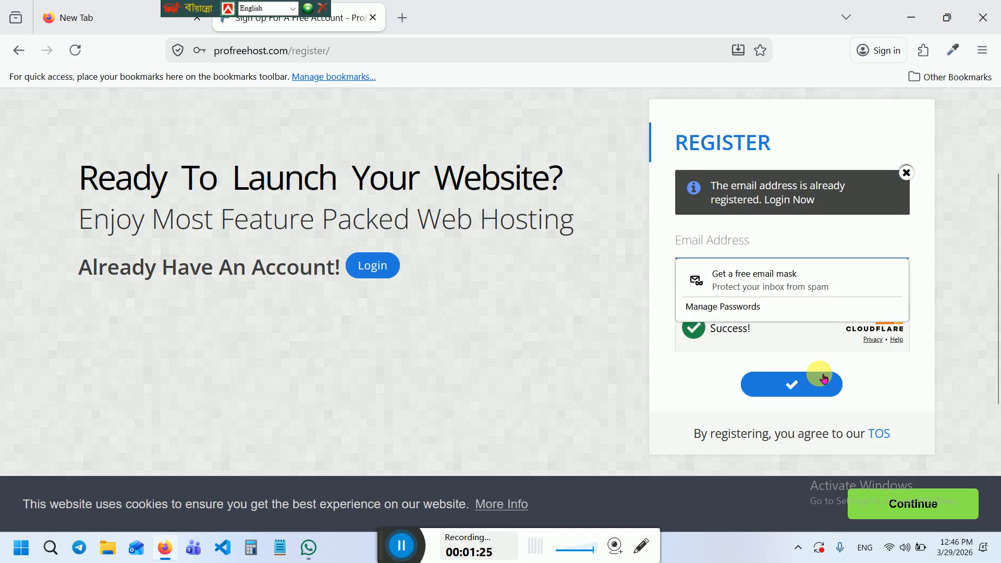
pyautogui.click(793, 190)
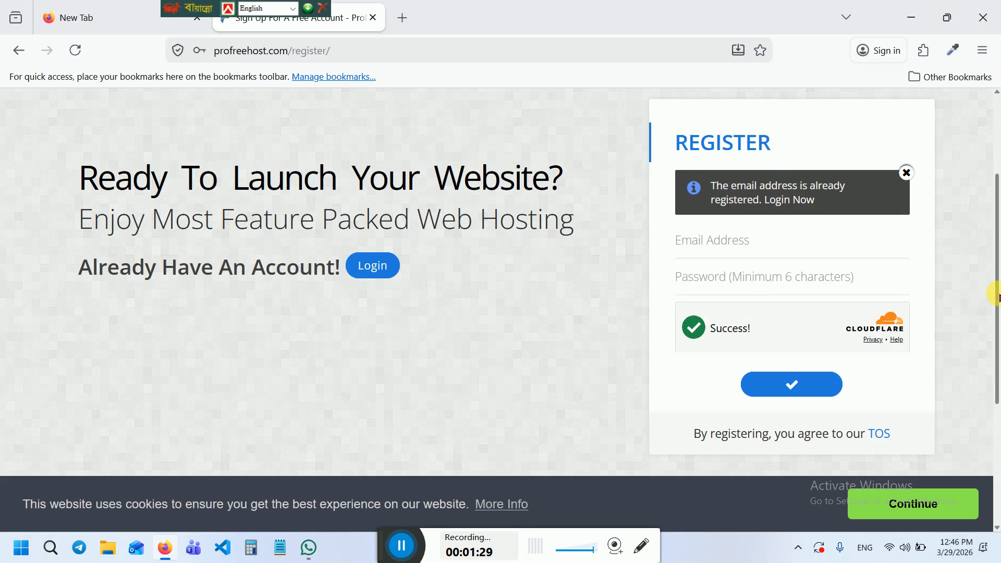
pyautogui.moveTo(994, 292); pyautogui.dragTo(994, 192)
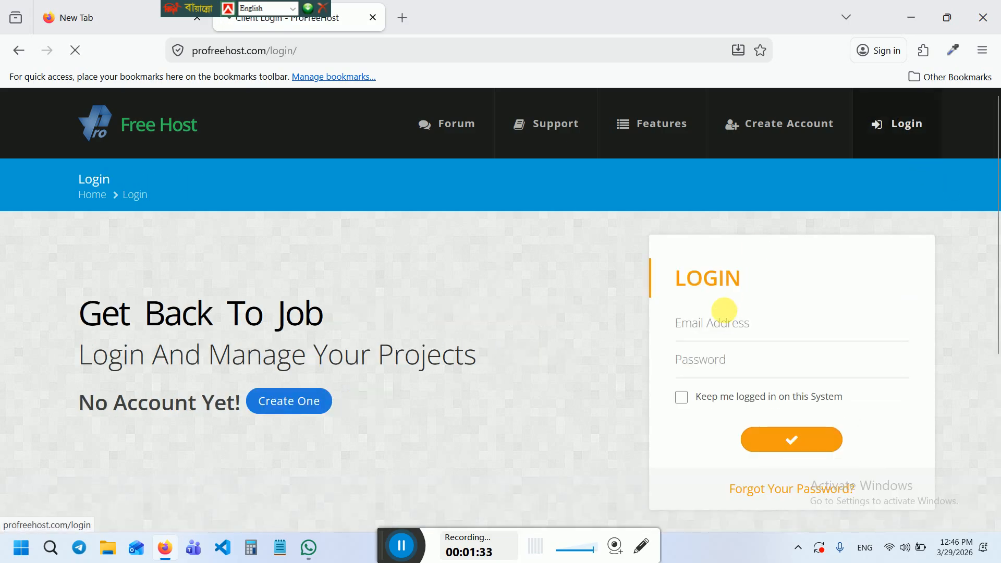
# Start entering the login e-mail, then switch to the WordPress wp-admin login tab
pyautogui.click(731, 324)
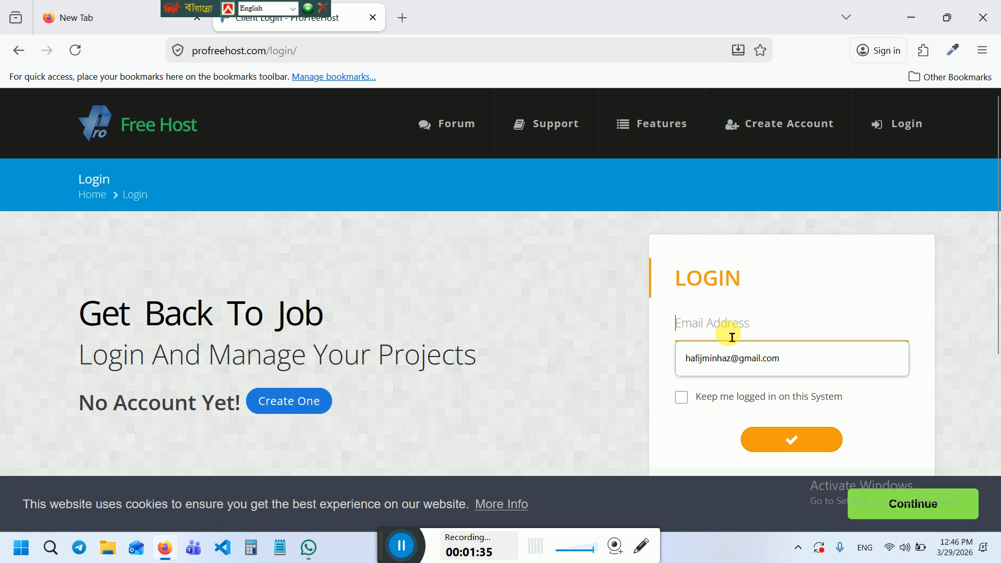
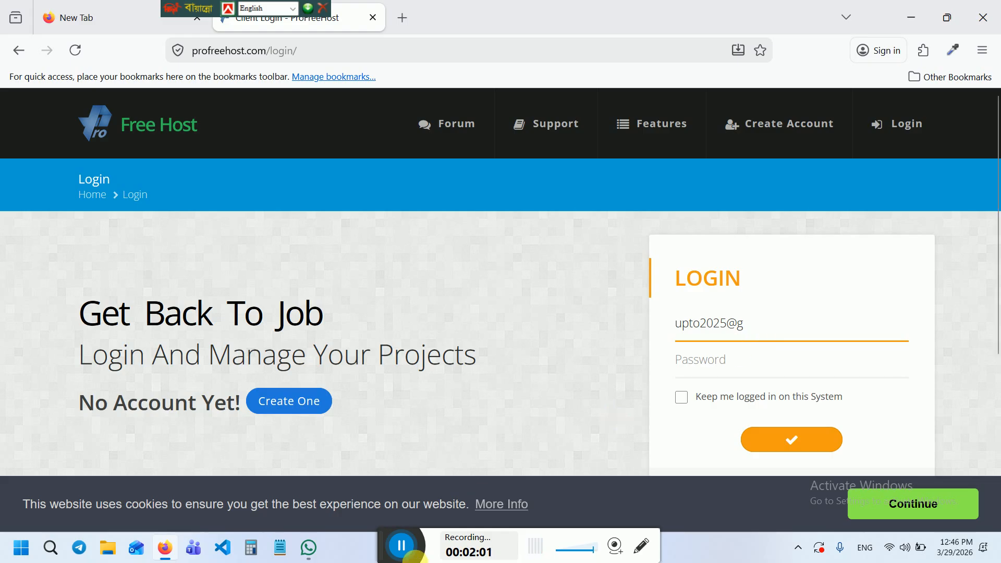
pyautogui.click(401, 546)
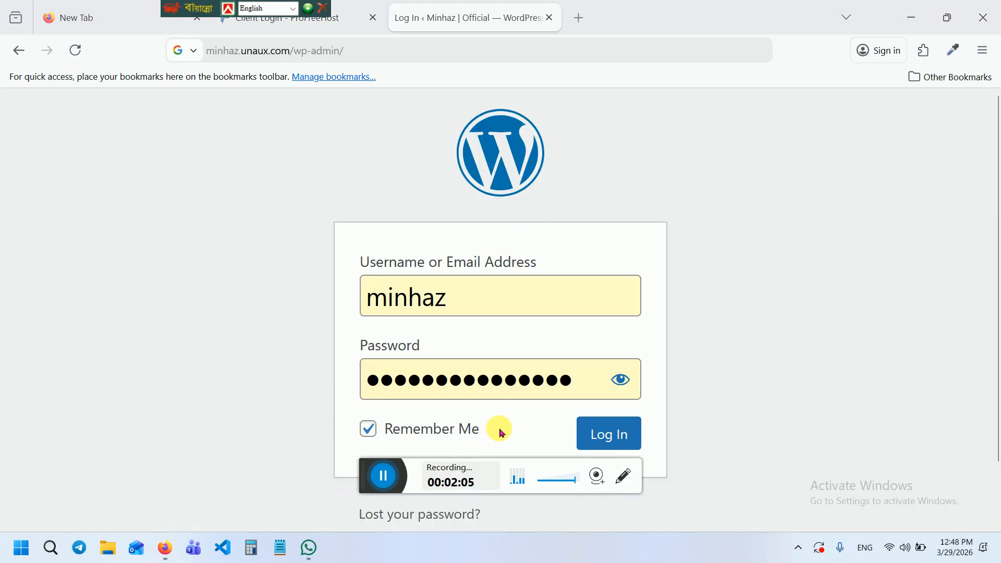
# Log in to WordPress, zoom the page out, and go to the Plugins list
pyautogui.click(608, 436)
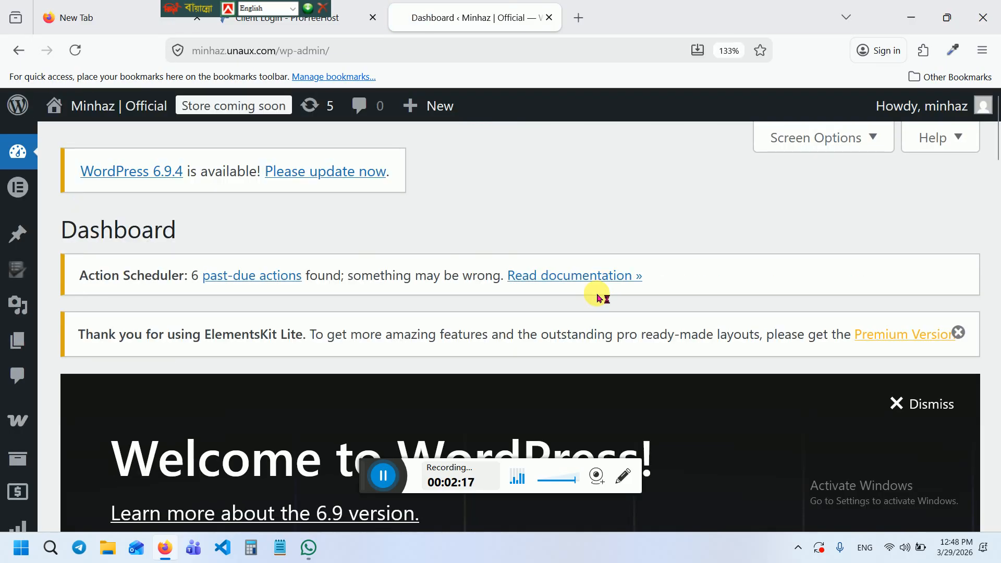
pyautogui.hotkey('ctrl', '-')
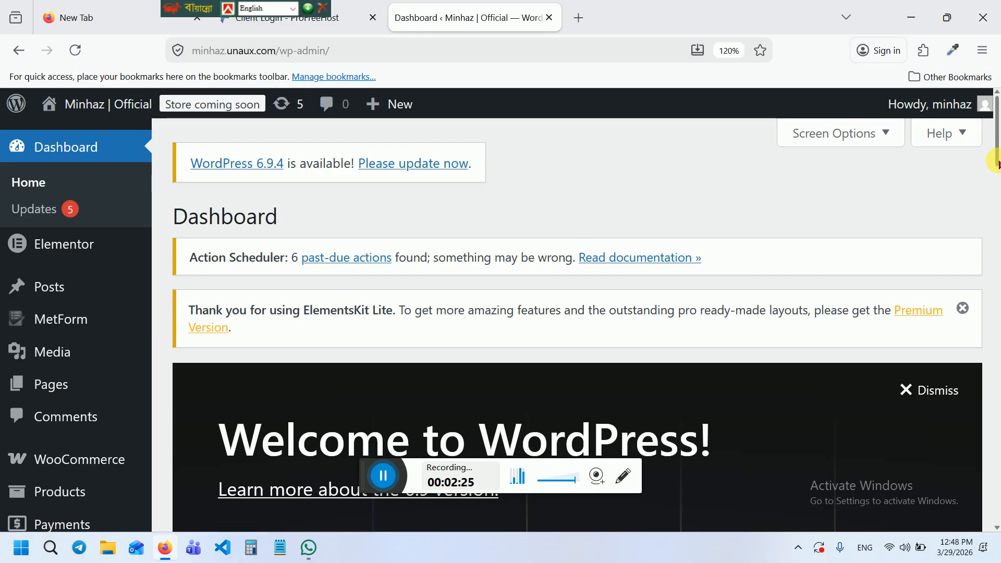
pyautogui.moveTo(997, 146); pyautogui.dragTo(997, 201)
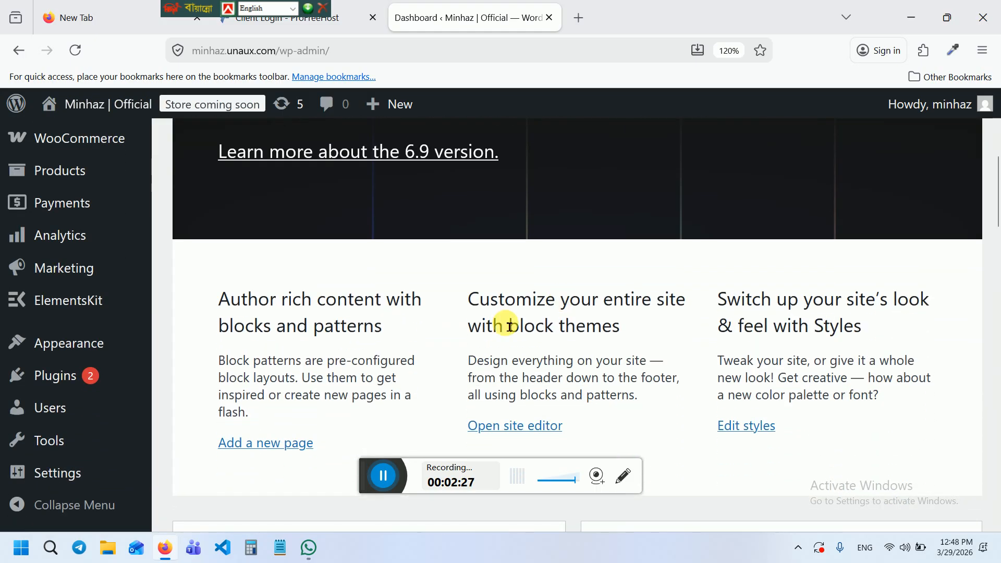
pyautogui.click(53, 376)
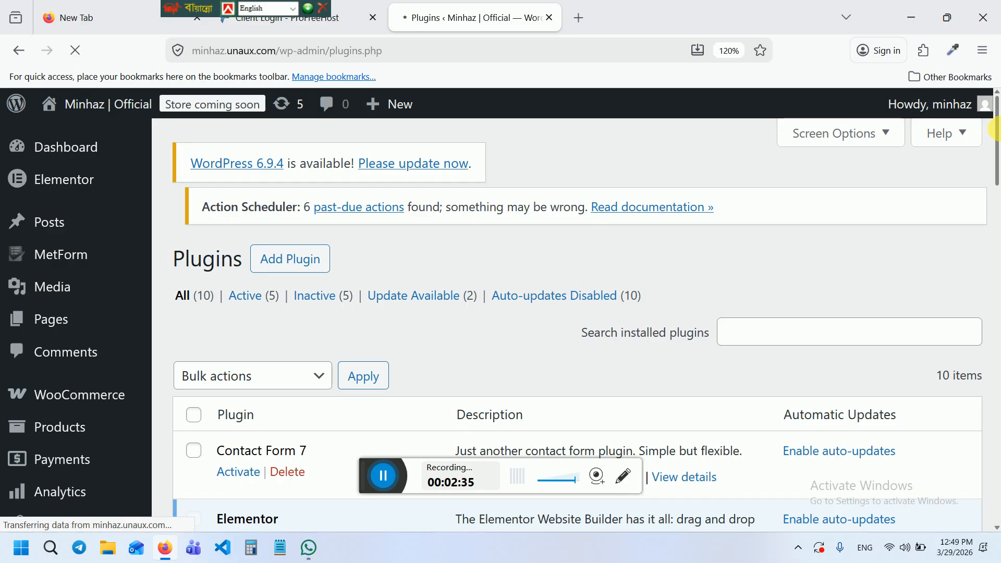
# Deactivate the WooCommerce plugin and return to the admin Dashboard
pyautogui.moveTo(996, 141); pyautogui.dragTo(997, 446)
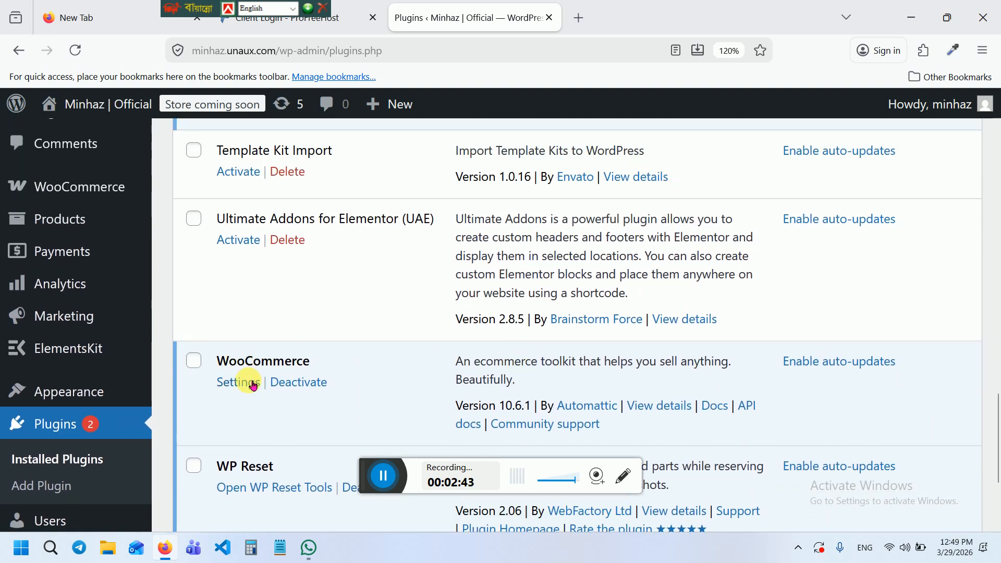
pyautogui.click(299, 381)
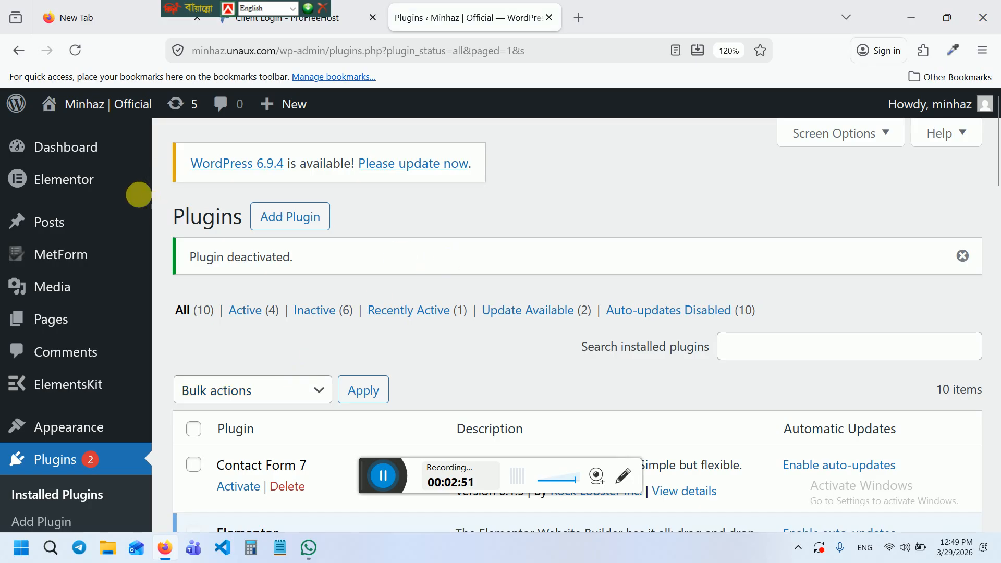
pyautogui.click(63, 143)
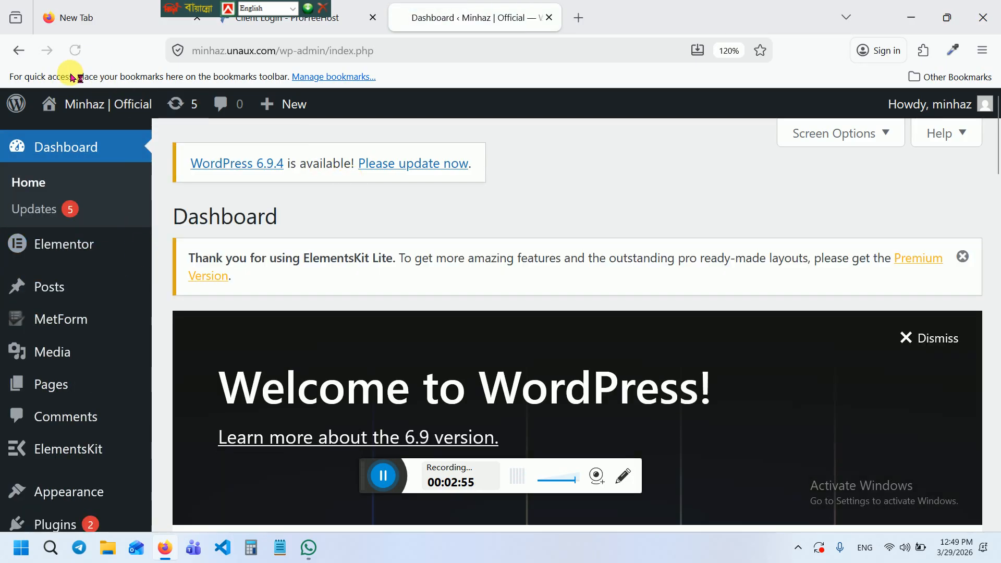
# View the live site's Blog page, then try returning to the wp-admin Dashboard
pyautogui.moveTo(72, 103)
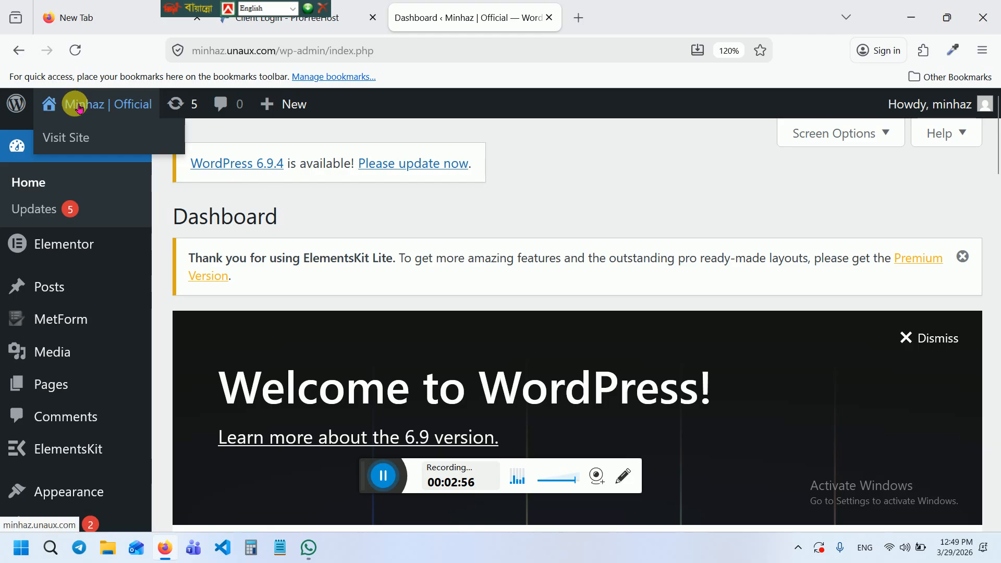
pyautogui.click(73, 139)
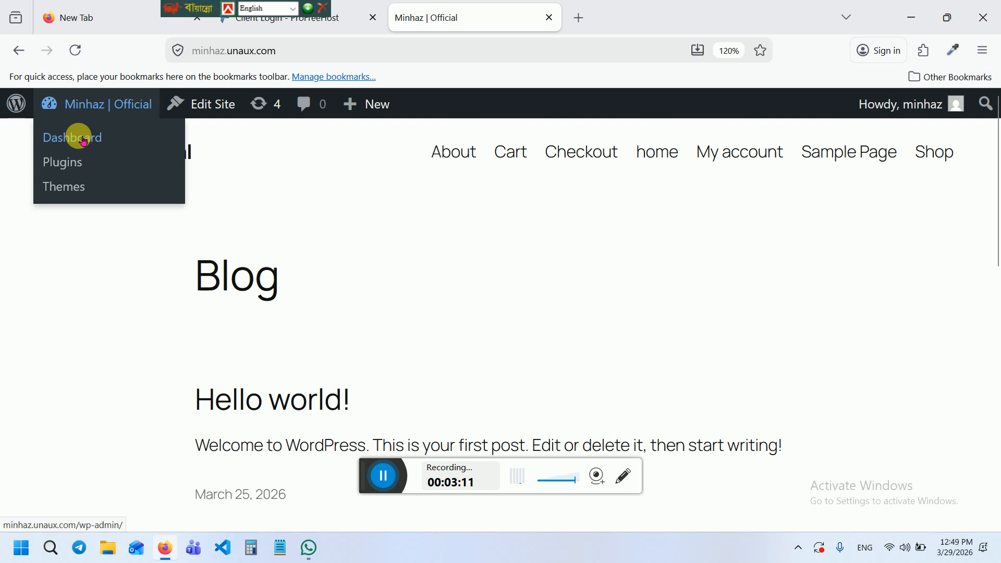
pyautogui.click(84, 138)
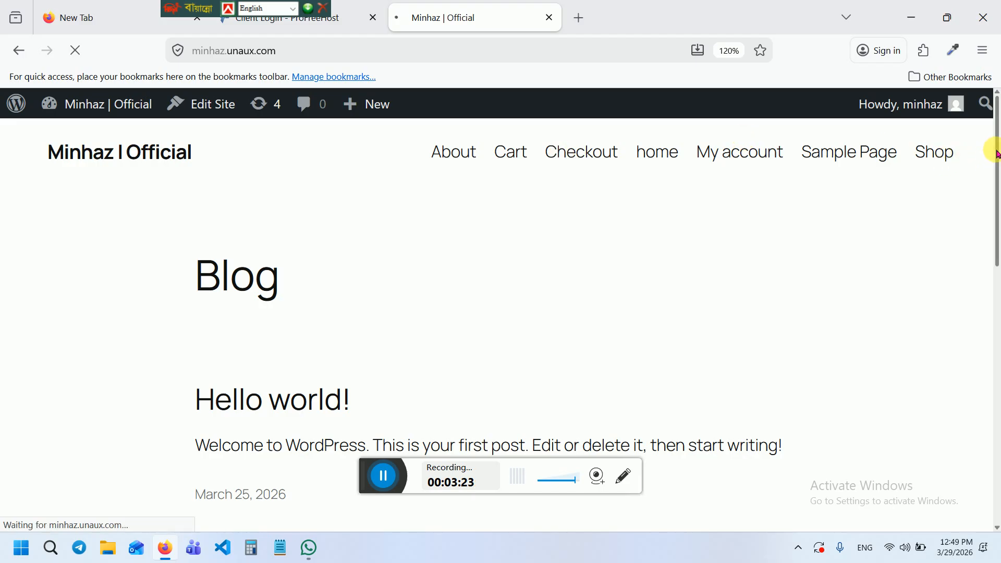
pyautogui.moveTo(996, 158); pyautogui.dragTo(997, 271)
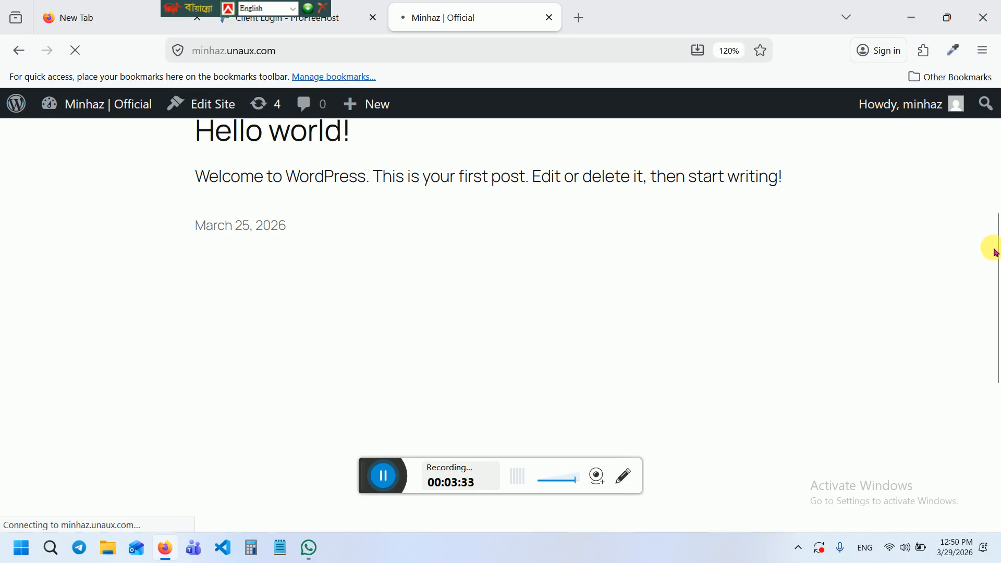
pyautogui.scroll(5, 998, 254)
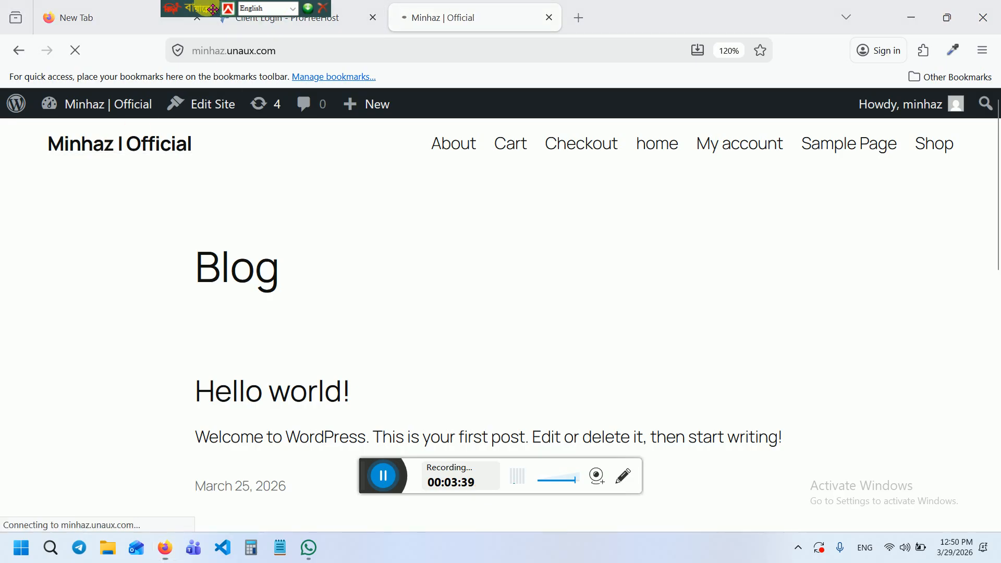
pyautogui.moveTo(224, 8); pyautogui.dragTo(518, 7)
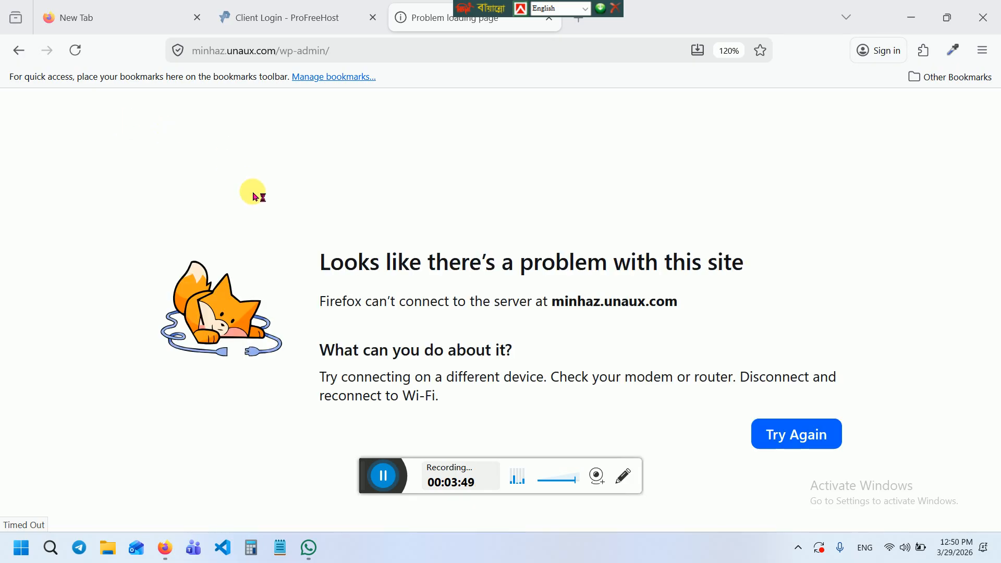
# Reload the timed-out admin page and start a new page from the Pages list
pyautogui.click(78, 52)
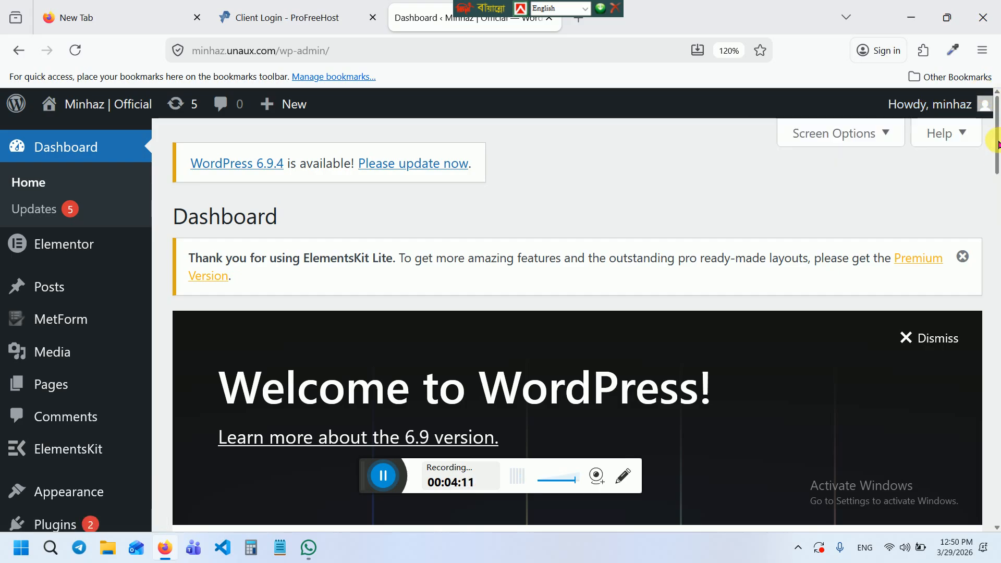
pyautogui.moveTo(997, 159); pyautogui.dragTo(997, 183)
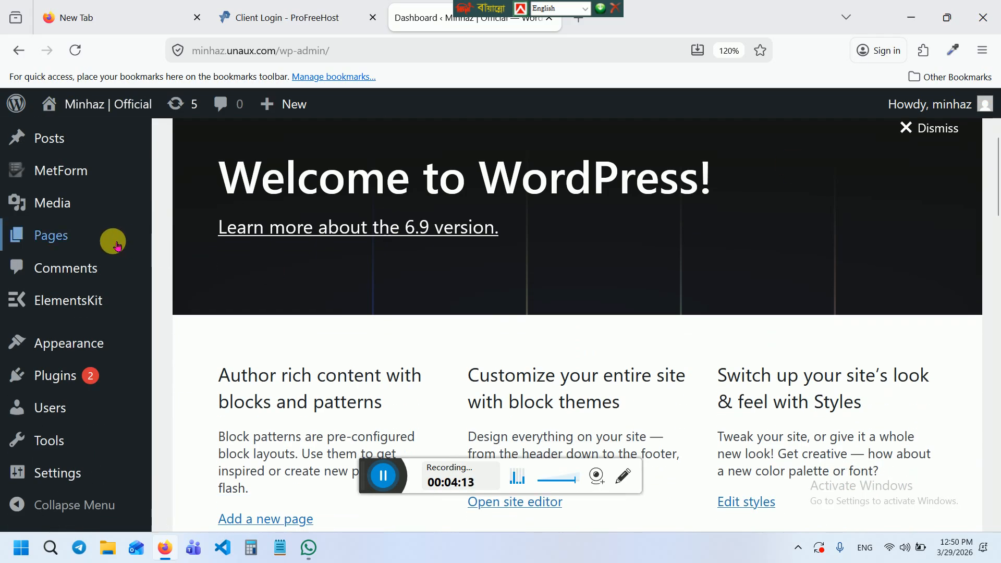
pyautogui.click(75, 229)
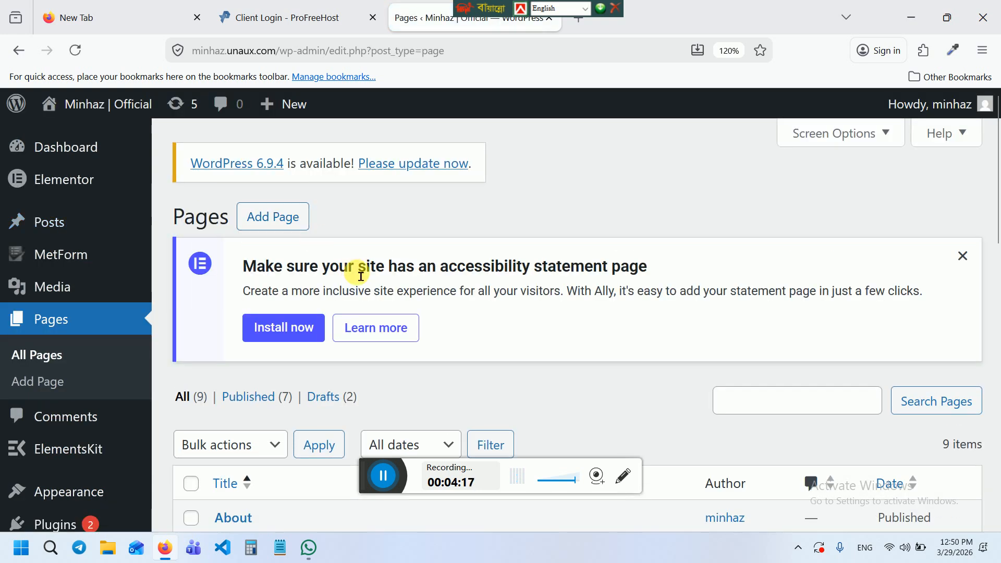
pyautogui.click(265, 216)
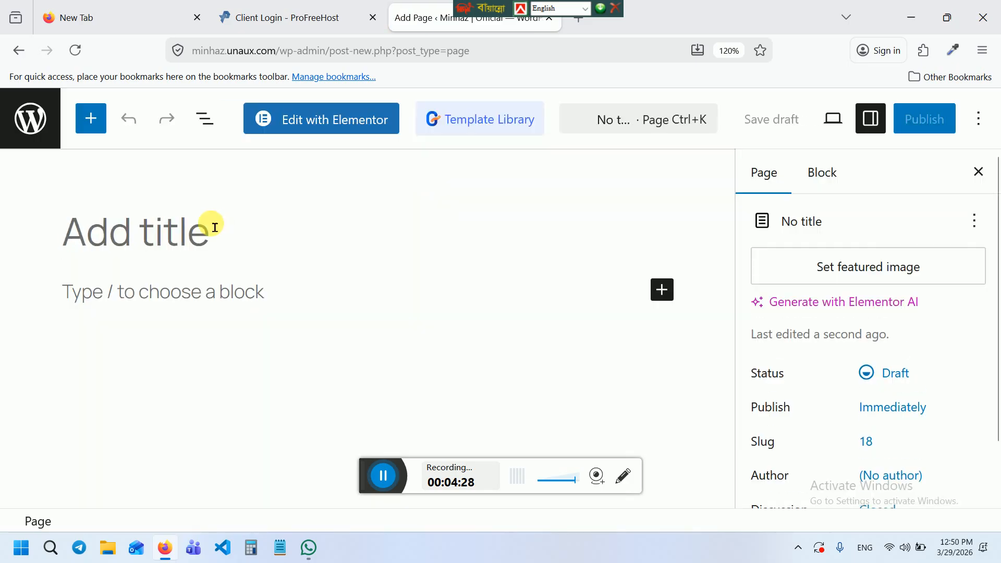
# Title the new page 'himu', publish it, and launch Edit with Elementor
pyautogui.click(215, 227)
pyautogui.write('hi')
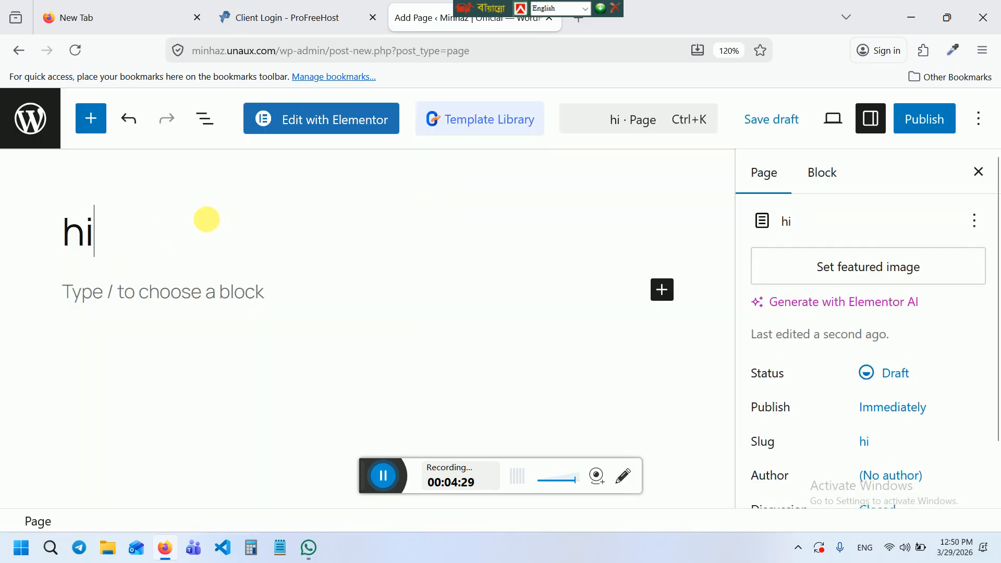
pyautogui.write('mo')
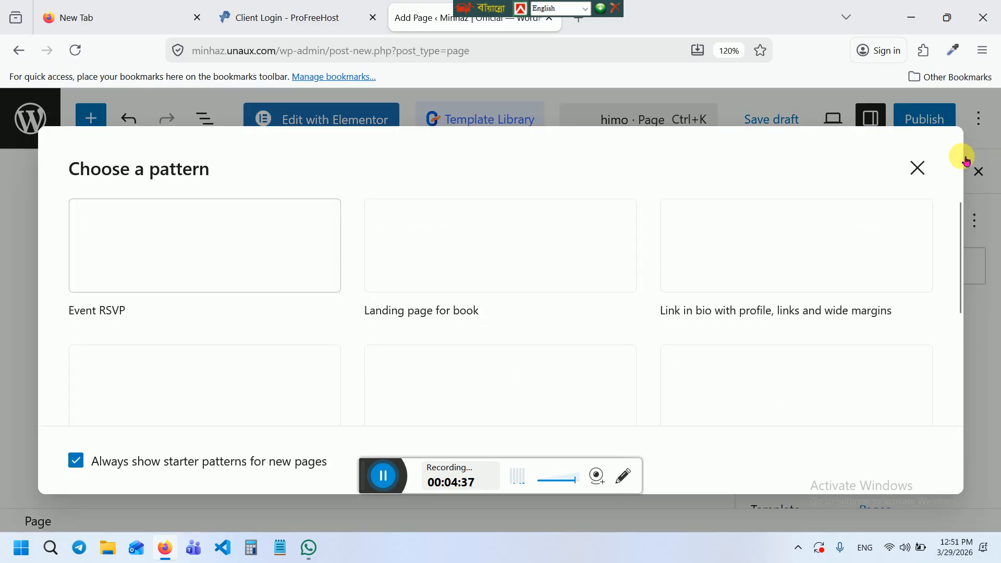
pyautogui.click(924, 166)
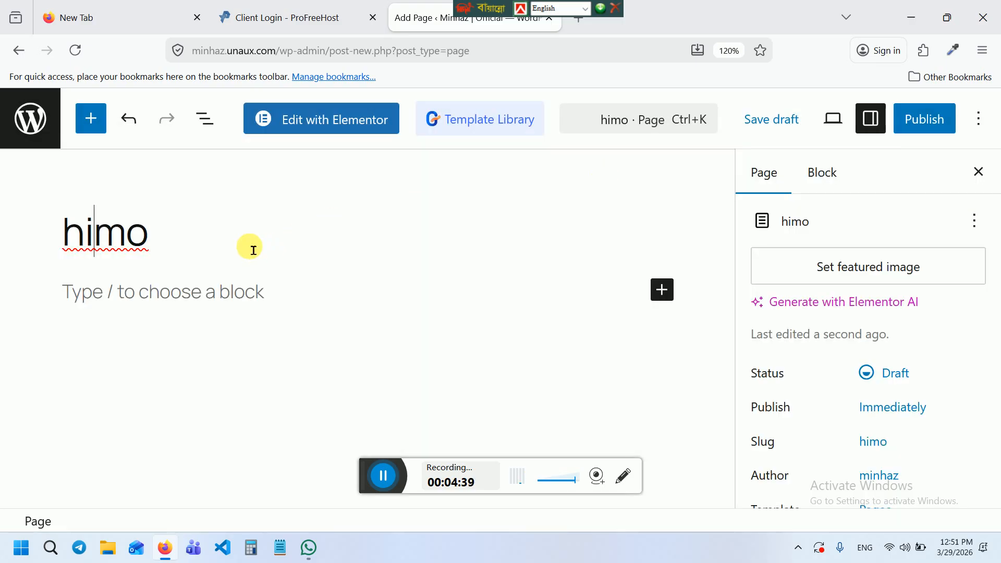
pyautogui.press('BackSpace')
pyautogui.write('u')
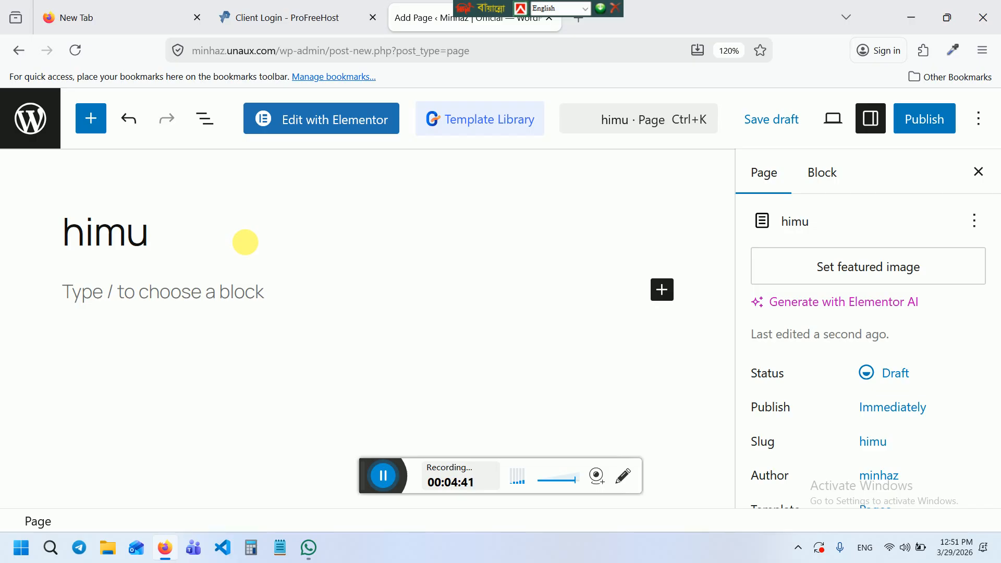
pyautogui.click(938, 121)
pyautogui.click(930, 118)
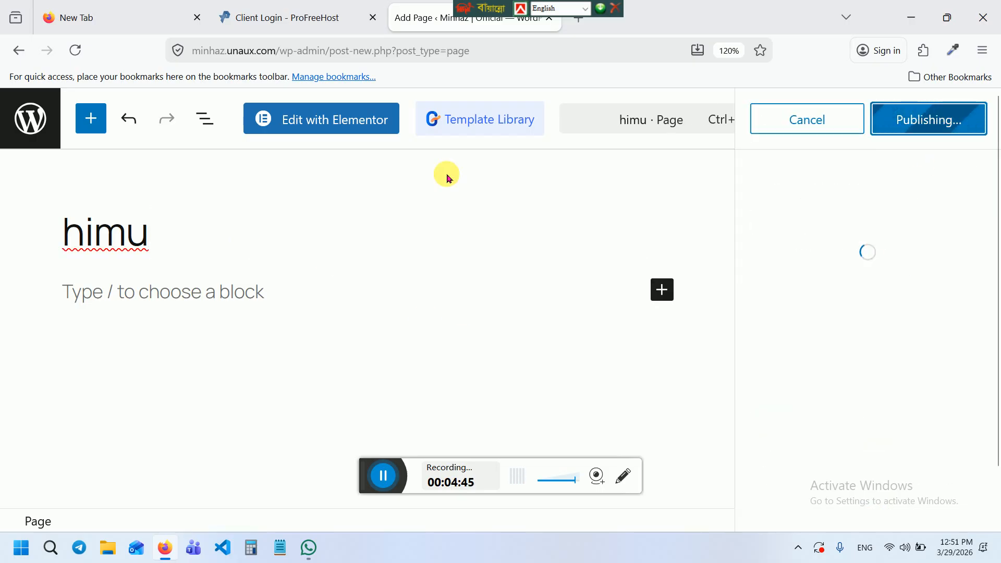
pyautogui.click(322, 124)
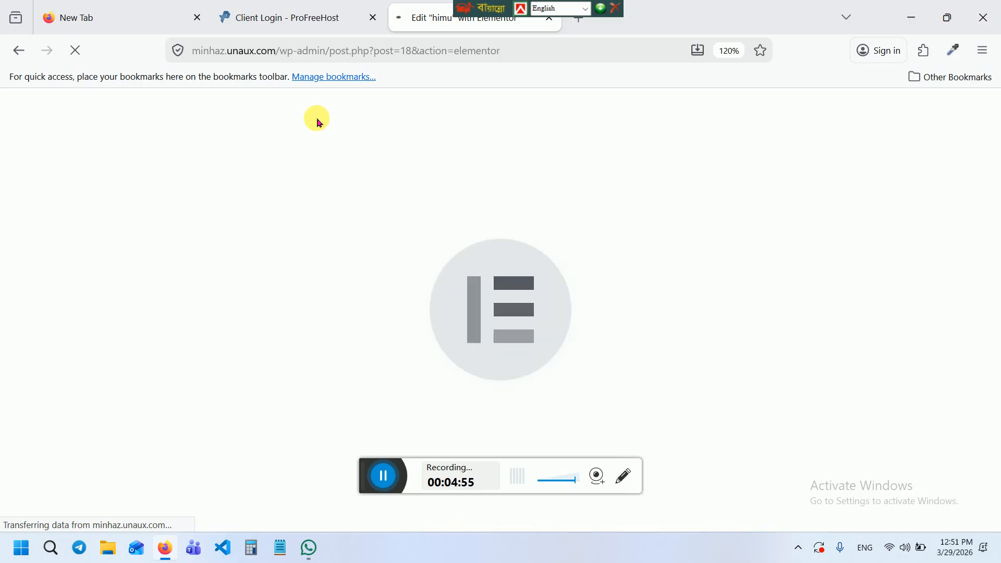
# Reset the browser zoom and scroll the Elementor canvas to the empty drop area
pyautogui.hotkey('ctrl', '-')
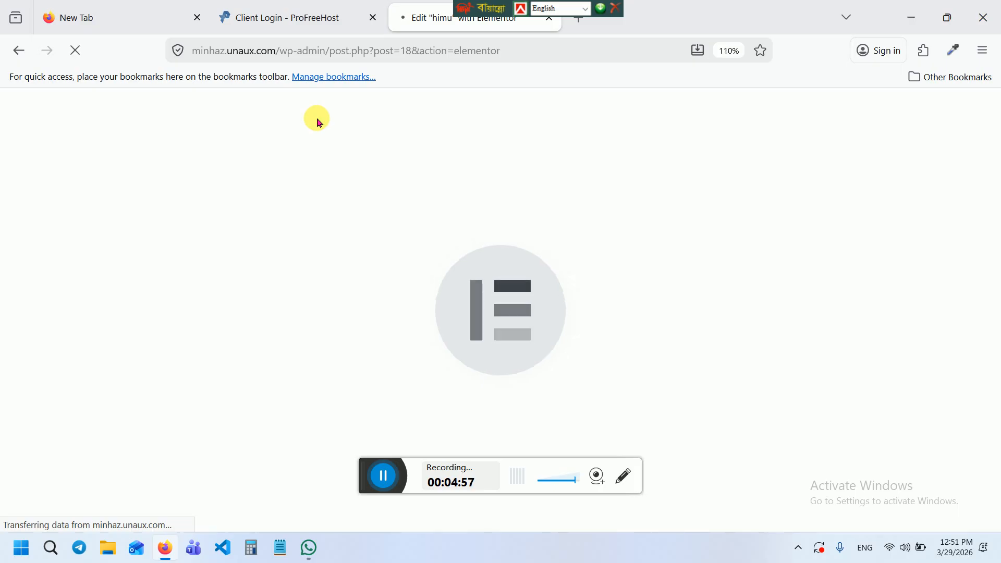
pyautogui.hotkey('ctrl', '-')
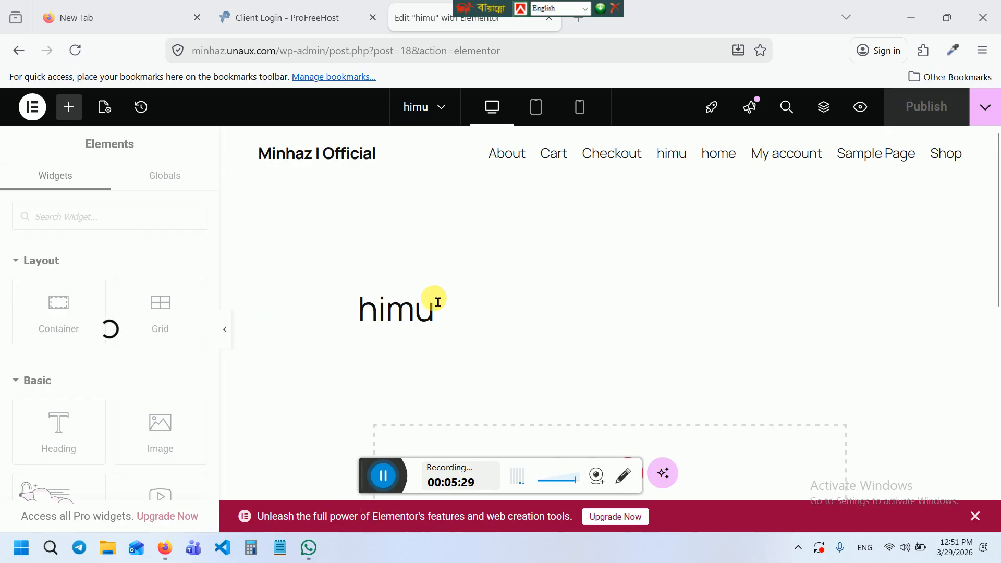
pyautogui.scroll(-2, 999, 159)
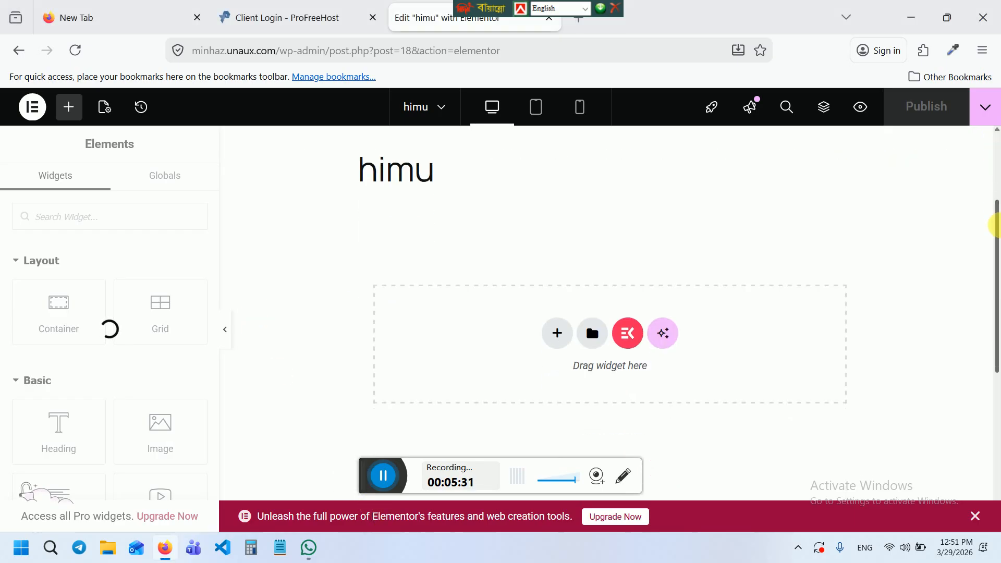
pyautogui.scroll(2, 997, 157)
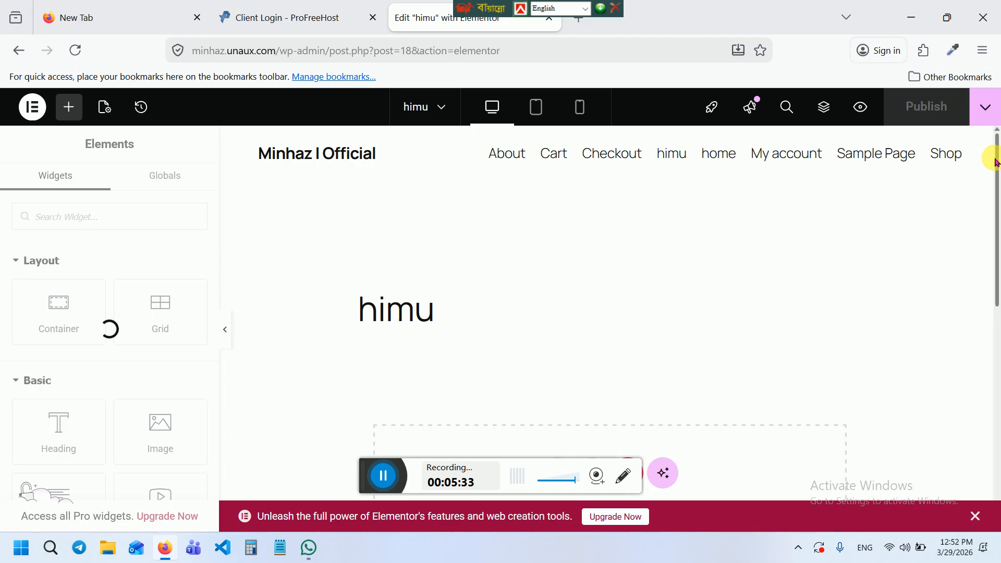
pyautogui.moveTo(999, 166)
pyautogui.mouseDown()
pyautogui.moveTo(993, 207)
pyautogui.moveTo(999, 154)
pyautogui.mouseUp()
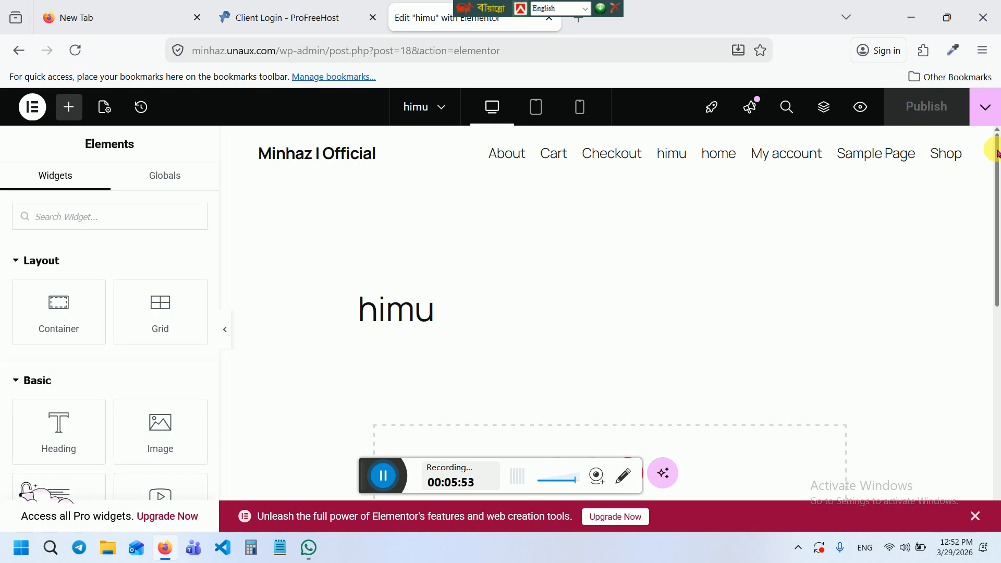
pyautogui.moveTo(996, 151); pyautogui.dragTo(995, 109)
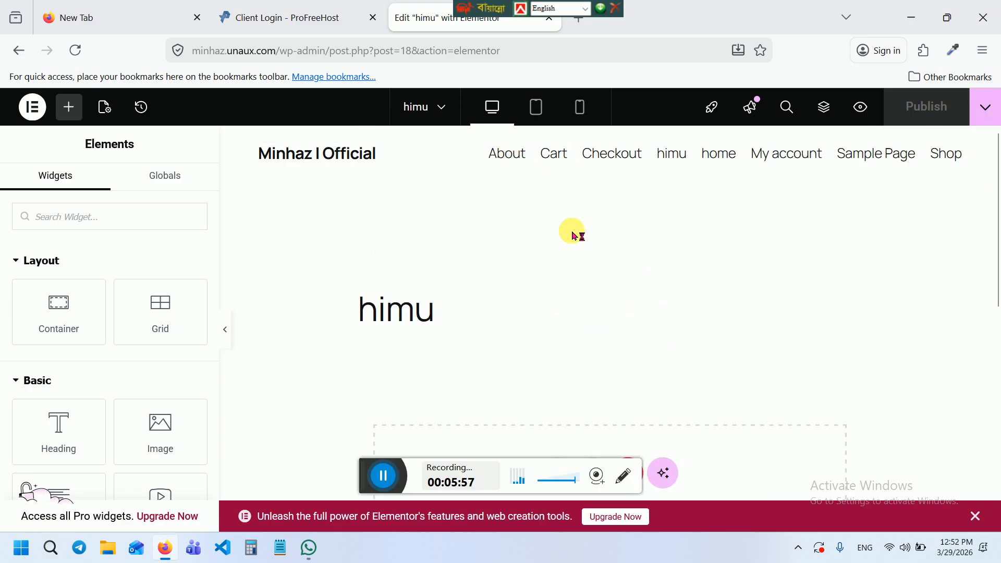
pyautogui.moveTo(994, 151); pyautogui.dragTo(996, 211)
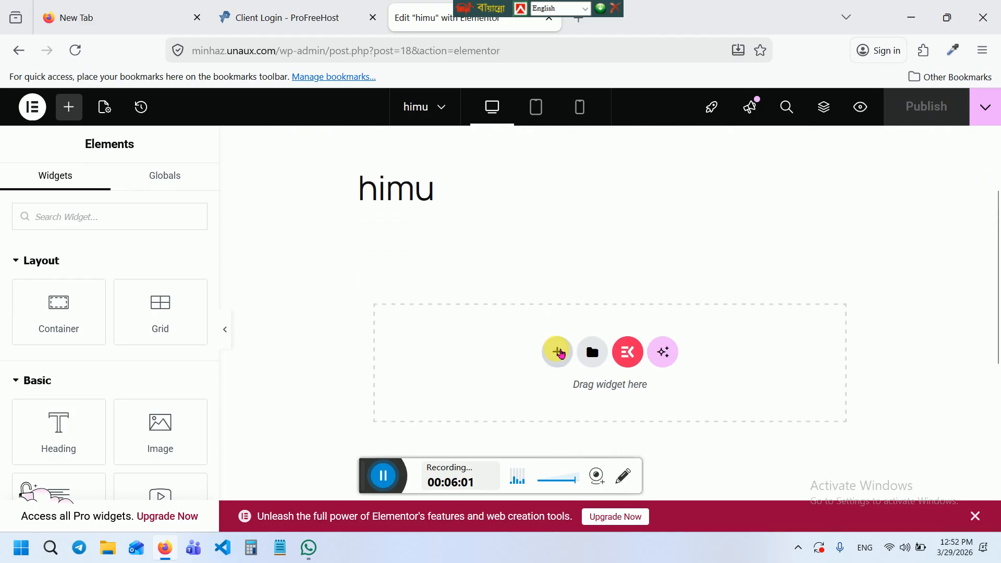
pyautogui.click(559, 353)
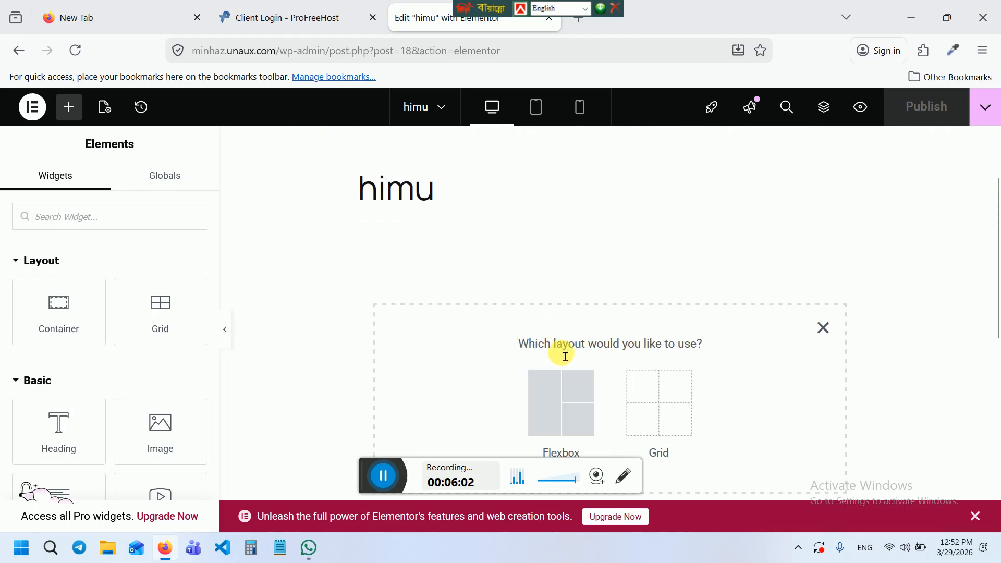
pyautogui.click(571, 393)
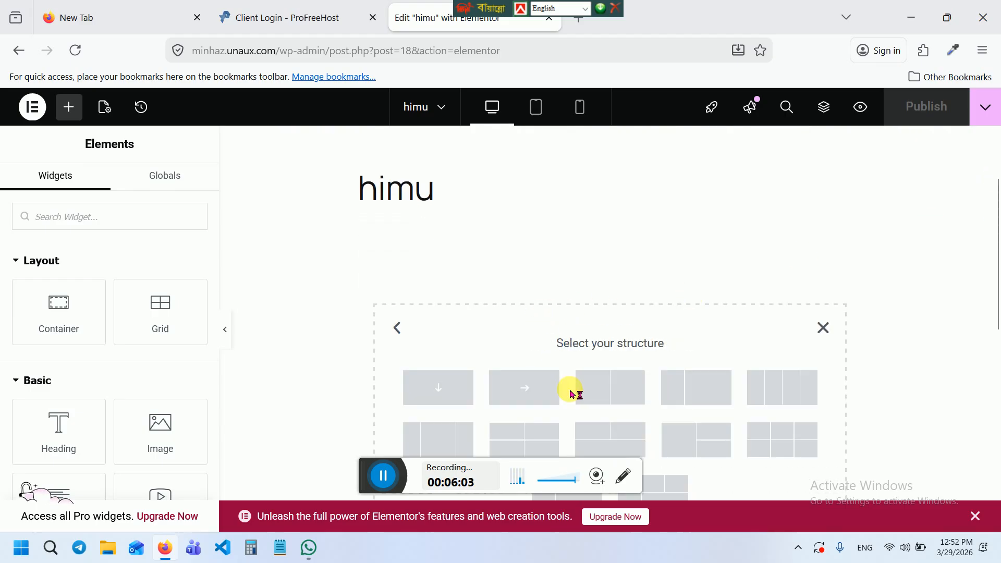
pyautogui.click(439, 392)
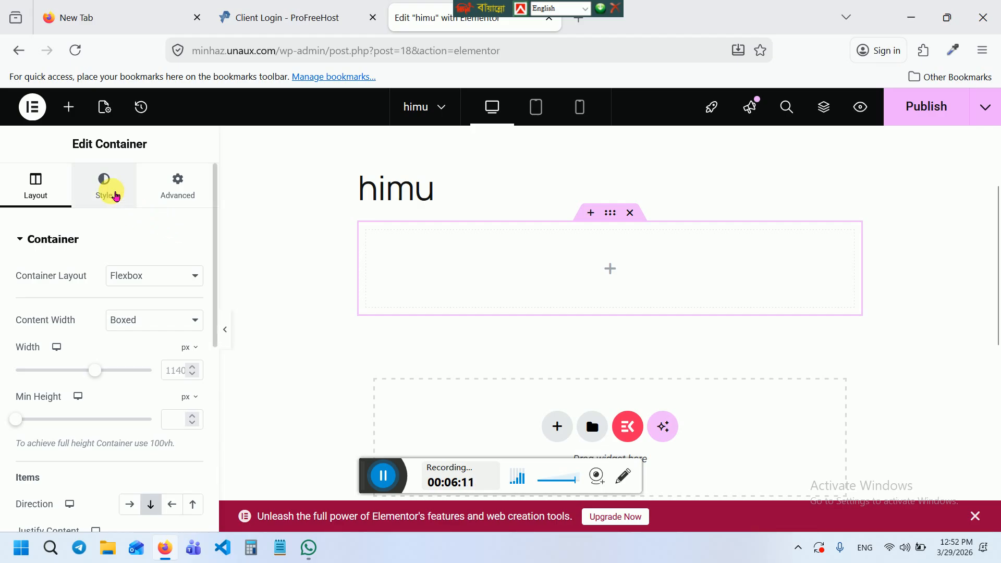
pyautogui.click(115, 196)
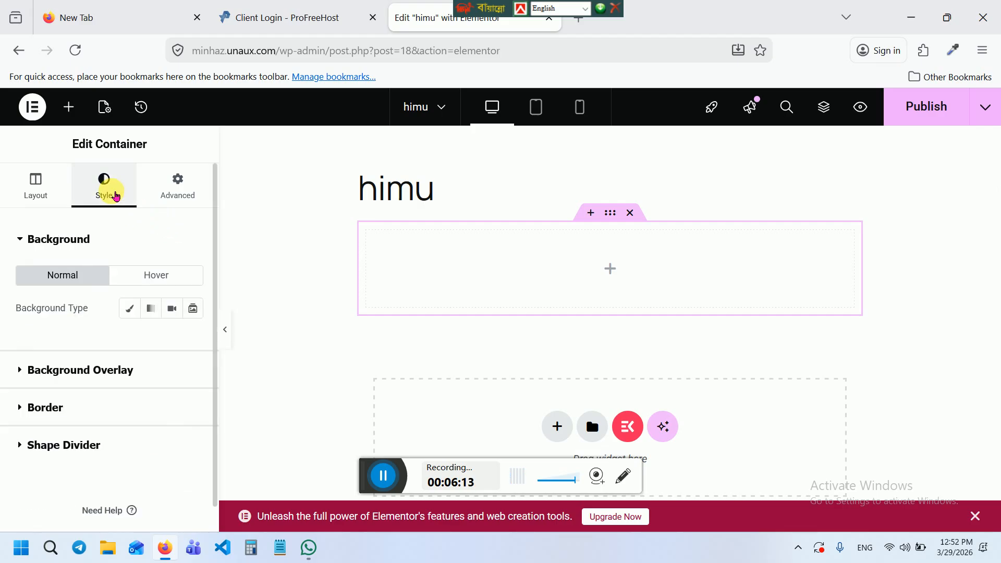
pyautogui.click(130, 306)
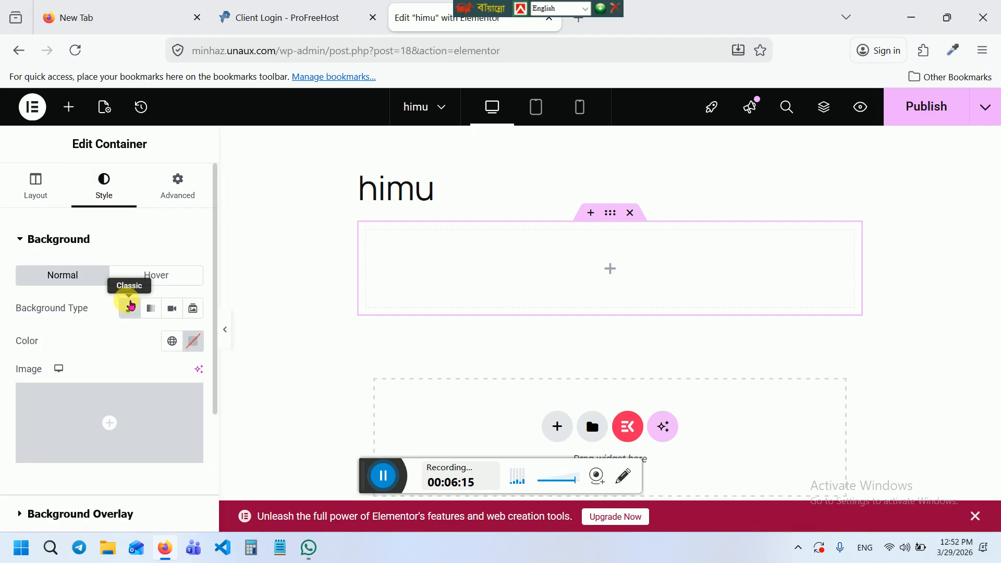
pyautogui.click(194, 342)
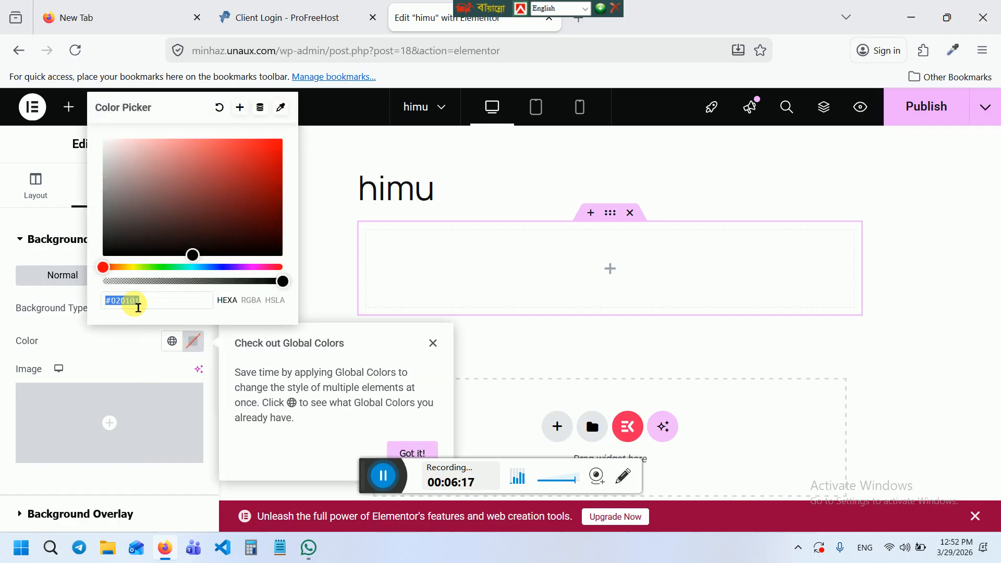
pyautogui.click(125, 204)
pyautogui.moveTo(132, 210); pyautogui.dragTo(90, 162)
pyautogui.click(537, 288)
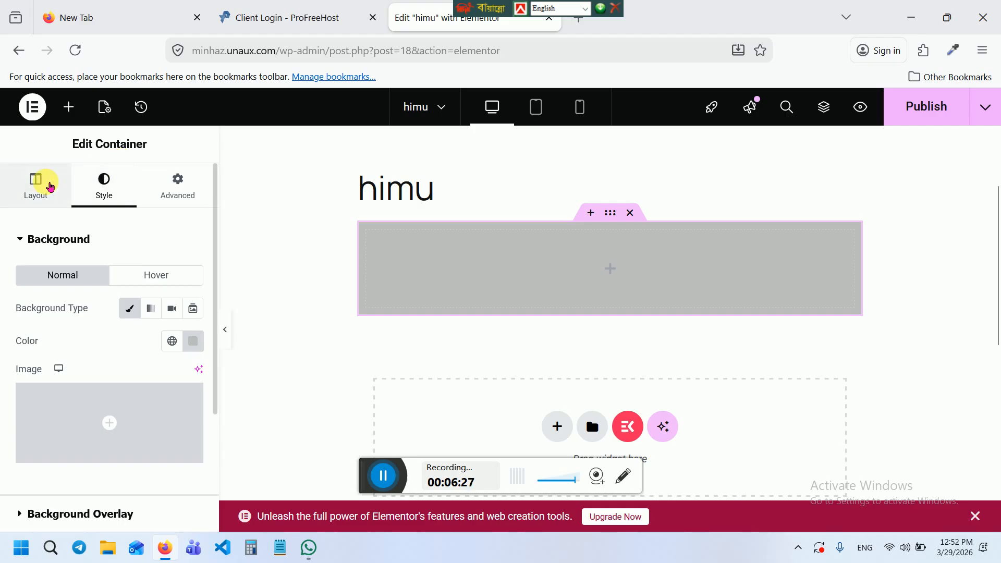
pyautogui.click(50, 187)
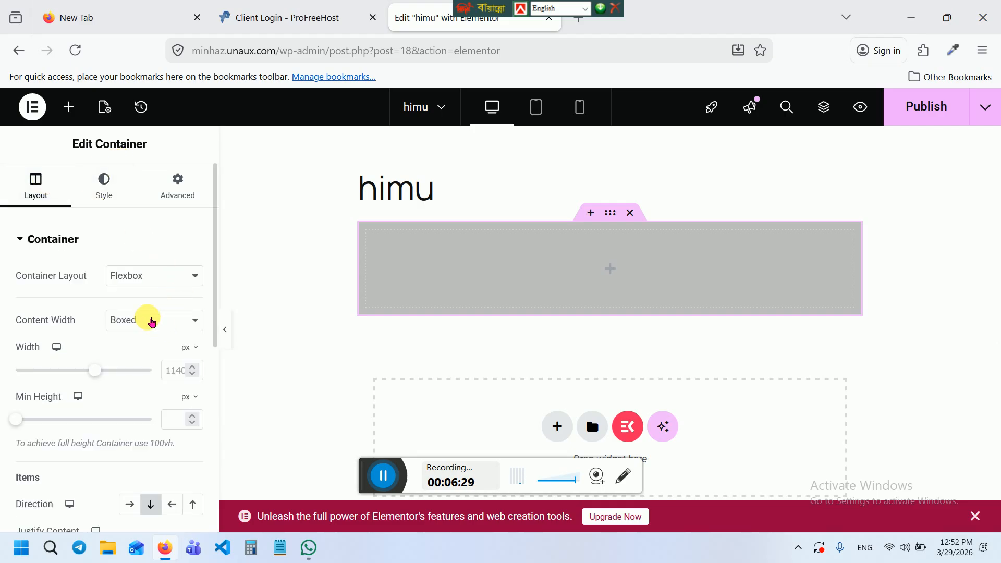
pyautogui.click(152, 322)
pyautogui.click(144, 357)
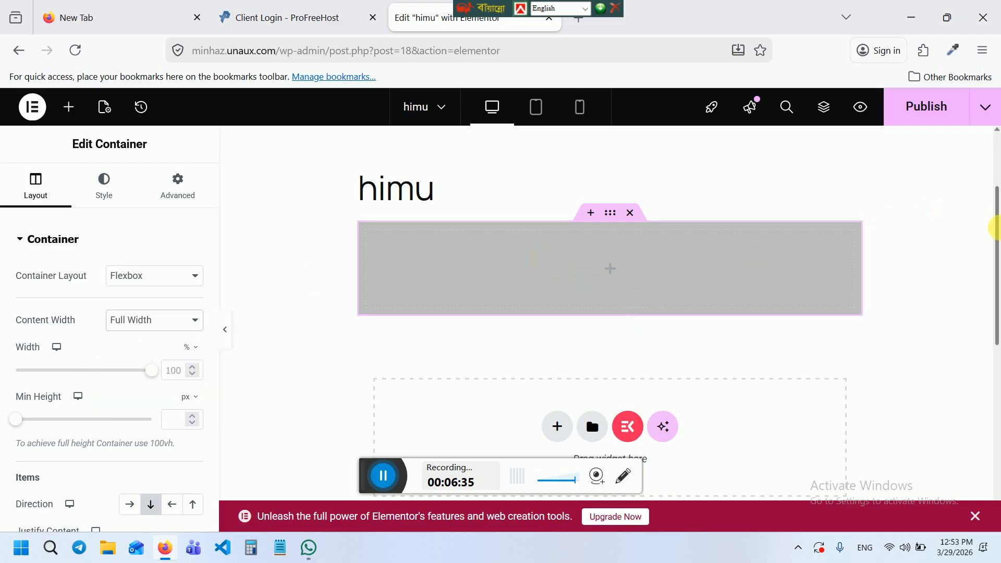
pyautogui.moveTo(994, 188); pyautogui.dragTo(993, 167)
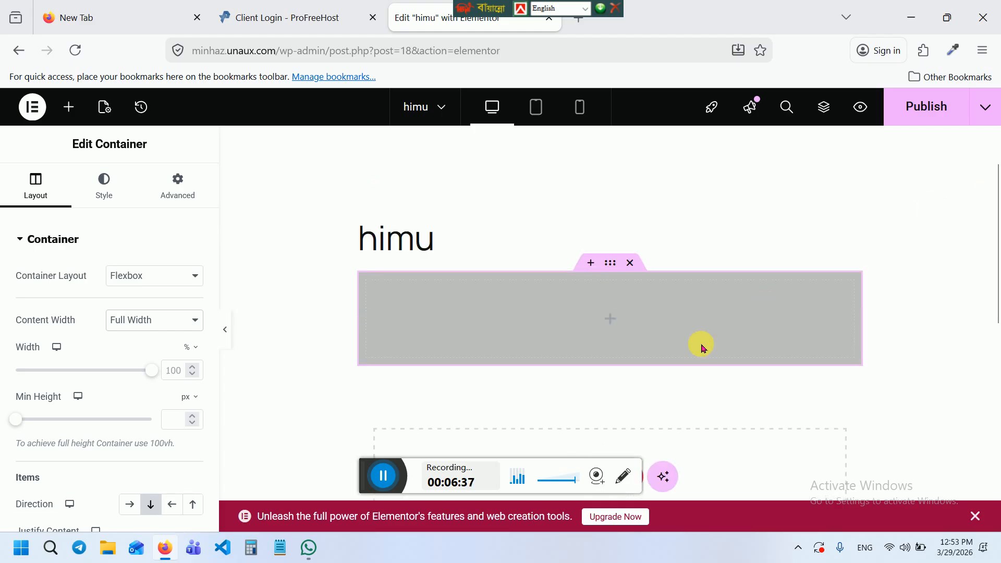
pyautogui.click(616, 322)
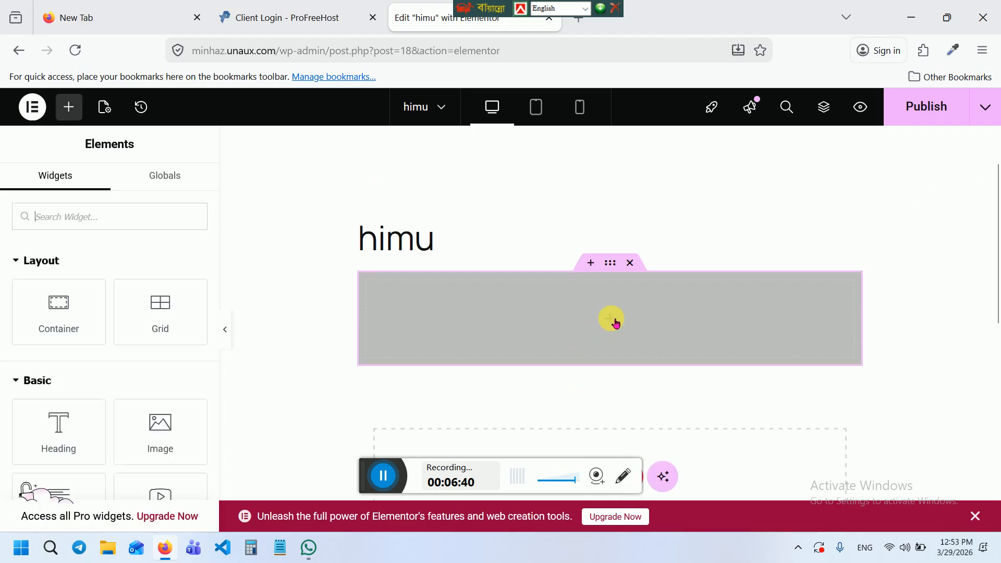
# Set the grey container's Direction to Row and drag a new Container inside it
pyautogui.click(611, 263)
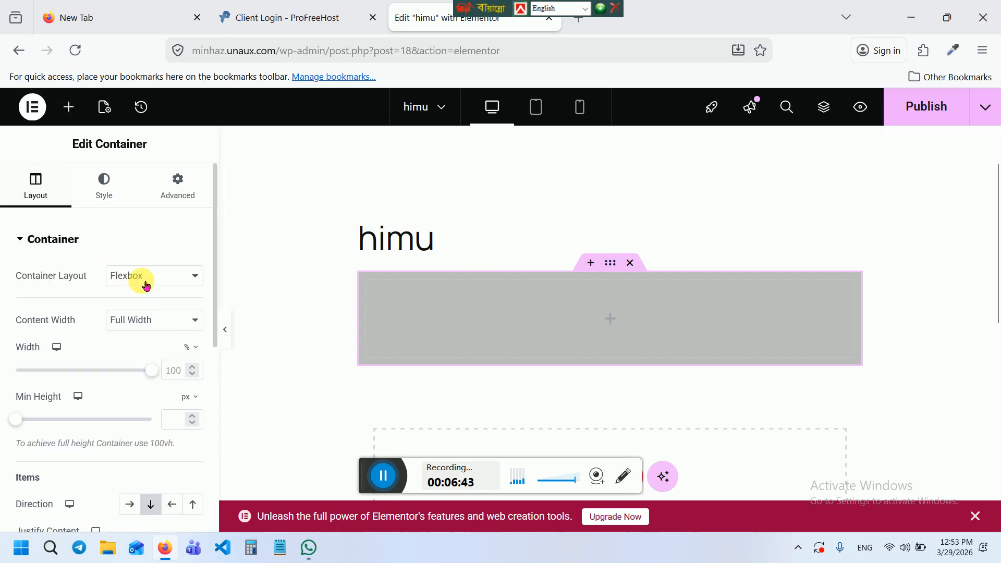
pyautogui.click(129, 503)
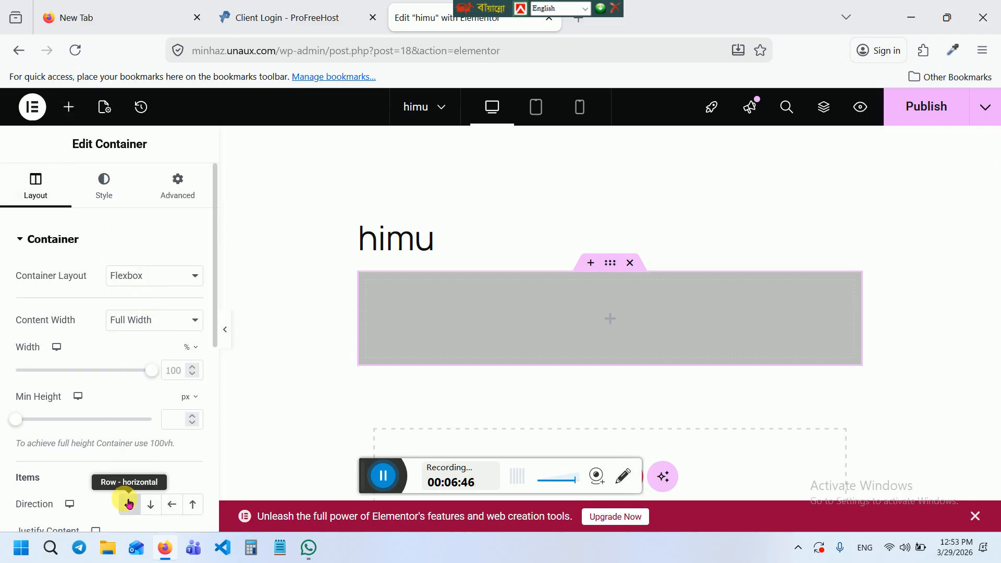
pyautogui.click(609, 320)
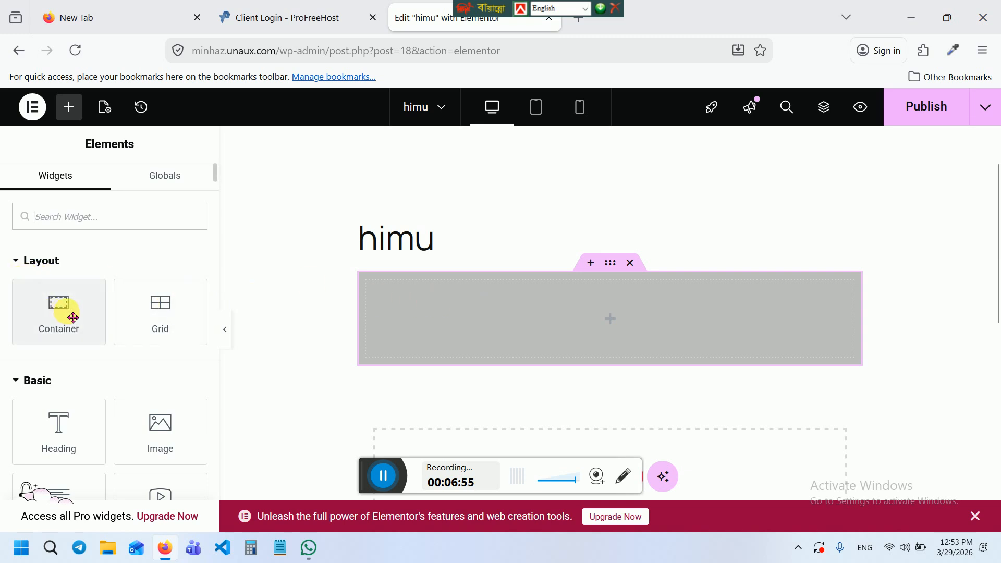
pyautogui.moveTo(63, 312); pyautogui.dragTo(471, 324)
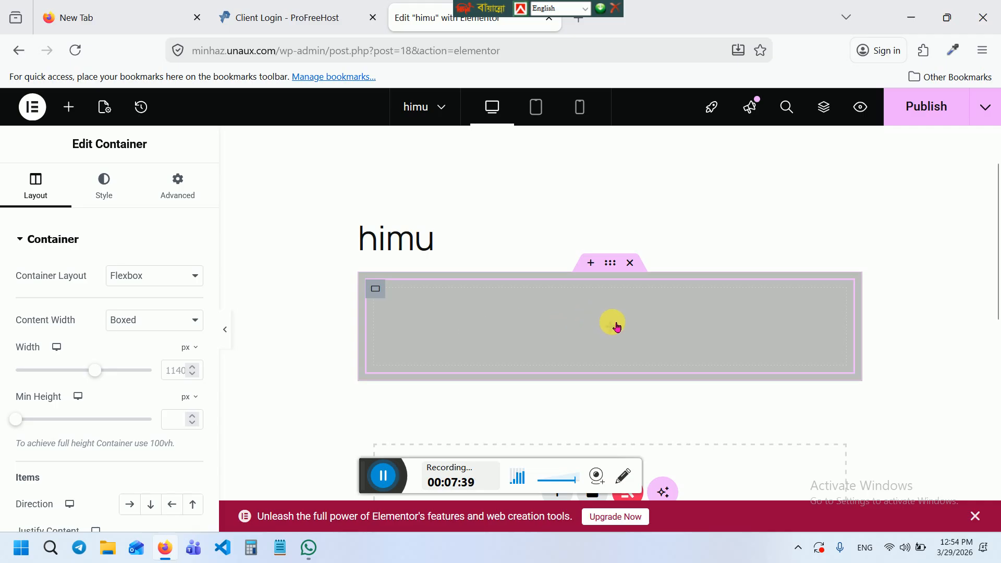
# Duplicate the inner container so the section holds two side-by-side boxes
pyautogui.rightClick(382, 290)
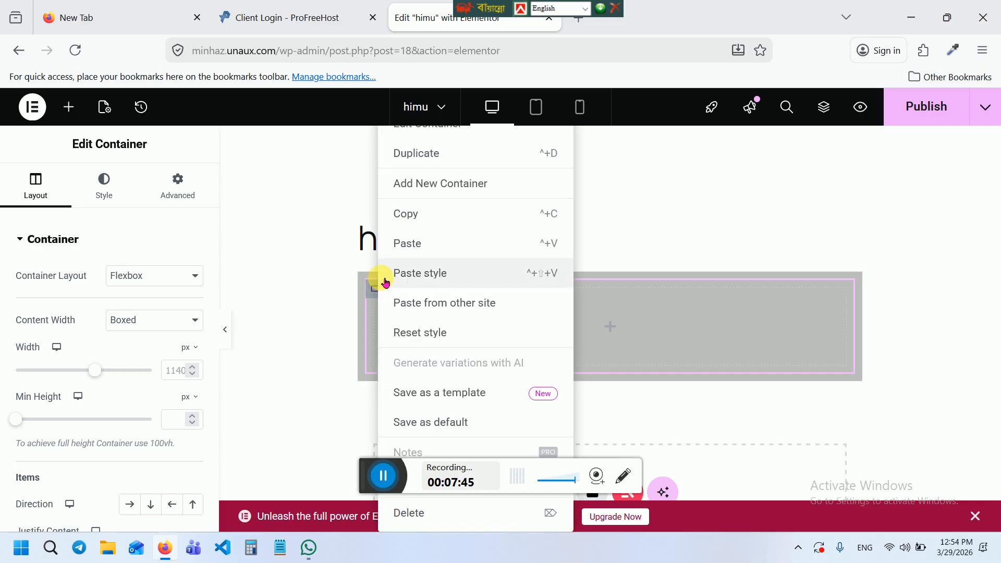
pyautogui.click(421, 154)
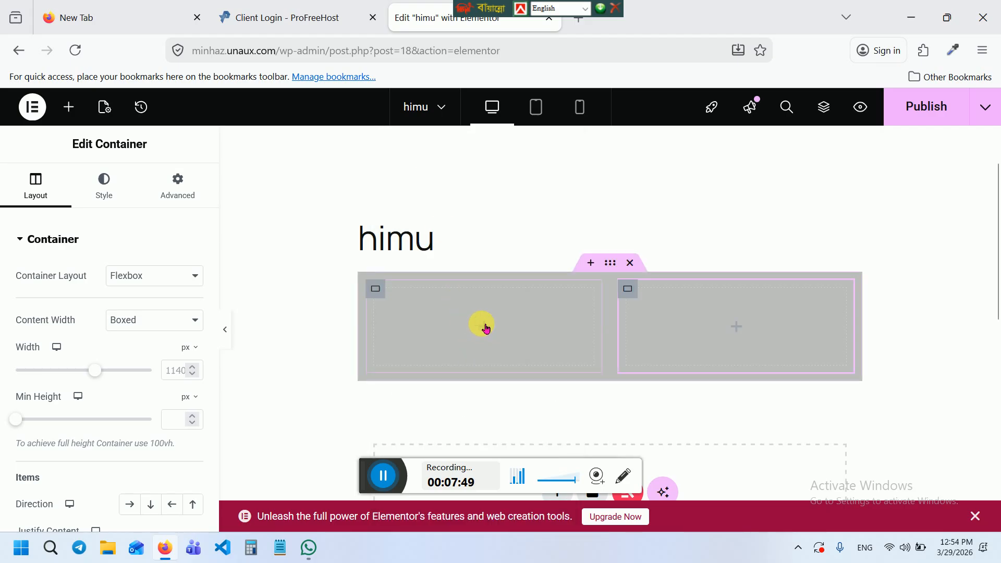
pyautogui.click(486, 328)
# Place an Image widget in the first container and bring up its media picker
pyautogui.moveTo(177, 425); pyautogui.dragTo(382, 322)
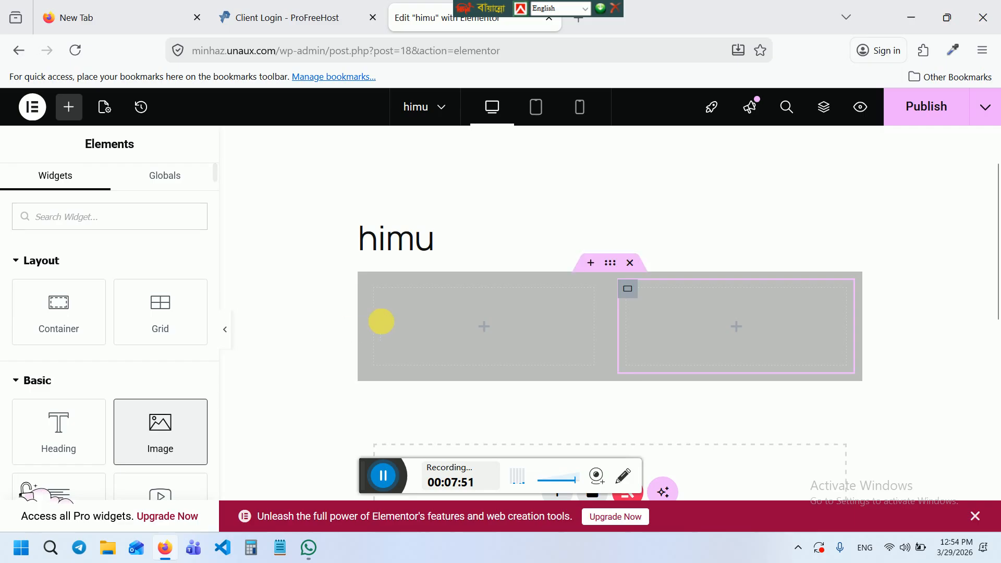
pyautogui.moveTo(161, 421); pyautogui.dragTo(459, 330)
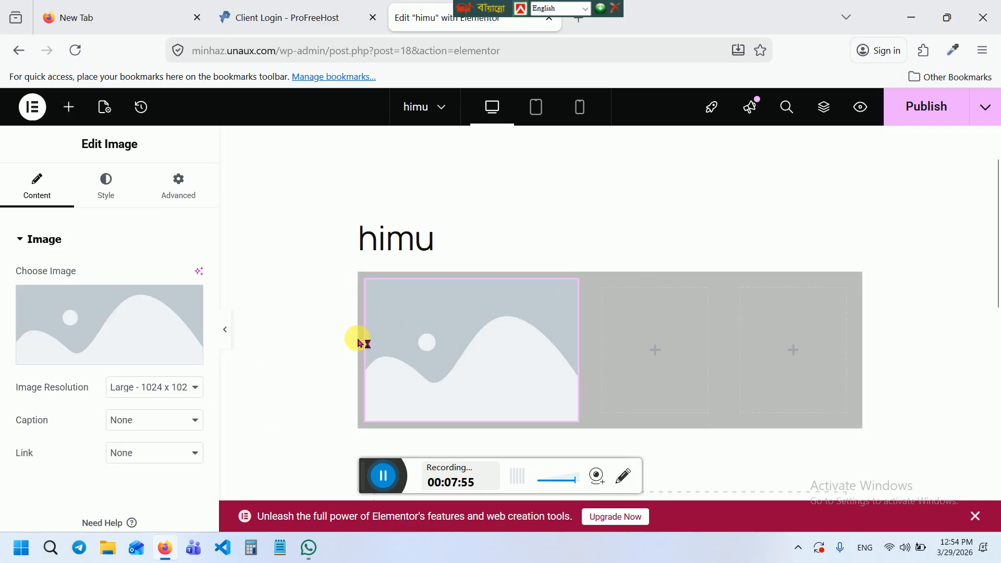
pyautogui.hotkey('ctrl', 'z')
pyautogui.moveTo(163, 415); pyautogui.dragTo(543, 313)
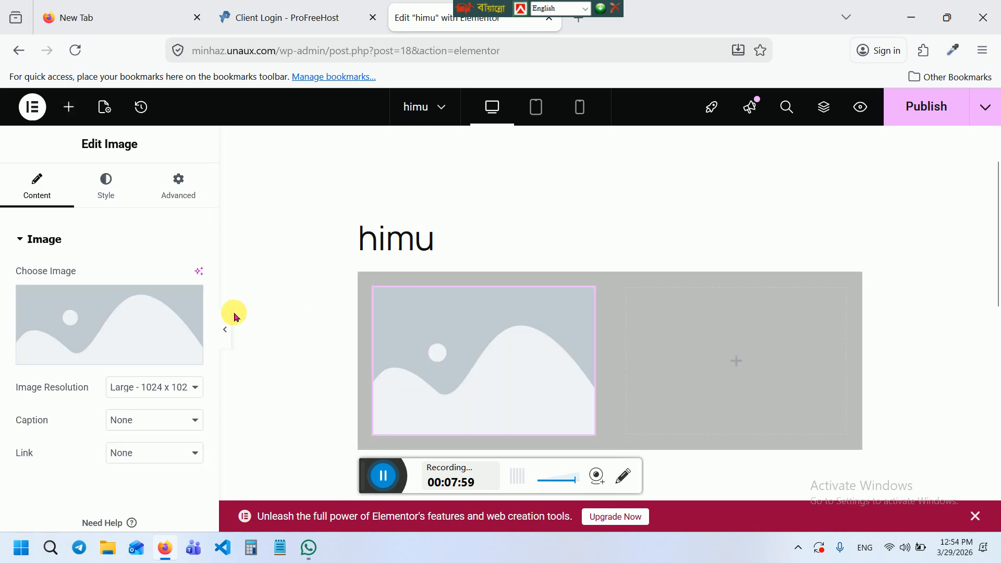
pyautogui.click(126, 306)
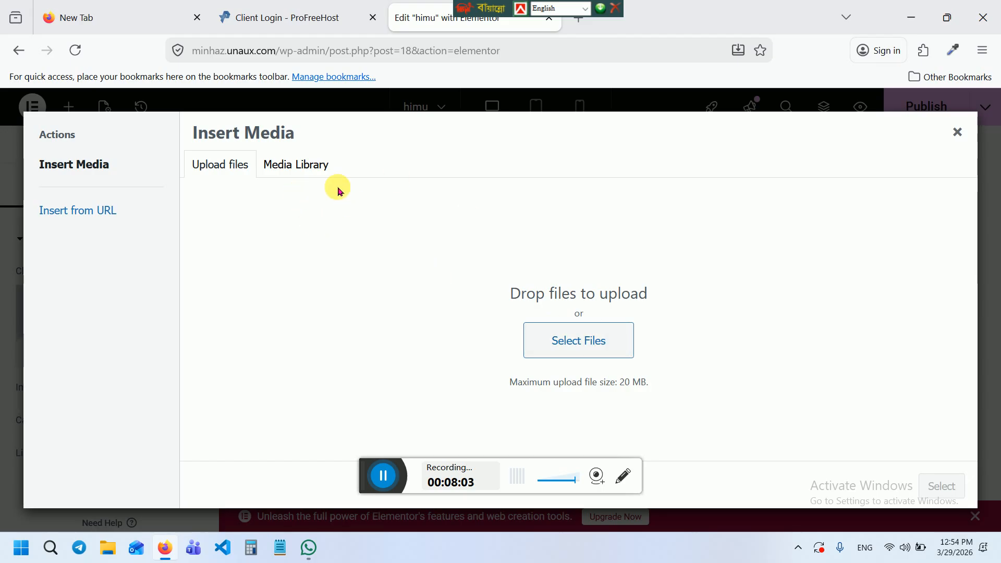
# Upload website(1).png into the Image widget, then drop a Heading widget beside it
pyautogui.click(308, 169)
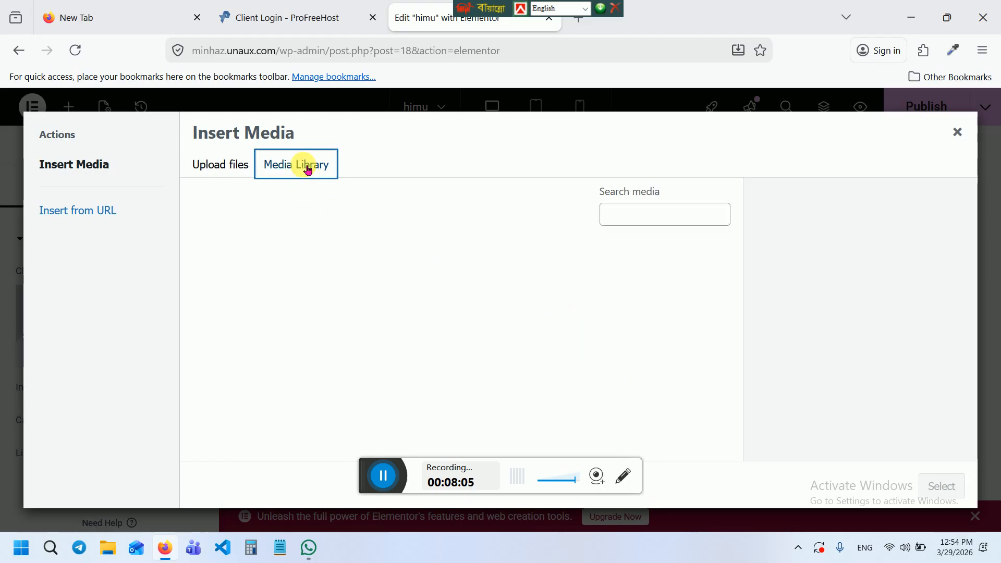
pyautogui.click(232, 164)
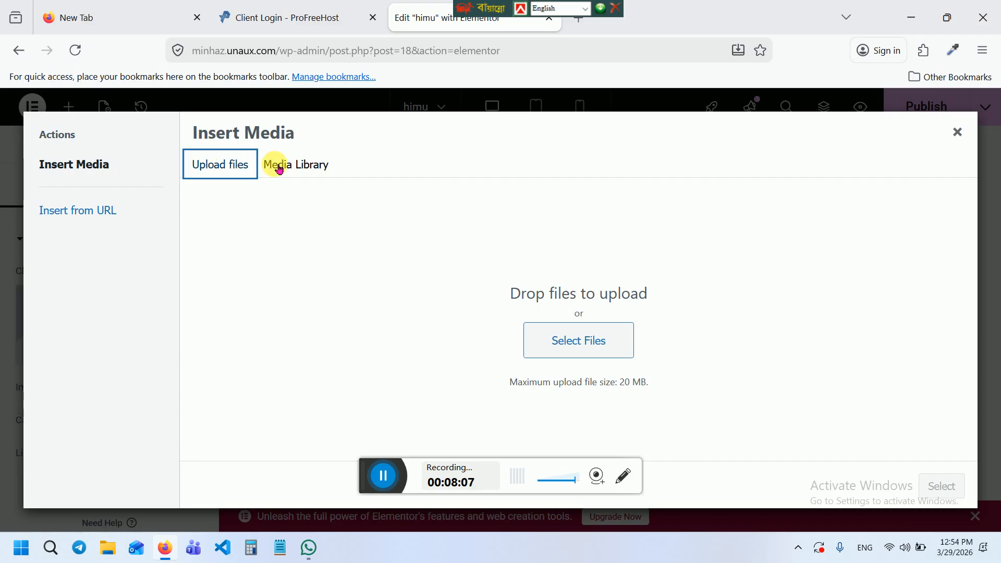
pyautogui.click(574, 340)
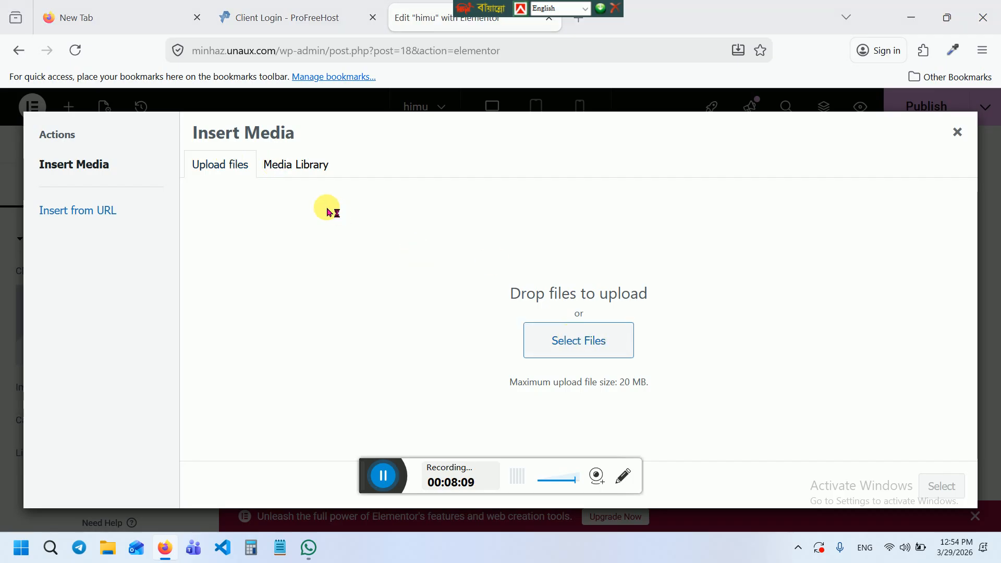
pyautogui.click(164, 186)
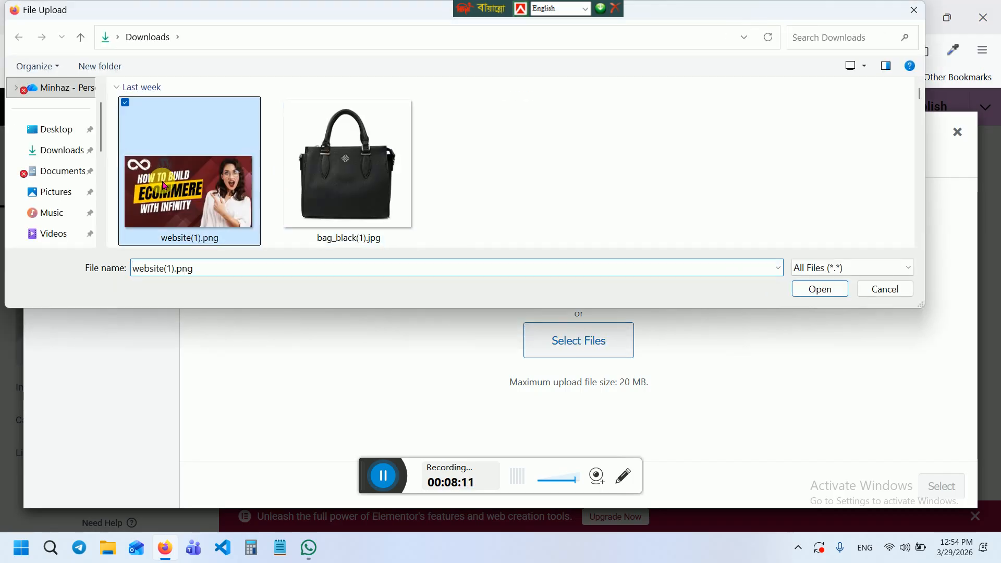
pyautogui.click(822, 289)
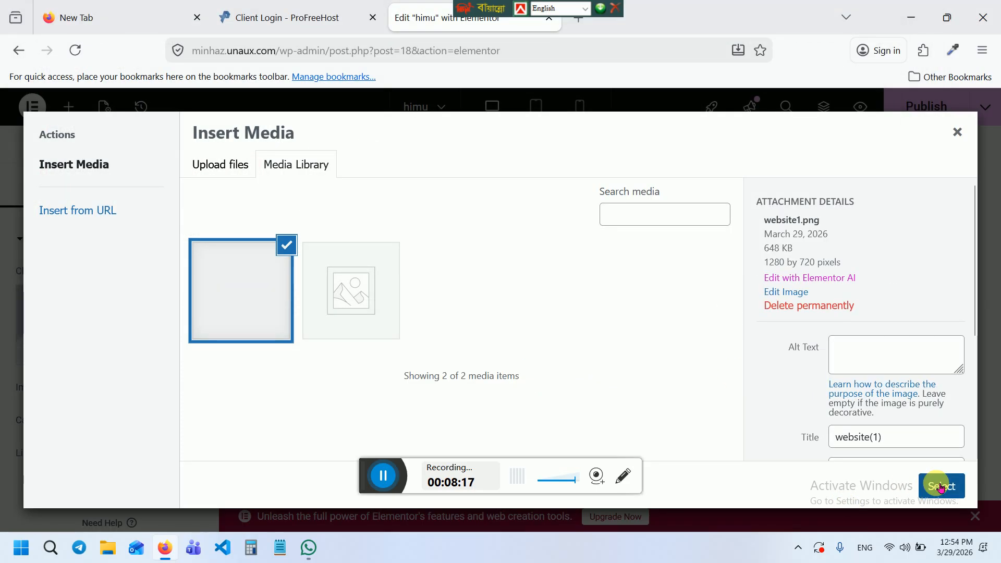
pyautogui.click(938, 488)
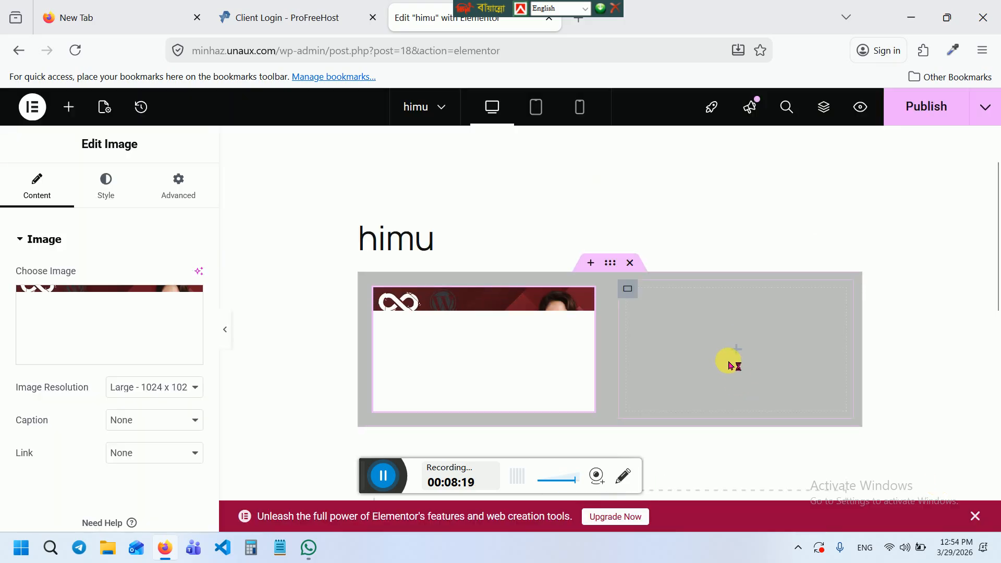
pyautogui.click(745, 350)
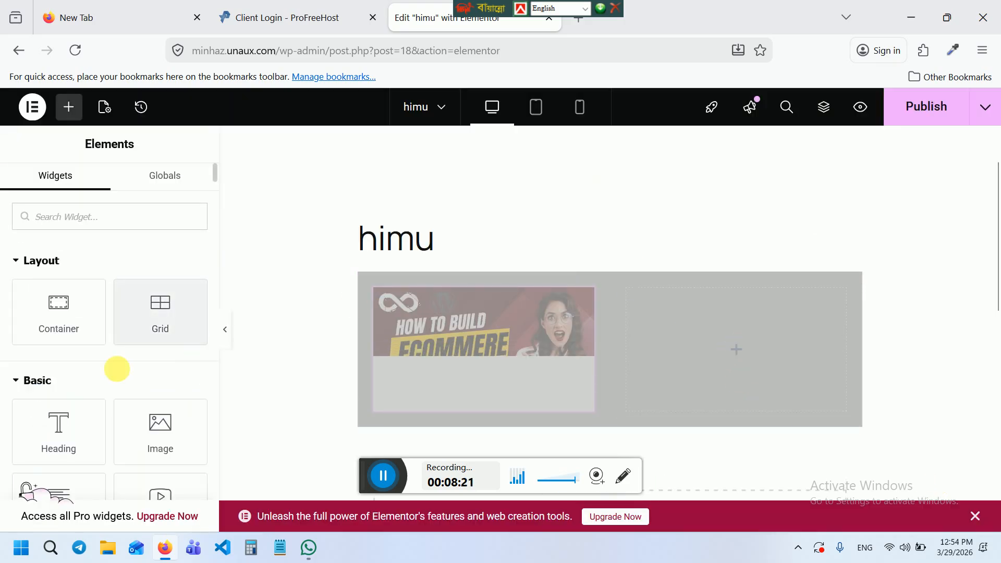
pyautogui.moveTo(72, 420); pyautogui.dragTo(597, 336)
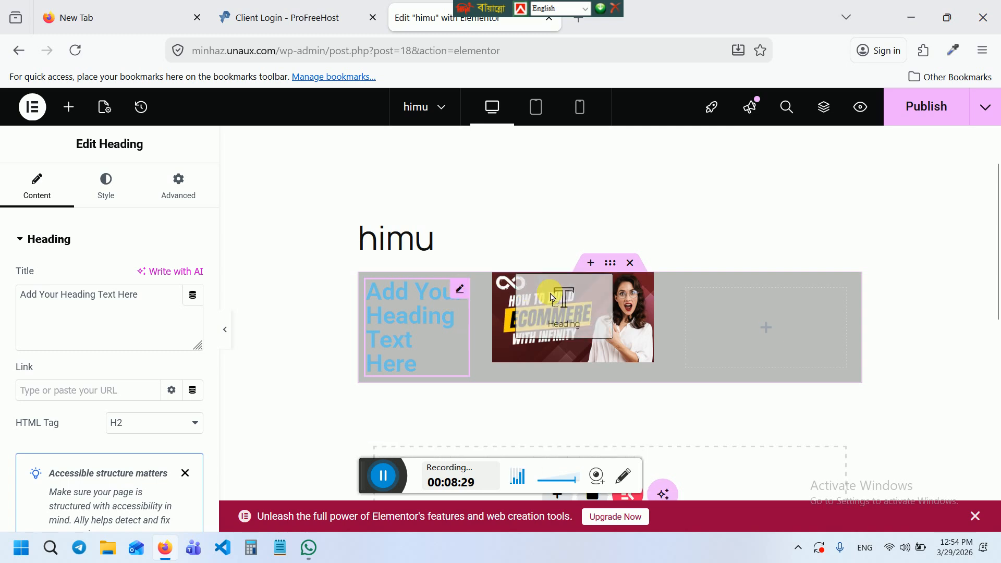
# Move the heading into the right column and change its title to 'This is something'
pyautogui.moveTo(466, 293); pyautogui.dragTo(716, 319)
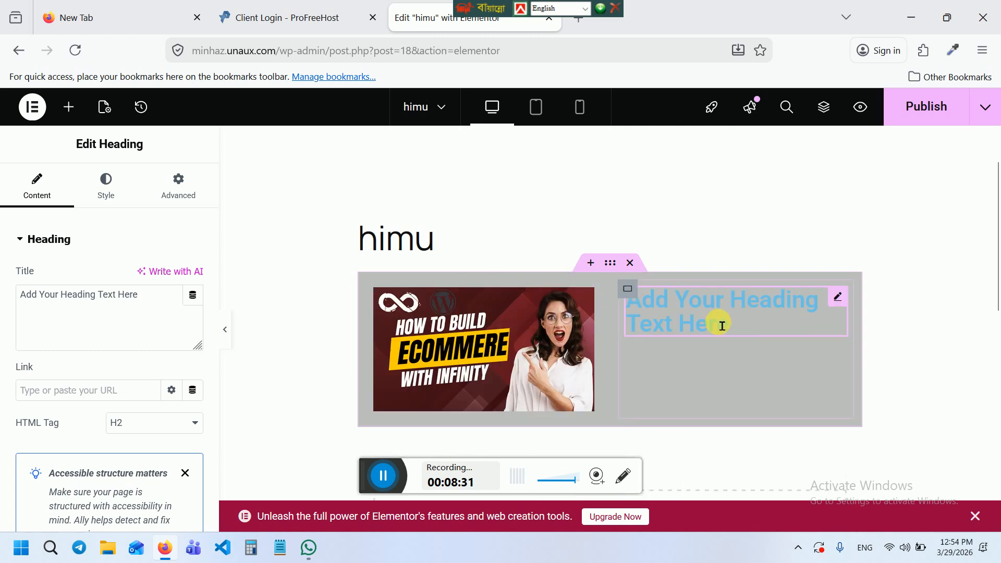
pyautogui.click(160, 299)
pyautogui.moveTo(161, 300); pyautogui.dragTo(9, 283)
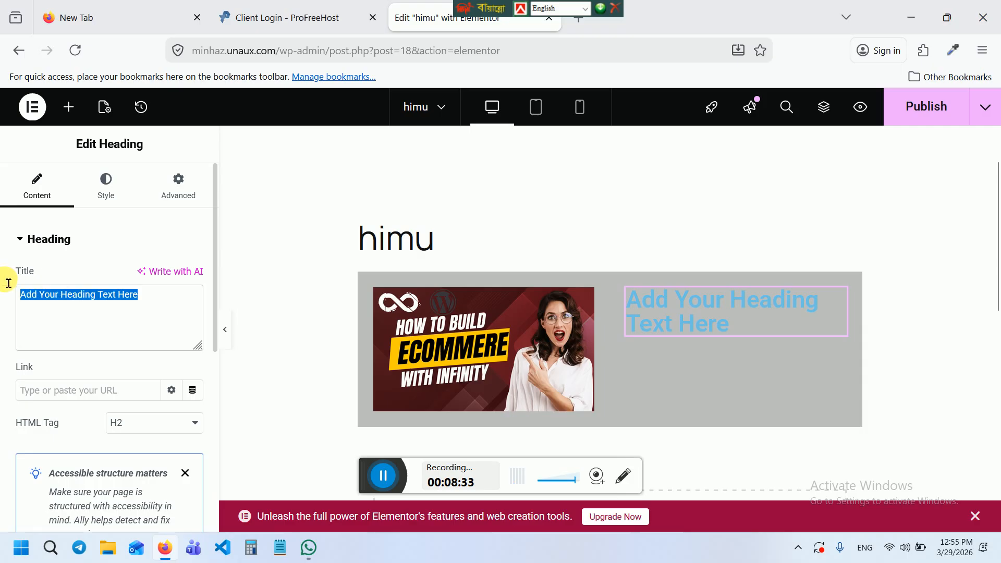
pyautogui.write('THio')
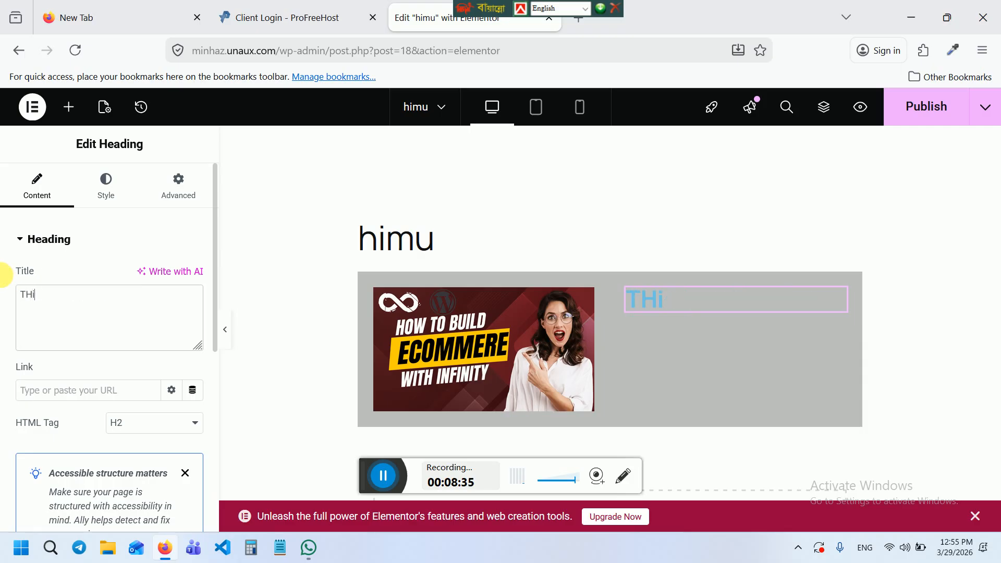
pyautogui.press('BackSpace')
pyautogui.press('BackSpace')
pyautogui.write('his is som')
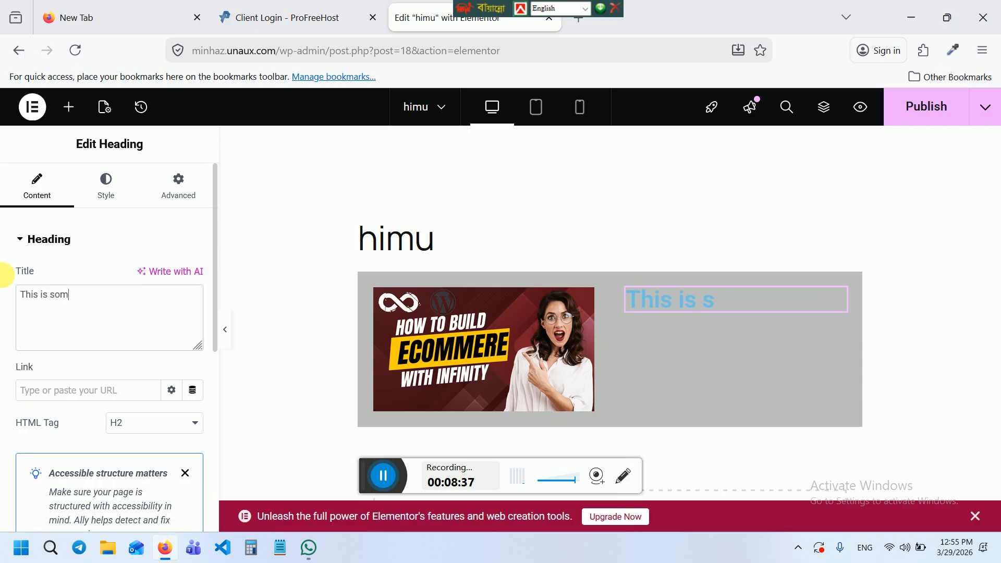
pyautogui.write('ething')
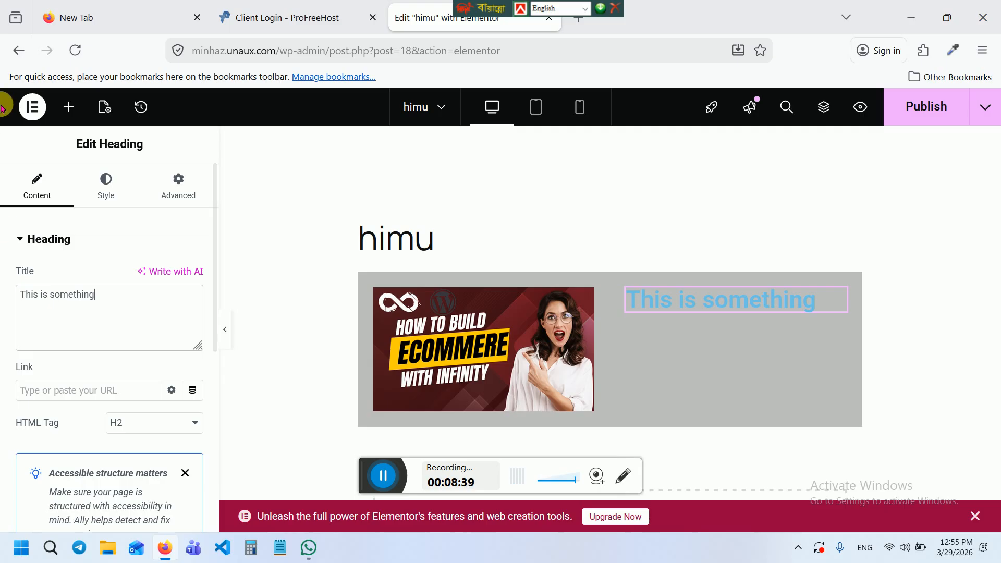
# Set the heading's text colour to white (#FFFFFF) and return to the widgets panel
pyautogui.click(103, 182)
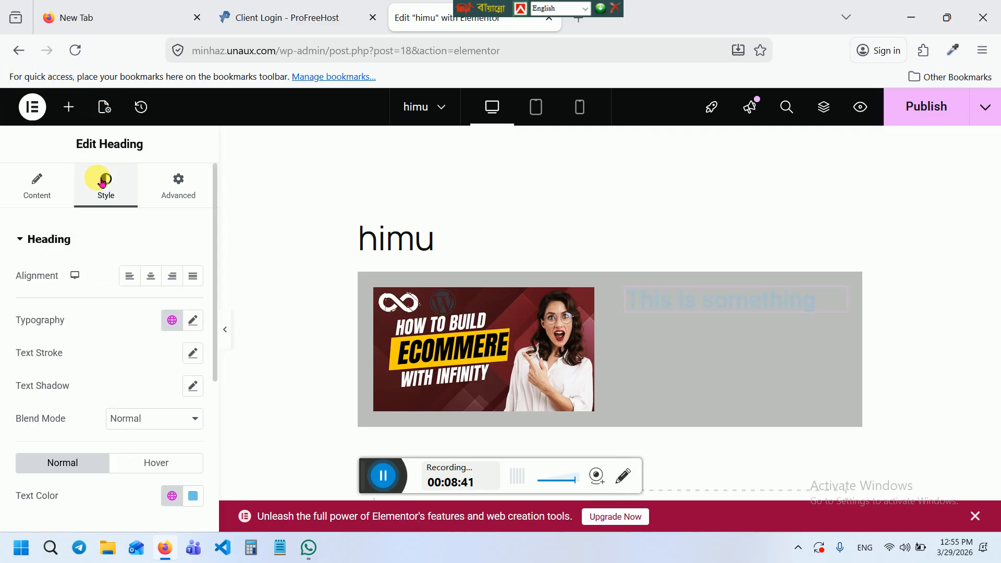
pyautogui.click(196, 494)
pyautogui.moveTo(128, 307); pyautogui.dragTo(89, 291)
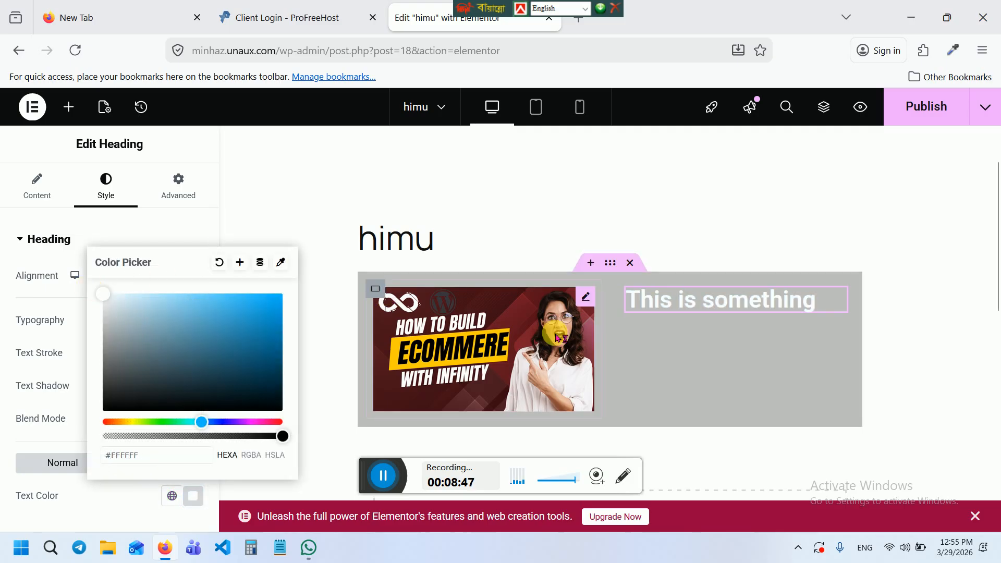
pyautogui.click(71, 108)
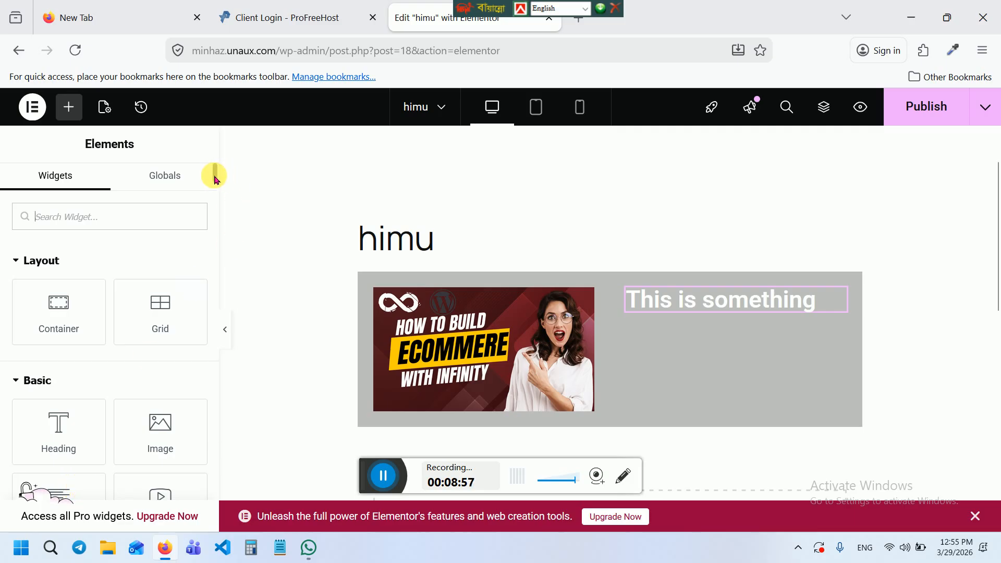
# Add a Text Editor paragraph under the heading in the right column and publish the page
pyautogui.scroll(-4, 219, 186)
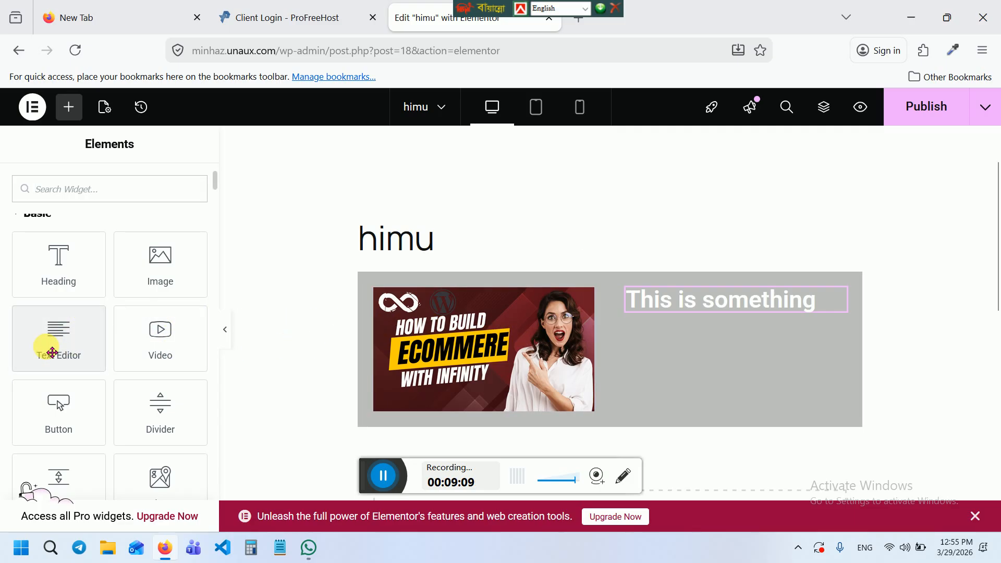
pyautogui.moveTo(52, 353); pyautogui.dragTo(553, 355)
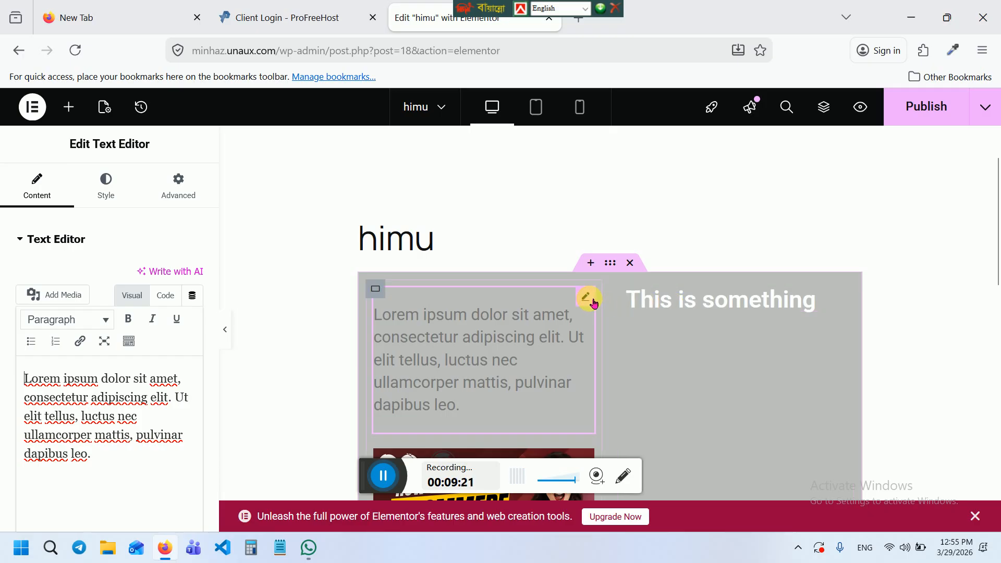
pyautogui.moveTo(585, 299); pyautogui.dragTo(687, 300)
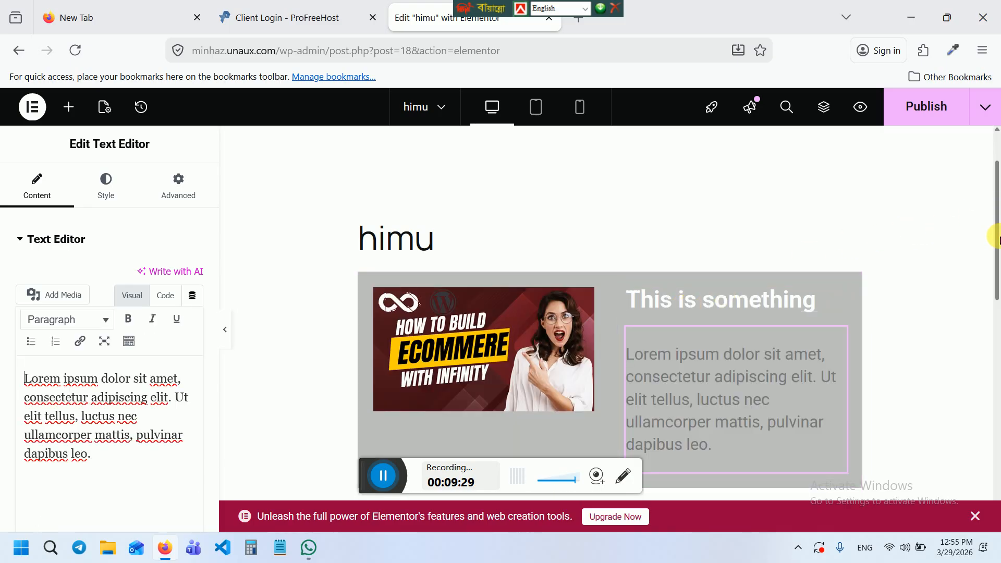
pyautogui.click(914, 108)
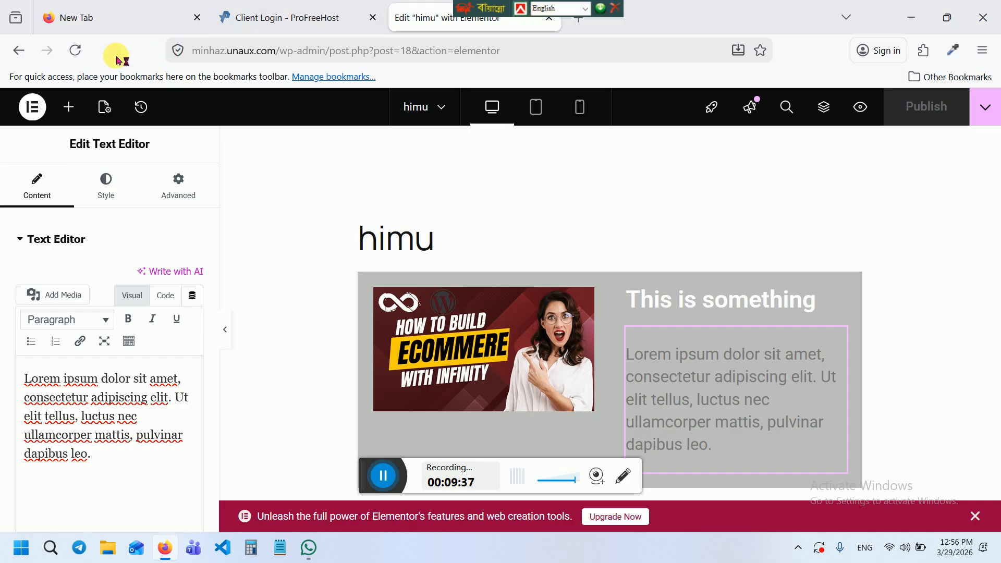
# Exit Elementor to WordPress and scroll the All Pages list to the himu page
pyautogui.click(24, 104)
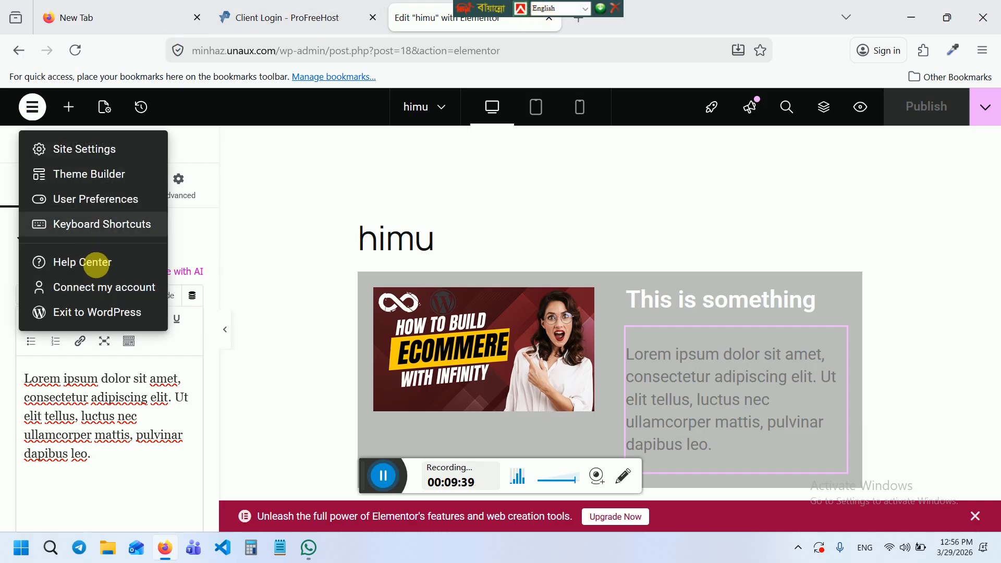
pyautogui.click(86, 313)
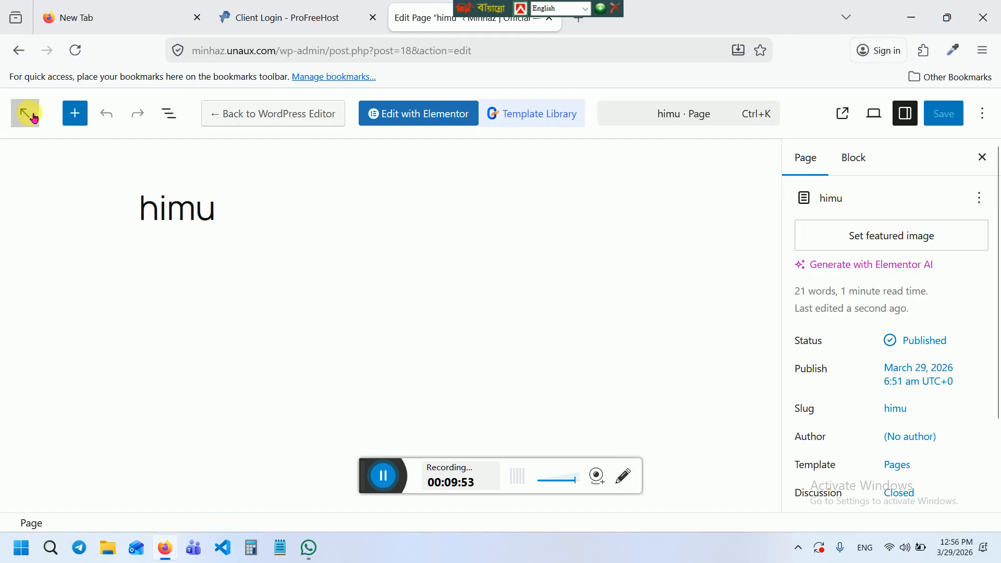
pyautogui.click(33, 119)
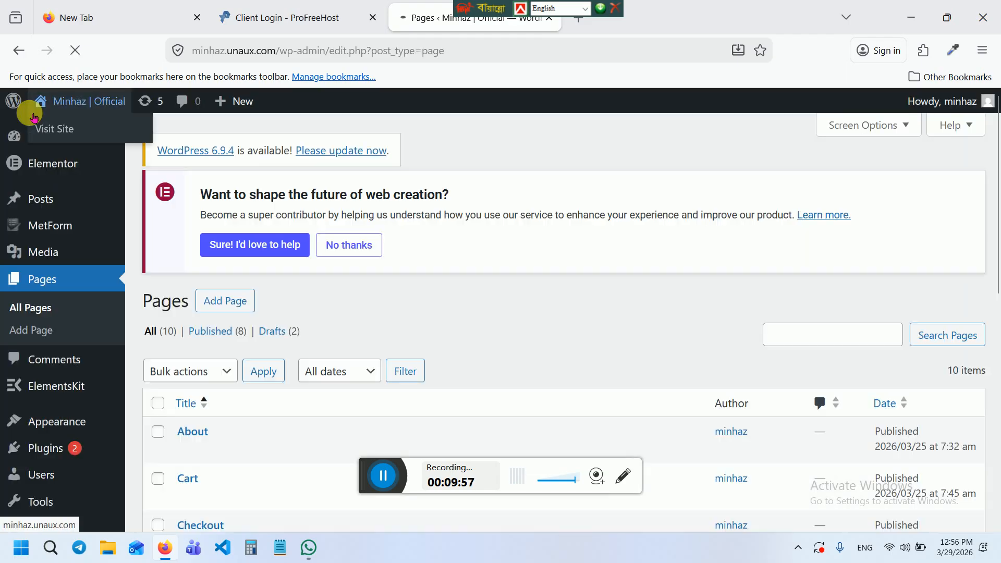
pyautogui.moveTo(46, 130)
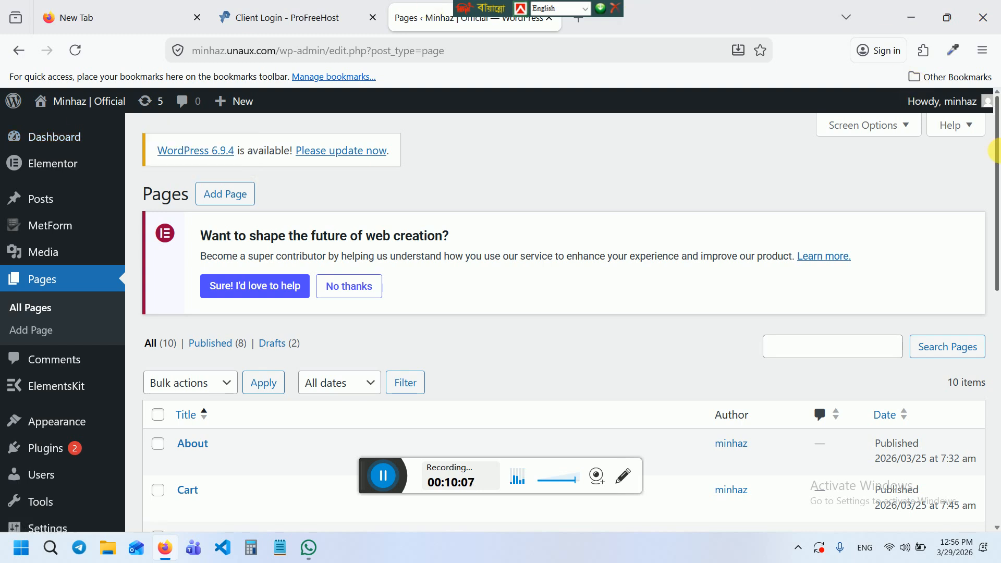
pyautogui.scroll(-2, 995, 147)
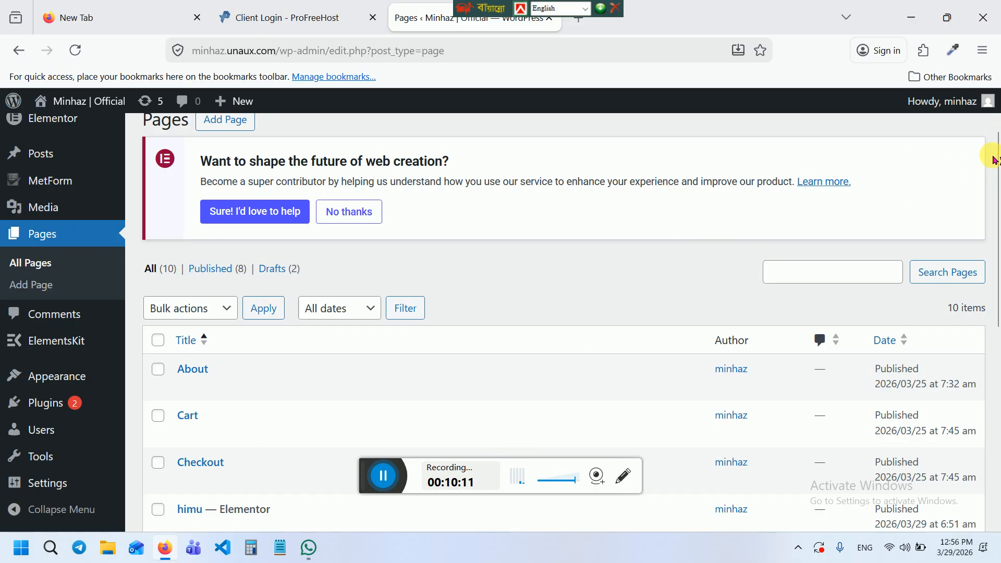
pyautogui.scroll(-2, 995, 209)
pyautogui.scroll(-1, 995, 211)
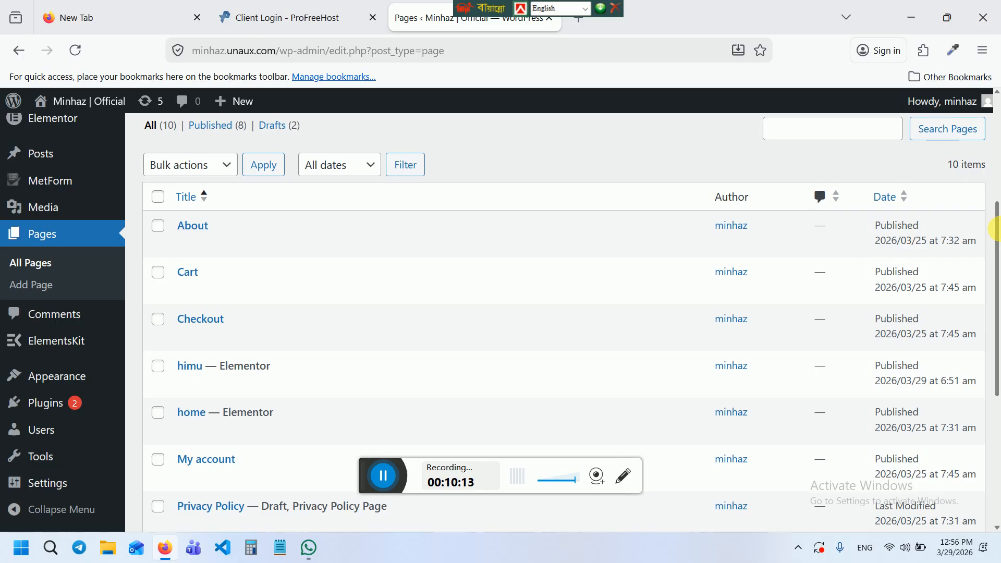
pyautogui.moveTo(223, 380)
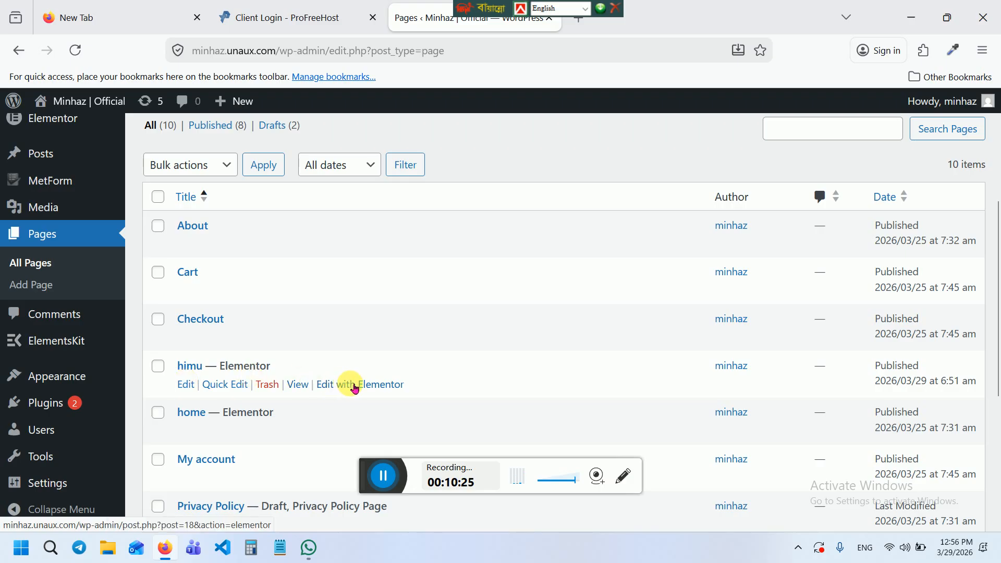
# Reopen the himu page in Elementor, then go to WP Reset with 'reset' entered to confirm
pyautogui.click(359, 389)
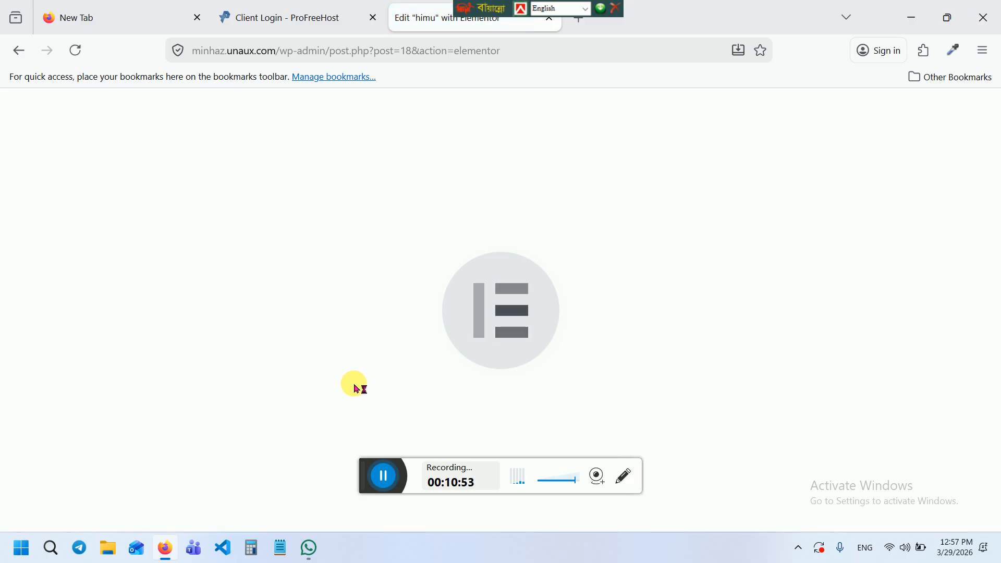
pyautogui.click(384, 475)
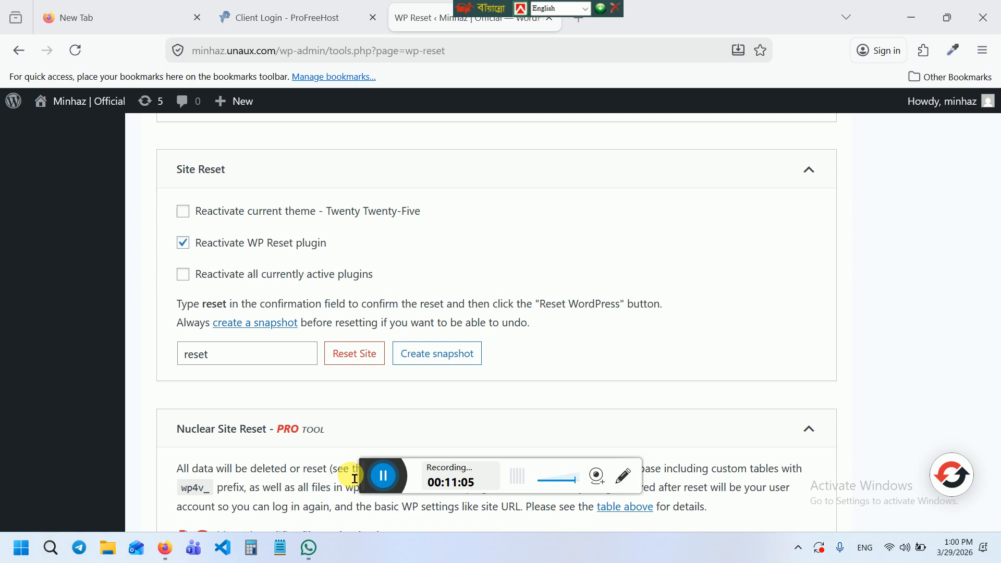
# Reset WordPress to its defaults via Reset Site, confirming with Reset WordPress
pyautogui.click(343, 354)
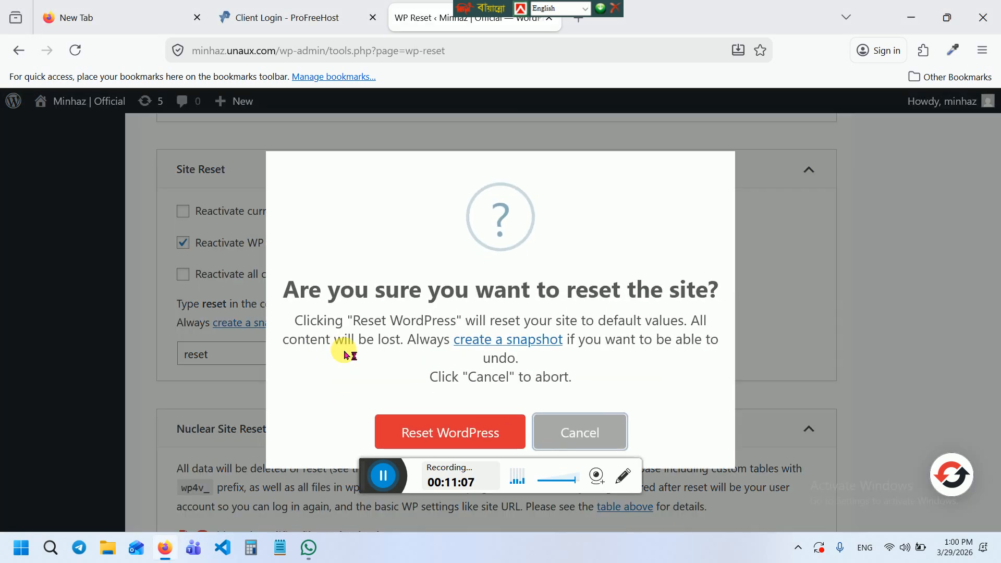
pyautogui.click(464, 433)
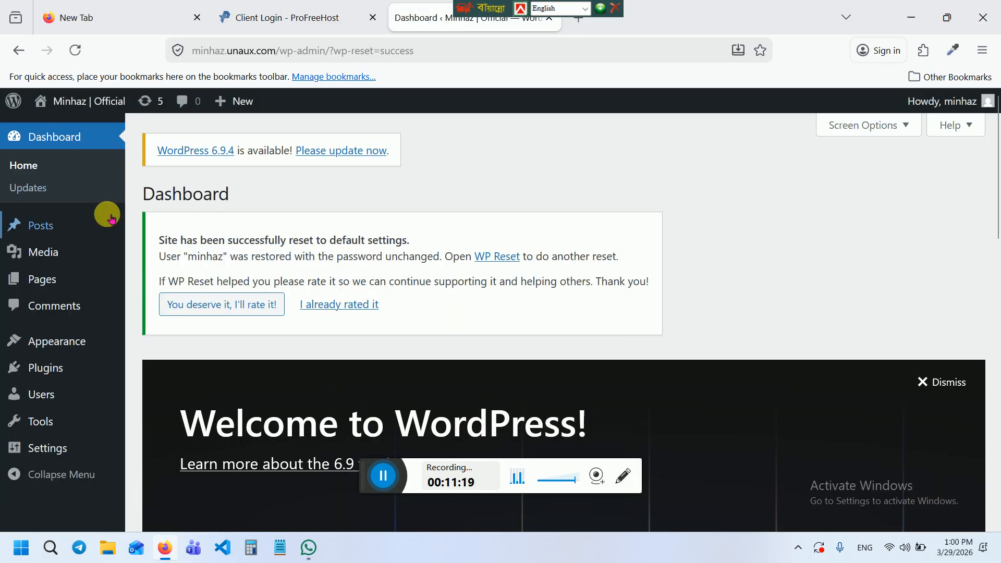
# Check the reset site's Pages and Posts lists
pyautogui.moveTo(88, 282)
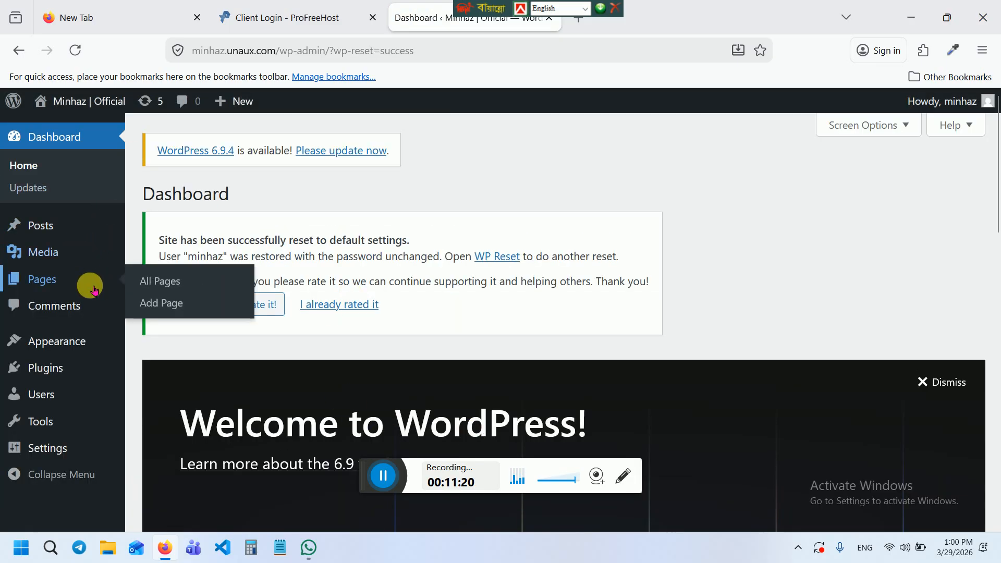
pyautogui.click(45, 280)
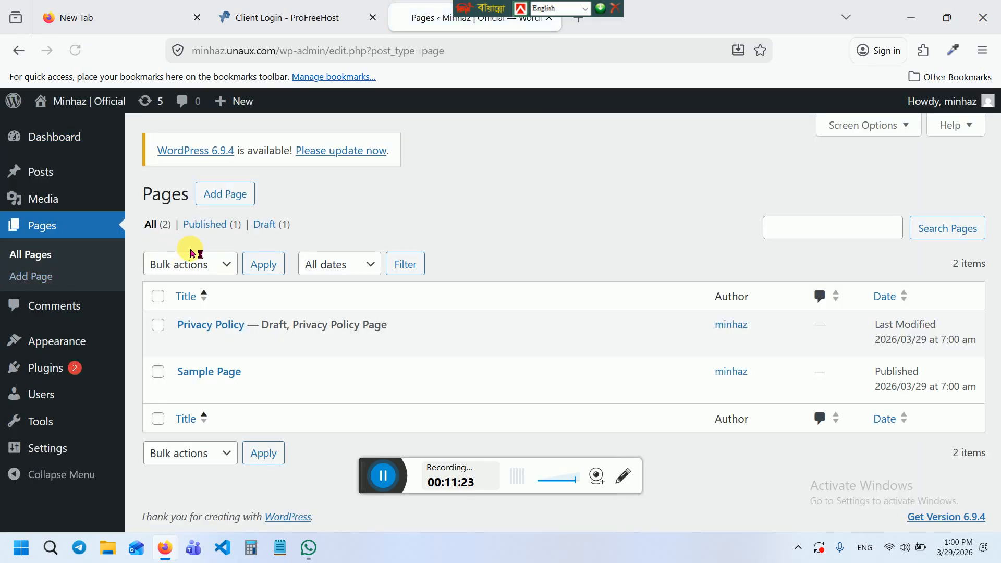
pyautogui.moveTo(61, 171)
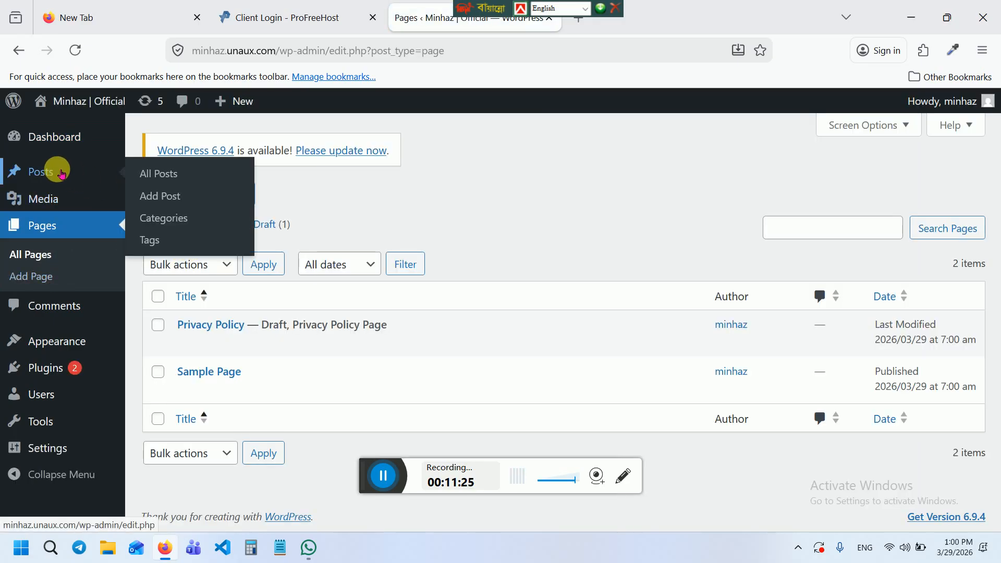
pyautogui.click(61, 174)
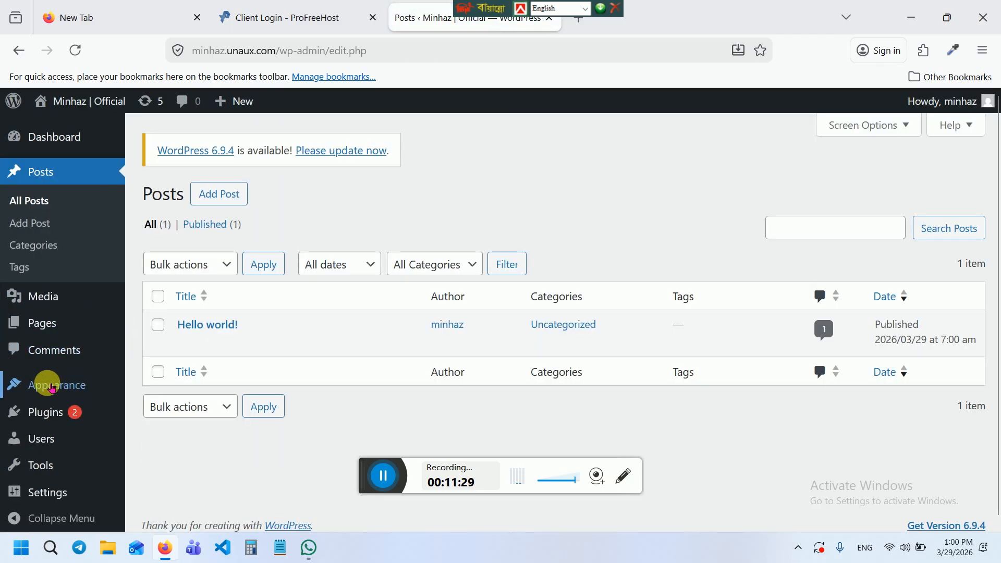
# Scroll through the installed plugins, then go to Appearance > Themes
pyautogui.moveTo(33, 411)
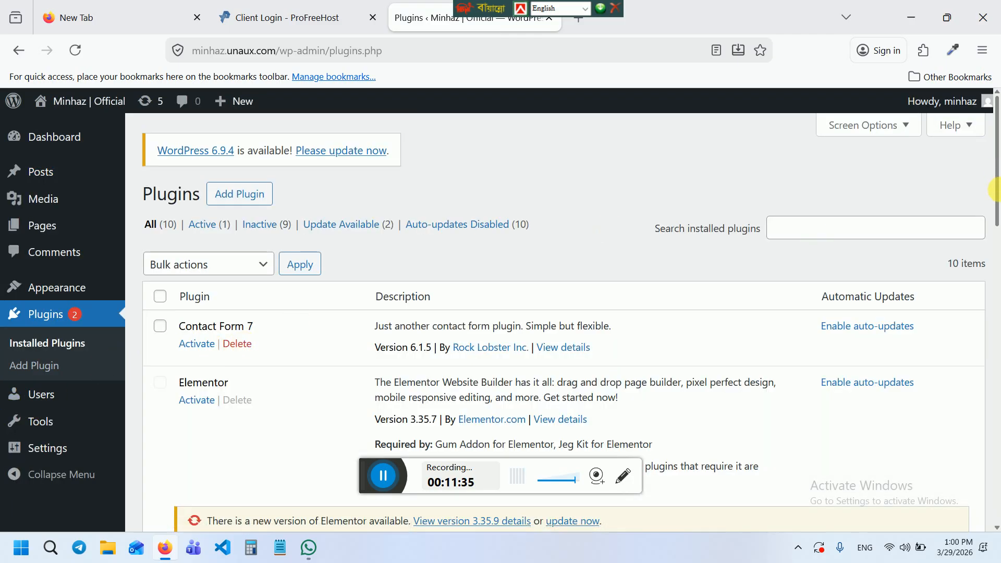
pyautogui.moveTo(996, 188); pyautogui.dragTo(996, 498)
pyautogui.moveTo(994, 538); pyautogui.dragTo(996, 300)
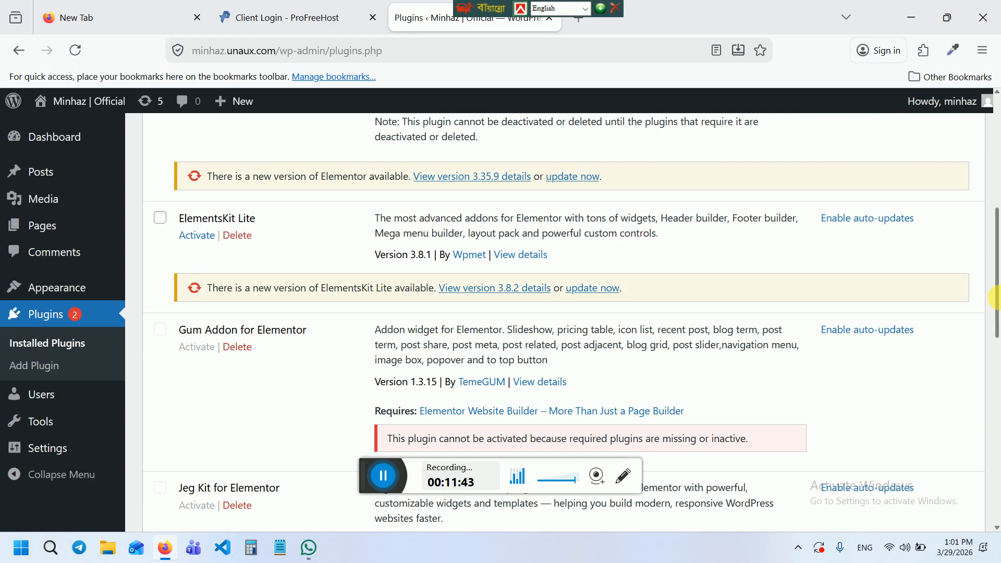
pyautogui.click(60, 290)
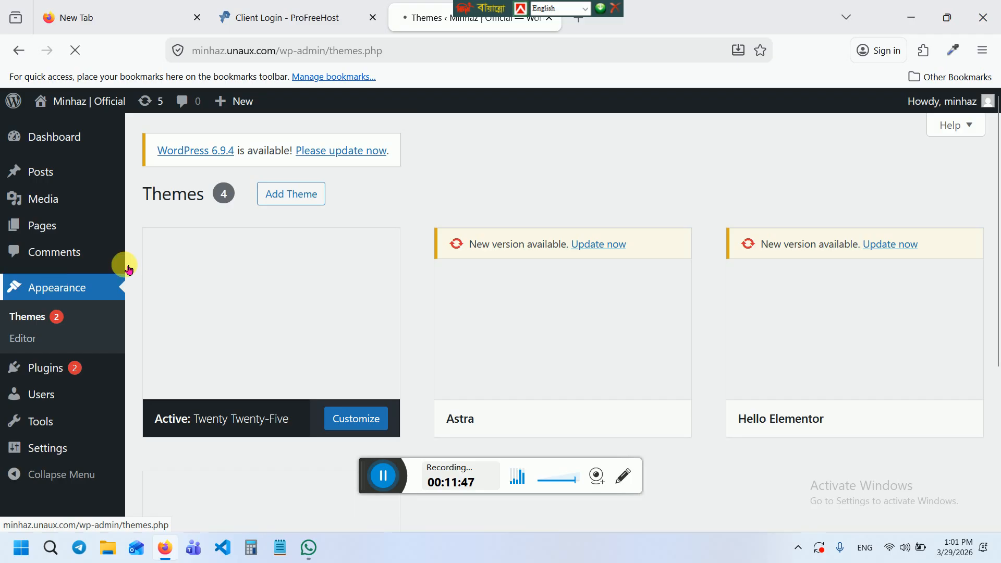
# Activate the Hello Elementor theme and return to the Plugins list
pyautogui.moveTo(808, 386)
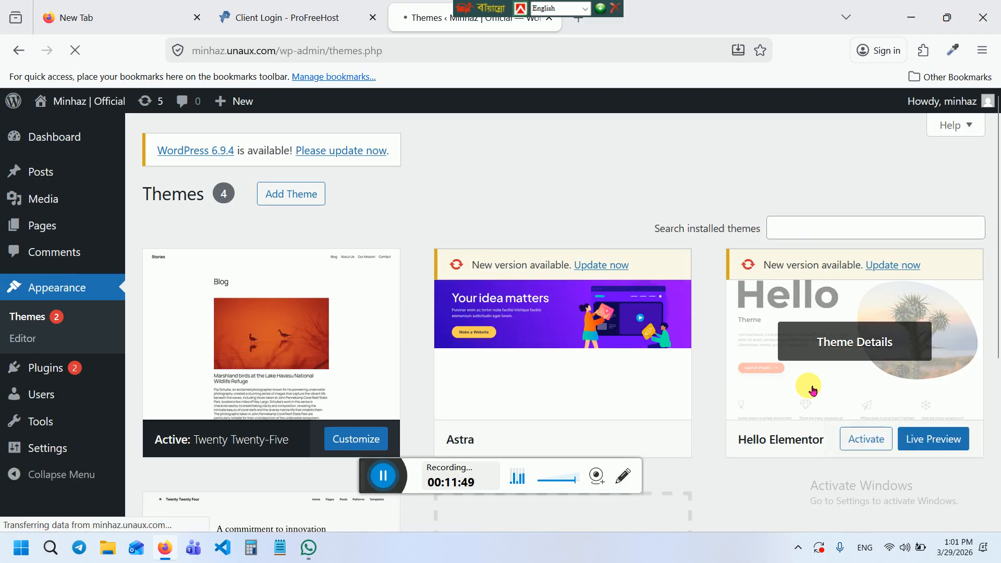
pyautogui.click(870, 437)
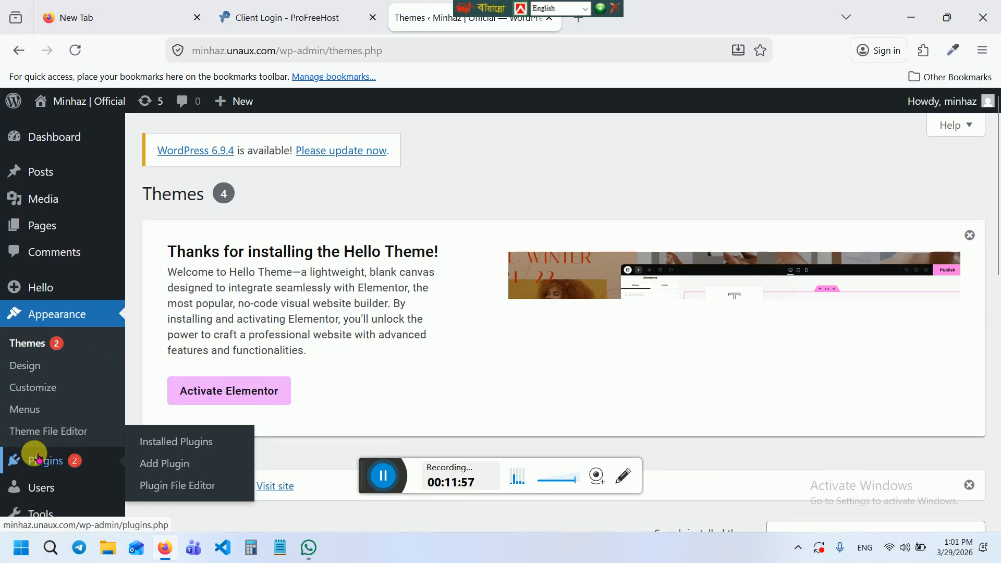
pyautogui.click(38, 459)
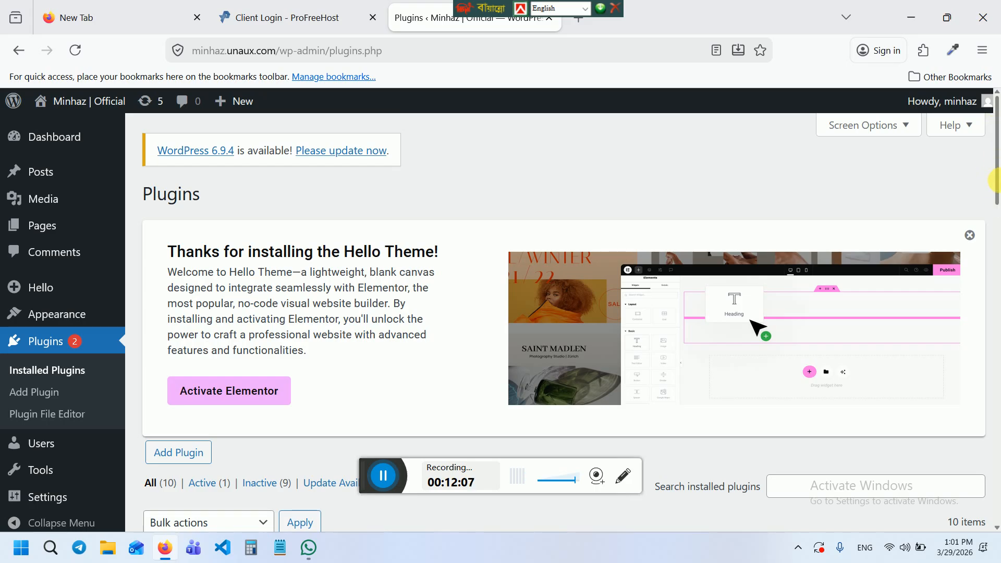
# Activate the Elementor plugin and dismiss its getting-started screen
pyautogui.moveTo(998, 180); pyautogui.dragTo(998, 284)
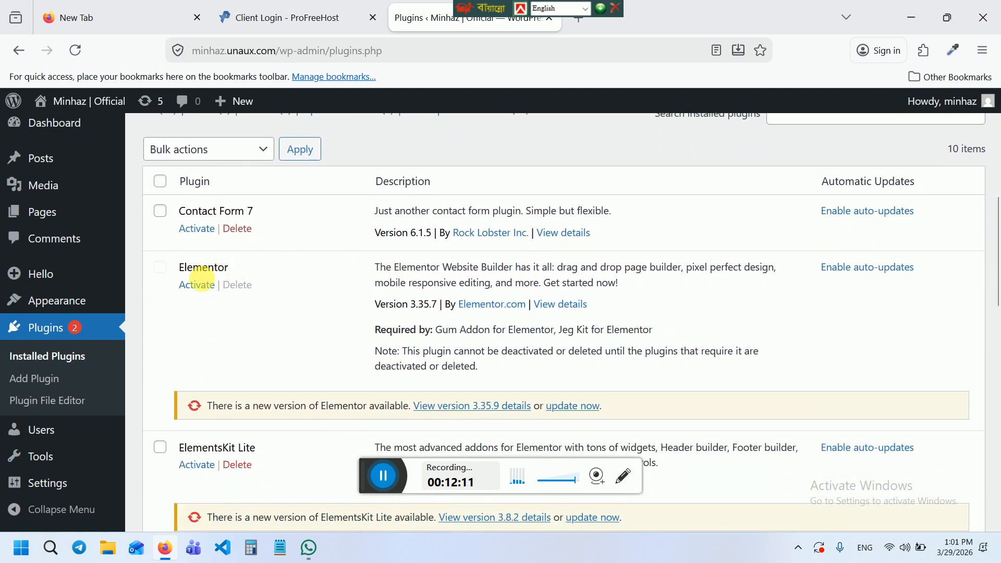
pyautogui.click(194, 286)
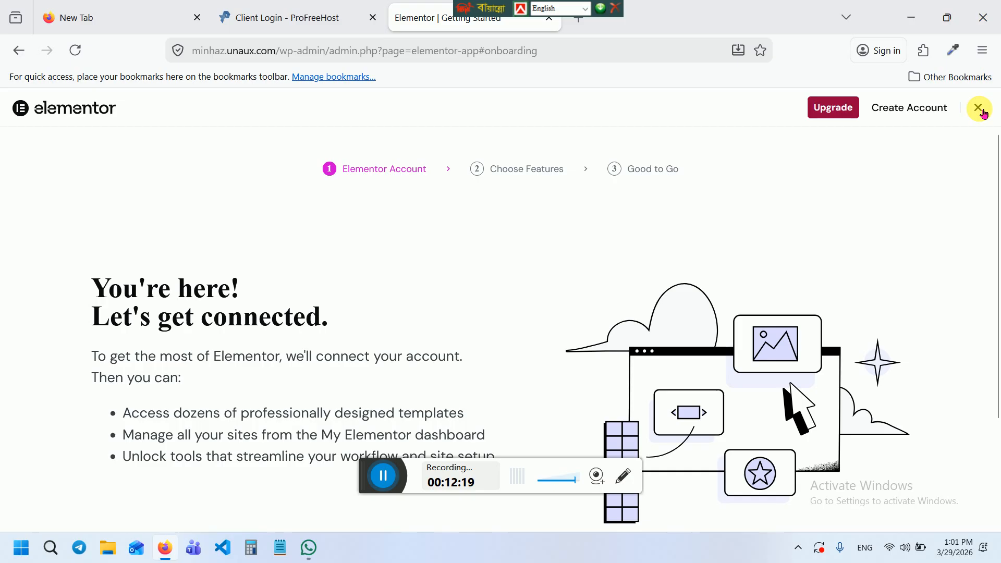
pyautogui.click(984, 112)
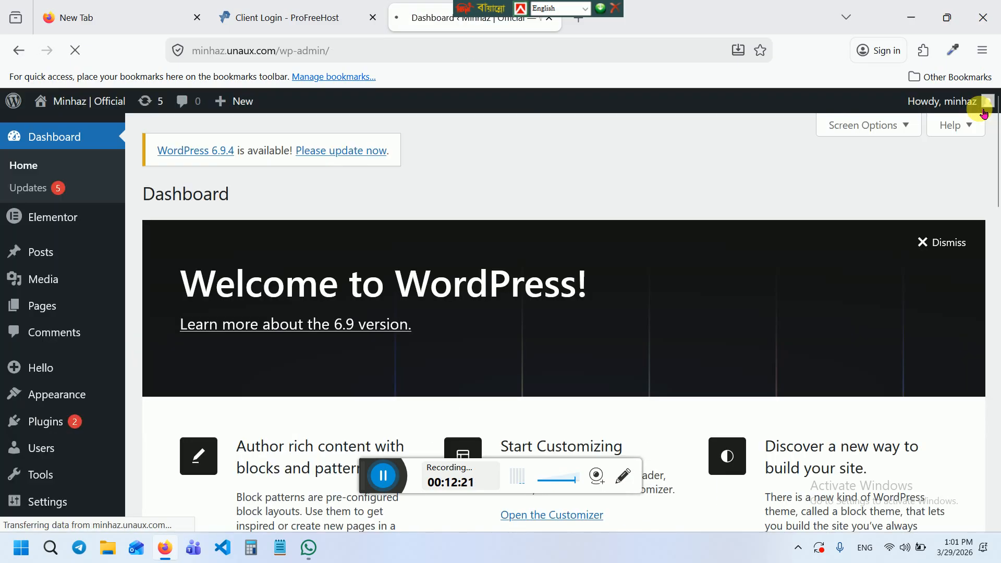
# Go back to the installed plugins list and scroll down to WooCommerce
pyautogui.scroll(-2, 996, 234)
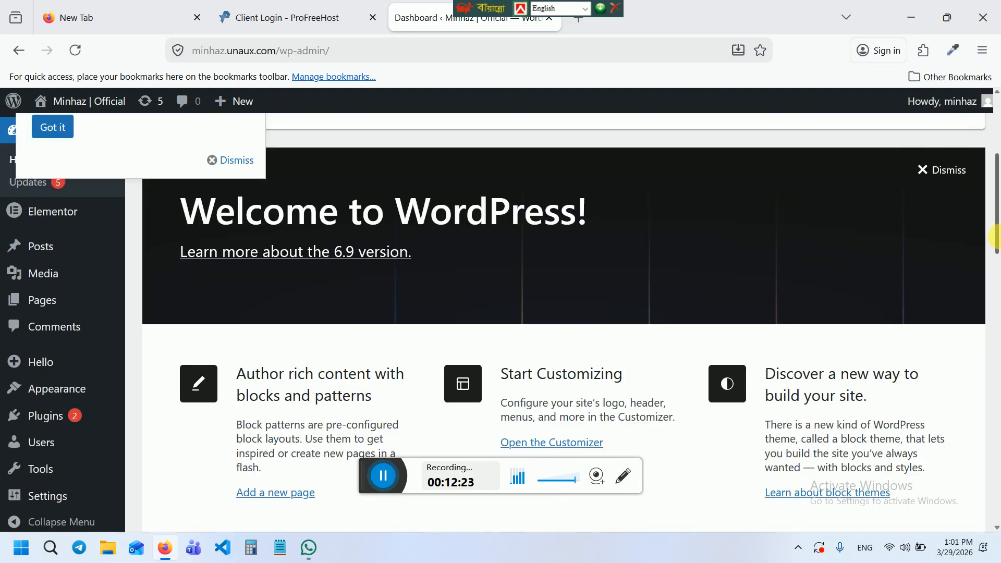
pyautogui.scroll(-3, 996, 235)
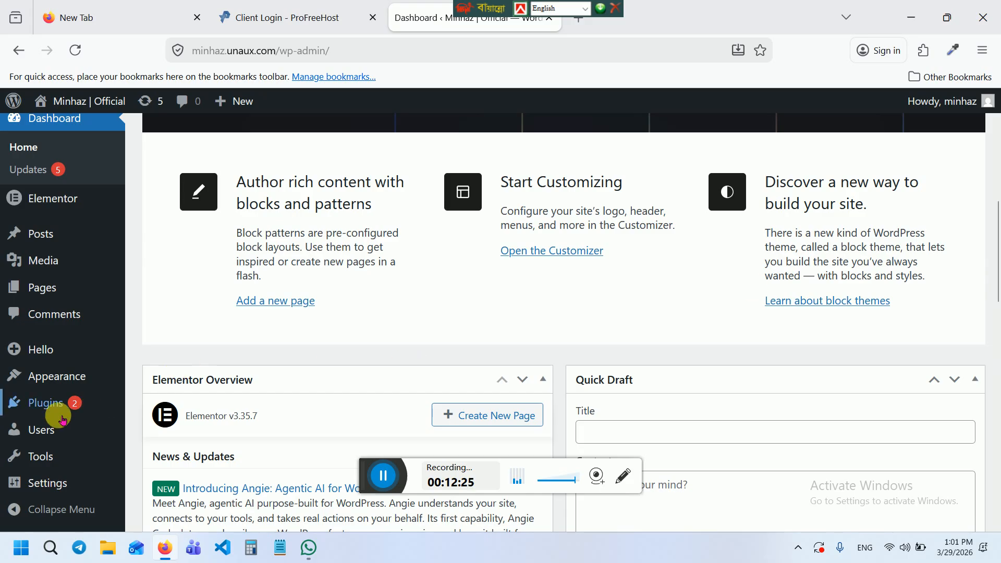
pyautogui.click(43, 403)
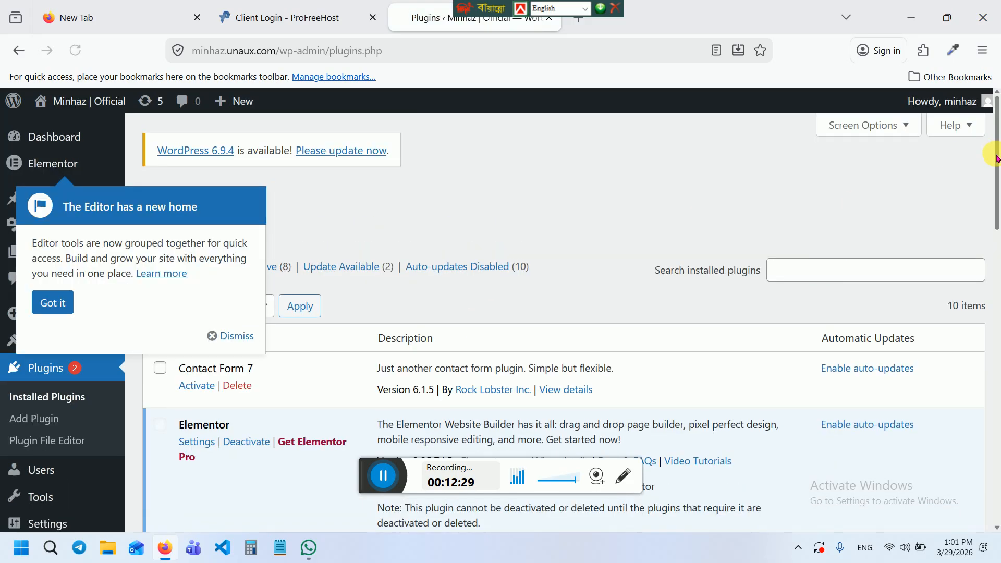
pyautogui.moveTo(996, 157); pyautogui.dragTo(997, 463)
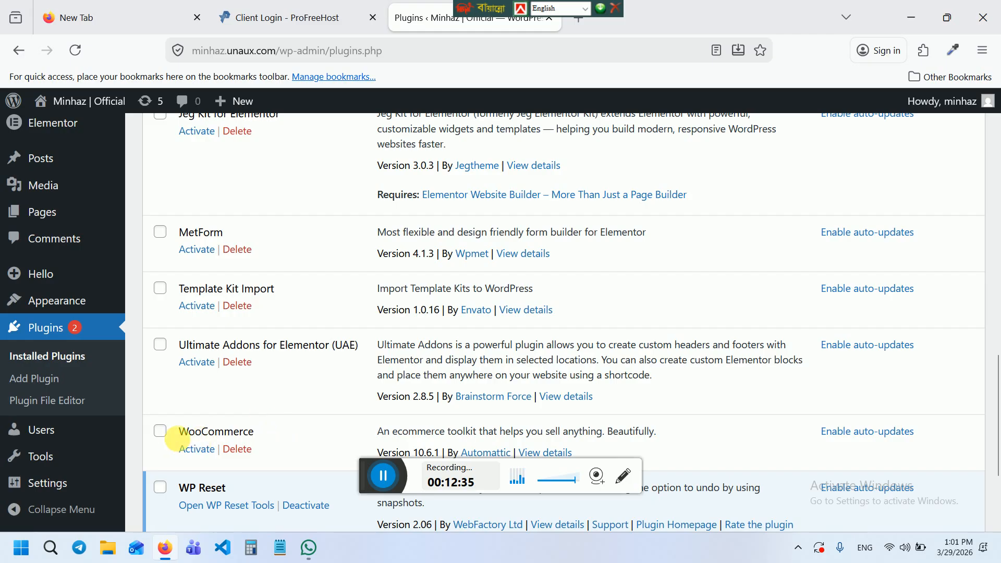
# Activate WooCommerce in the Plugins list and move the floating keyboard toolbar aside
pyautogui.click(196, 452)
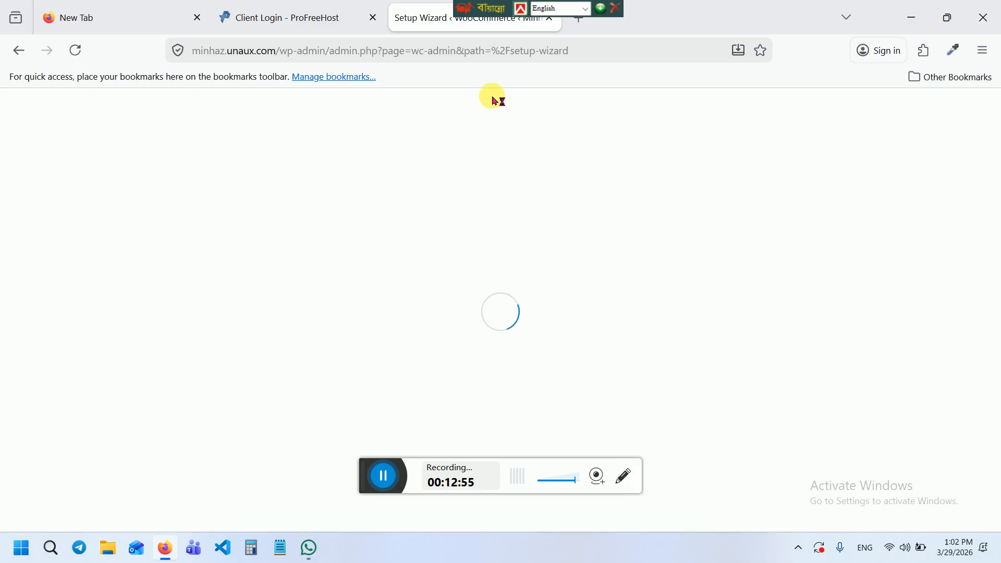
pyautogui.moveTo(496, 12); pyautogui.dragTo(665, 24)
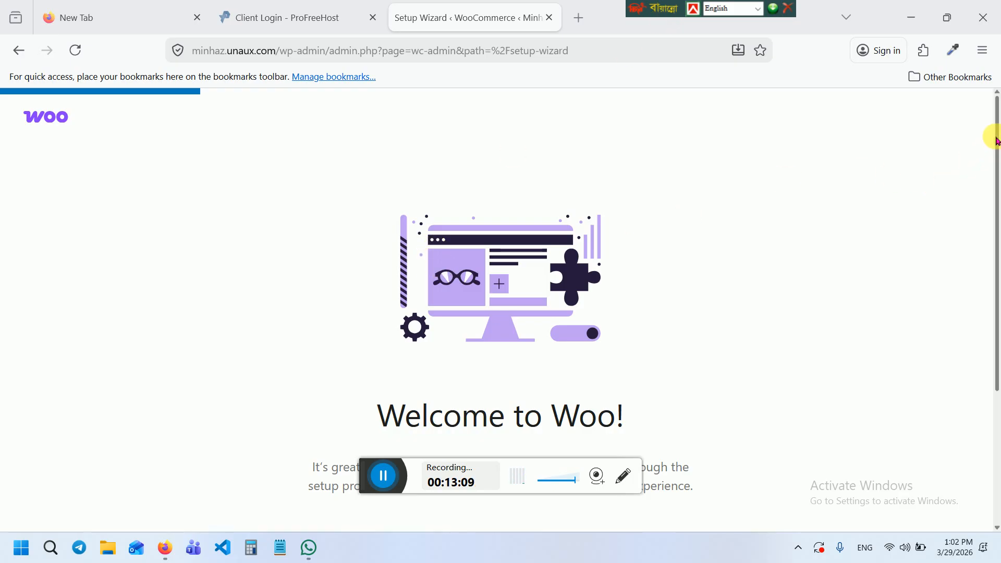
# Skip the guided setup, set the business location to Bangladesh — Sherpur, and go to the store
pyautogui.moveTo(997, 141); pyautogui.dragTo(991, 342)
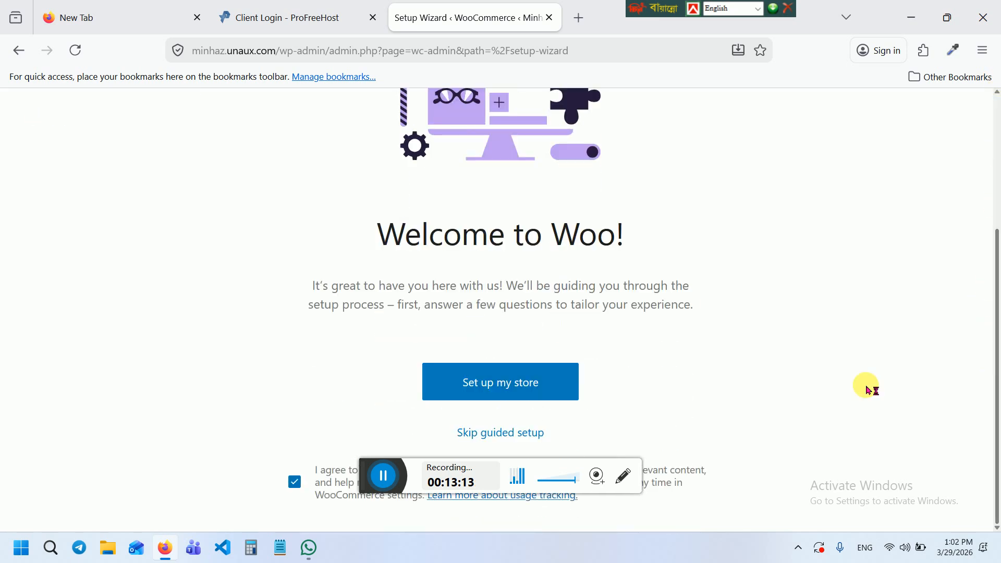
pyautogui.click(502, 433)
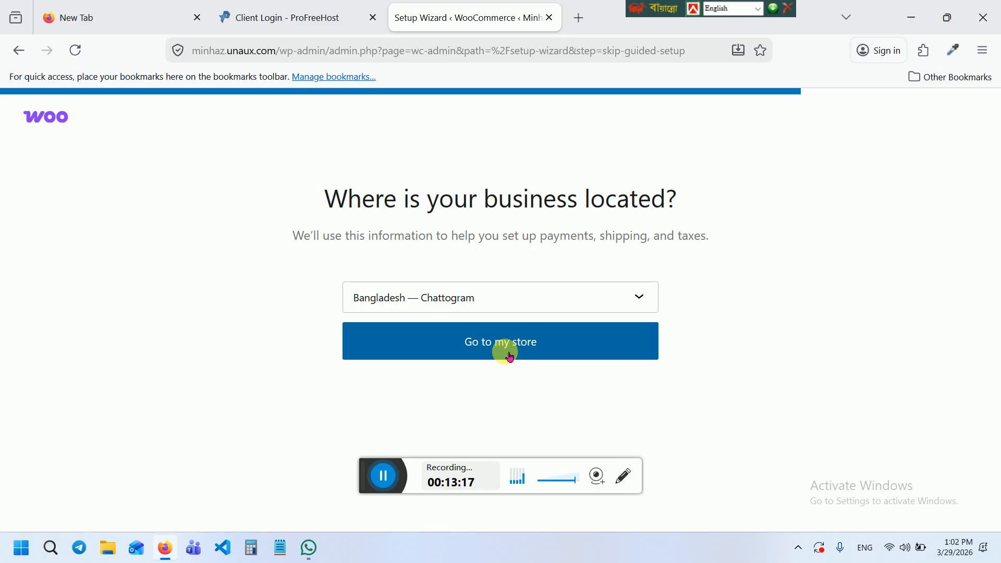
pyautogui.click(535, 296)
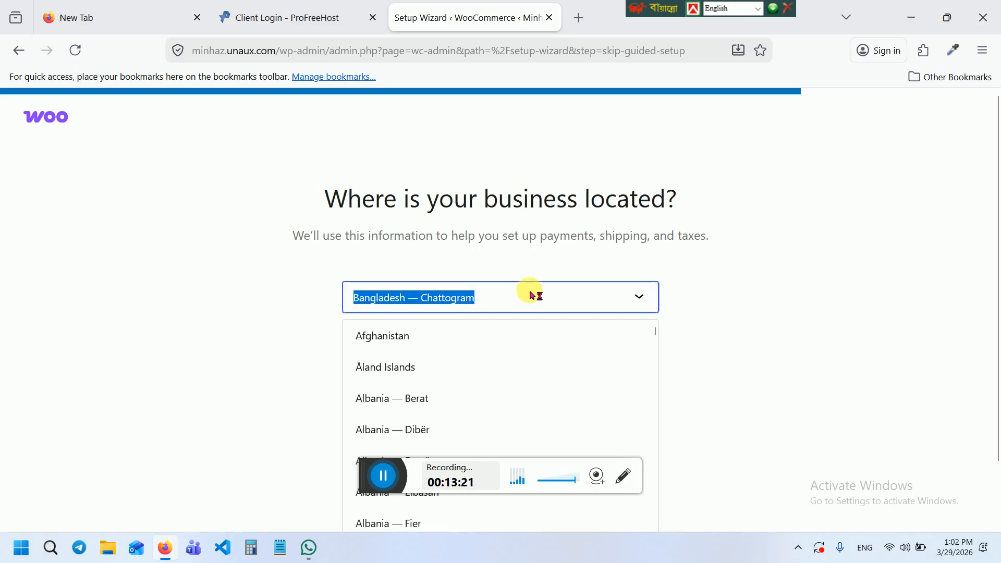
pyautogui.write('sher')
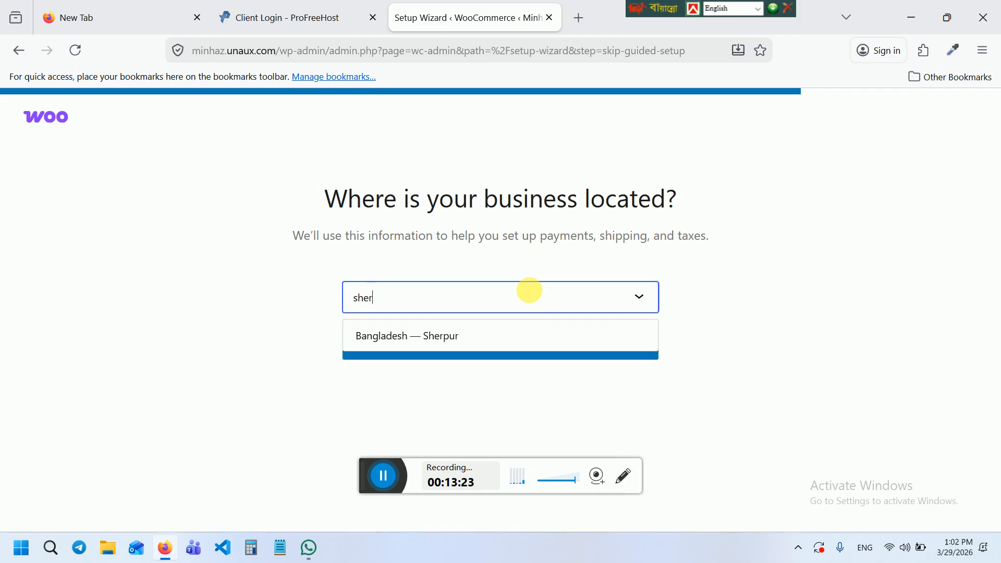
pyautogui.click(455, 336)
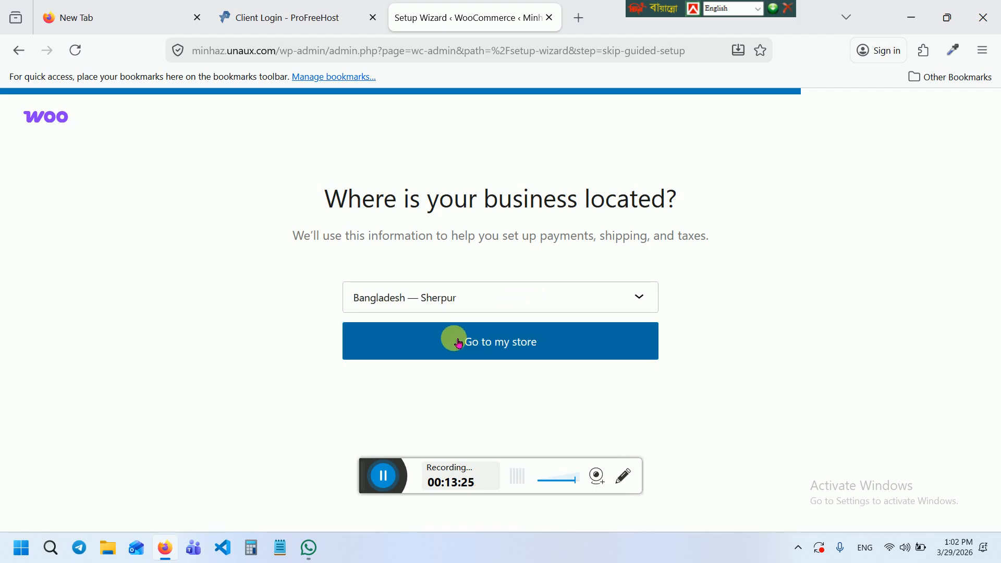
pyautogui.click(459, 342)
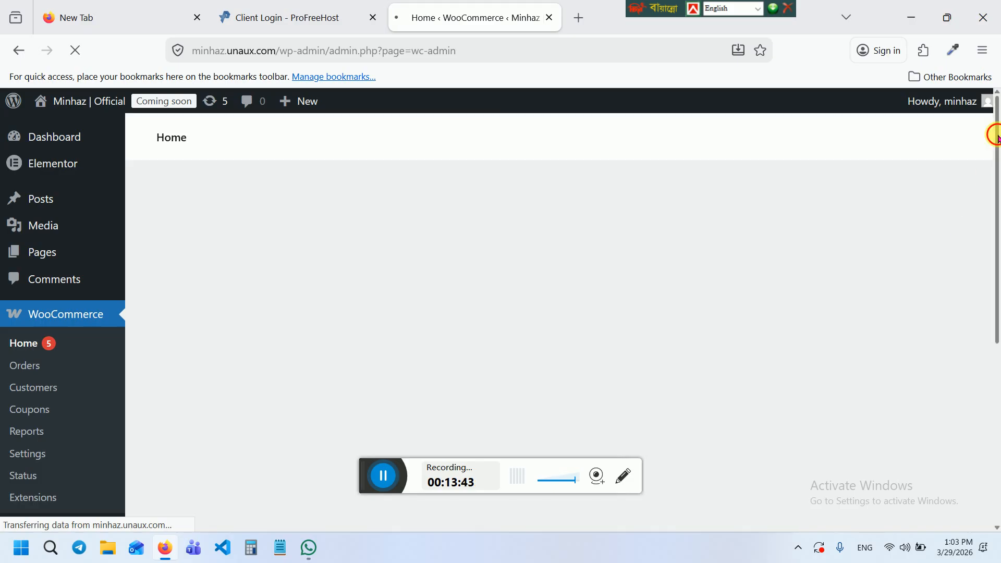
# Acknowledge and dismiss the notice about the editor's new home
pyautogui.moveTo(994, 134); pyautogui.dragTo(1000, 183)
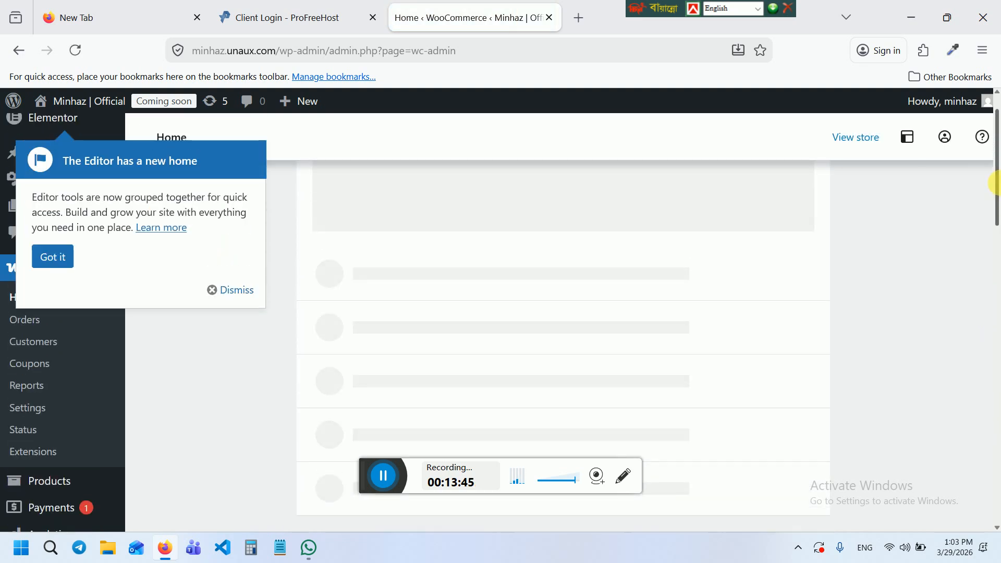
pyautogui.click(67, 255)
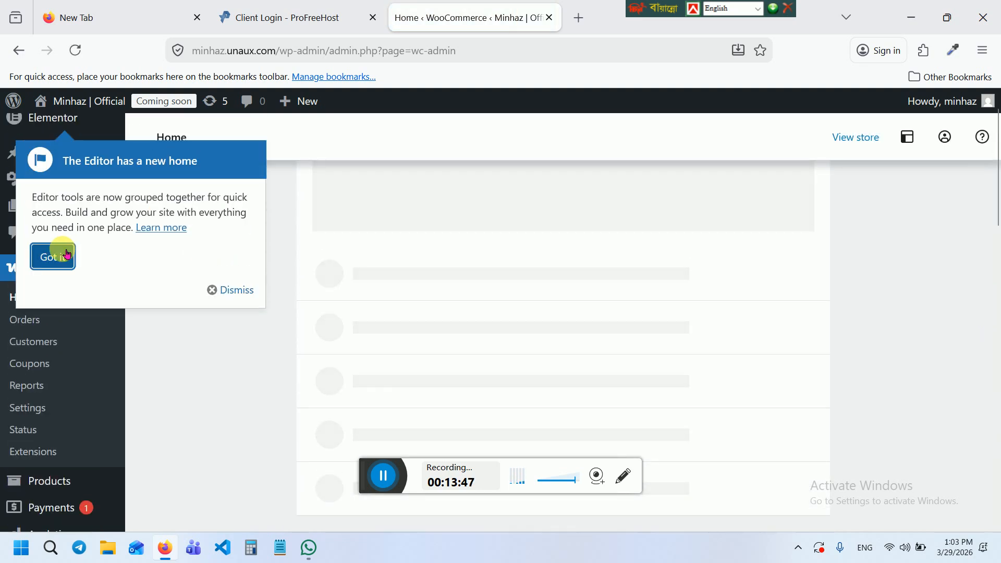
pyautogui.click(251, 295)
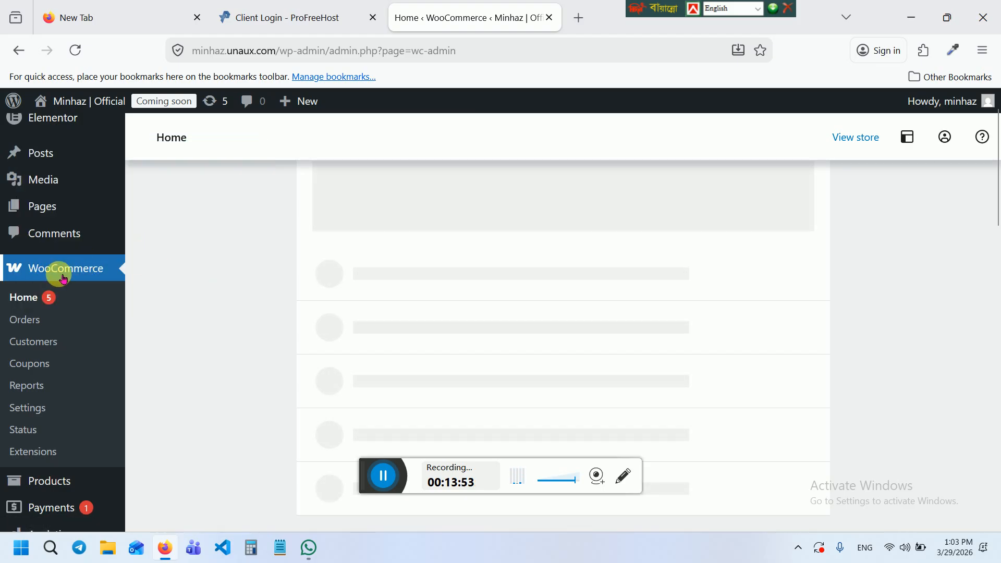
# Open WooCommerce Home, check the ProFreeHost tab, then return to the WordPress admin tab
pyautogui.click(47, 267)
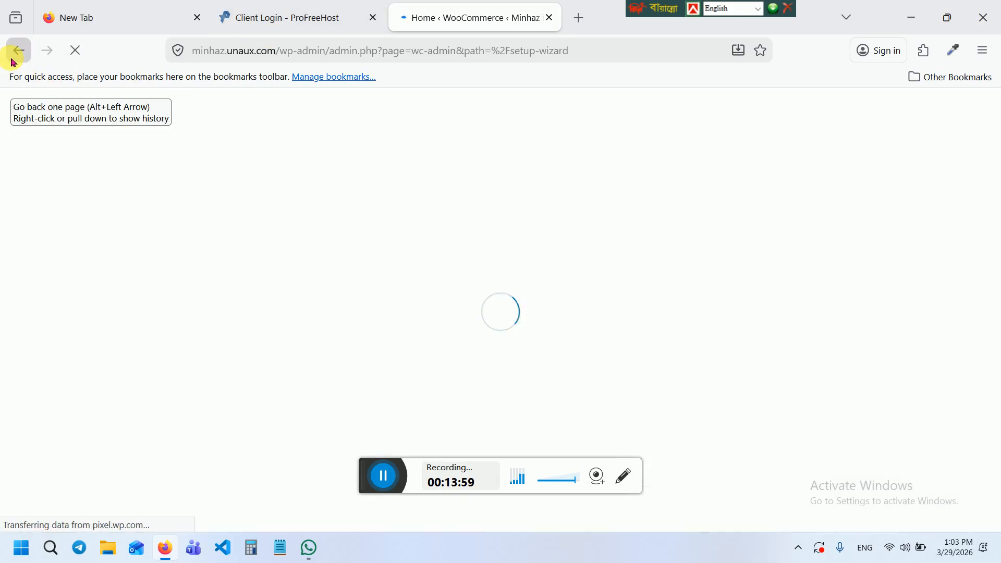
pyautogui.click(264, 30)
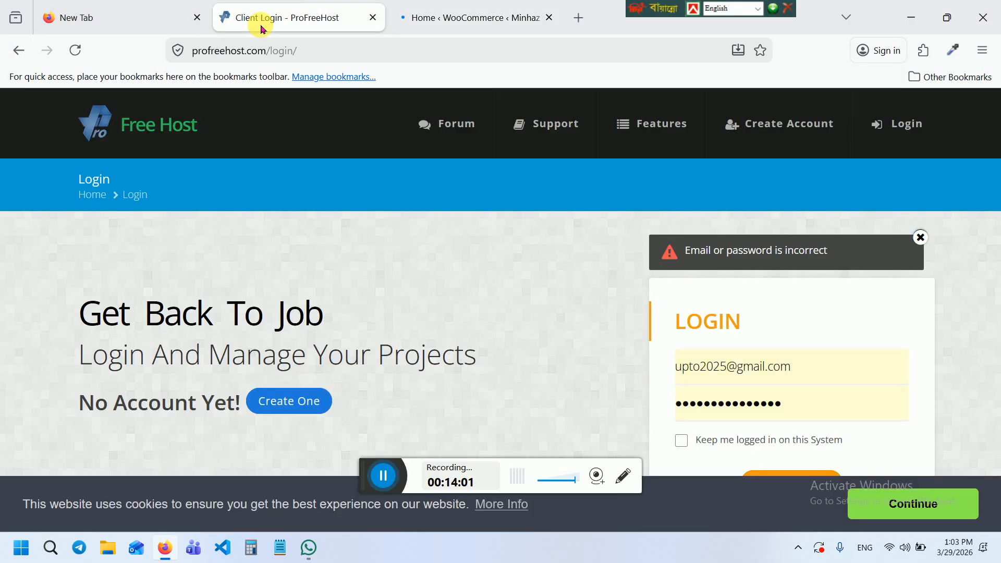
pyautogui.click(457, 11)
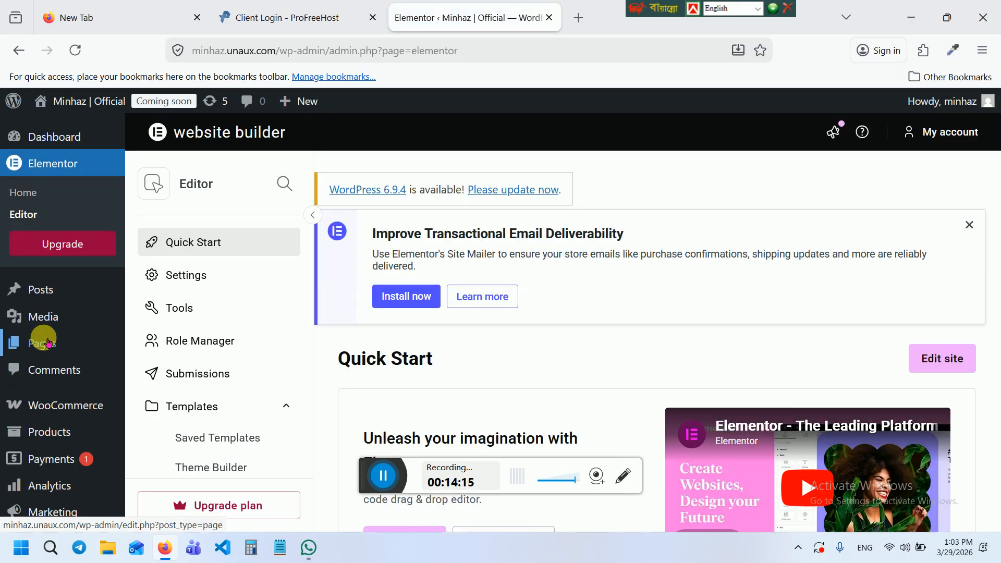
# Open a blank browser tab, then return to WordPress and go to Products > All Products
pyautogui.click(579, 18)
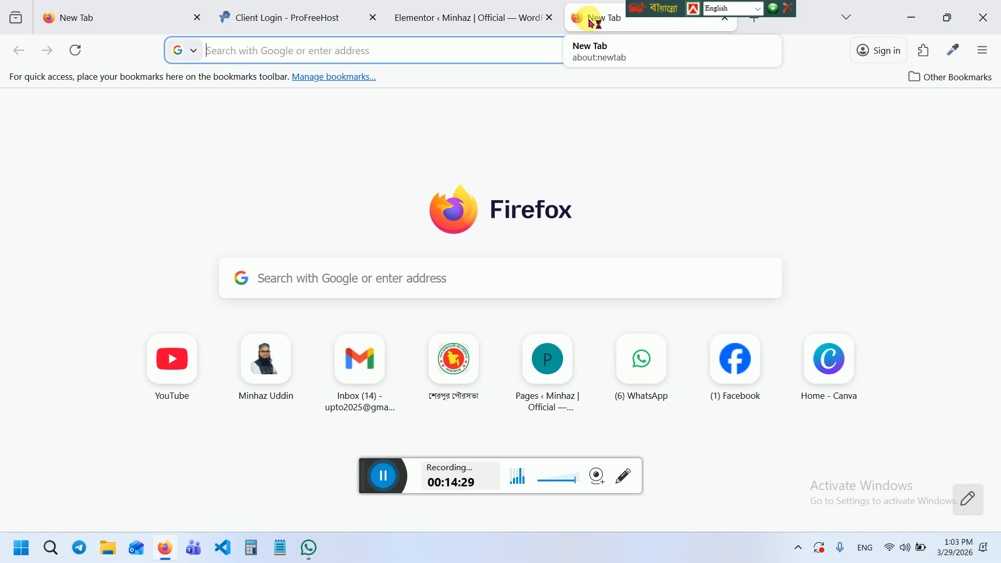
pyautogui.click(486, 19)
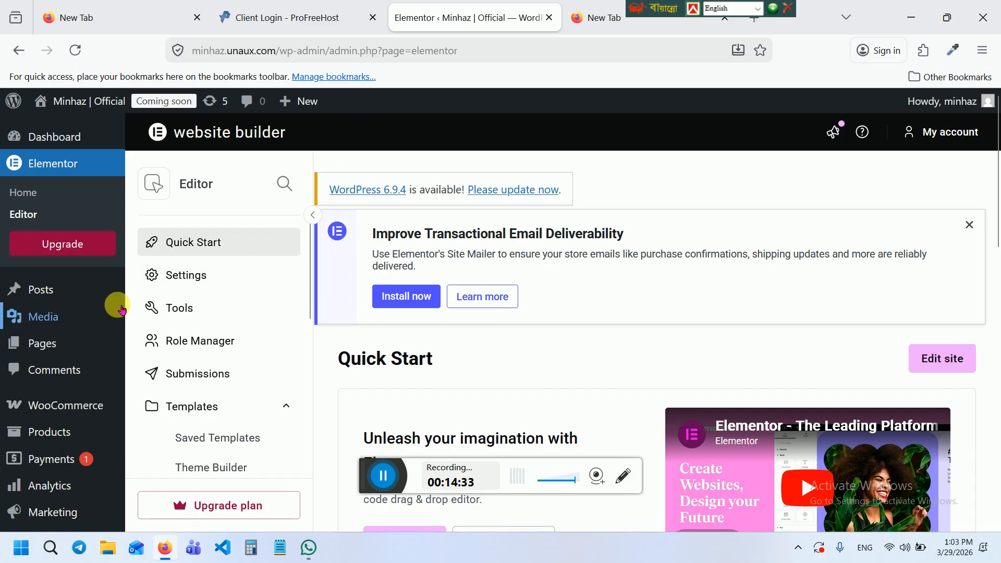
pyautogui.moveTo(61, 411)
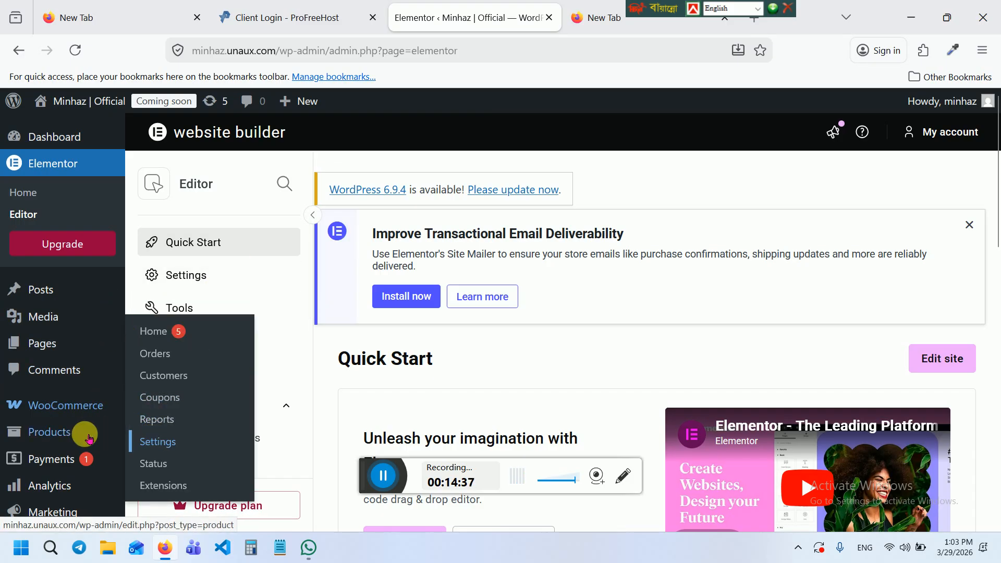
pyautogui.moveTo(40, 443)
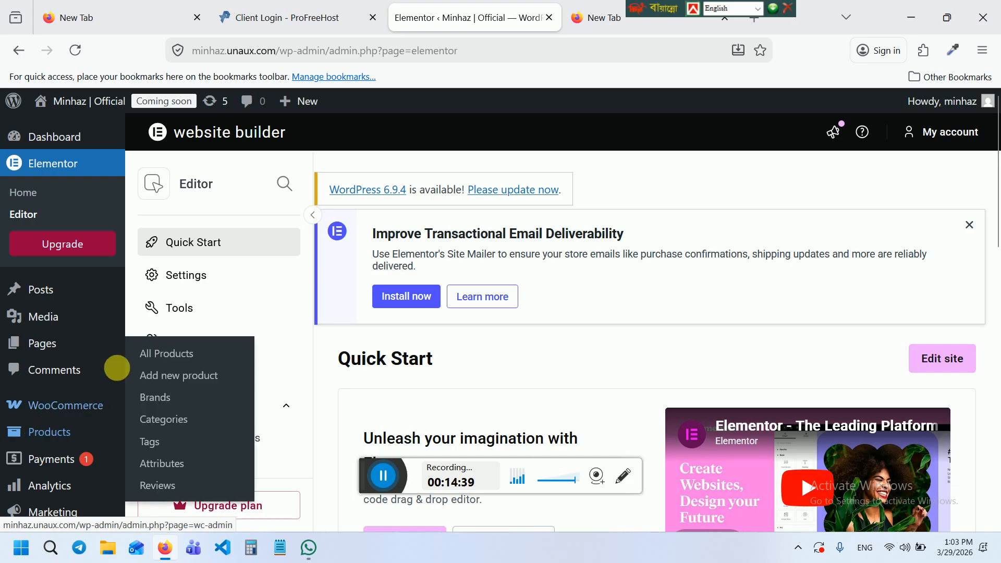
pyautogui.click(177, 358)
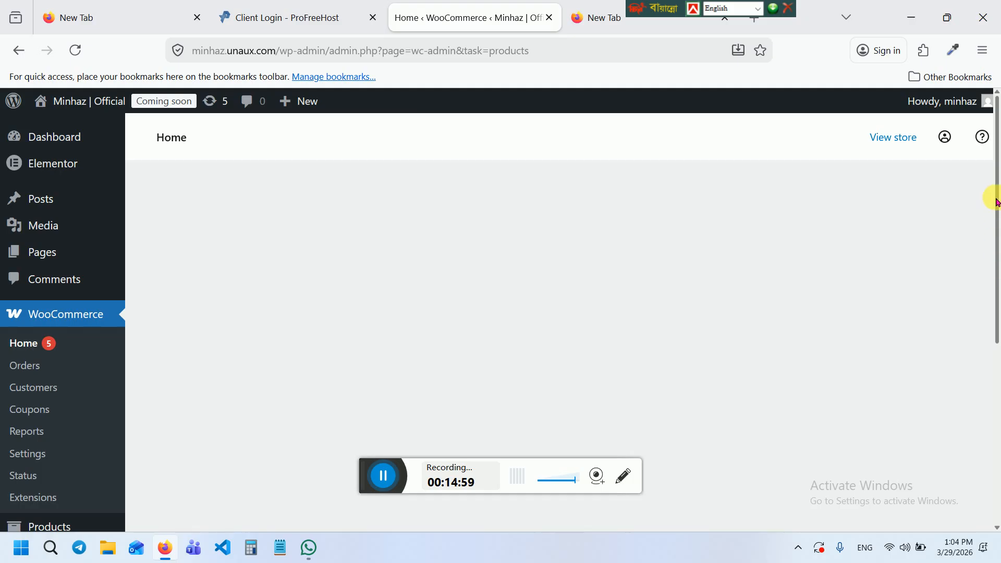
# Reopen Products > All Products and pick Physical product as the product type to add
pyautogui.moveTo(997, 198)
pyautogui.mouseDown()
pyautogui.moveTo(997, 273)
pyautogui.moveTo(996, 193)
pyautogui.mouseUp()
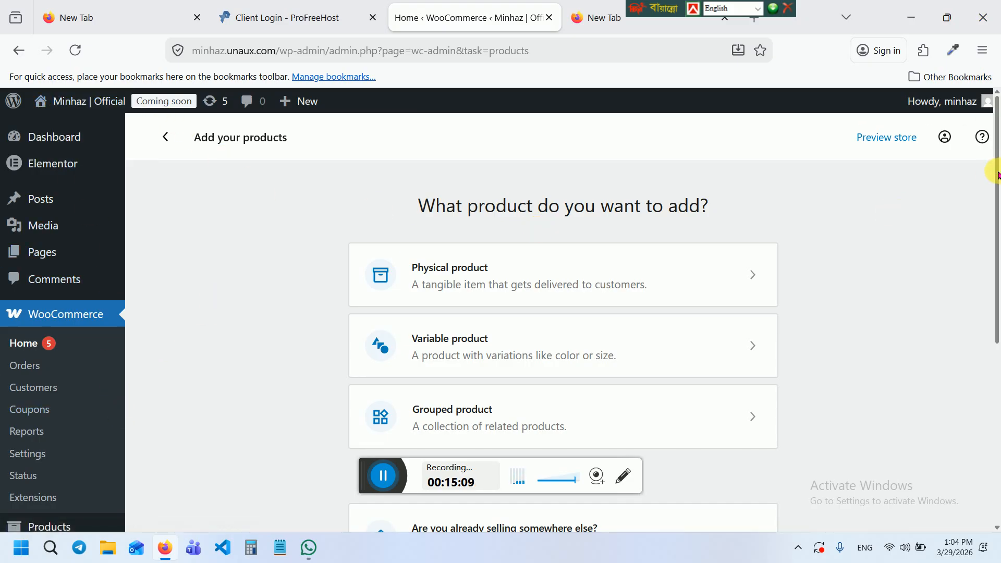
pyautogui.moveTo(996, 172); pyautogui.dragTo(996, 240)
pyautogui.scroll(3, 997, 230)
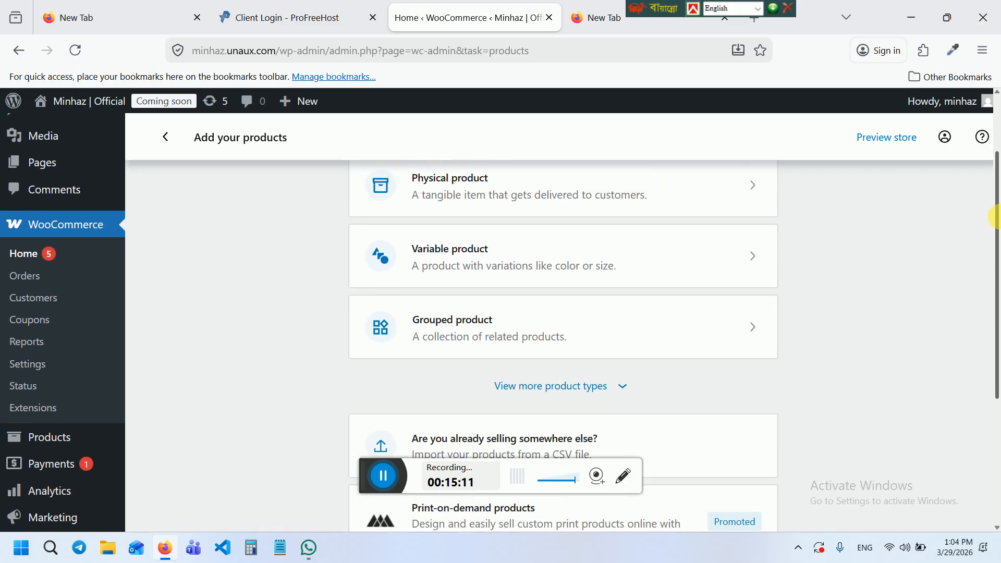
pyautogui.moveTo(1000, 207); pyautogui.dragTo(996, 278)
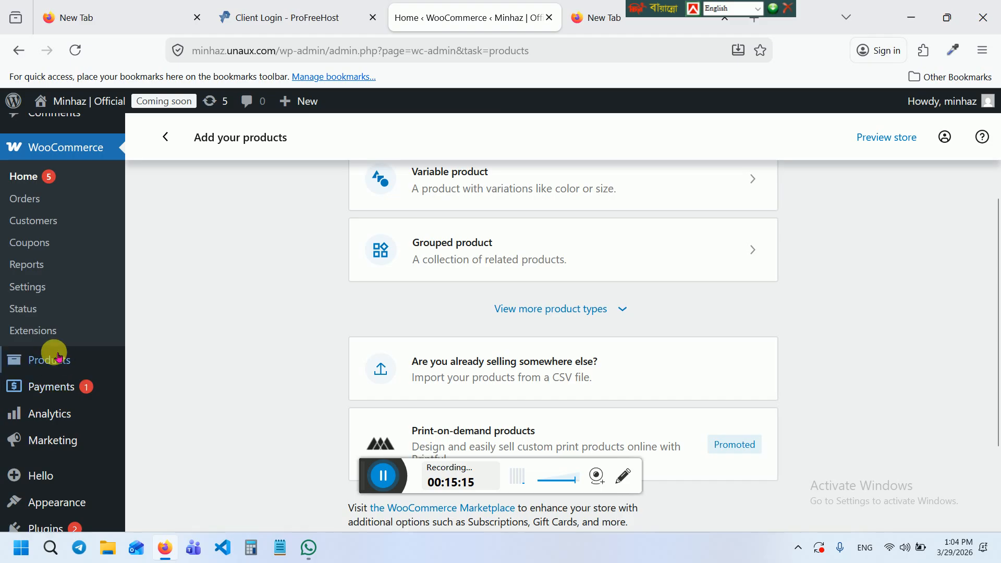
pyautogui.moveTo(49, 365)
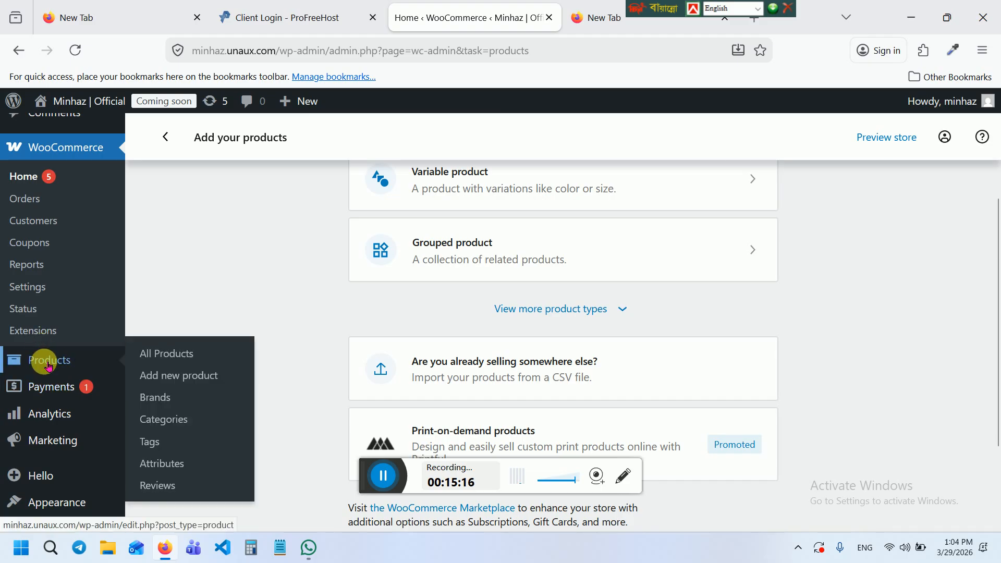
pyautogui.click(167, 353)
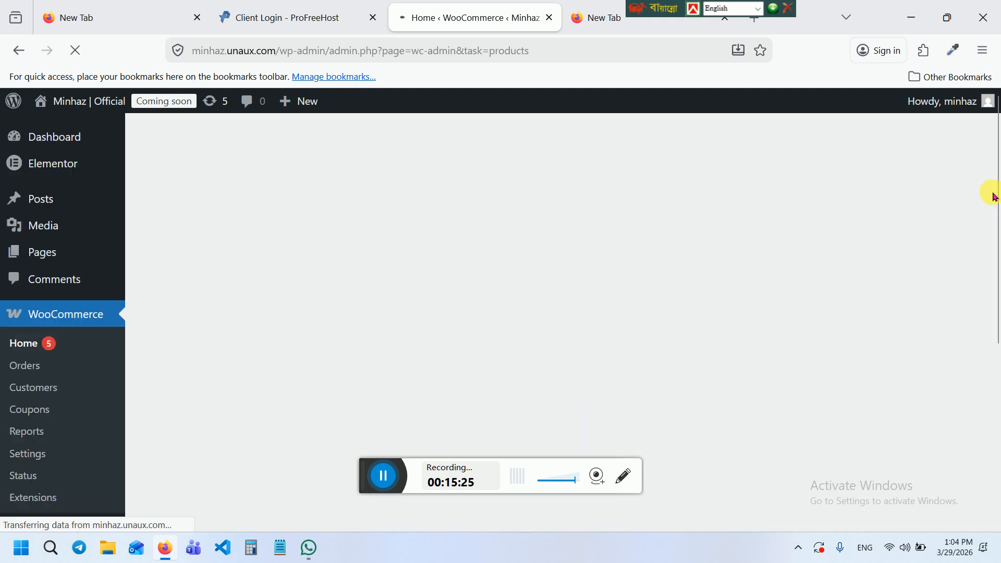
pyautogui.moveTo(995, 196)
pyautogui.mouseDown()
pyautogui.moveTo(996, 355)
pyautogui.moveTo(995, 202)
pyautogui.mouseUp()
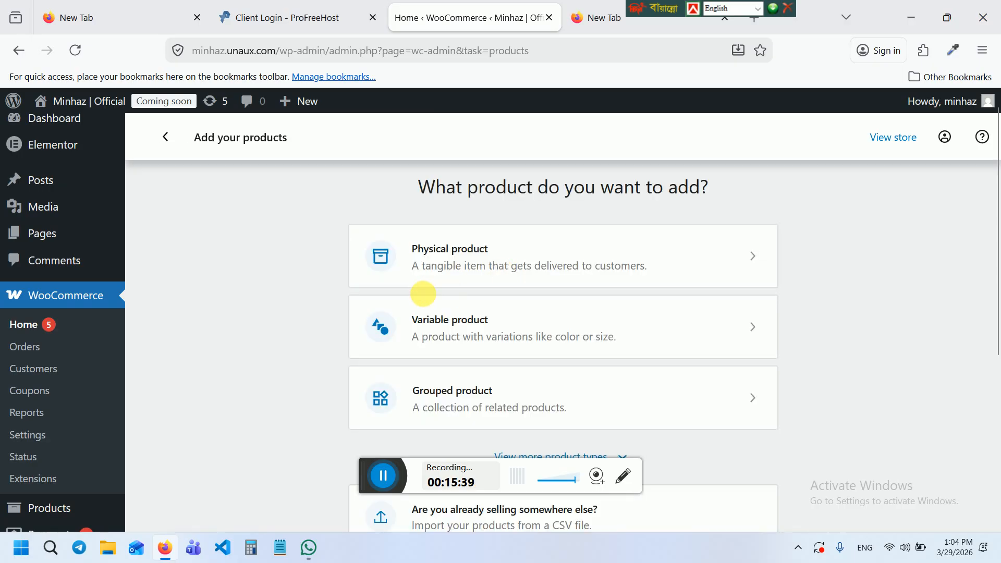
pyautogui.click(530, 253)
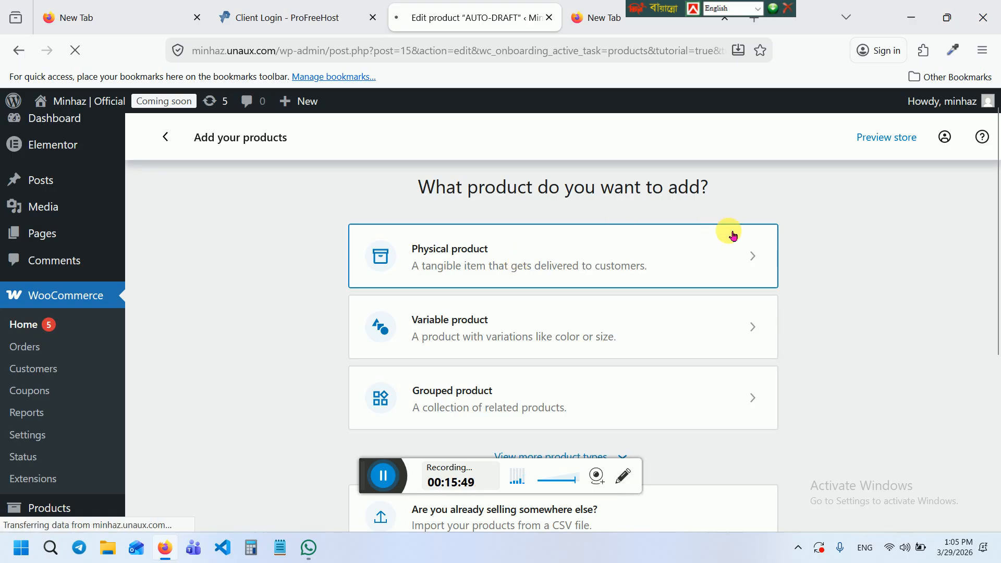
# Dismiss the product tutorial tip and name the new physical product 'Baby Cloth'
pyautogui.click(726, 266)
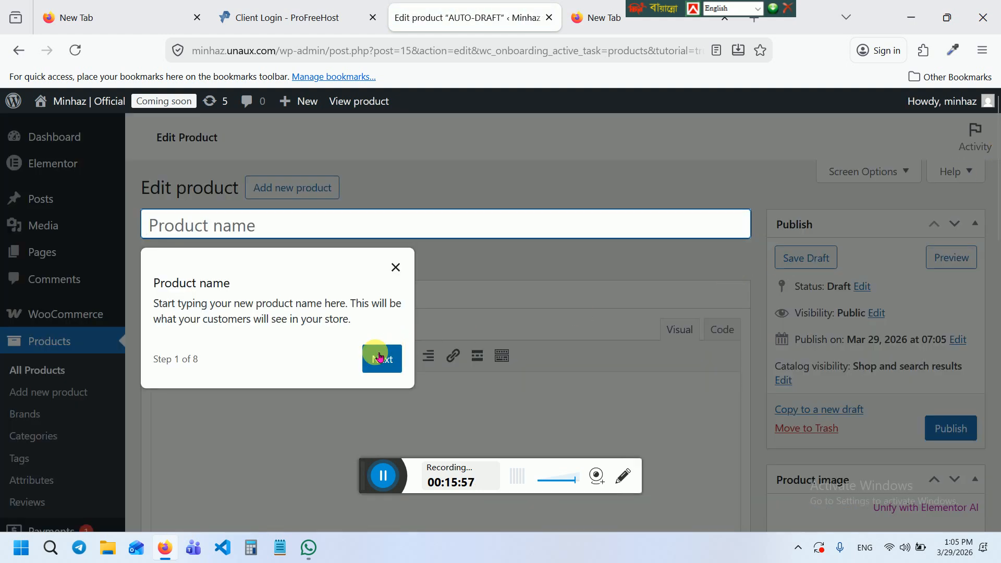
pyautogui.click(395, 265)
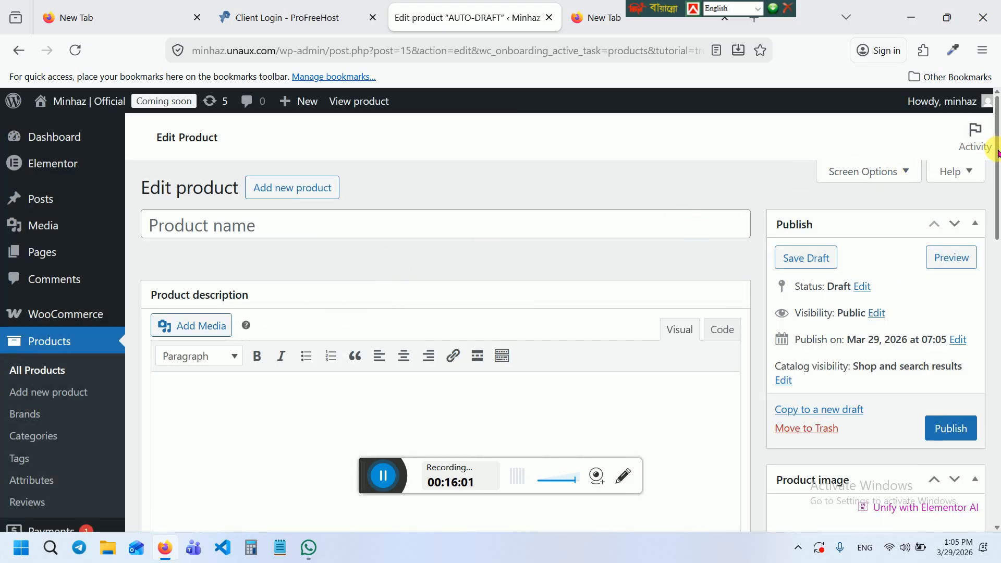
pyautogui.click(342, 227)
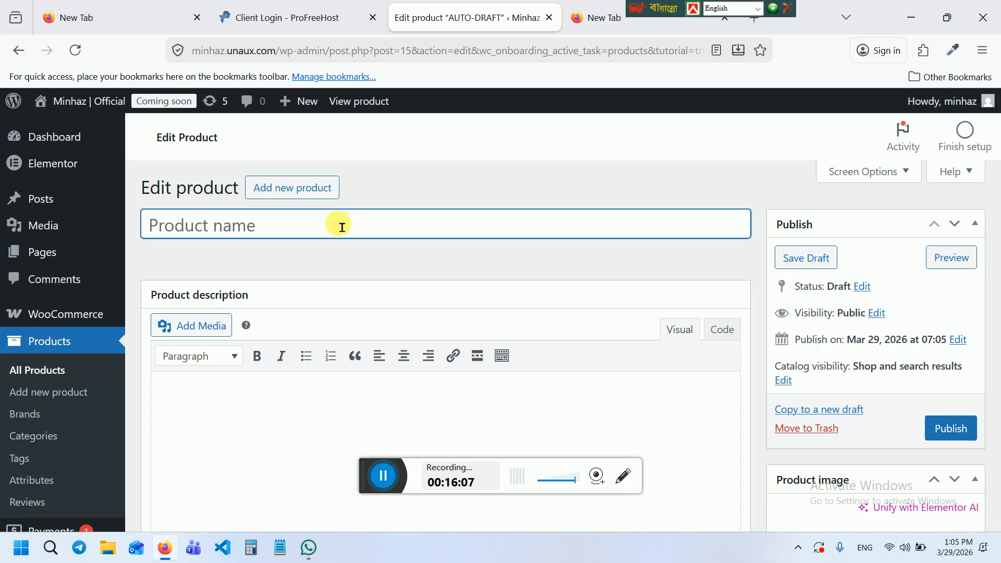
pyautogui.write('Baby Cl')
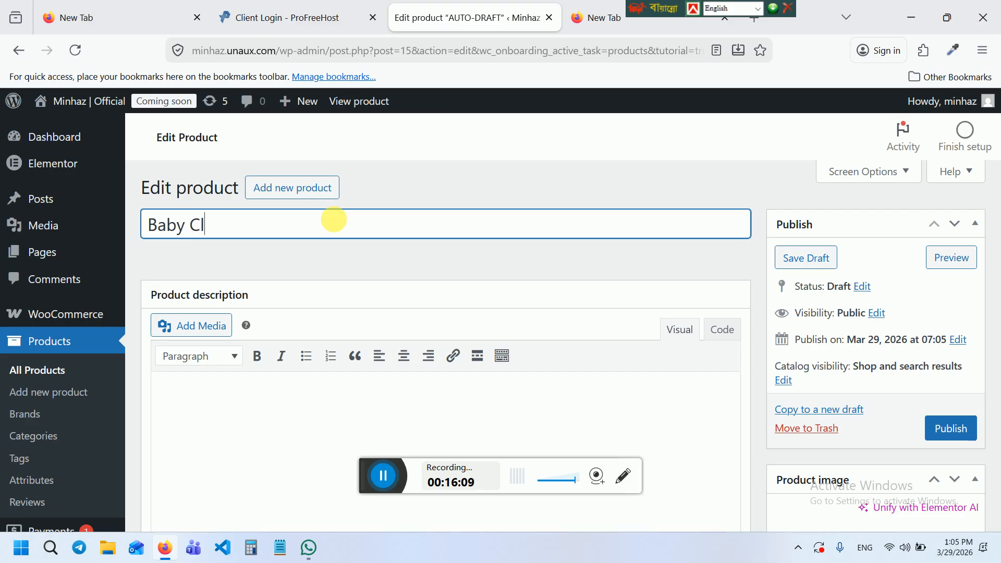
pyautogui.write('oth')
pyautogui.click(260, 403)
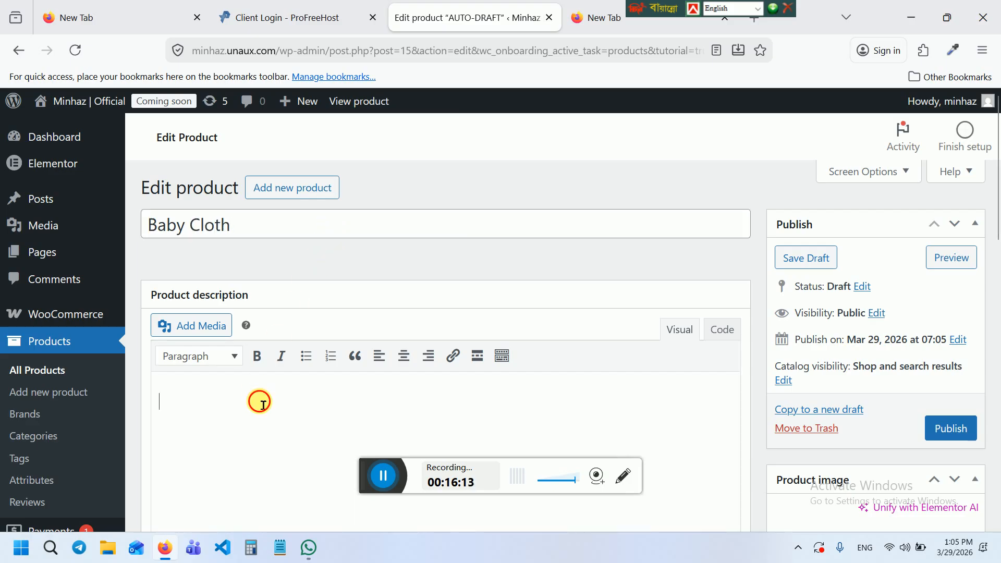
# Search Google for 'baby clothe' in the blank tab
pyautogui.click(614, 17)
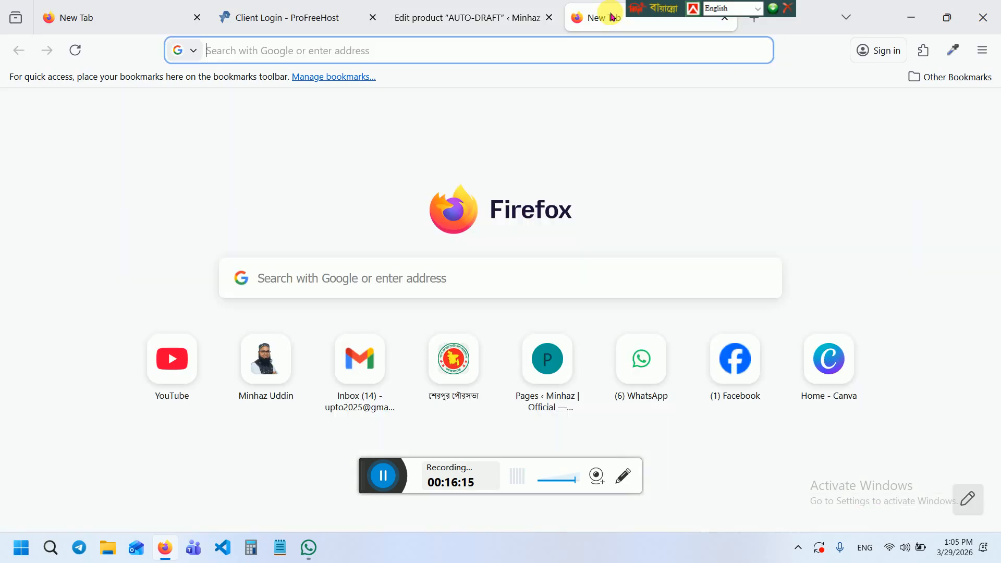
pyautogui.write('baby cl')
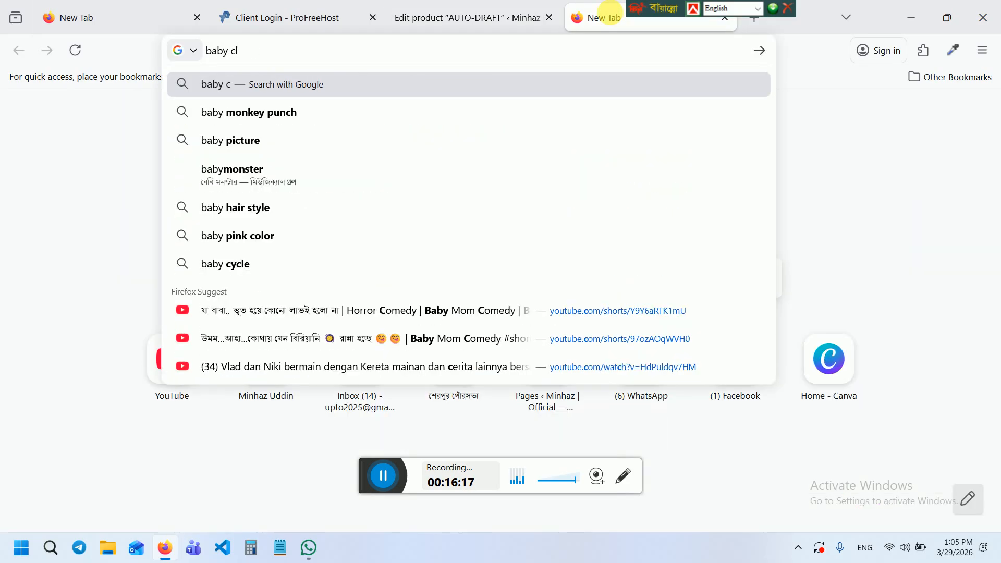
pyautogui.write('oth')
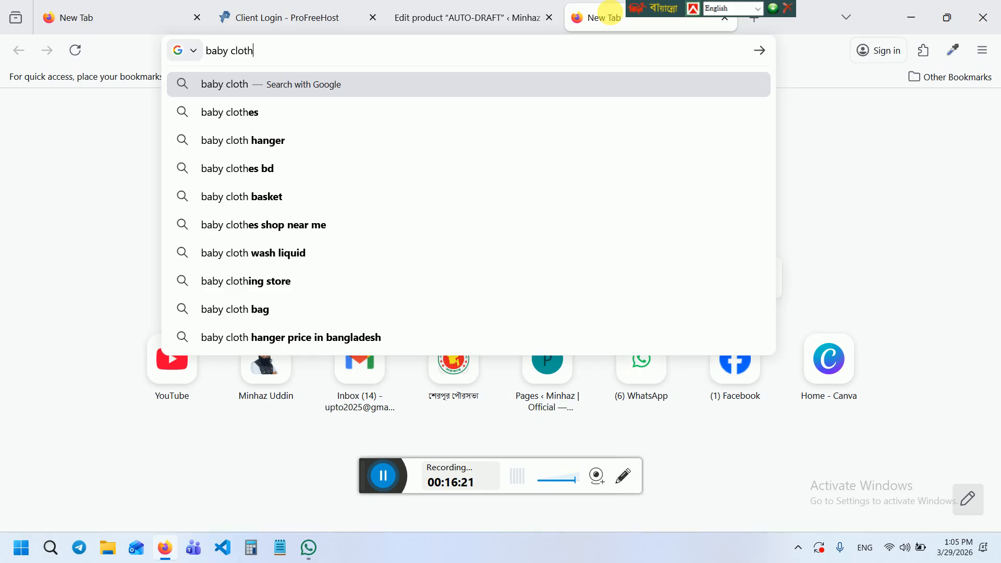
pyautogui.write('e')
pyautogui.press('Return')
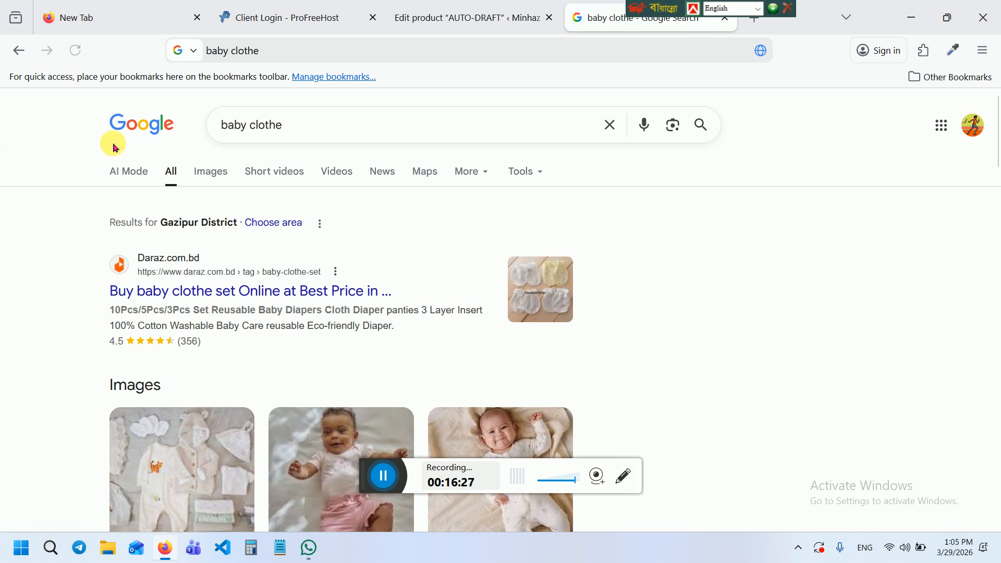
# Open the Little Dutch baby clothes site and view its Dungarees - Blue product page
pyautogui.click(315, 432)
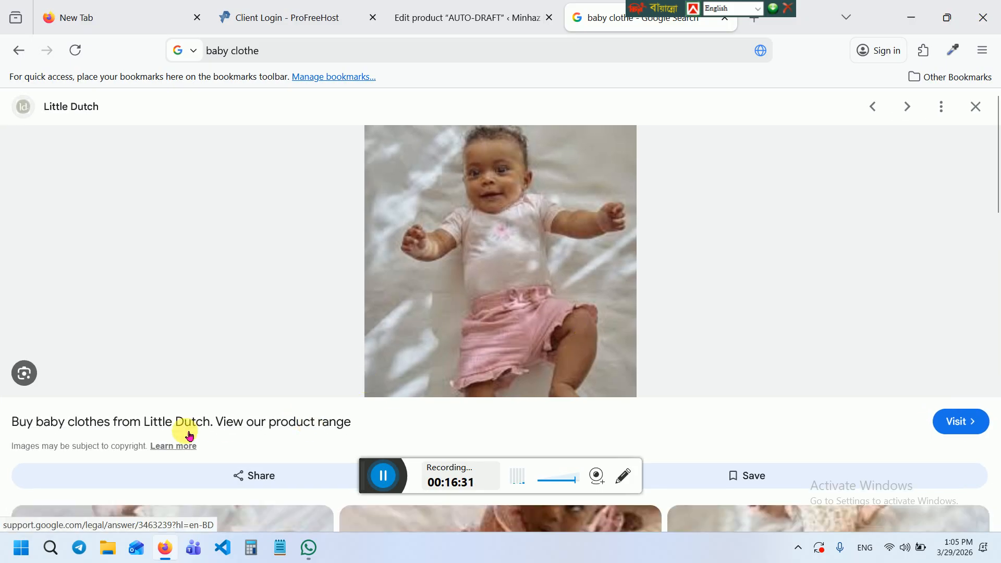
pyautogui.click(181, 423)
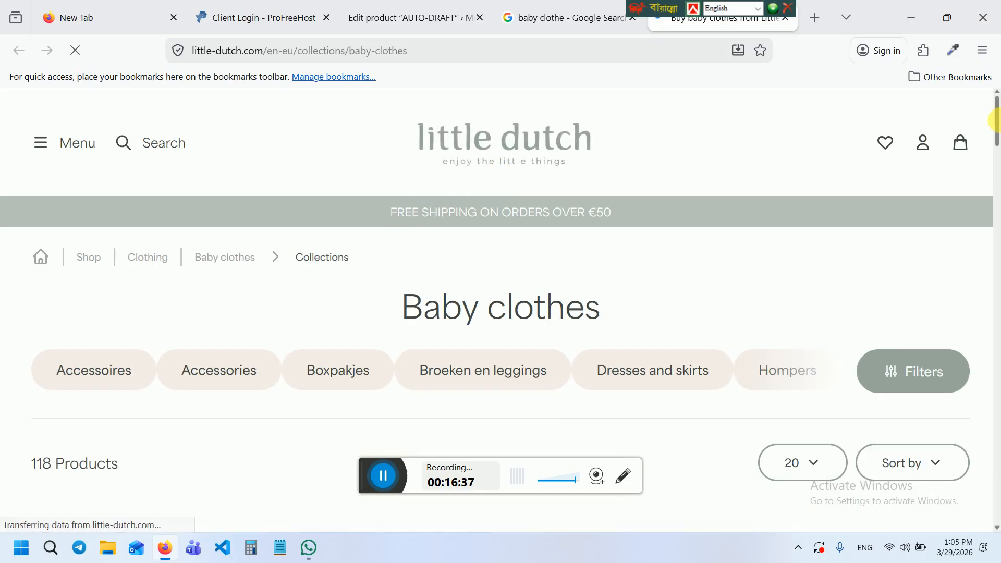
pyautogui.moveTo(997, 120); pyautogui.dragTo(997, 167)
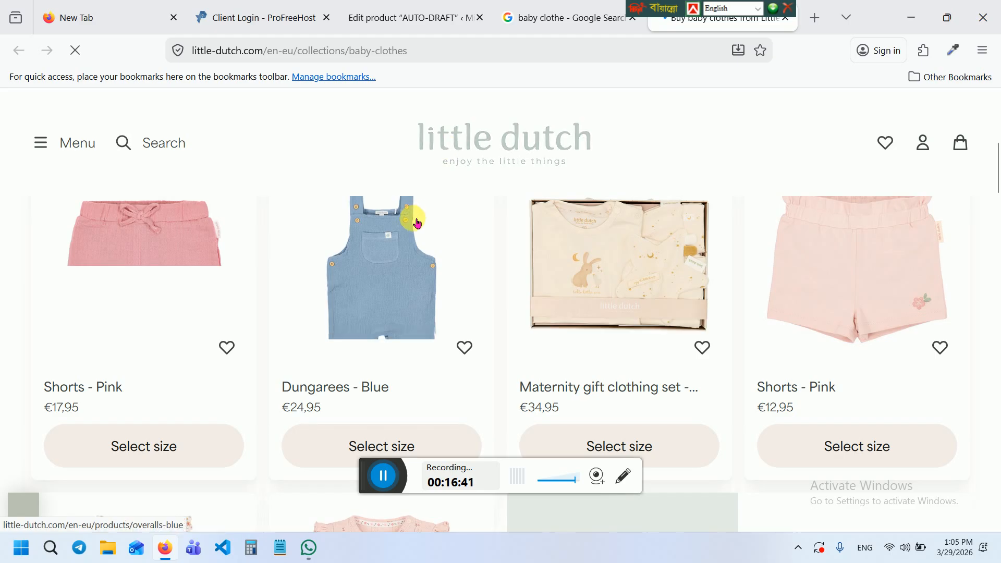
pyautogui.click(369, 268)
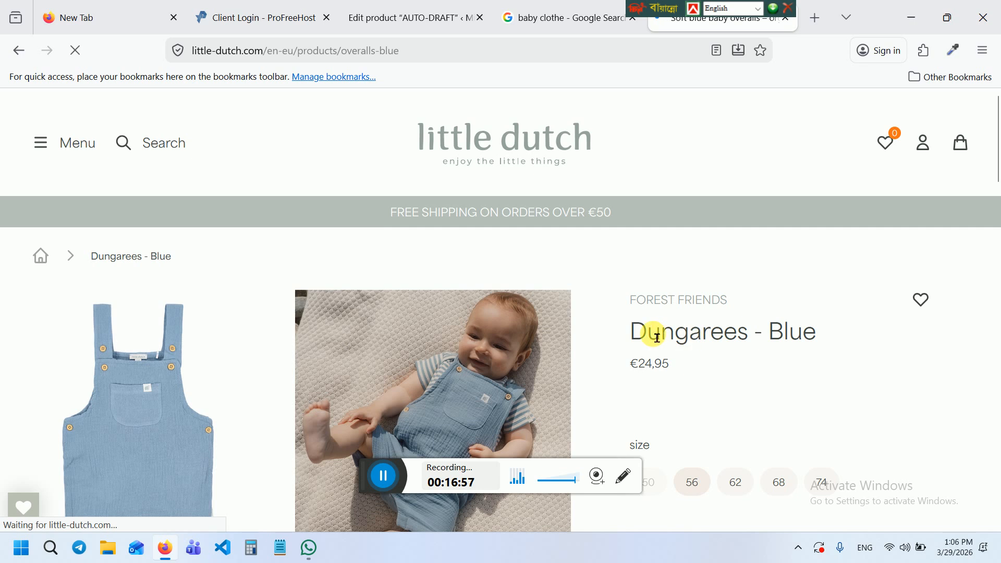
# Return to the baby clothe results and start a new search typing 'kidz'
pyautogui.click(561, 5)
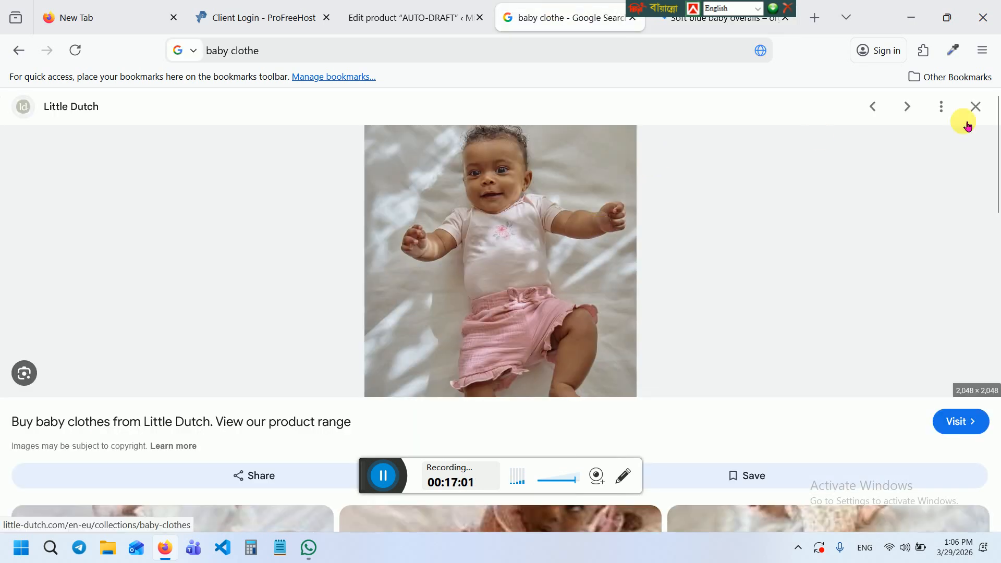
pyautogui.moveTo(998, 122)
pyautogui.mouseDown()
pyautogui.moveTo(998, 285)
pyautogui.moveTo(998, 130)
pyautogui.mouseUp()
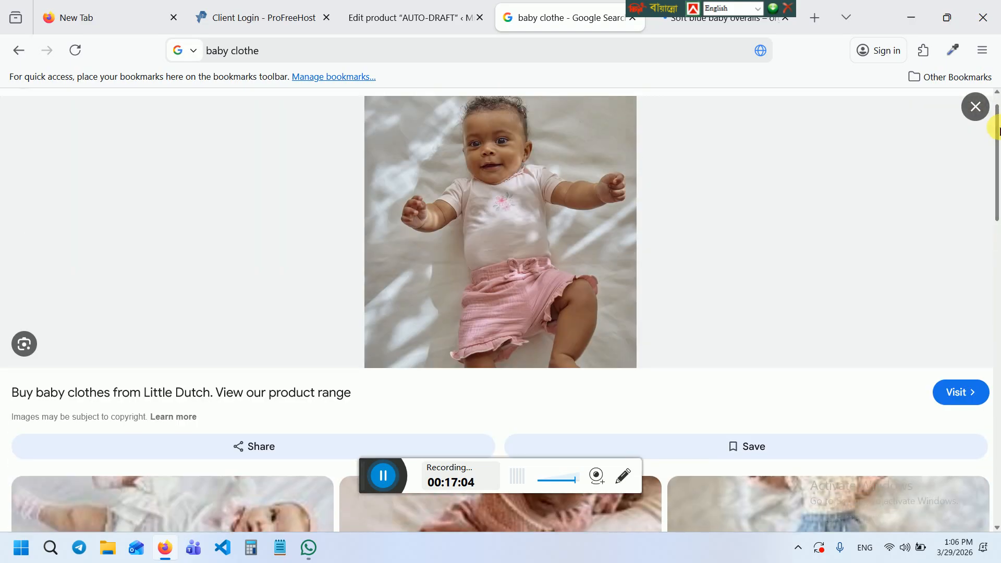
pyautogui.click(351, 60)
pyautogui.press('BackSpace')
pyautogui.write('k')
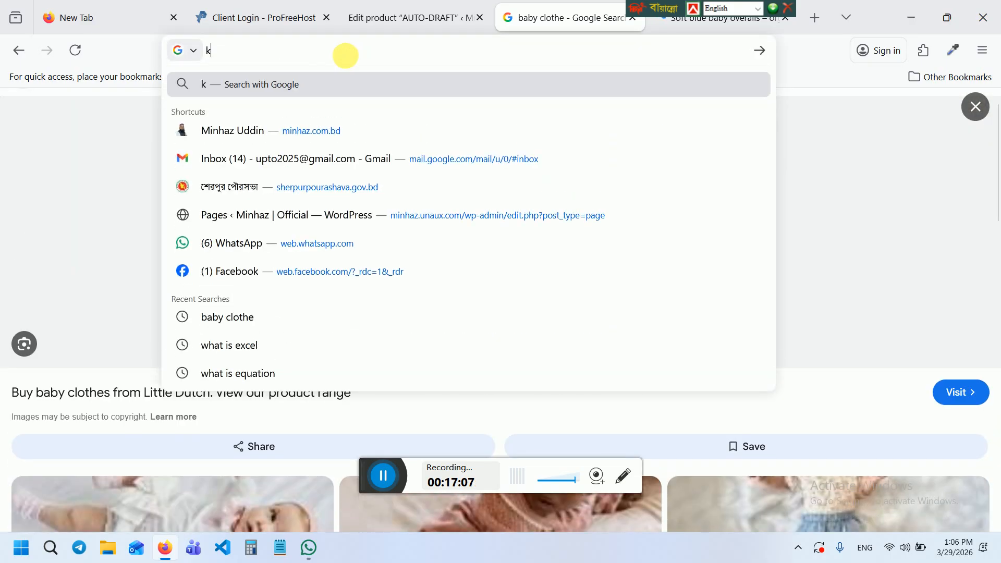
pyautogui.write('idz')
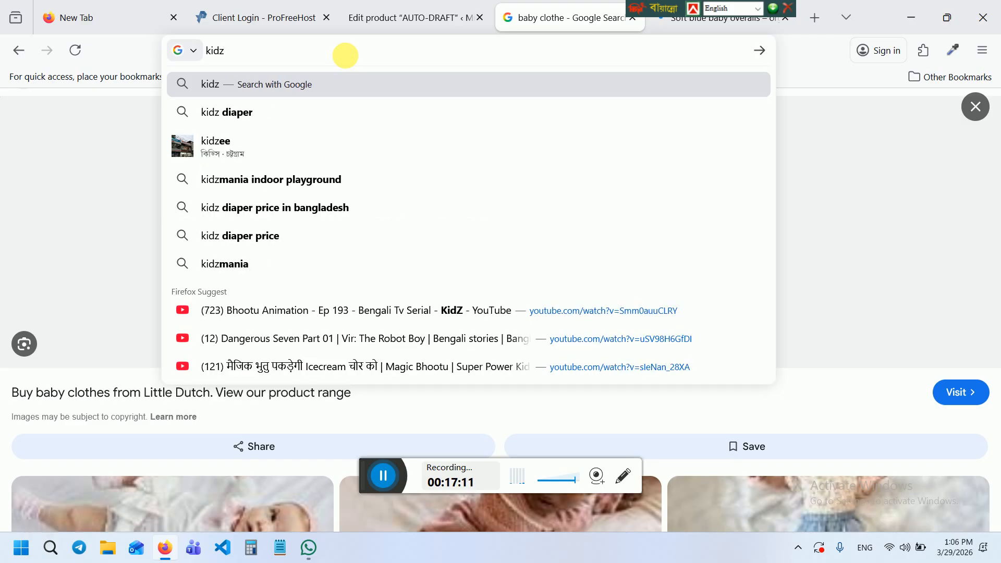
# Correct the query to 'kid zone' and run the search
pyautogui.press('BackSpace')
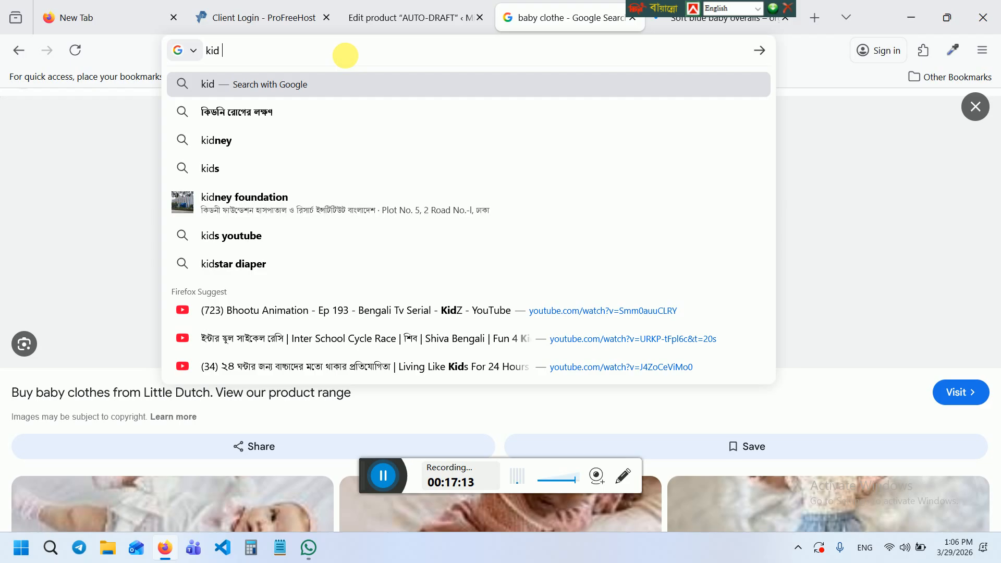
pyautogui.write('zone')
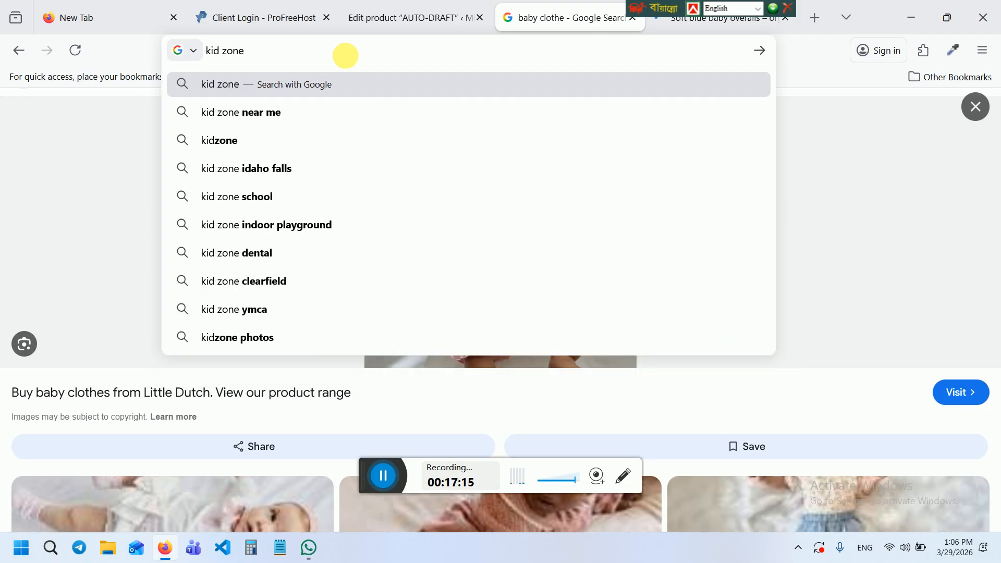
pyautogui.press('Return')
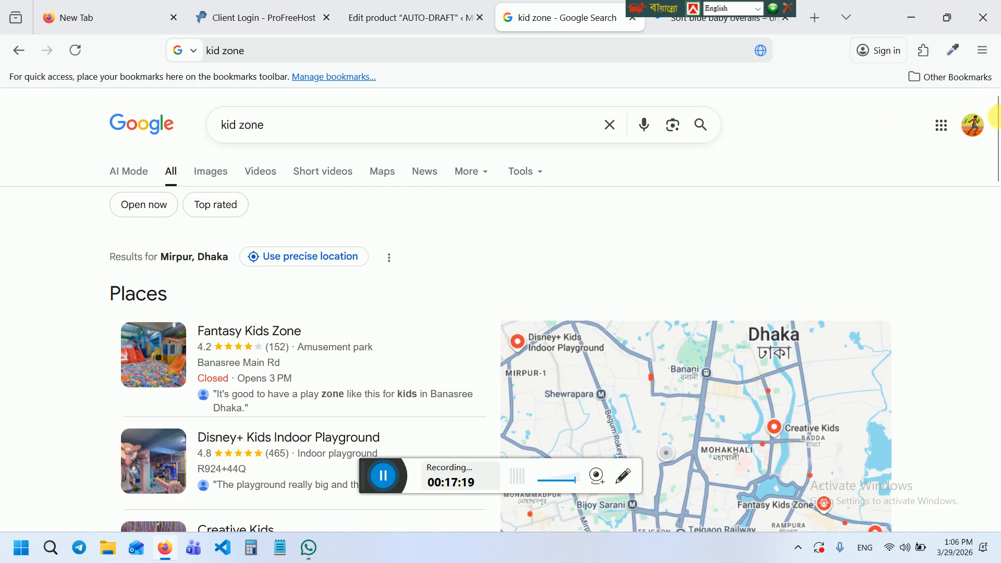
# Open the kidzone.xyz shop's Baby Essential category, then go back to the search results
pyautogui.moveTo(998, 128); pyautogui.dragTo(998, 240)
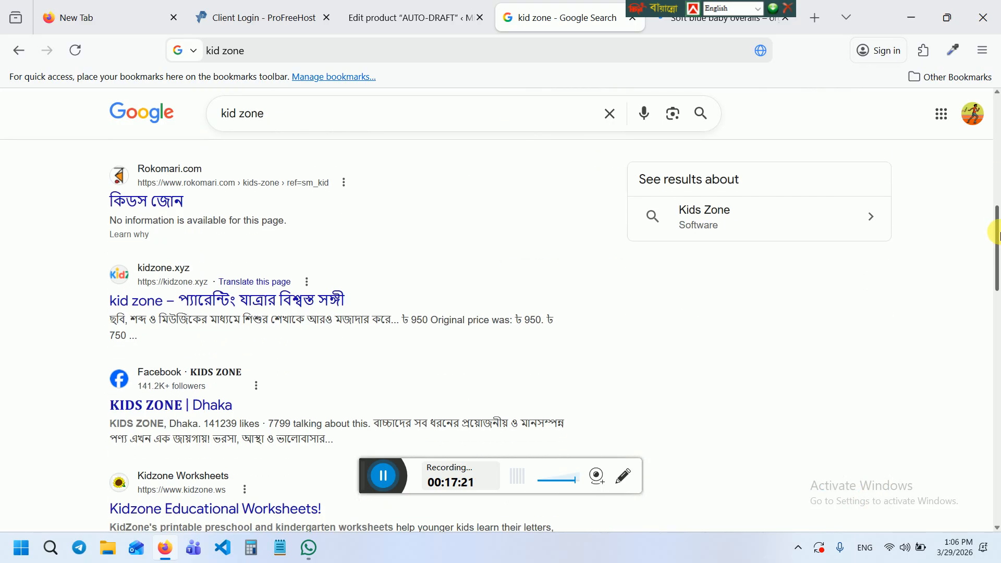
pyautogui.click(168, 302)
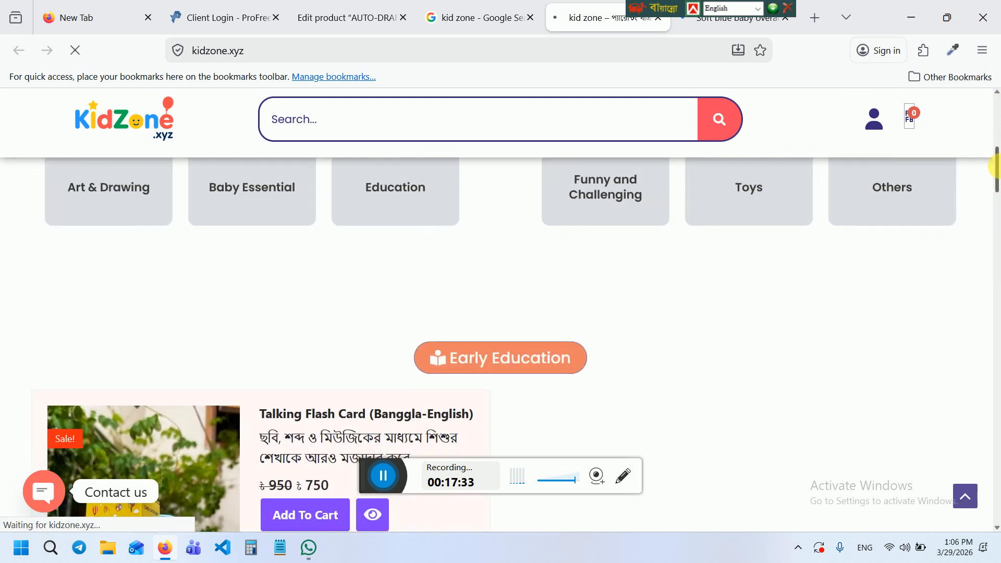
pyautogui.moveTo(995, 116); pyautogui.dragTo(995, 159)
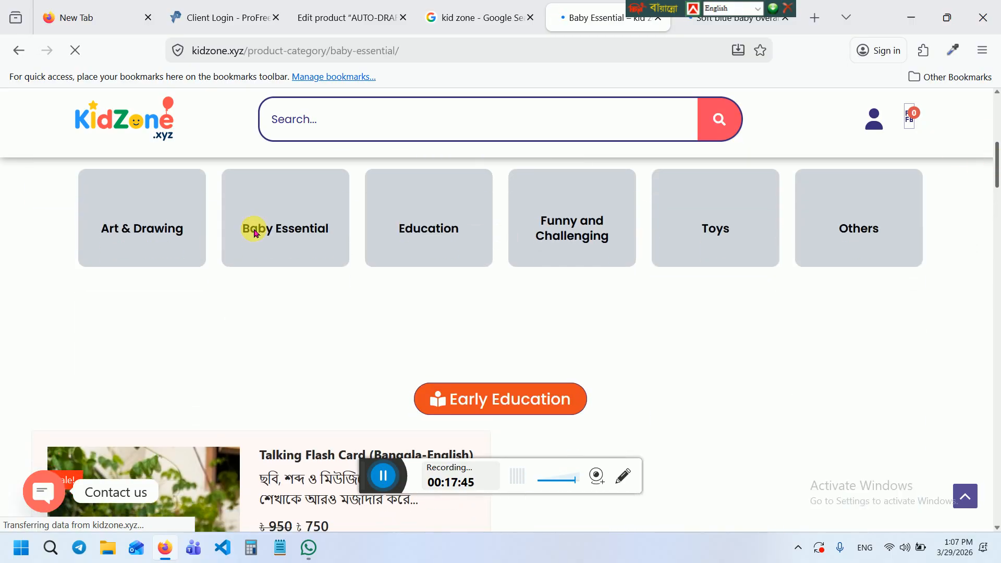
pyautogui.click(282, 224)
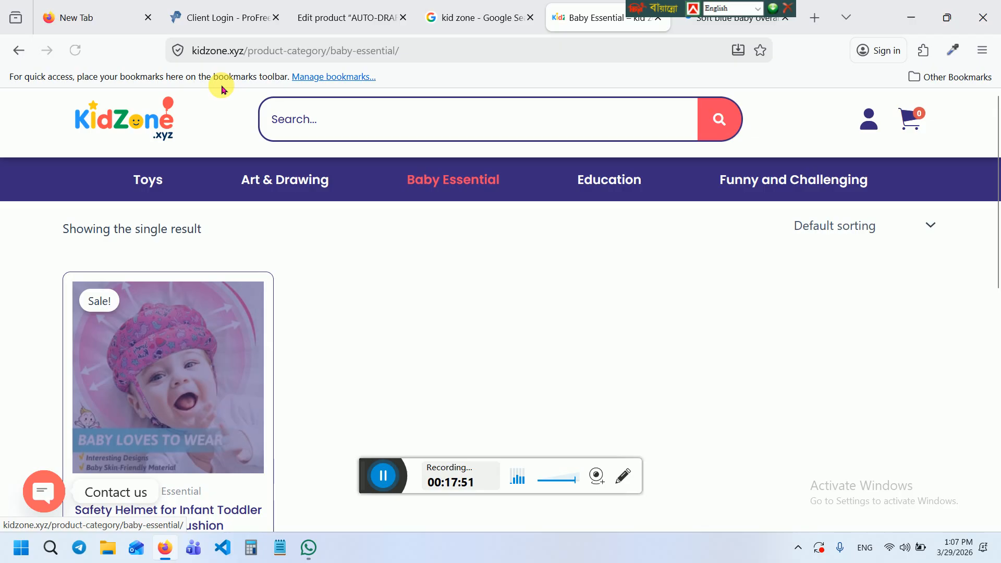
pyautogui.click(471, 17)
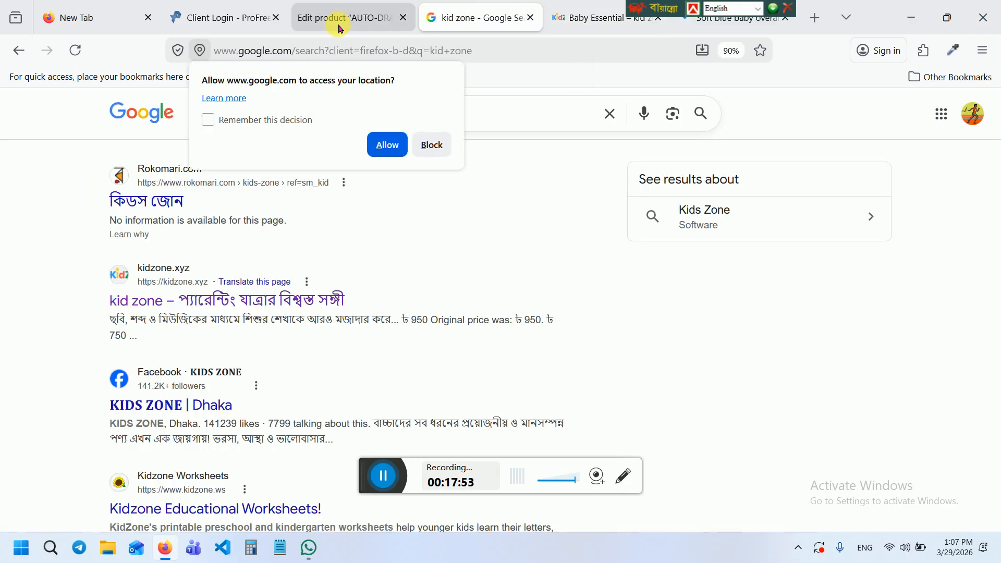
# Copy the 'Product description' line and paste it repeatedly into Baby Cloth's description
pyautogui.click(317, 20)
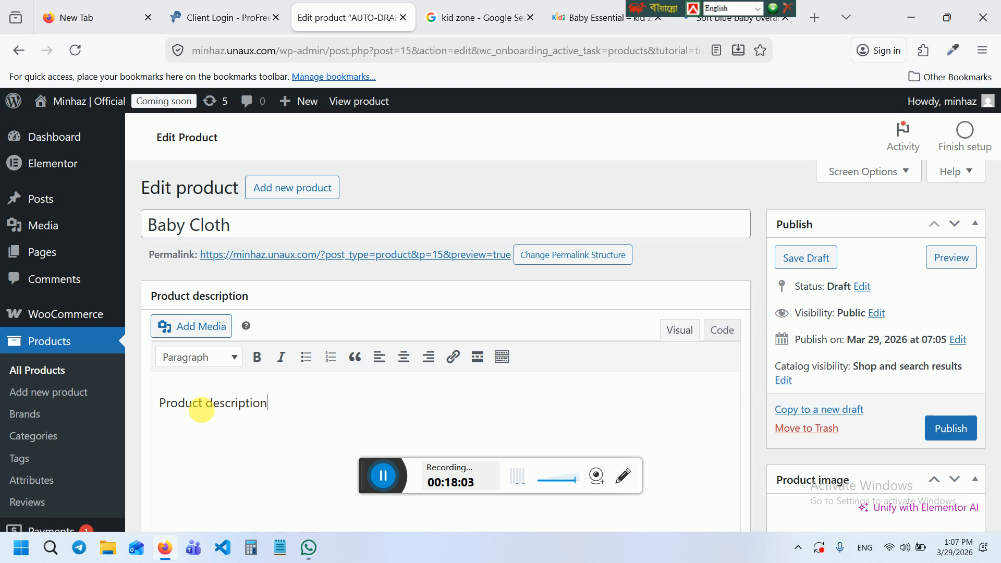
pyautogui.tripleClick(201, 410)
pyautogui.hotkey('ctrl', 'c')
pyautogui.hotkey('ctrl', 'v')
pyautogui.hotkey('ctrl', 'v')
pyautogui.hotkey('ctrl', 'v')
pyautogui.hotkey('ctrl', 'v')
pyautogui.hotkey('ctrl', 'v')
pyautogui.hotkey('ctrl', 'v')
pyautogui.hotkey('ctrl', 'v')
pyautogui.hotkey('ctrl', 'v')
pyautogui.hotkey('ctrl', 'v')
pyautogui.hotkey('ctrl', 'v')
pyautogui.hotkey('ctrl', 'v')
pyautogui.hotkey('ctrl', 'v')
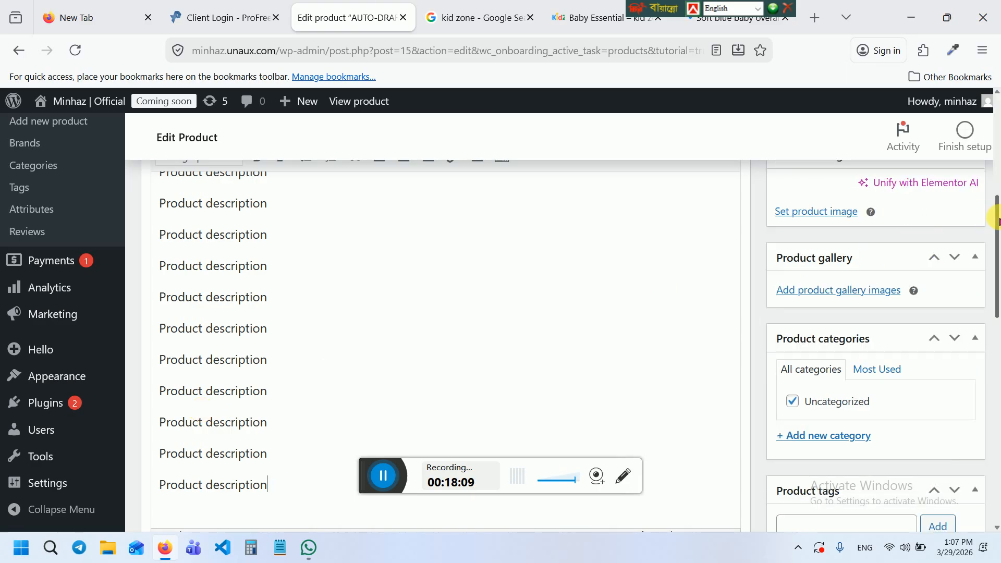
pyautogui.moveTo(995, 220); pyautogui.dragTo(996, 329)
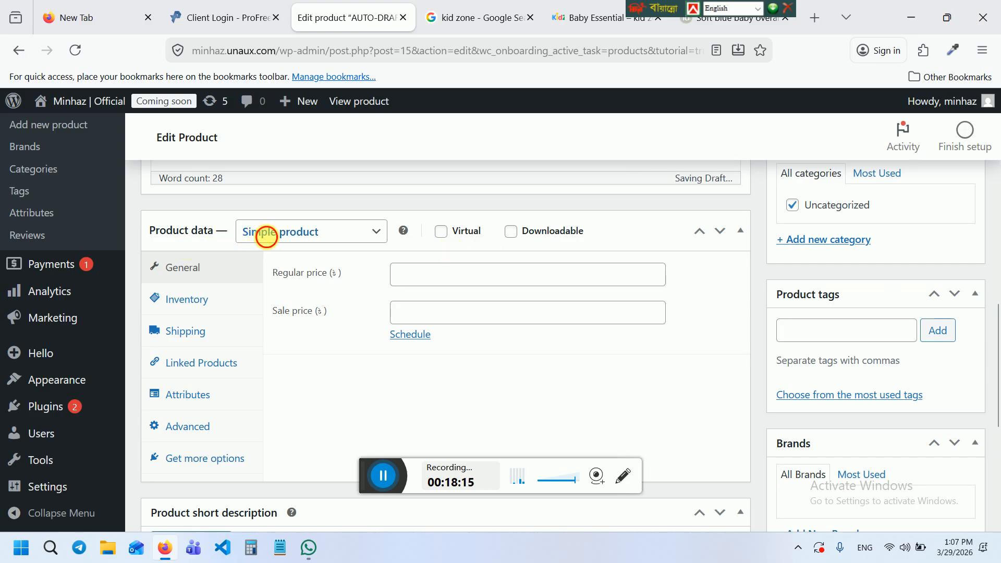
# Keep Baby Cloth a Simple product with regular price 1200 and sale price 1000
pyautogui.click(267, 237)
pyautogui.click(271, 241)
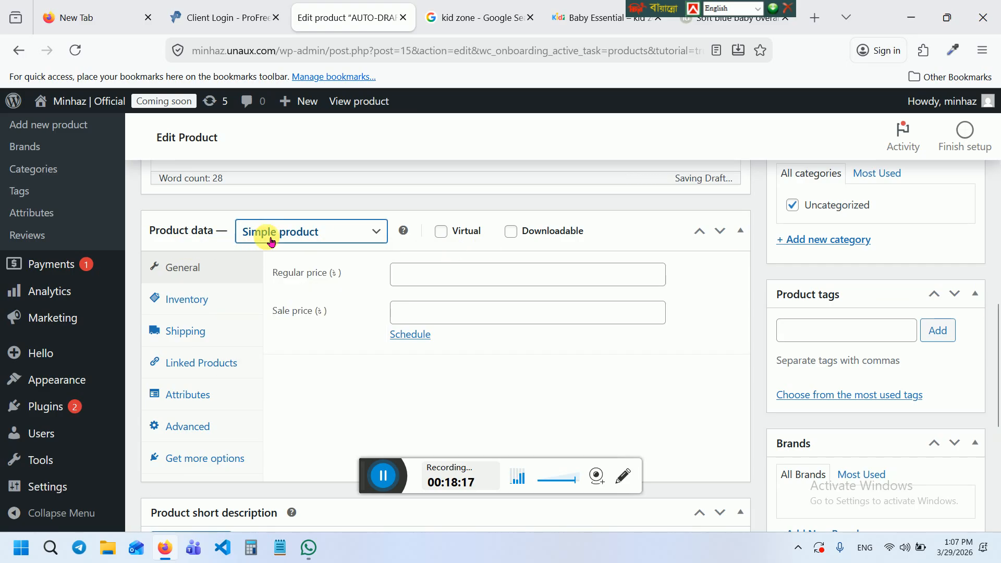
pyautogui.click(419, 286)
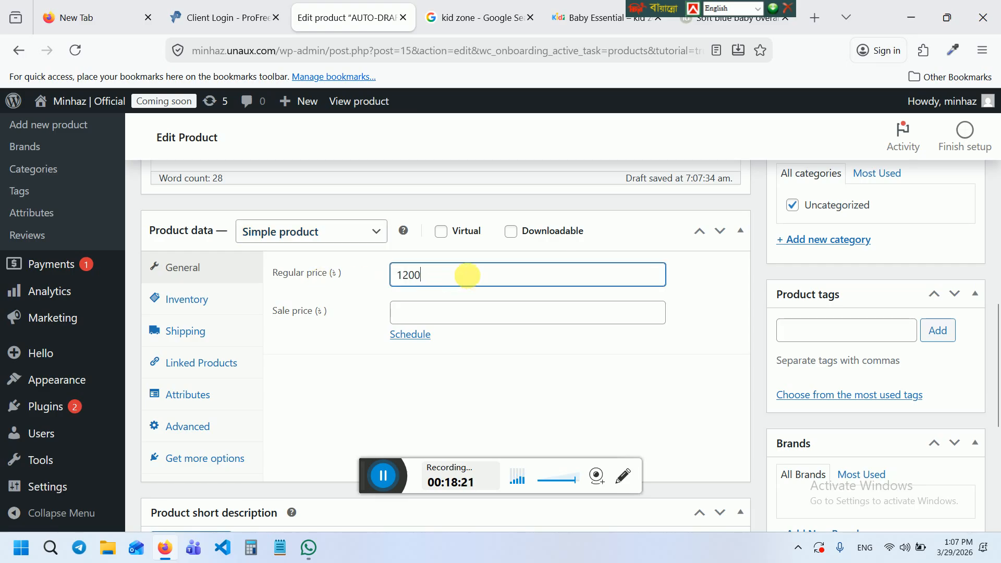
pyautogui.click(468, 325)
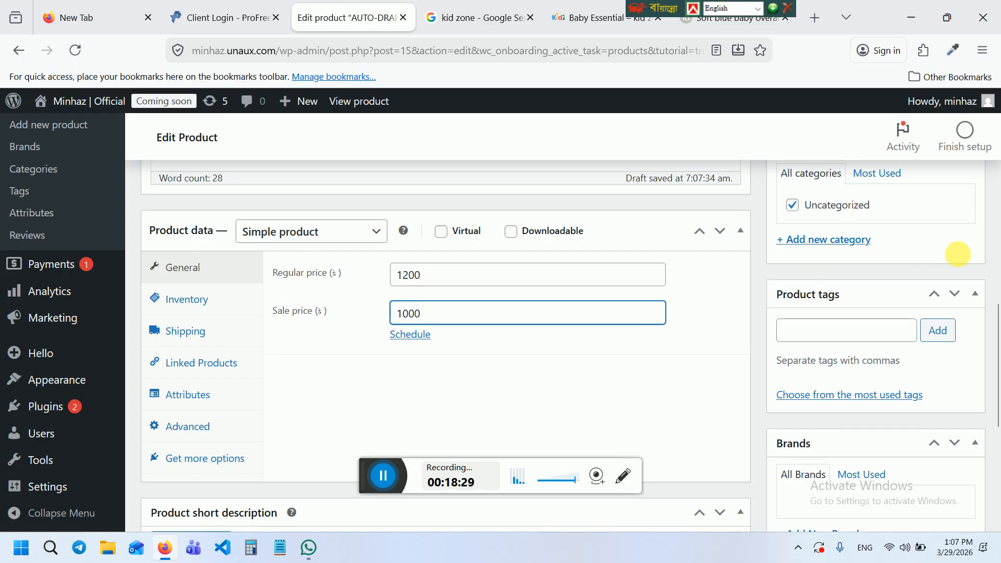
pyautogui.moveTo(996, 322); pyautogui.dragTo(997, 397)
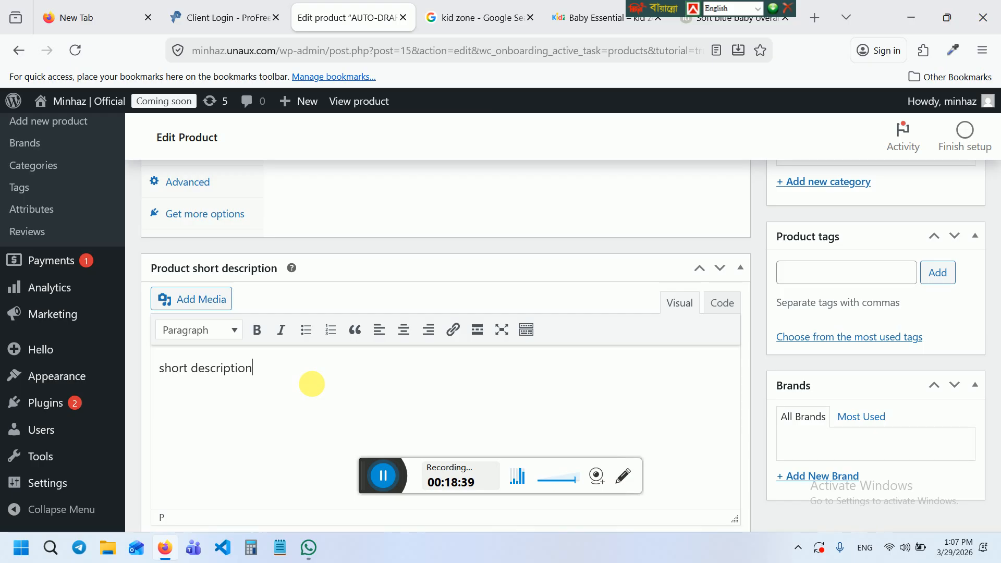
# Fill the short description by copying its text and pasting it in several more times
pyautogui.hotkey('ctrl', 'a')
pyautogui.hotkey('ctrl', 'c')
pyautogui.press('Right')
pyautogui.hotkey('ctrl', 'v')
pyautogui.hotkey('ctrl', 'v')
pyautogui.hotkey('ctrl', 'v')
pyautogui.hotkey('ctrl', 'v')
pyautogui.hotkey('ctrl', 'v')
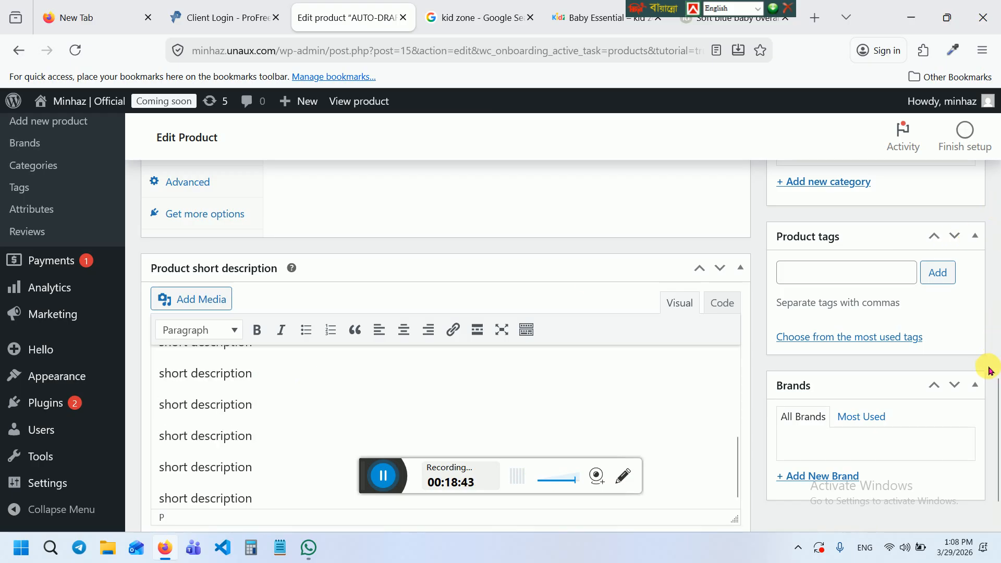
pyautogui.moveTo(997, 385); pyautogui.dragTo(999, 227)
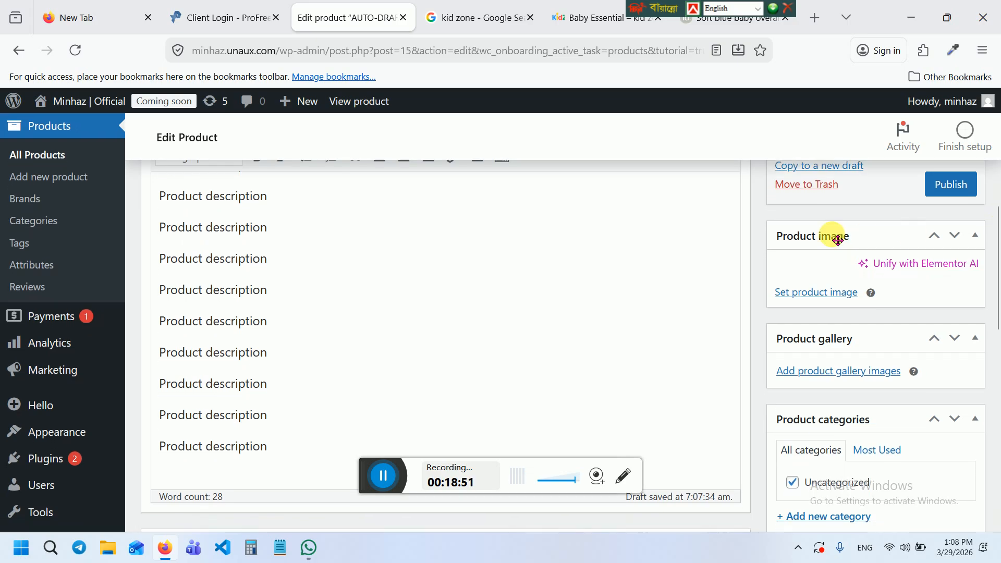
# Upload bag_black(1).jpg and set it as Baby Cloth's product image
pyautogui.click(819, 296)
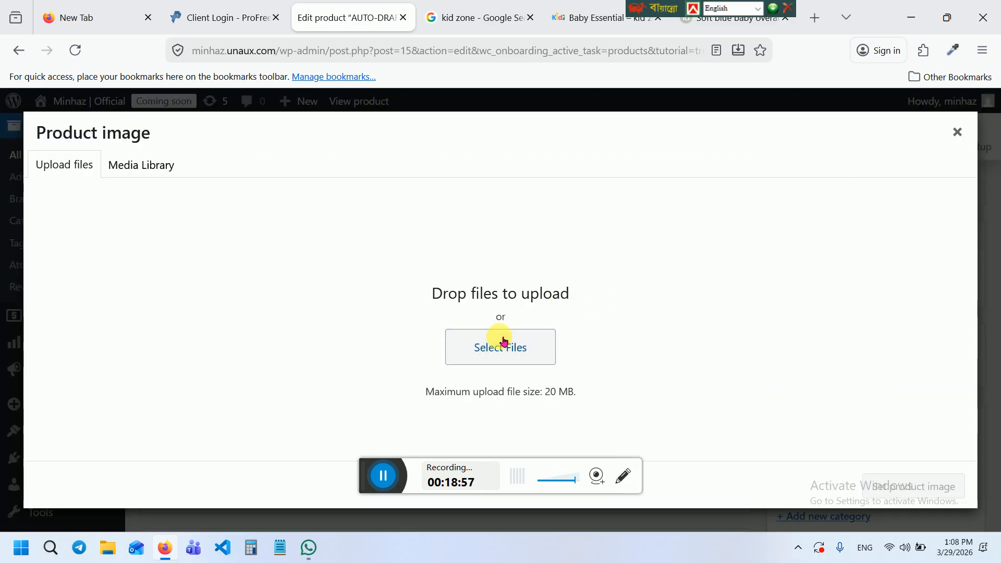
pyautogui.click(503, 341)
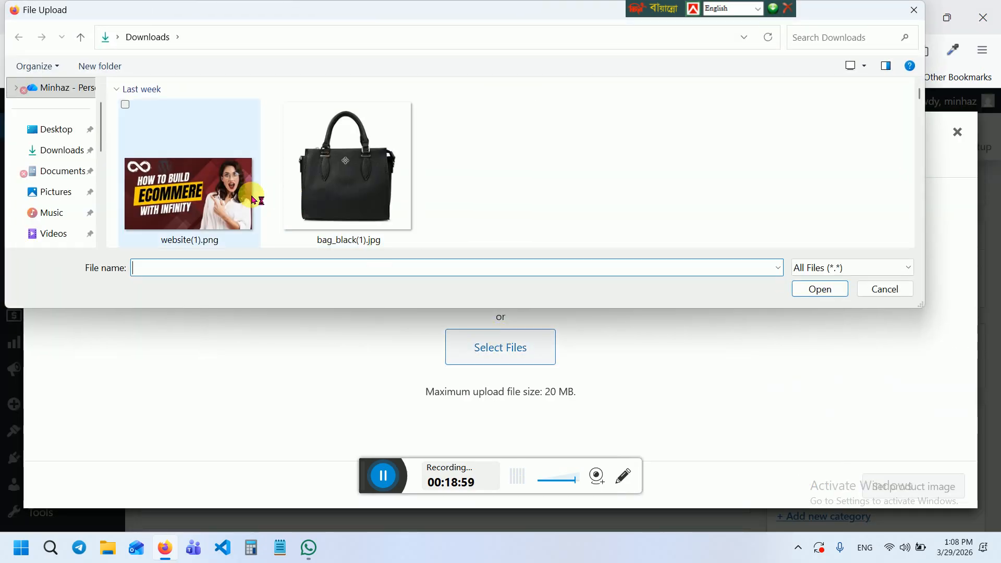
pyautogui.click(319, 174)
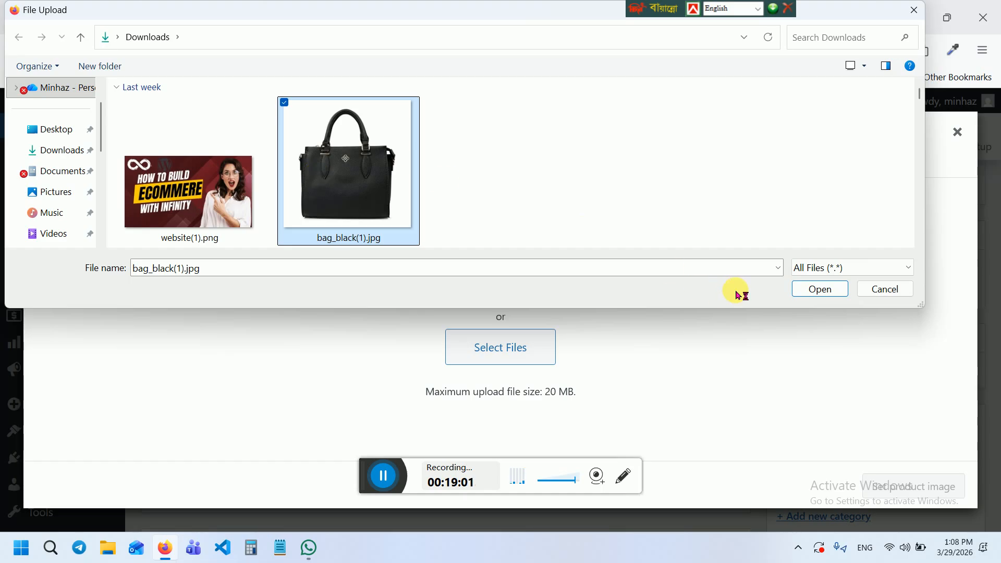
pyautogui.click(817, 289)
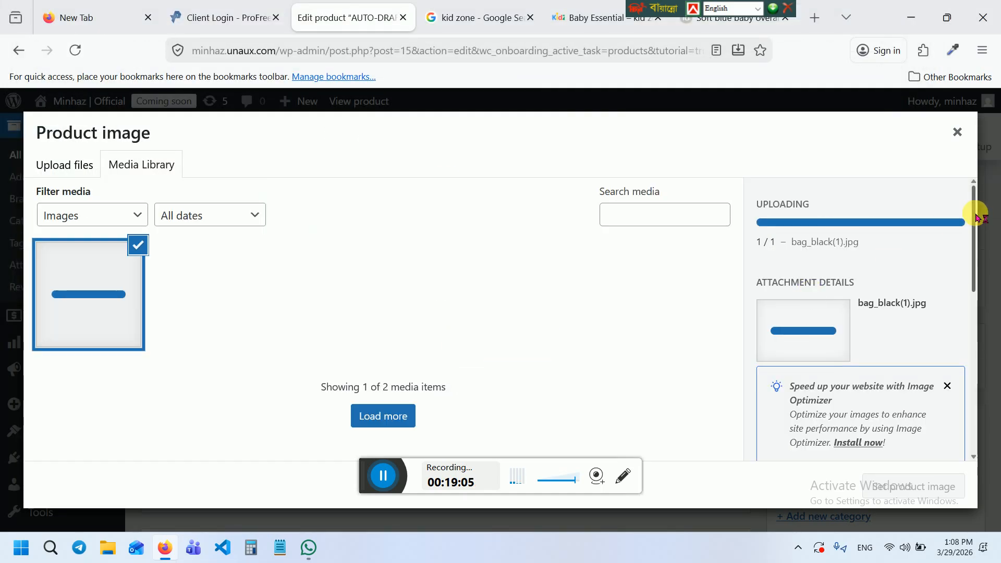
pyautogui.moveTo(976, 215); pyautogui.dragTo(974, 252)
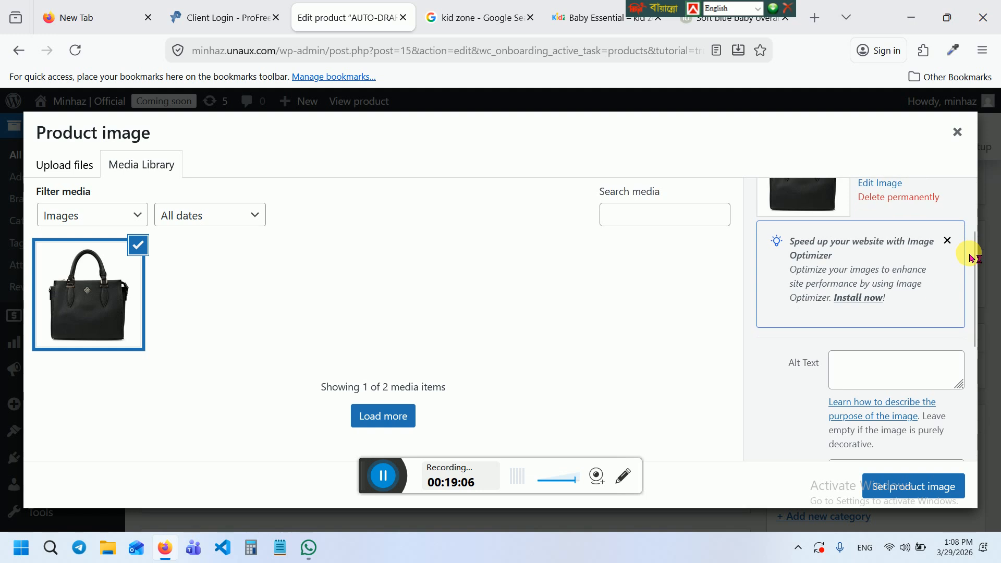
pyautogui.click(895, 481)
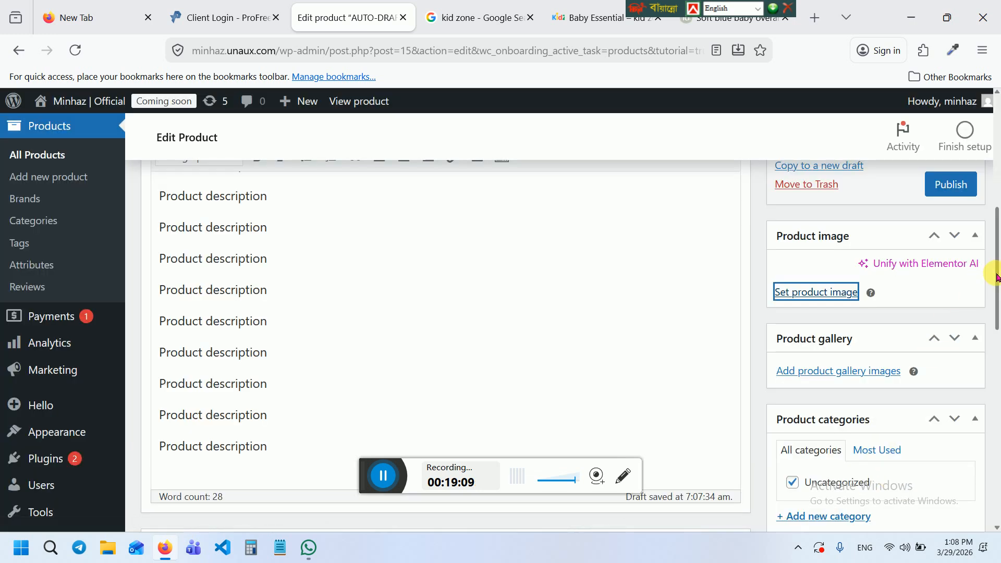
pyautogui.moveTo(996, 276); pyautogui.dragTo(997, 368)
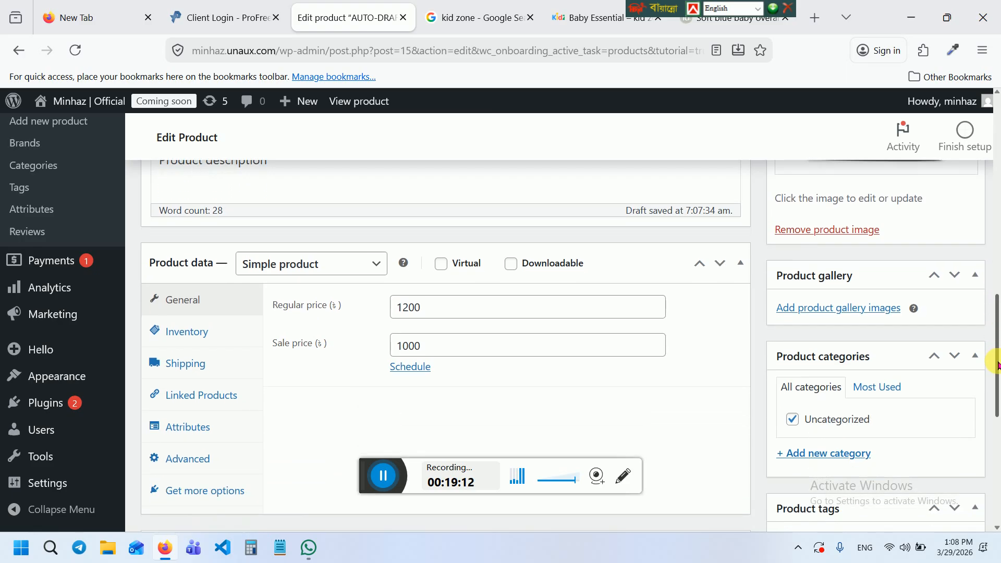
# Open the gallery image uploader and select Part-2.png for upload
pyautogui.click(842, 309)
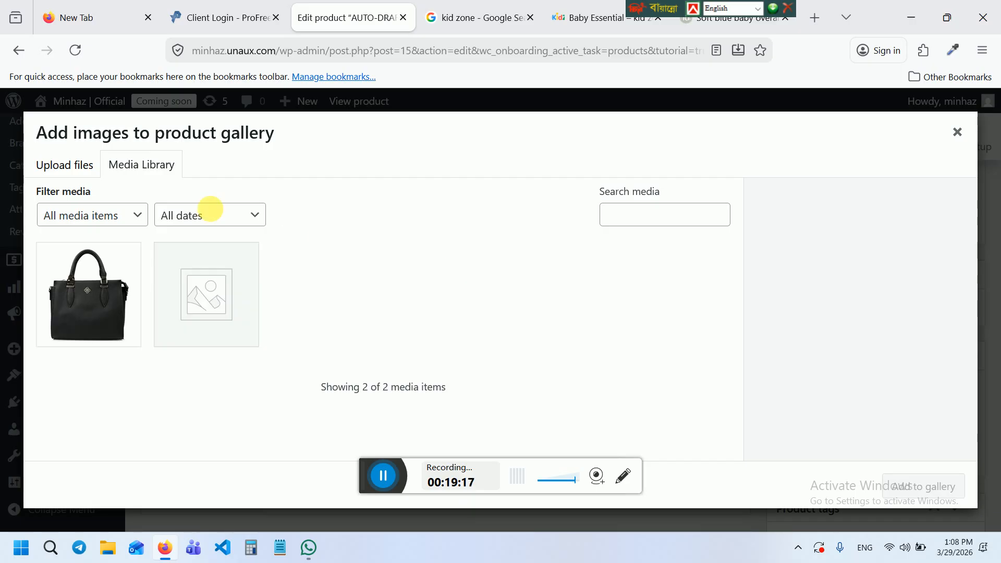
pyautogui.click(80, 170)
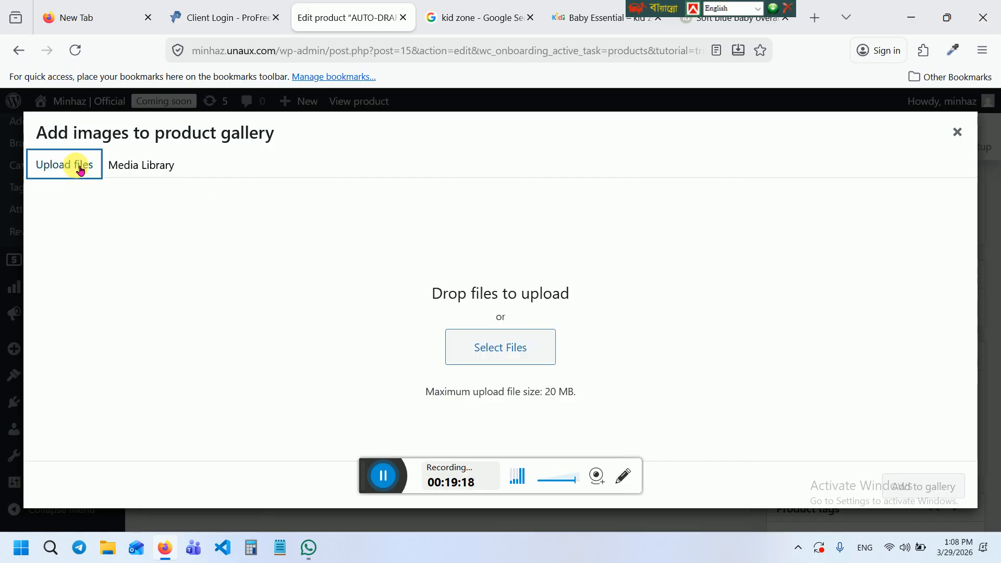
pyautogui.click(496, 346)
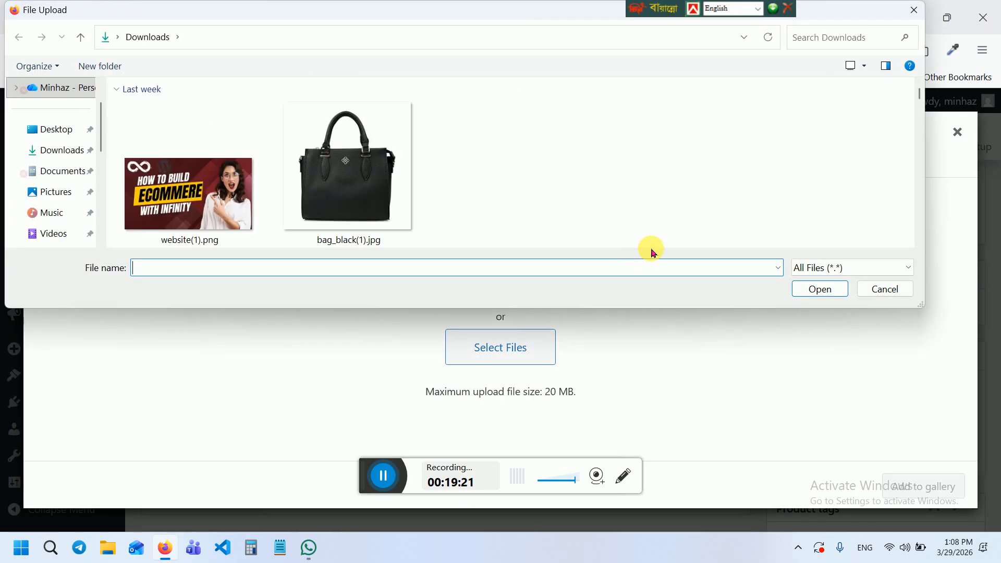
pyautogui.click(370, 176)
pyautogui.hotkey('ctrl', 'a')
pyautogui.press('Down')
pyautogui.press('Left')
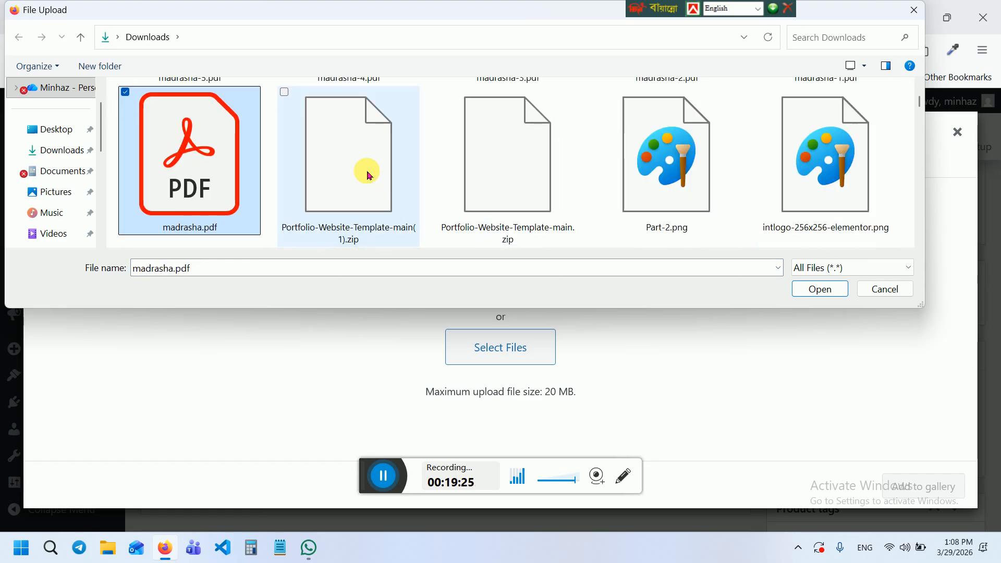
pyautogui.click(619, 180)
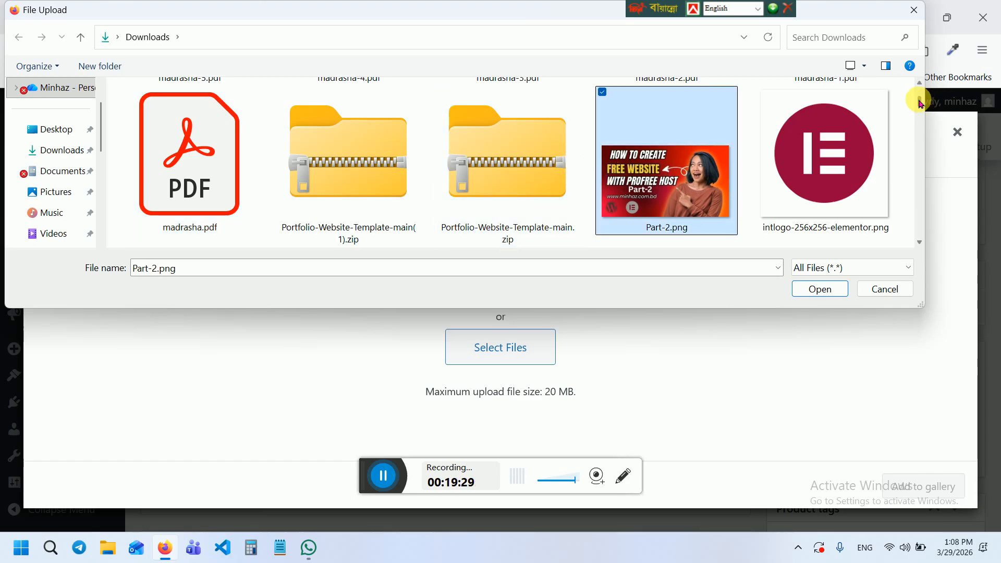
# Add Free Website with infinity.png and the headphones photo, upload all three, and add them to the gallery
pyautogui.scroll(-5, 920, 104)
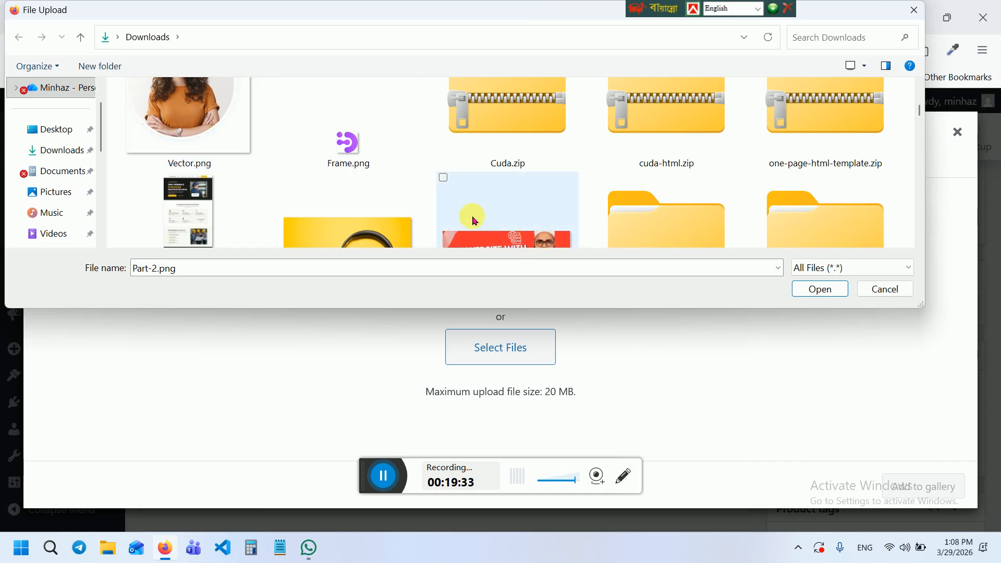
pyautogui.click(444, 179)
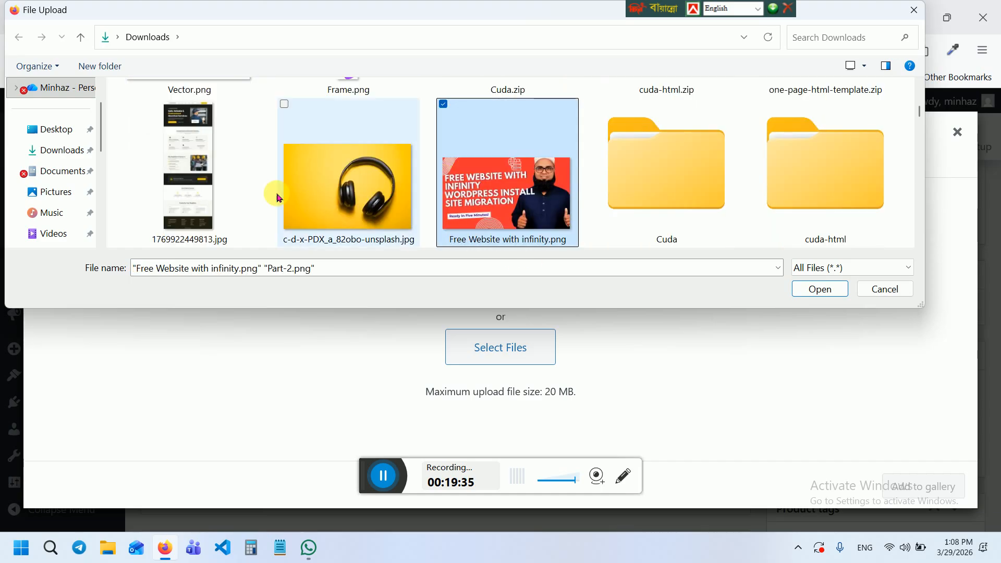
pyautogui.click(286, 107)
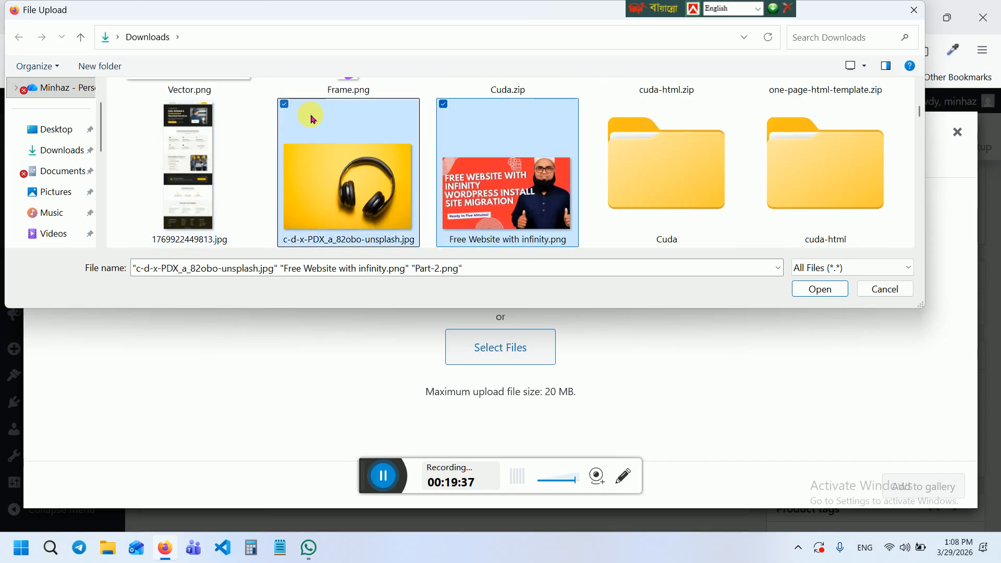
pyautogui.click(820, 289)
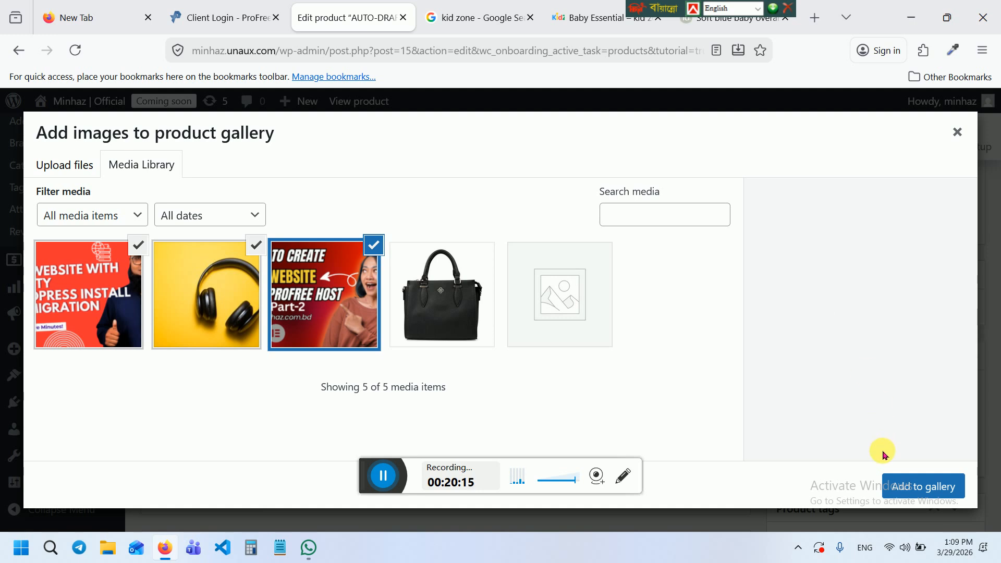
pyautogui.click(909, 482)
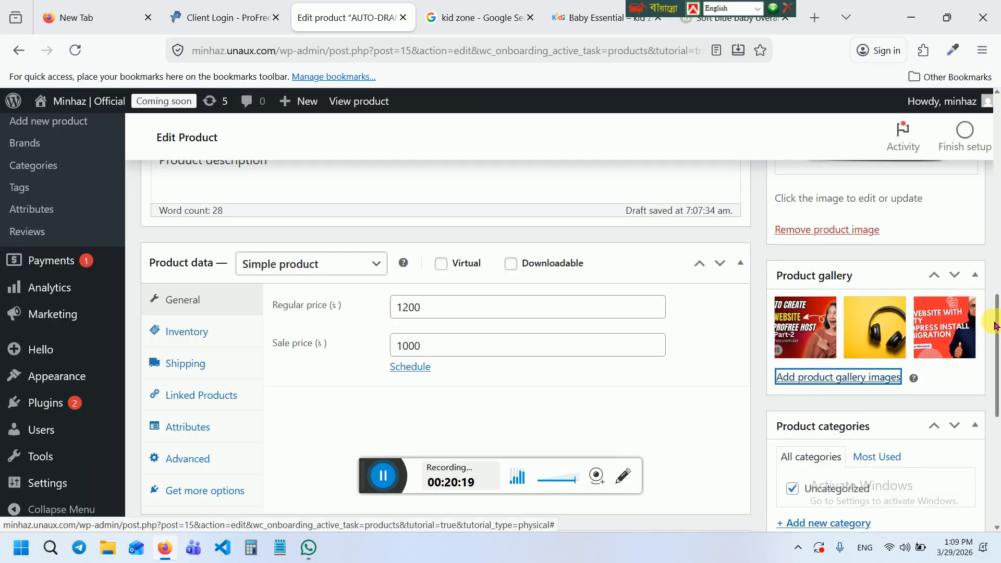
# Create the product categories 'Baby Clothe' and 'Baby Item' so both are ticked for Baby Cloth
pyautogui.moveTo(997, 323); pyautogui.dragTo(997, 360)
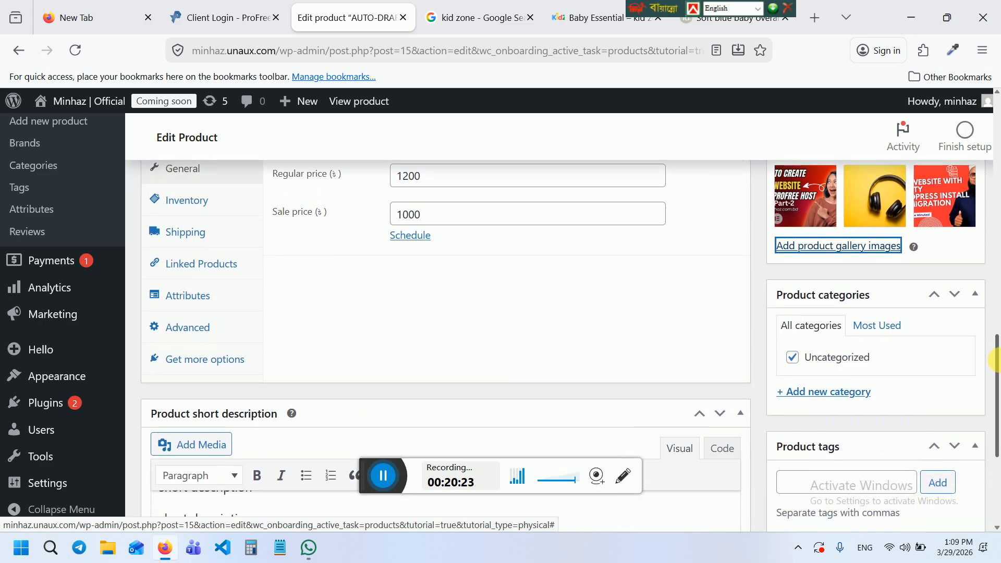
pyautogui.moveTo(997, 373)
pyautogui.mouseDown()
pyautogui.moveTo(996, 417)
pyautogui.moveTo(996, 346)
pyautogui.moveTo(996, 373)
pyautogui.mouseUp()
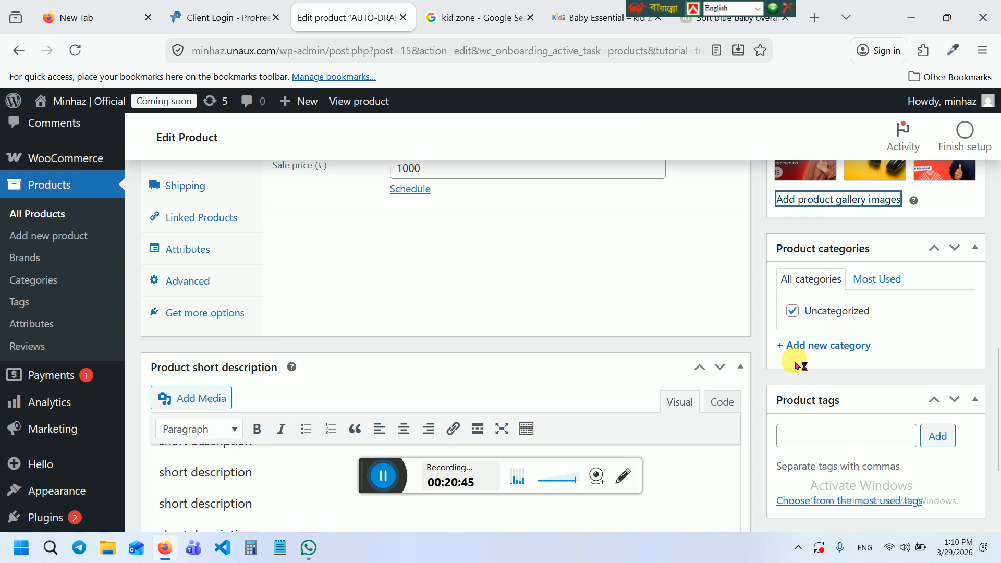
pyautogui.click(822, 346)
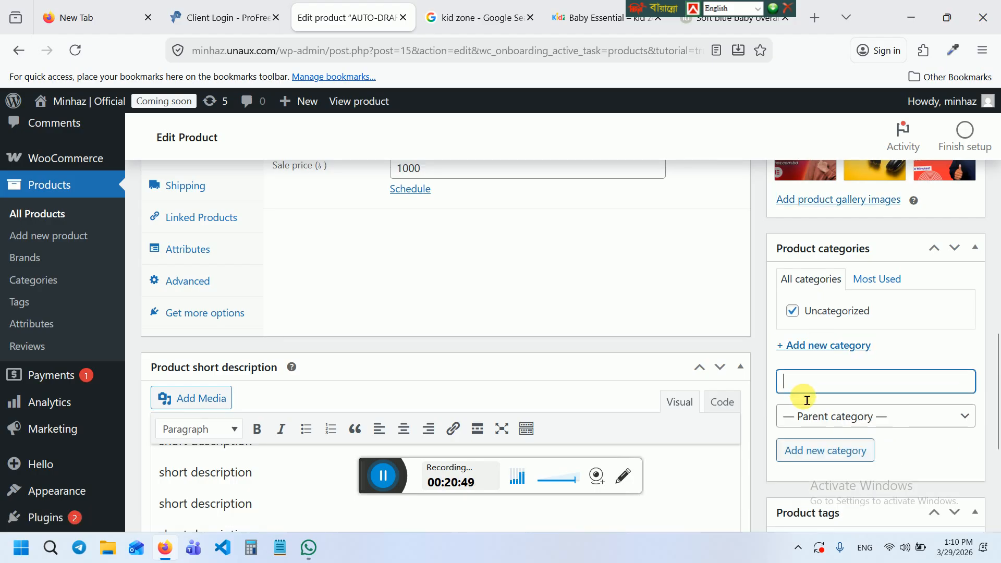
pyautogui.write('B')
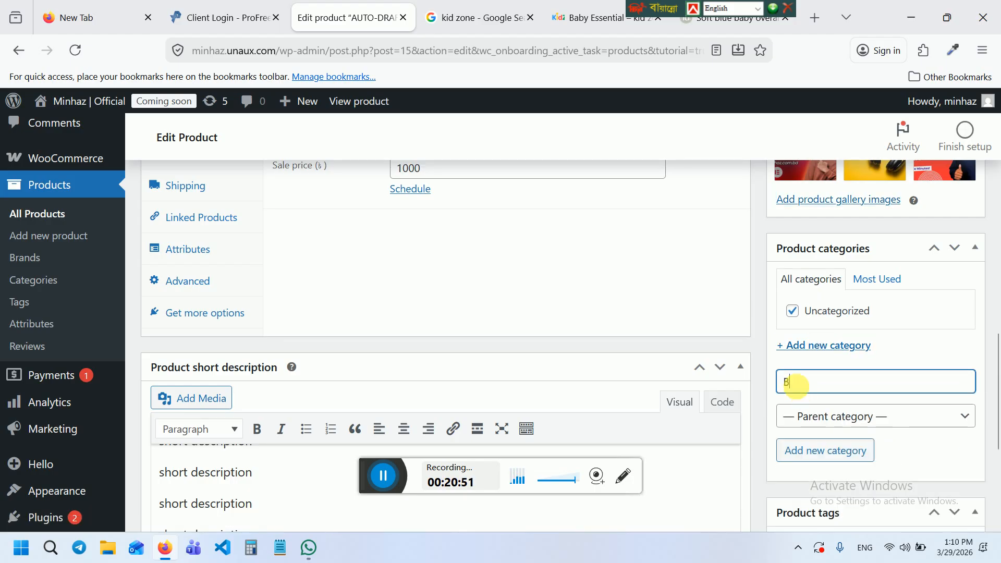
pyautogui.write('aby Clot')
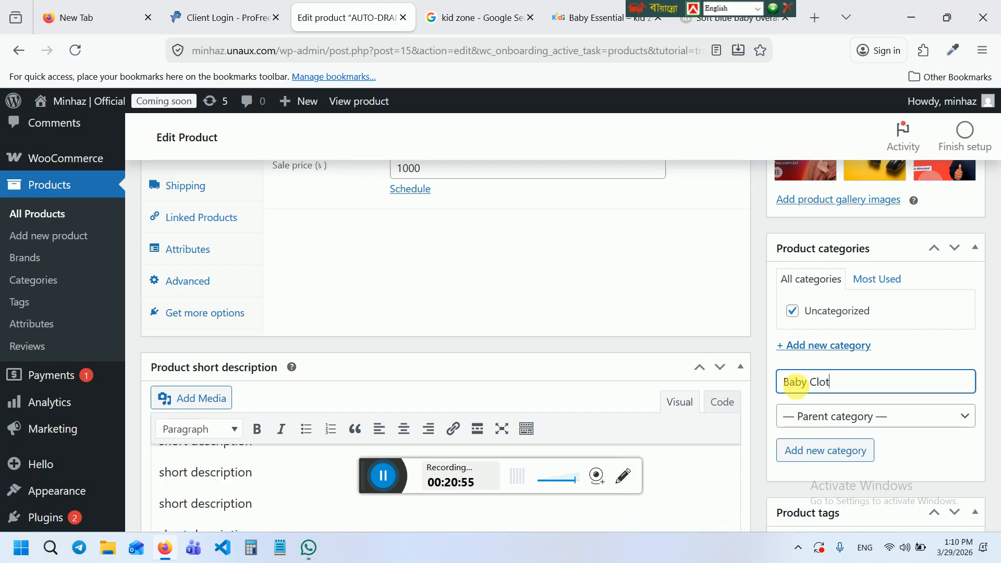
pyautogui.write('he')
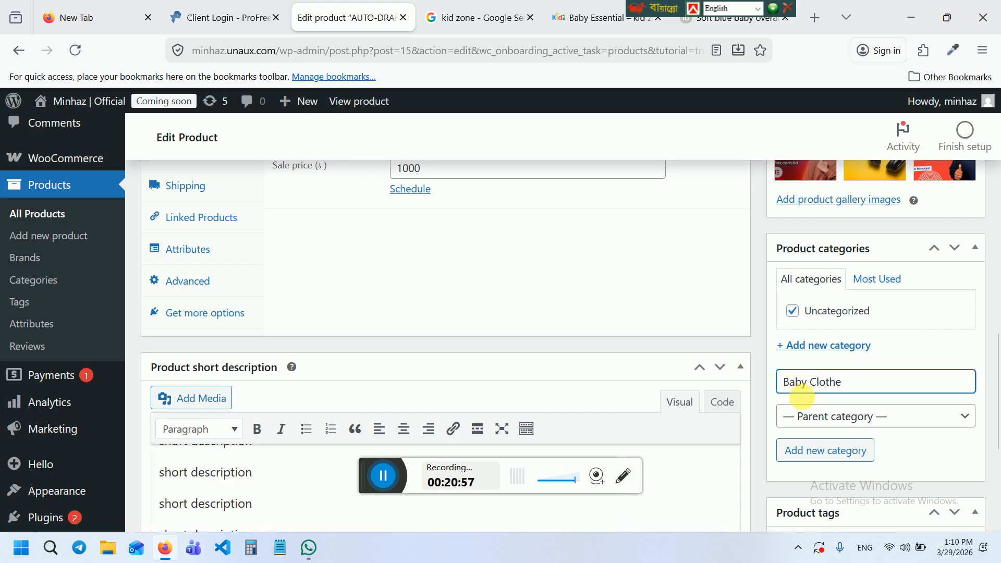
pyautogui.click(831, 449)
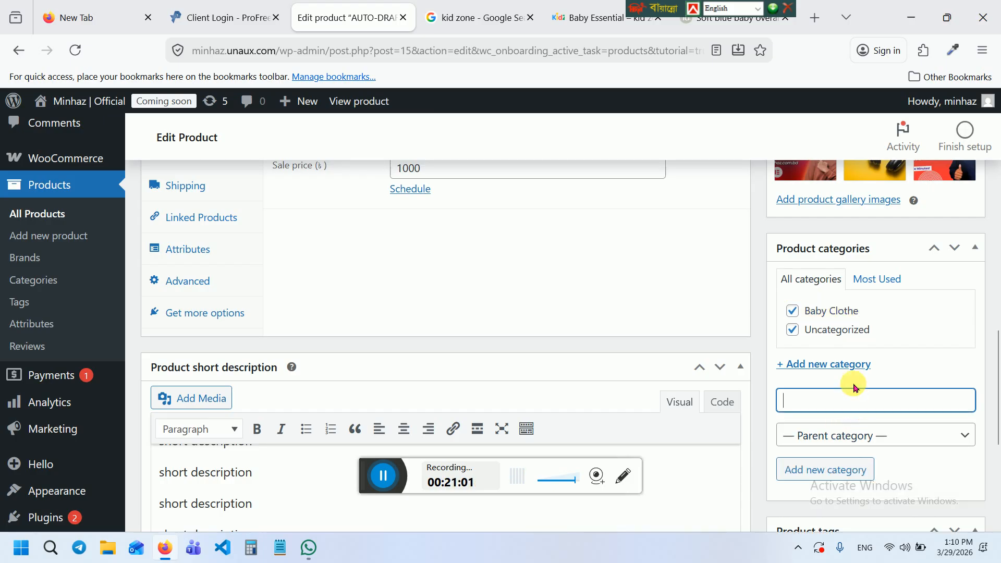
pyautogui.write('Baby Item')
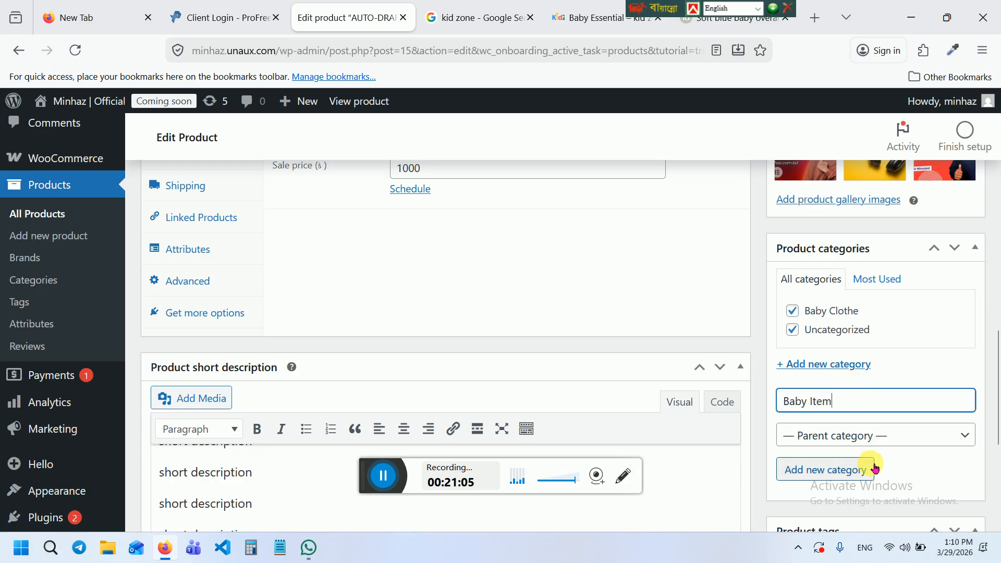
pyautogui.click(867, 469)
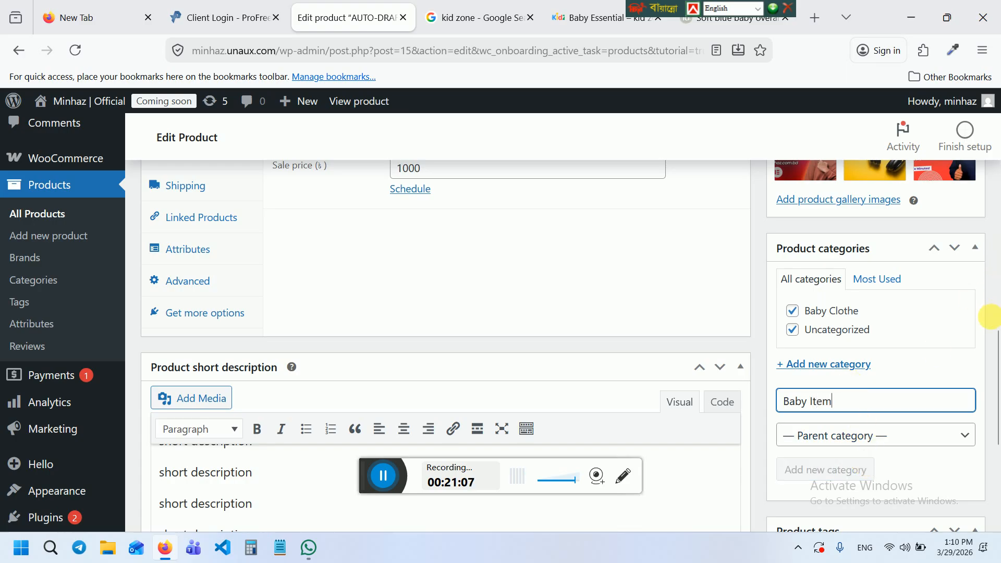
pyautogui.moveTo(996, 336); pyautogui.dragTo(998, 425)
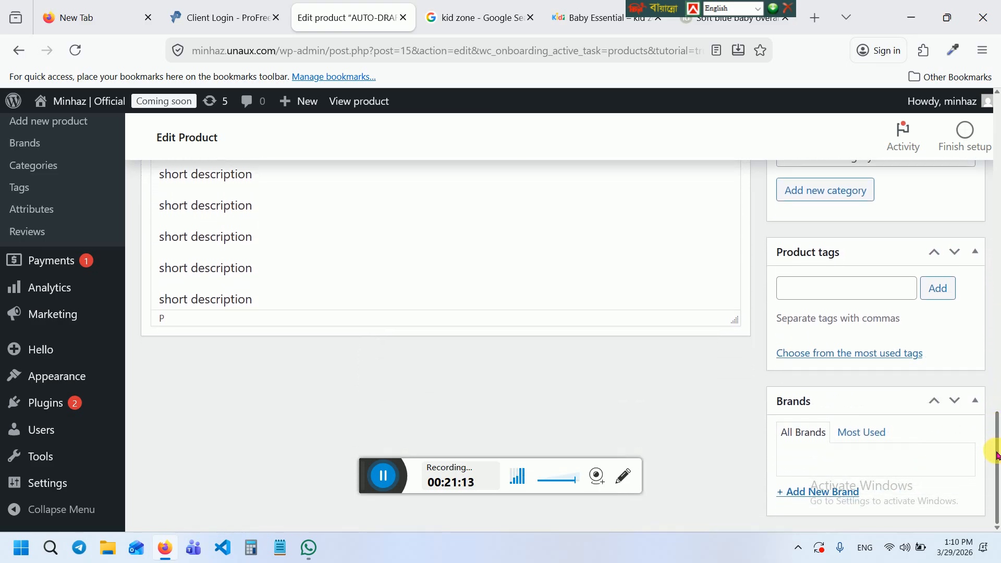
# Add a new brand named 'jonson' and tick it for Baby Cloth
pyautogui.click(815, 497)
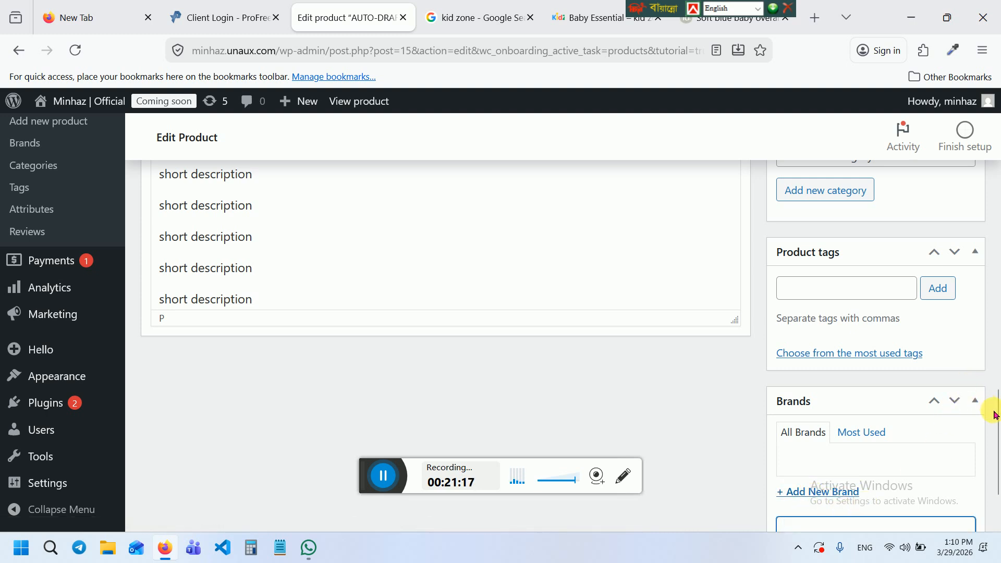
pyautogui.scroll(-2, 996, 417)
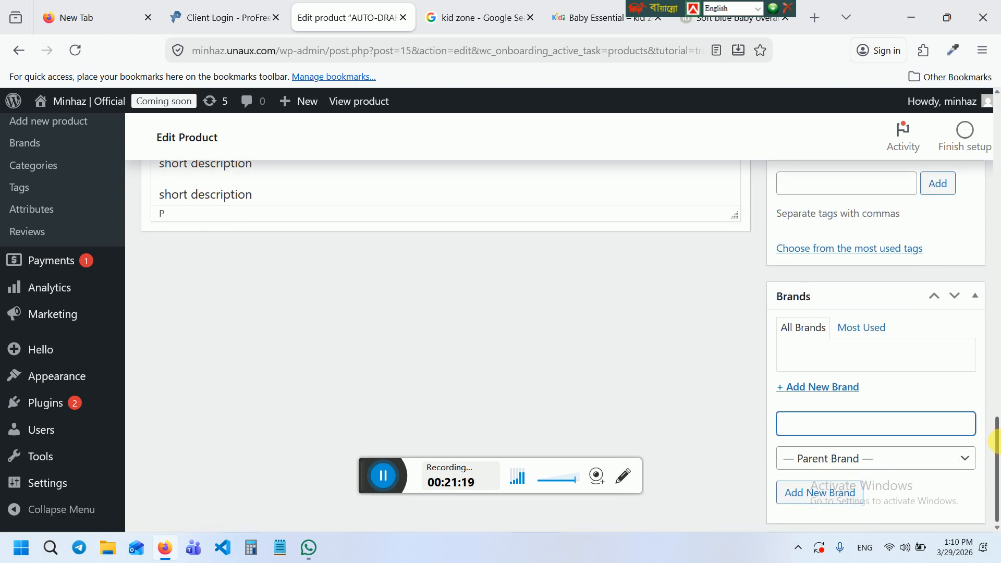
pyautogui.write('j')
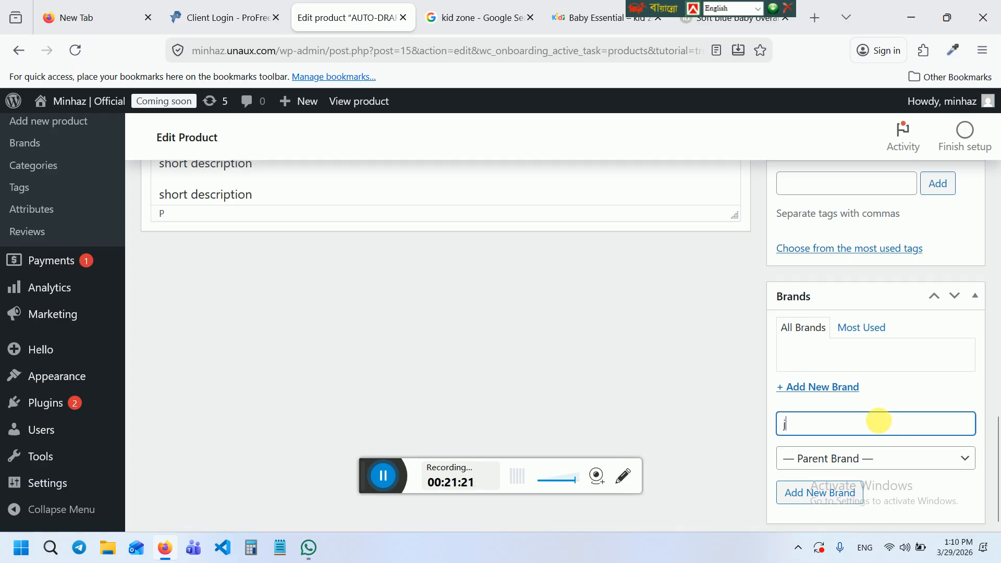
pyautogui.write('pn')
pyautogui.press('BackSpace')
pyautogui.press('BackSpace')
pyautogui.click(836, 490)
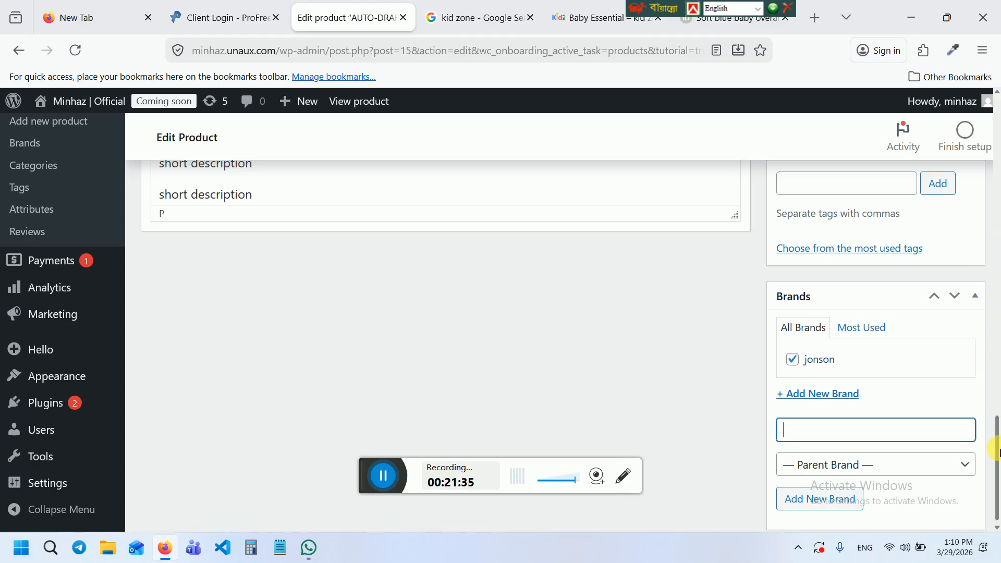
pyautogui.moveTo(996, 451); pyautogui.dragTo(997, 225)
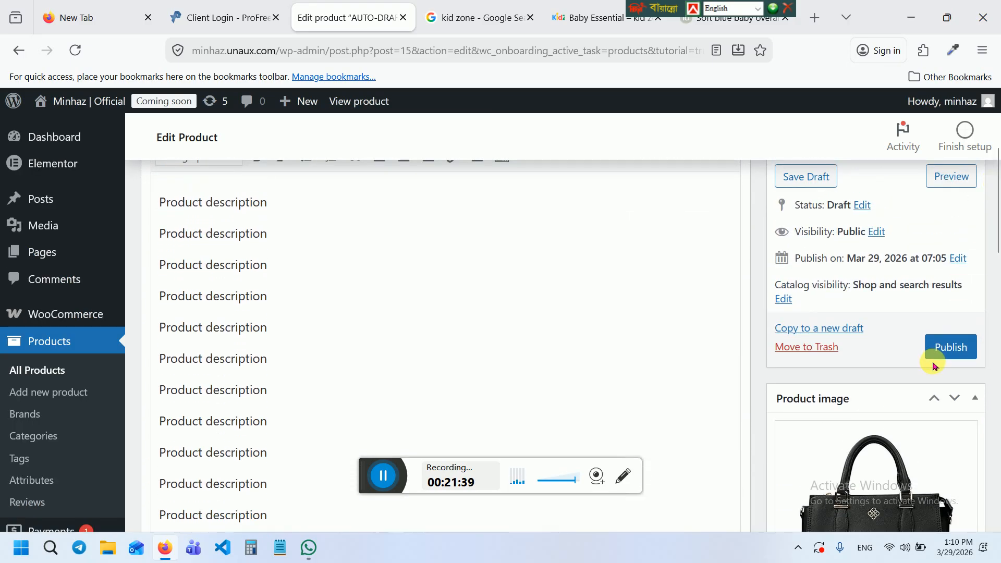
# Publish Baby Cloth and start a fresh Add new product form
pyautogui.click(953, 347)
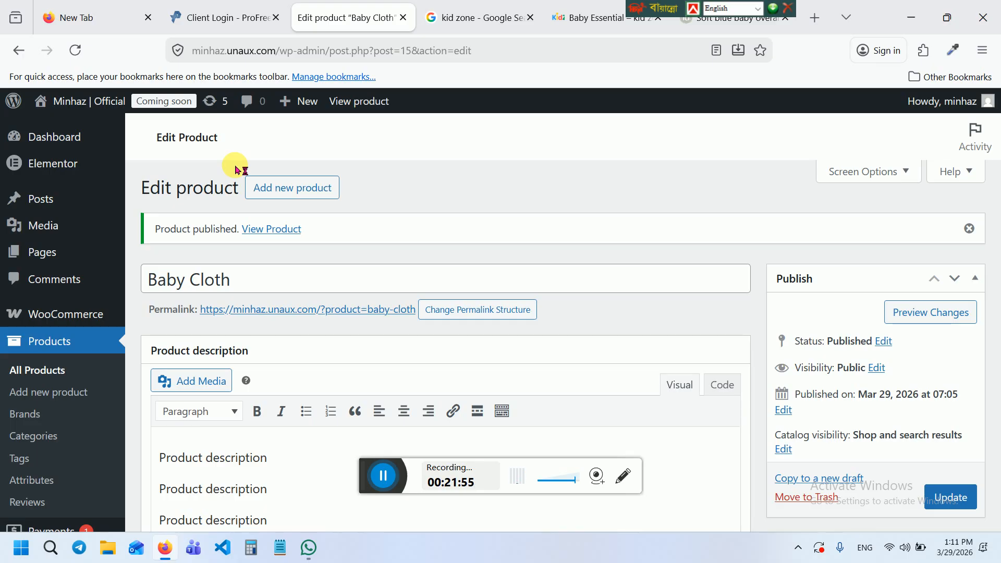
pyautogui.click(303, 195)
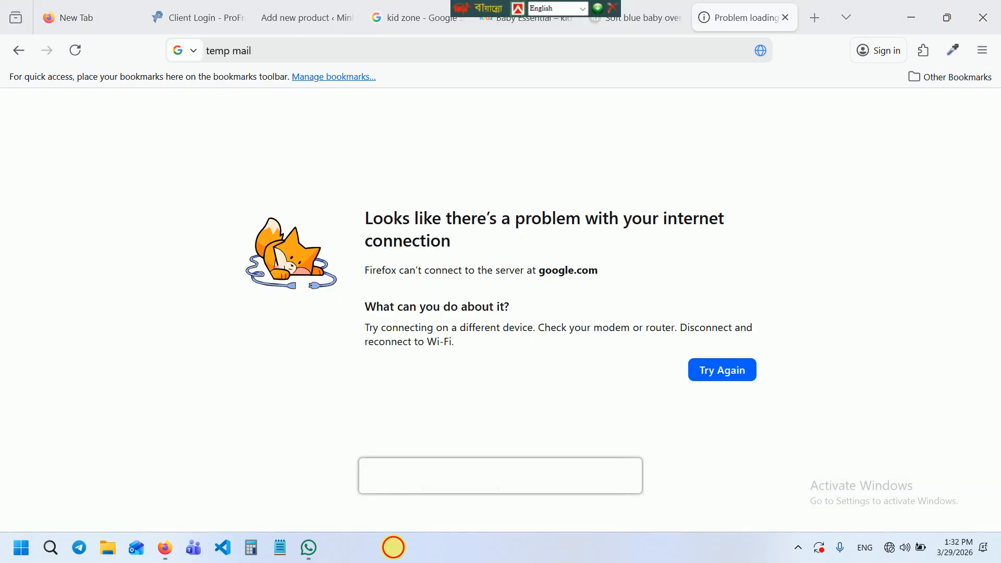
# Reconnect to the IQ Wi-Fi network so the 'temp mail' Google search can reload
pyautogui.click(729, 374)
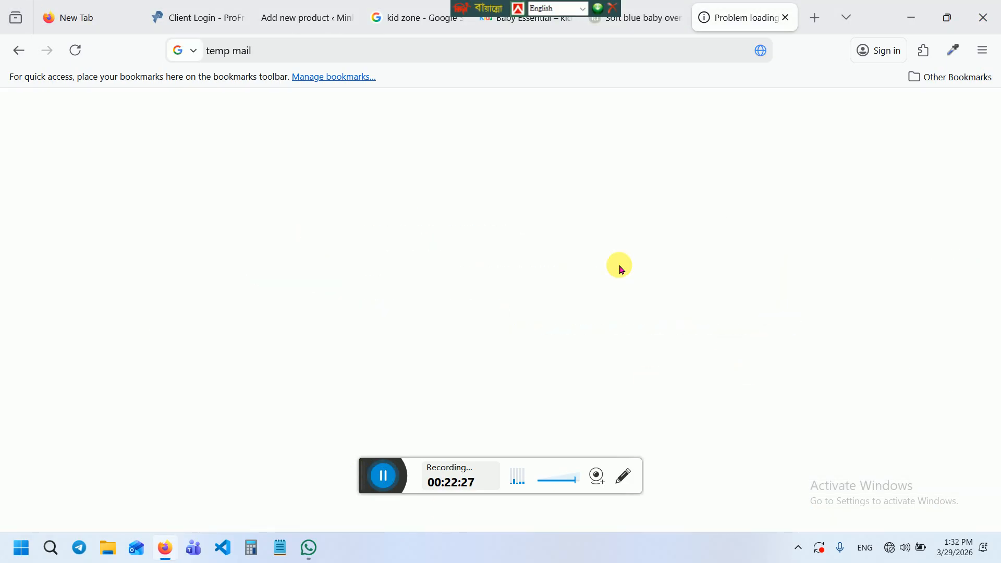
pyautogui.click(732, 372)
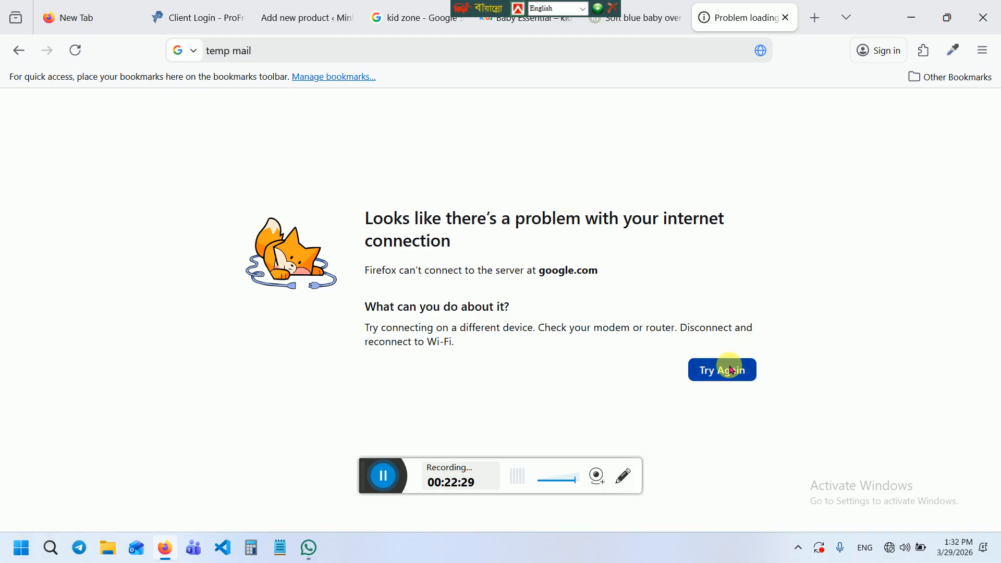
pyautogui.click(732, 371)
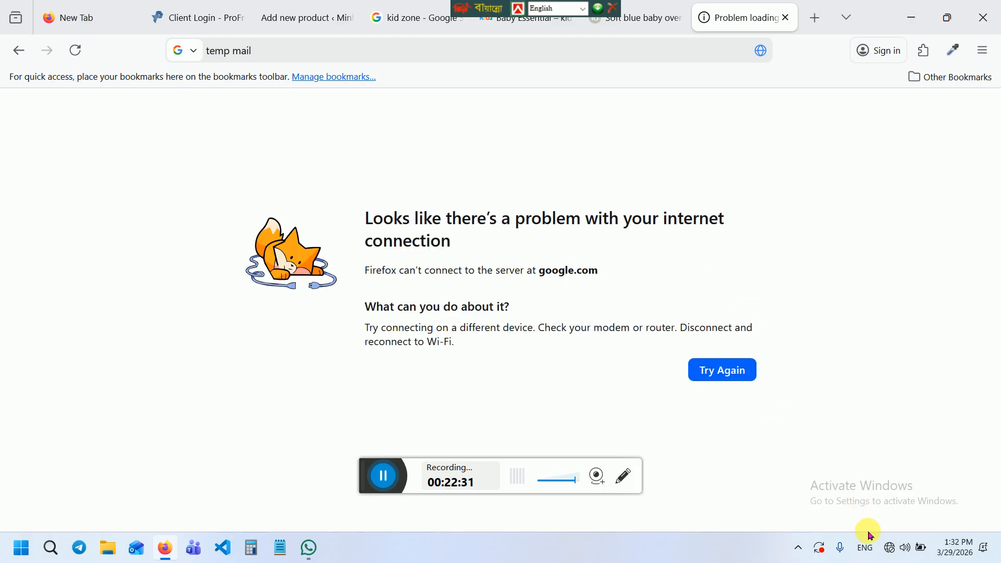
pyautogui.click(890, 548)
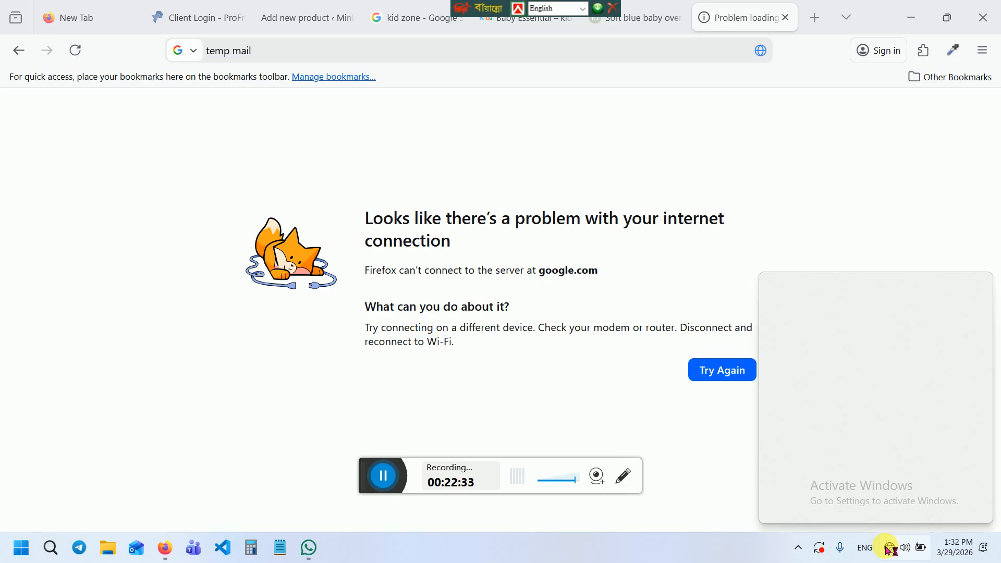
pyautogui.click(822, 303)
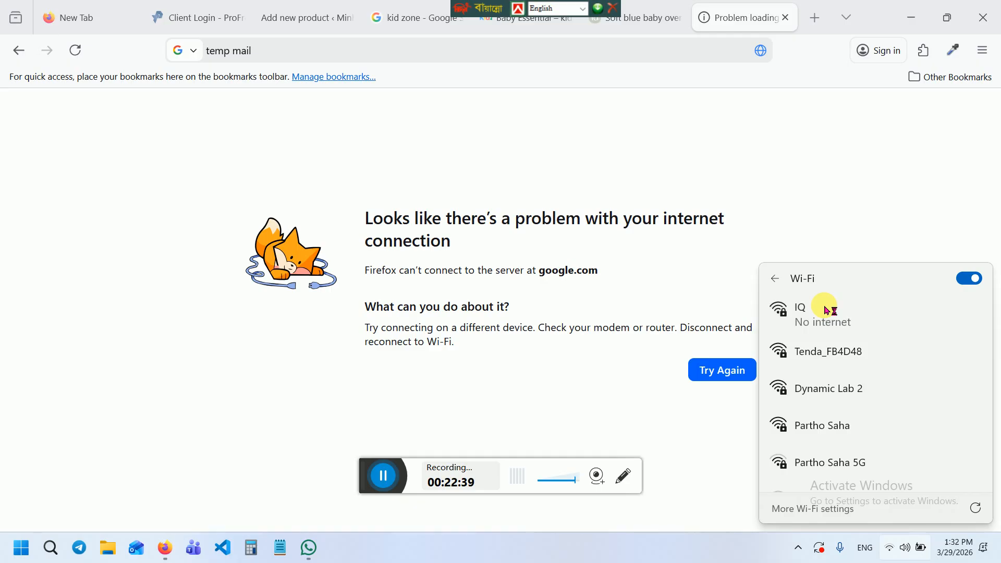
pyautogui.click(722, 368)
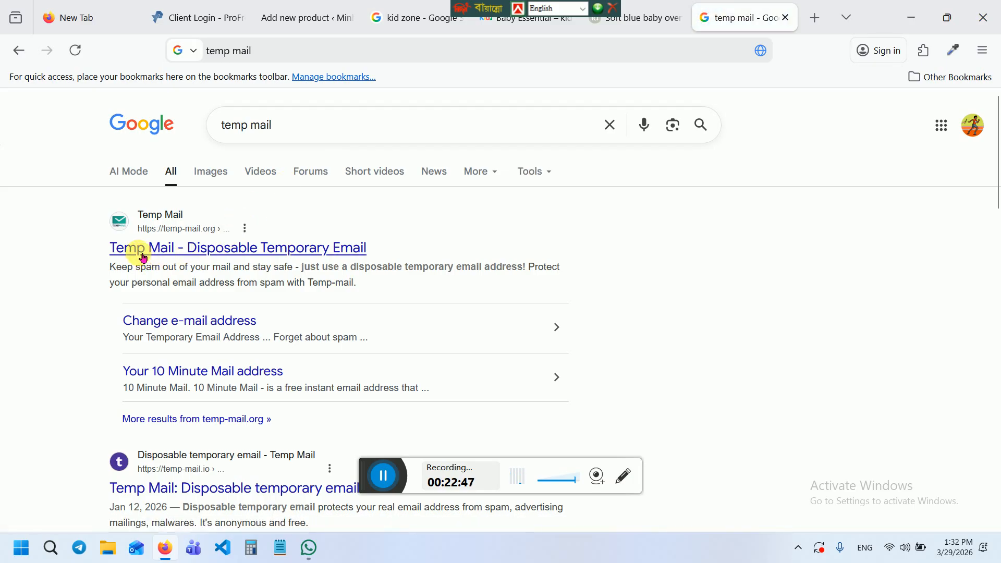
# Open temp-mail.org from the results and copy the generated temporary email address
pyautogui.click(195, 249)
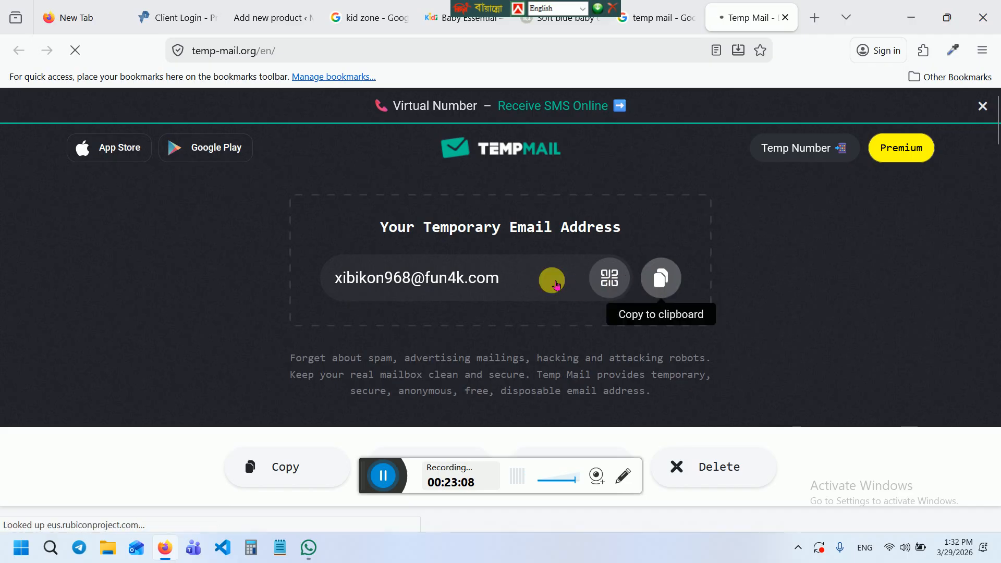
pyautogui.click(497, 282)
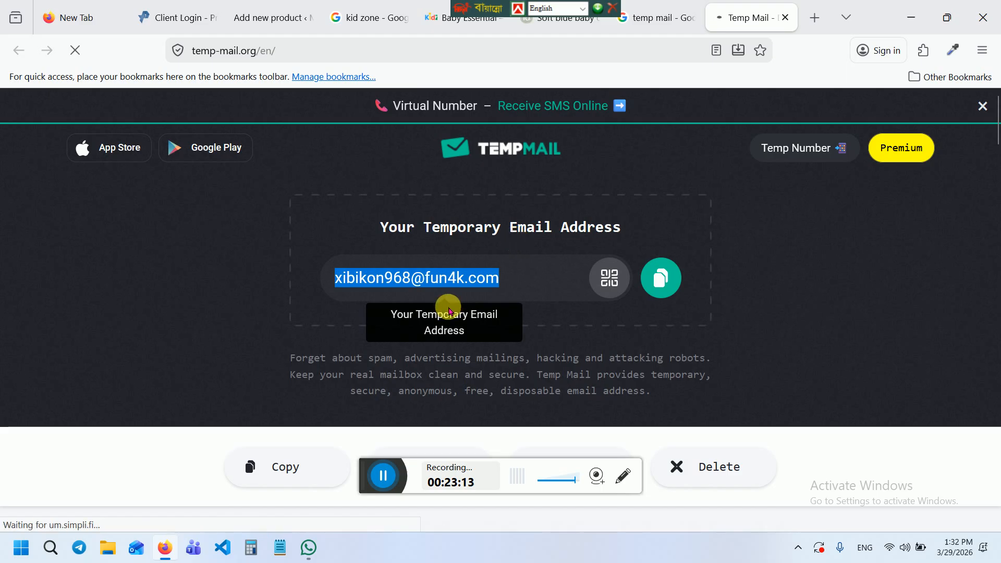
pyautogui.click(661, 276)
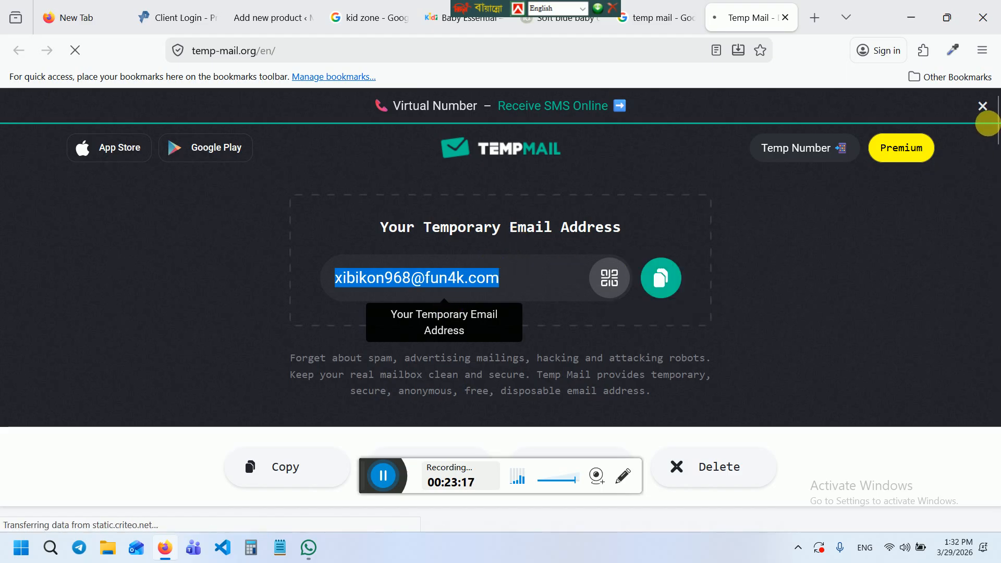
pyautogui.moveTo(998, 128); pyautogui.dragTo(997, 178)
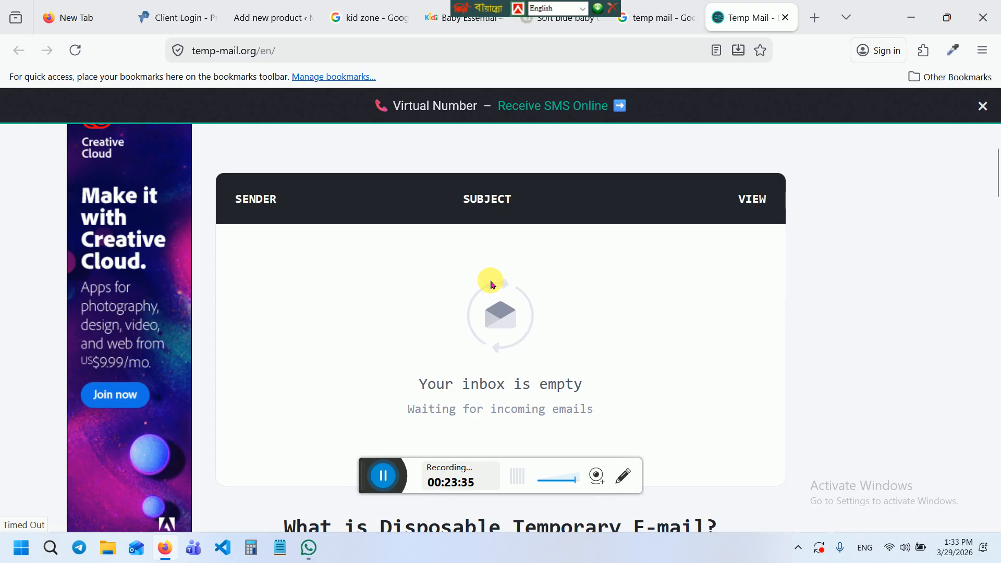
# Return to the product editor tab and open WooCommerce Settings from the sidebar
pyautogui.click(265, 19)
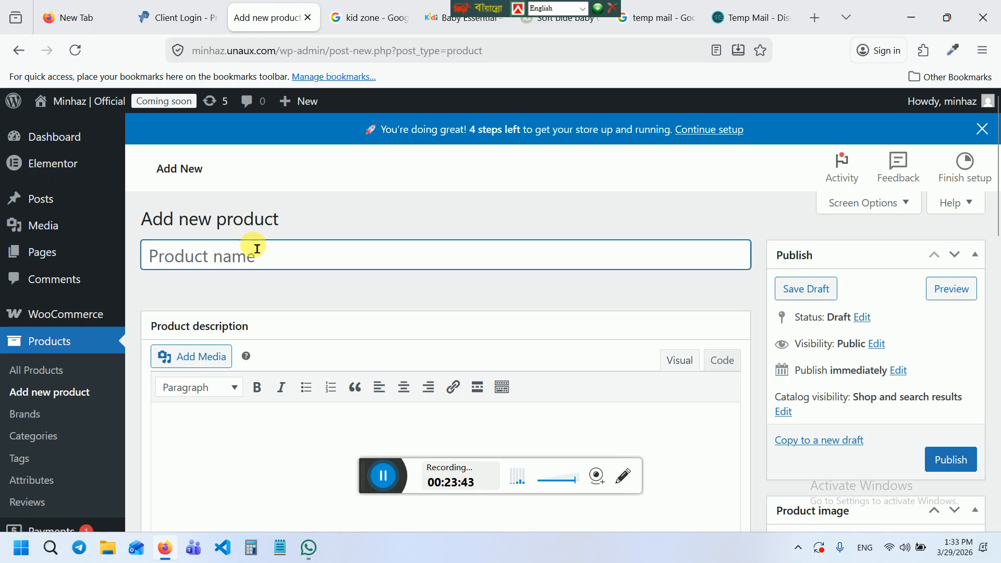
pyautogui.moveTo(85, 316)
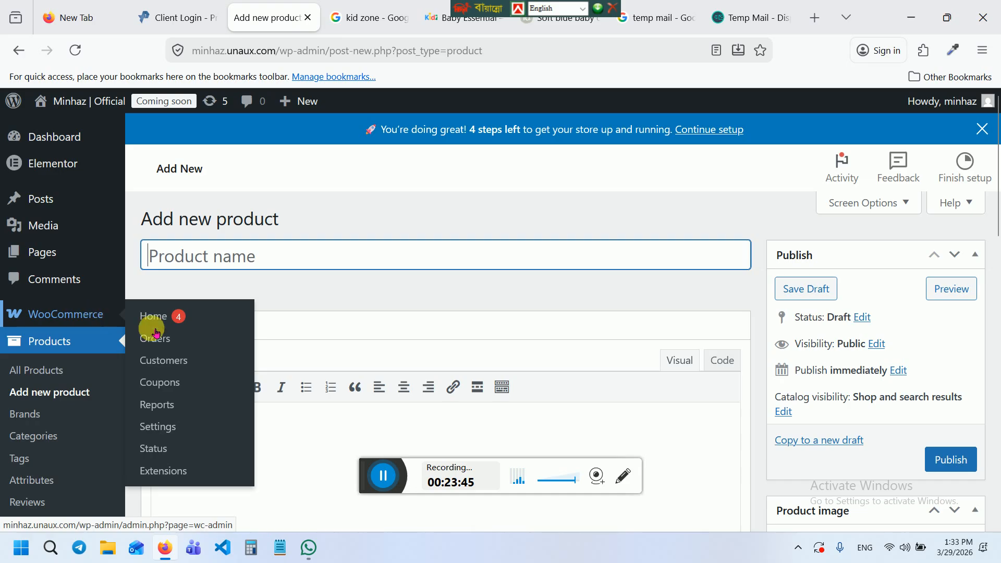
pyautogui.click(157, 426)
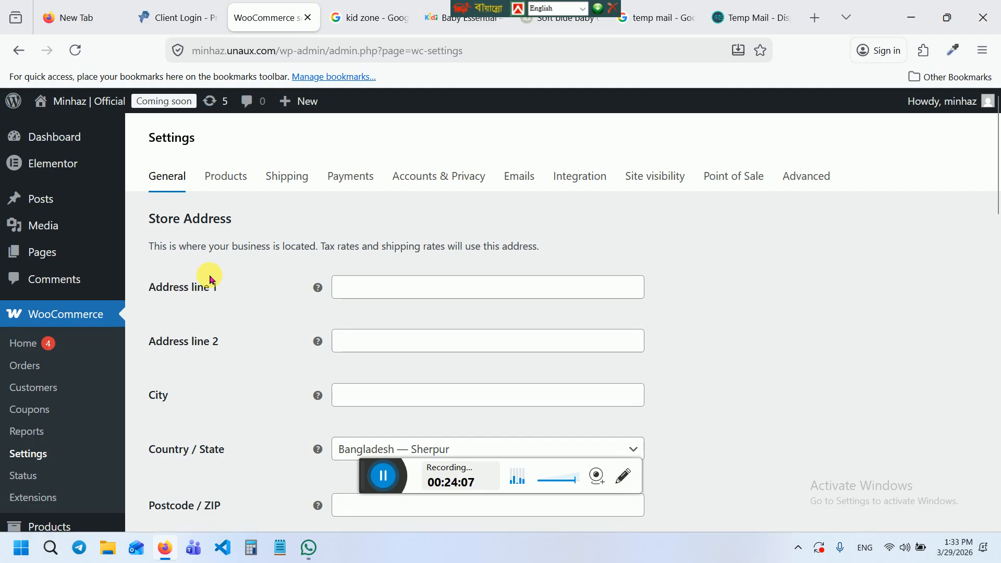
# Enter 'College more , Sherpur' as Address line 1
pyautogui.click(177, 190)
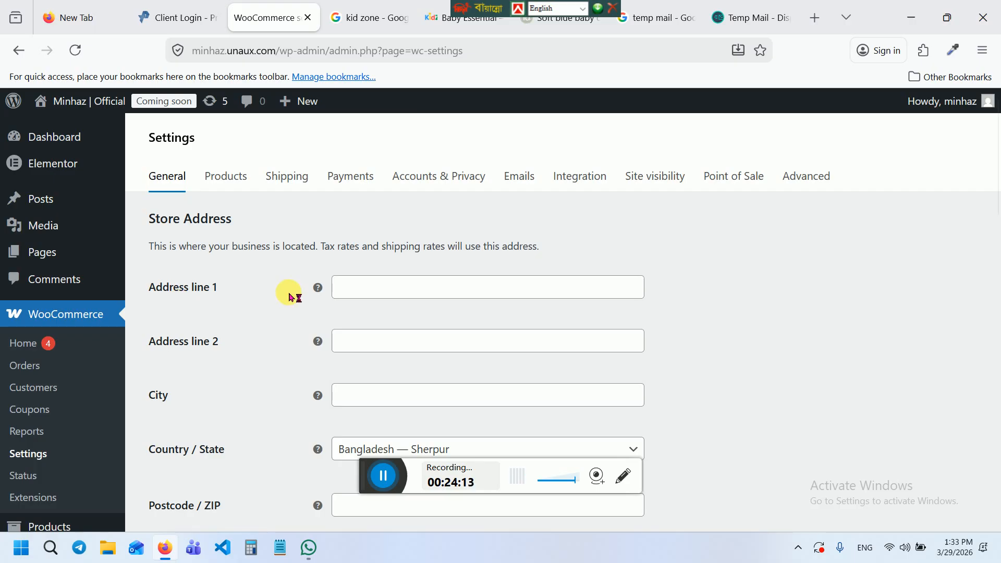
pyautogui.click(390, 293)
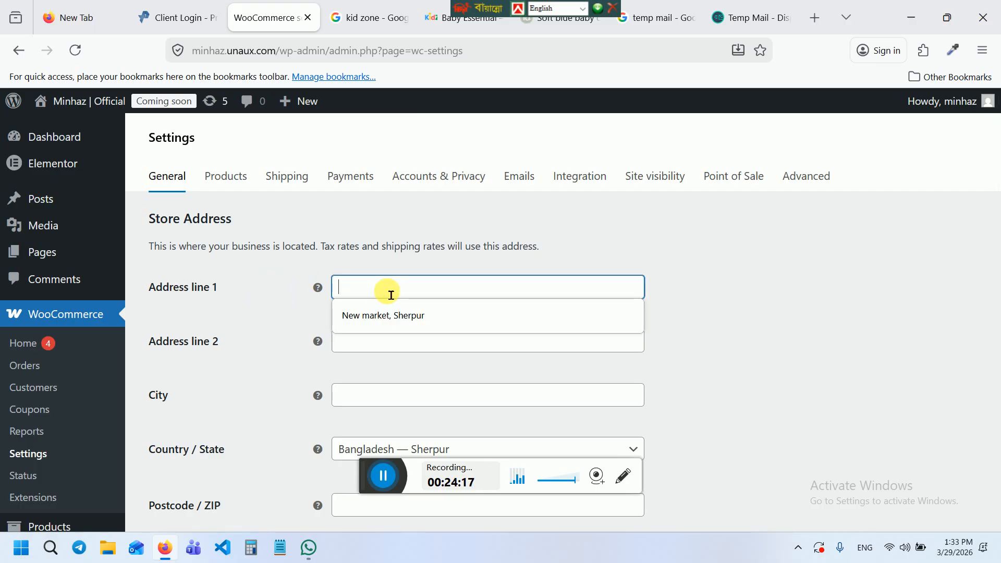
pyautogui.write('Collefe')
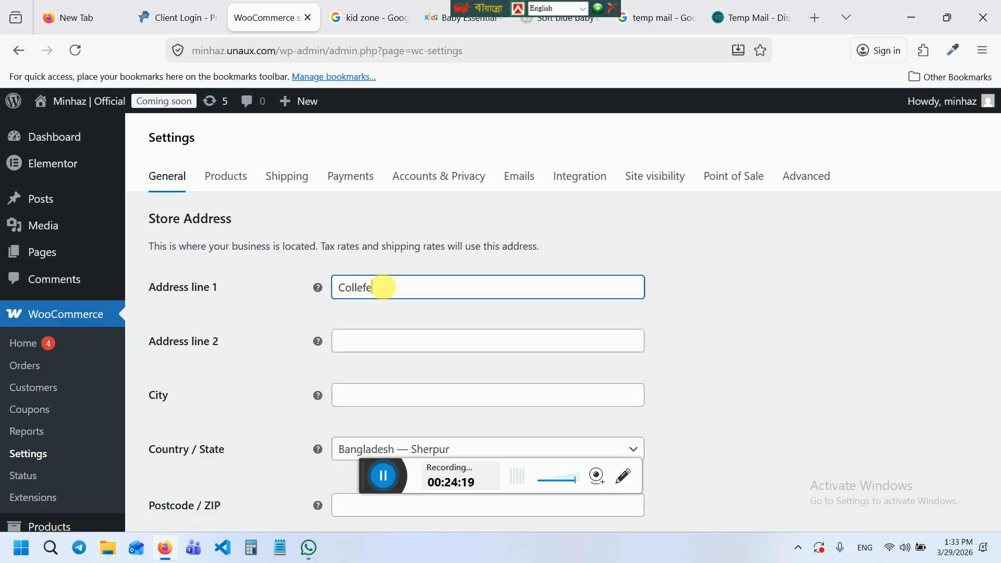
pyautogui.press('BackSpace')
pyautogui.press('BackSpace')
pyautogui.write('ge more , Sherpur')
pyautogui.click(377, 344)
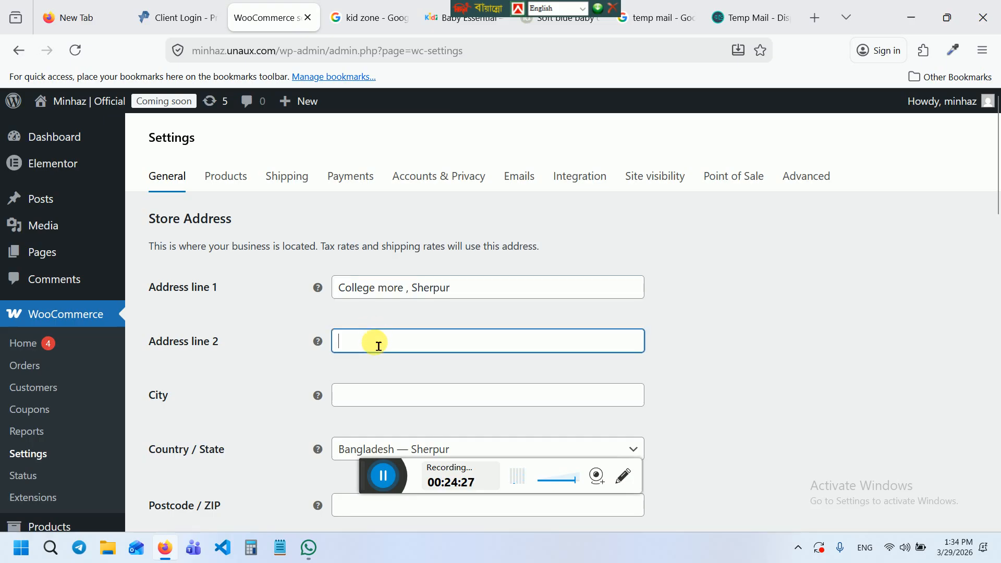
pyautogui.write('C')
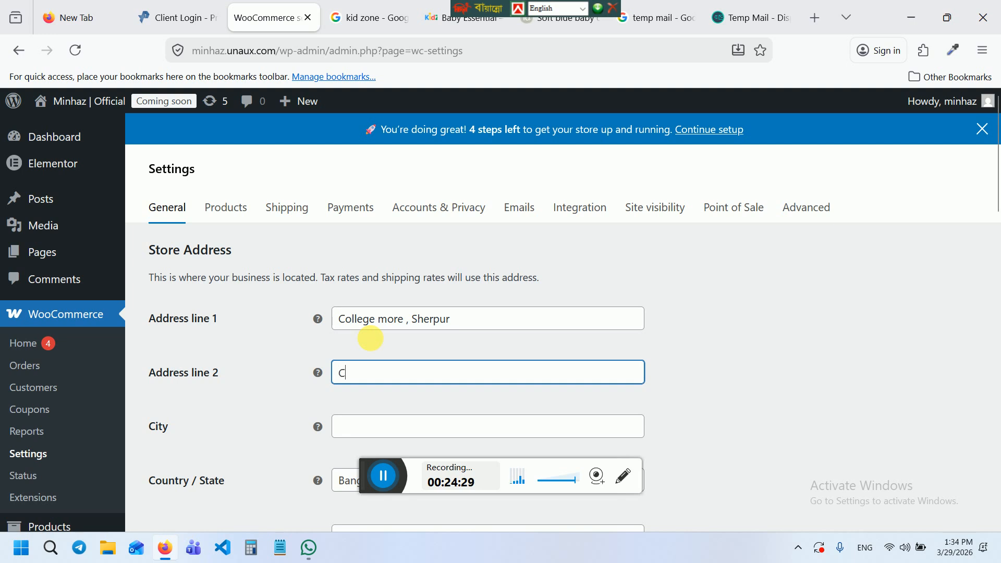
pyautogui.write('ollege gaite')
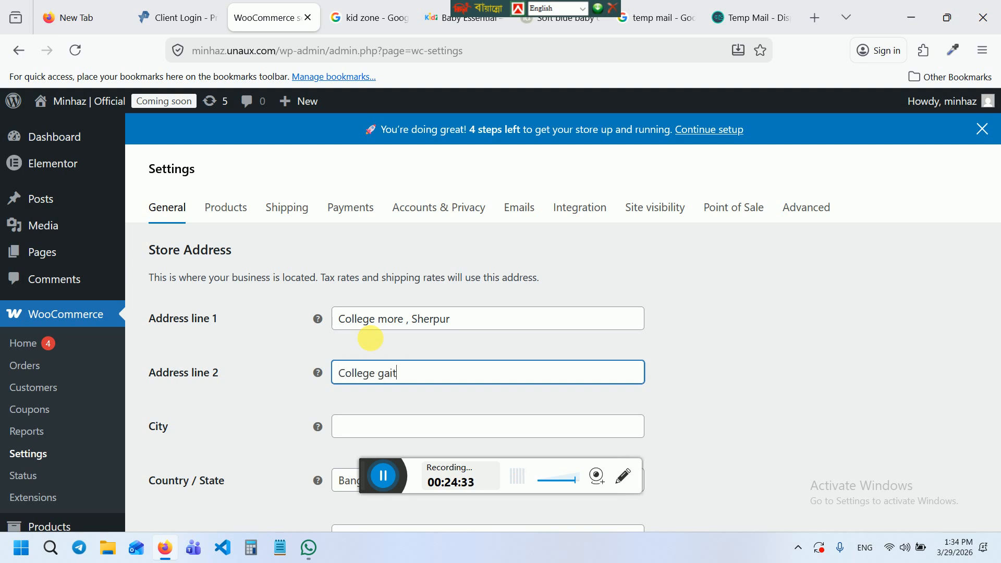
pyautogui.press('BackSpace')
pyautogui.press('BackSpace')
pyautogui.press('BackSpace')
pyautogui.press('BackSpace')
pyautogui.press('BackSpace')
pyautogui.press('BackSpace')
pyautogui.press('BackSpace')
pyautogui.press('BackSpace')
pyautogui.press('BackSpace')
pyautogui.press('BackSpace')
pyautogui.press('BackSpace')
pyautogui.write('N')
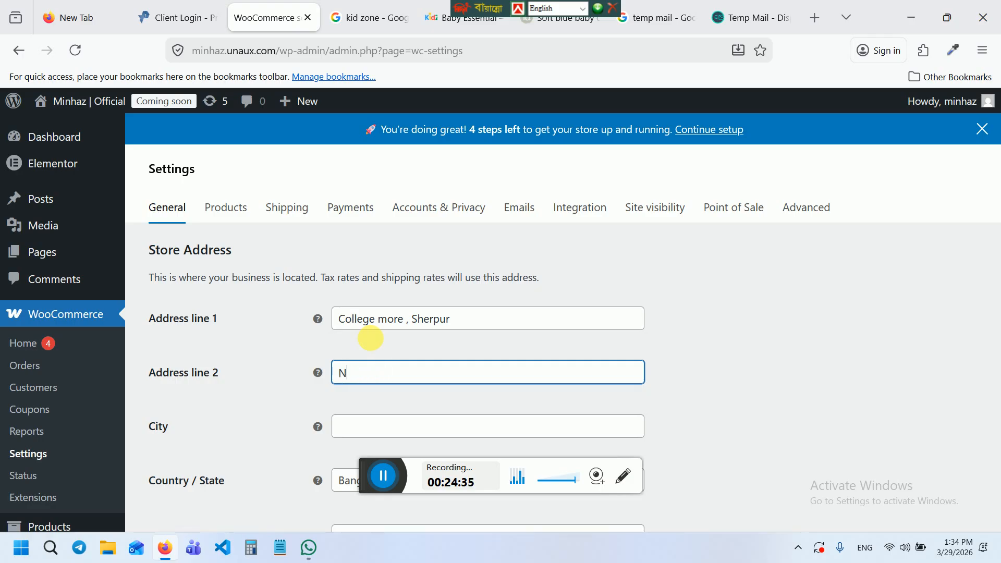
pyautogui.write('ew')
pyautogui.press('BackSpace')
pyautogui.press('BackSpace')
pyautogui.press('BackSpace')
pyautogui.write('College gate')
pyautogui.press('BackSpace')
pyautogui.write('ate, Sh')
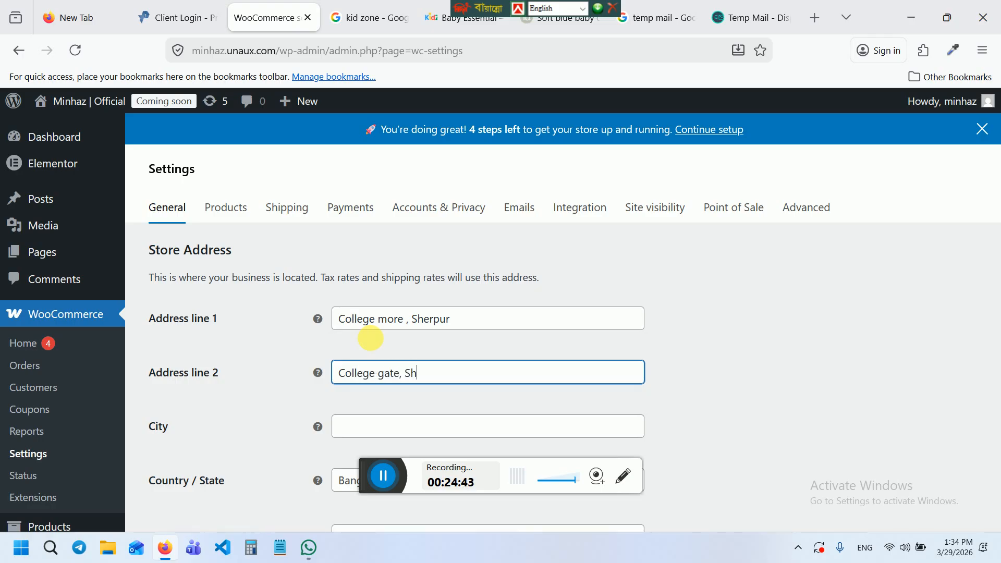
pyautogui.write('erpur town, Sherpur')
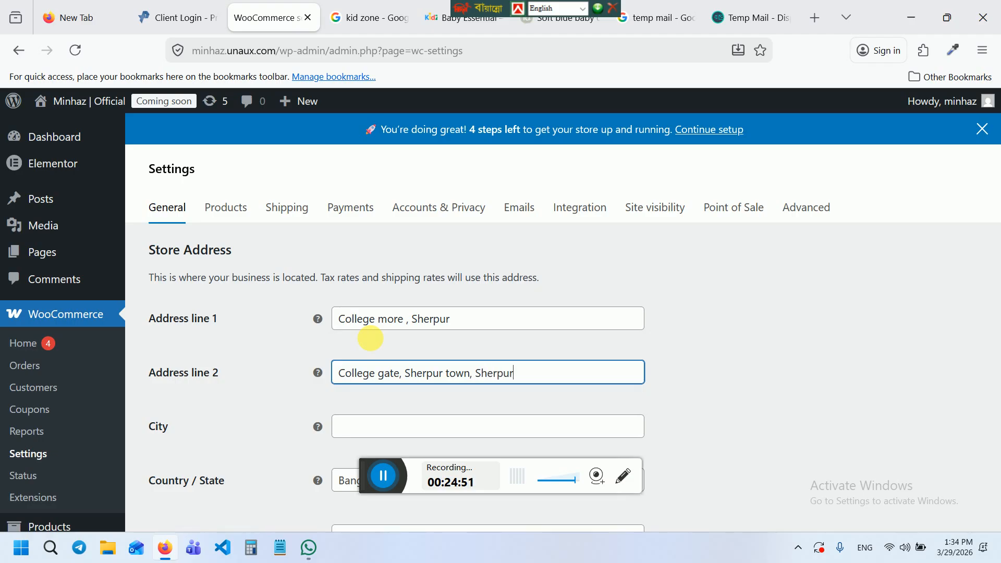
# Set the city to Sherpur and the postcode to 2100
pyautogui.click(355, 431)
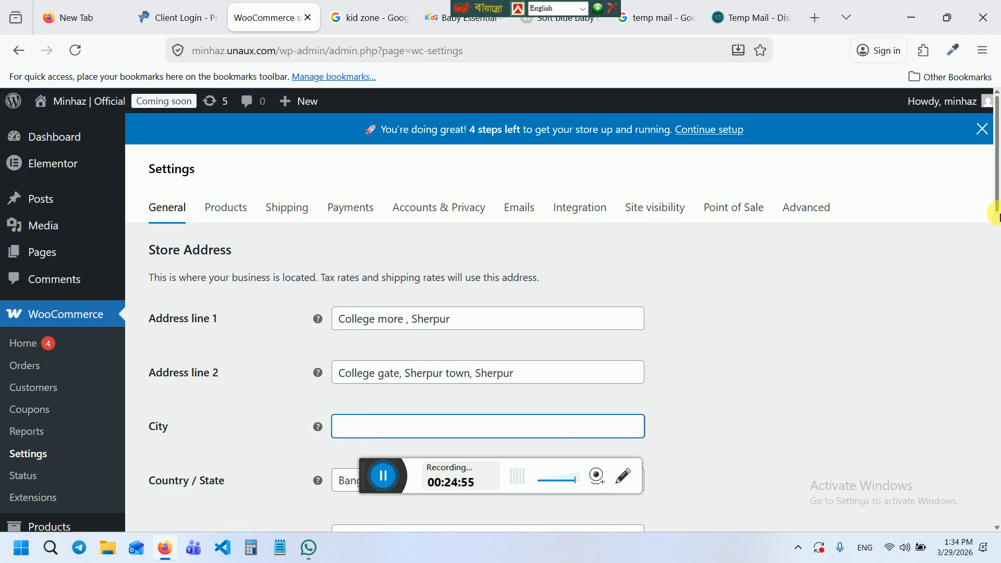
pyautogui.scroll(-3, 996, 216)
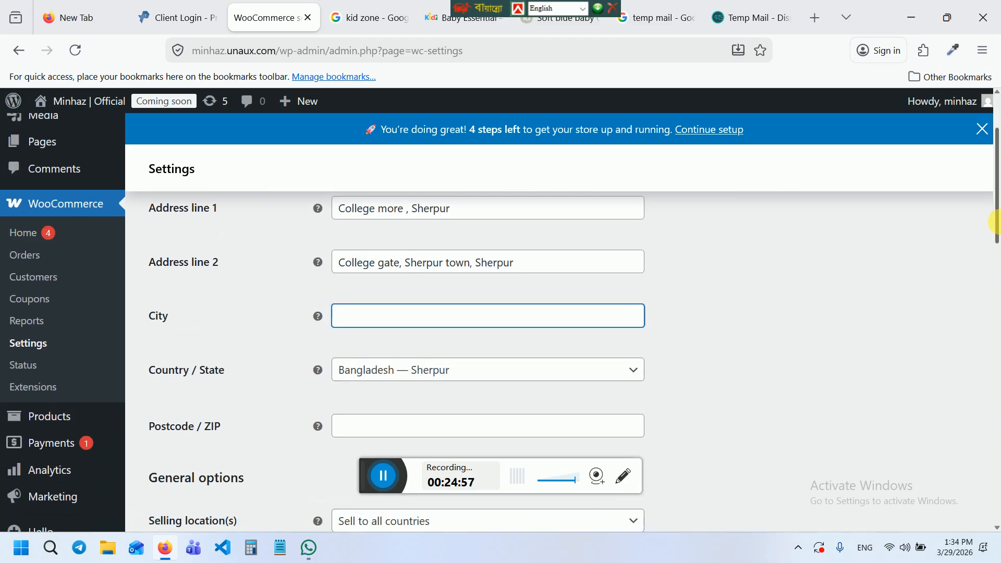
pyautogui.write('Sh')
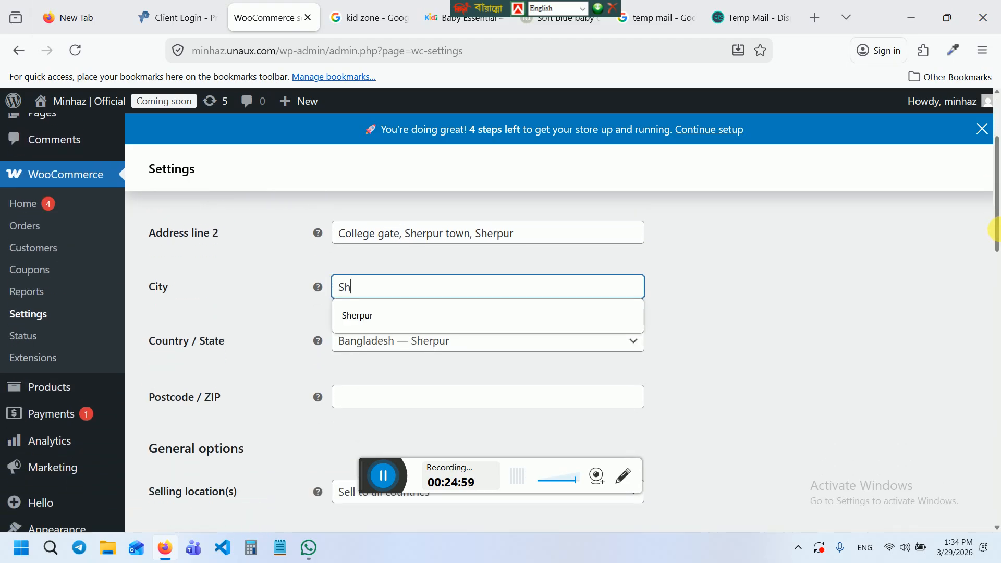
pyautogui.press('Down')
pyautogui.press('Tab')
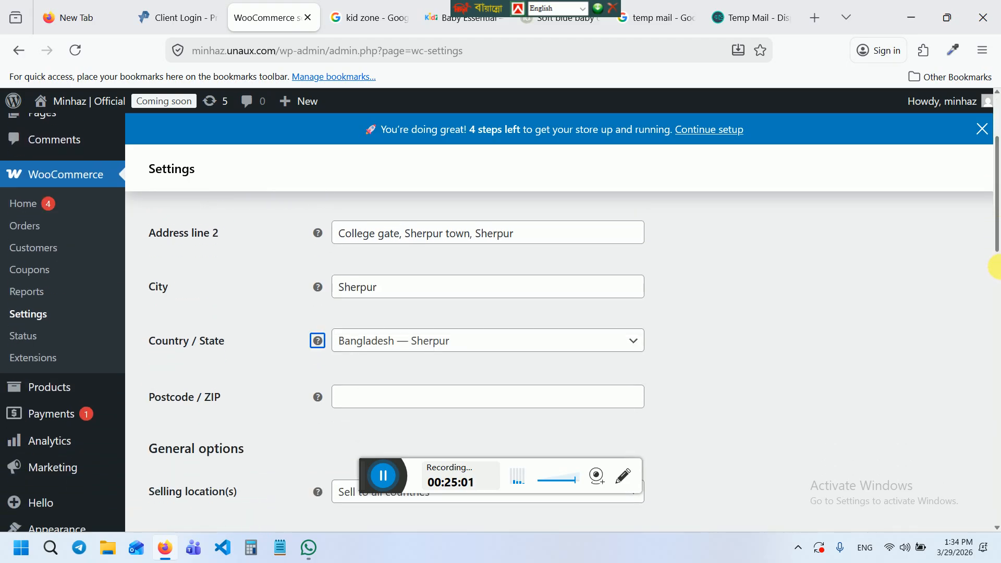
pyautogui.click(395, 410)
pyautogui.write('2100')
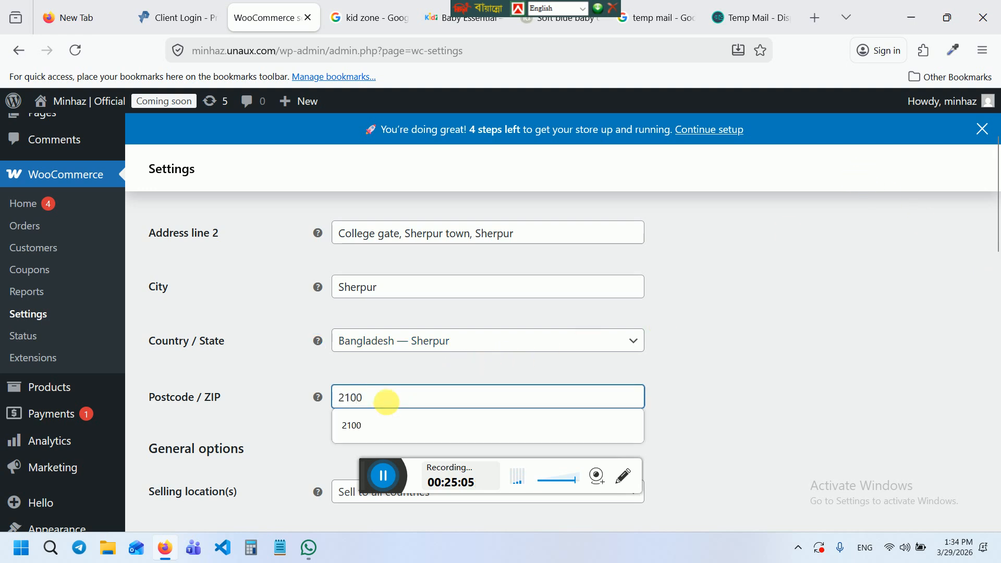
pyautogui.press('Tab')
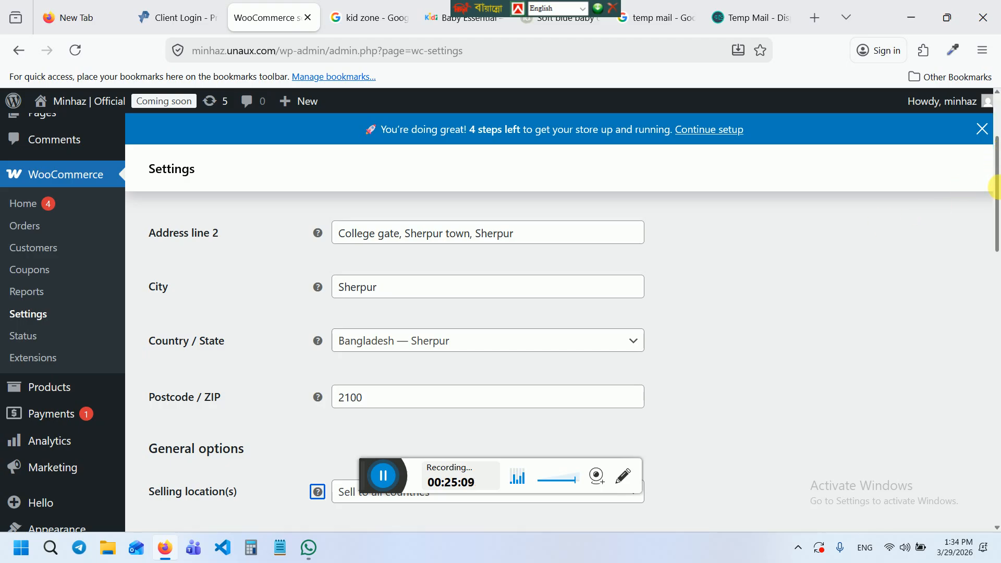
# Save the WooCommerce General settings: new store address, BDT currency on the right, 2 decimals
pyautogui.moveTo(996, 188); pyautogui.dragTo(997, 248)
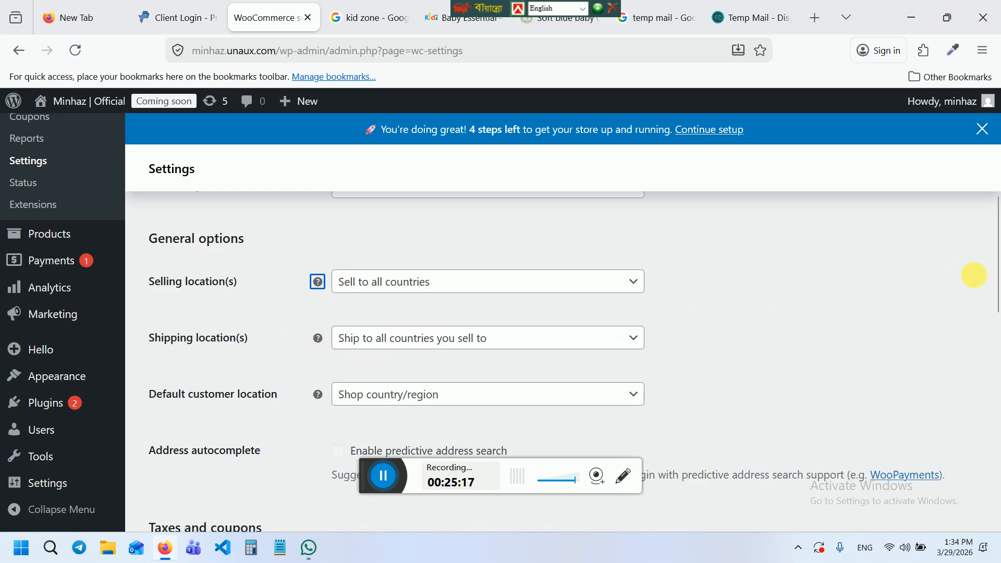
pyautogui.moveTo(995, 258); pyautogui.dragTo(997, 443)
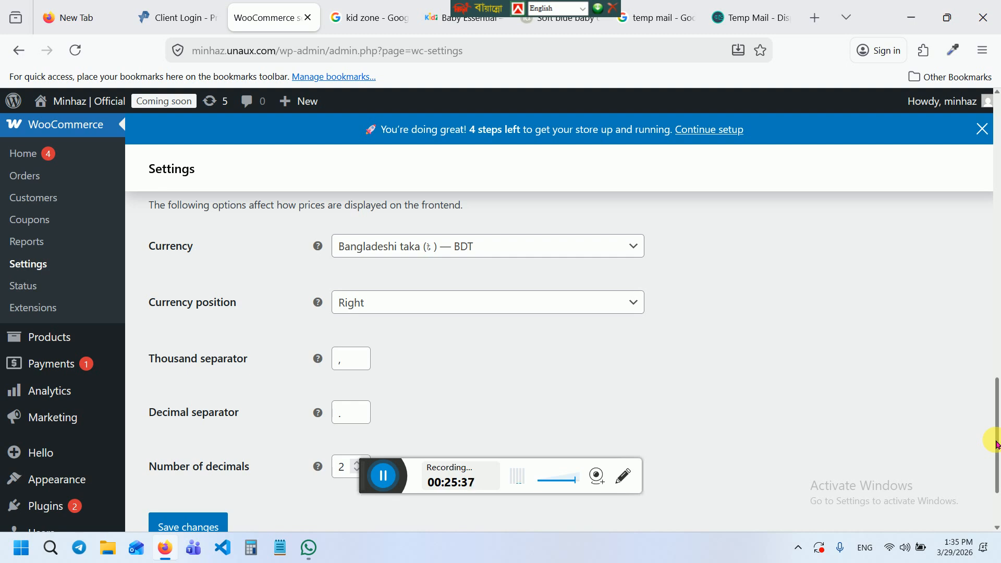
pyautogui.click(212, 528)
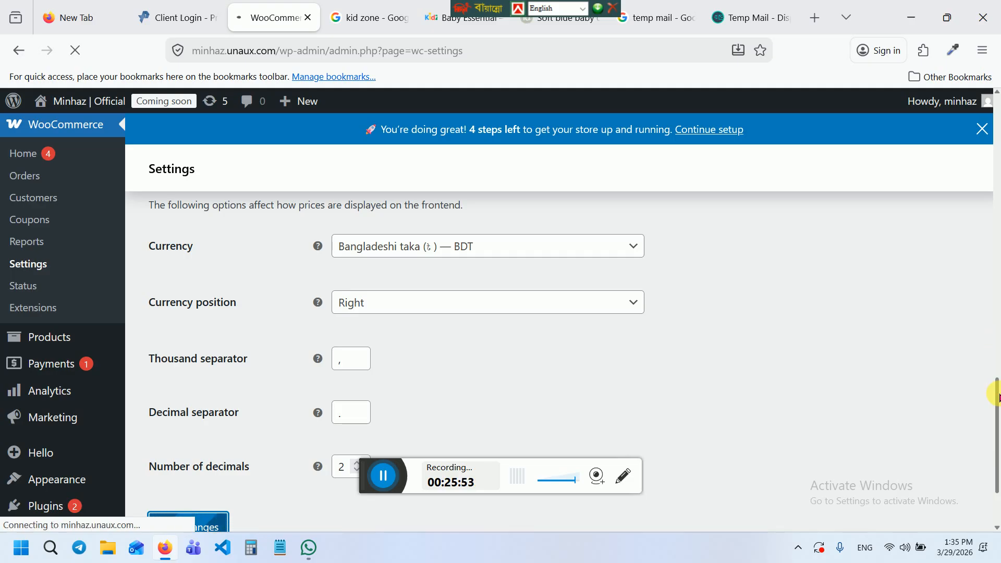
pyautogui.moveTo(997, 378); pyautogui.dragTo(998, 155)
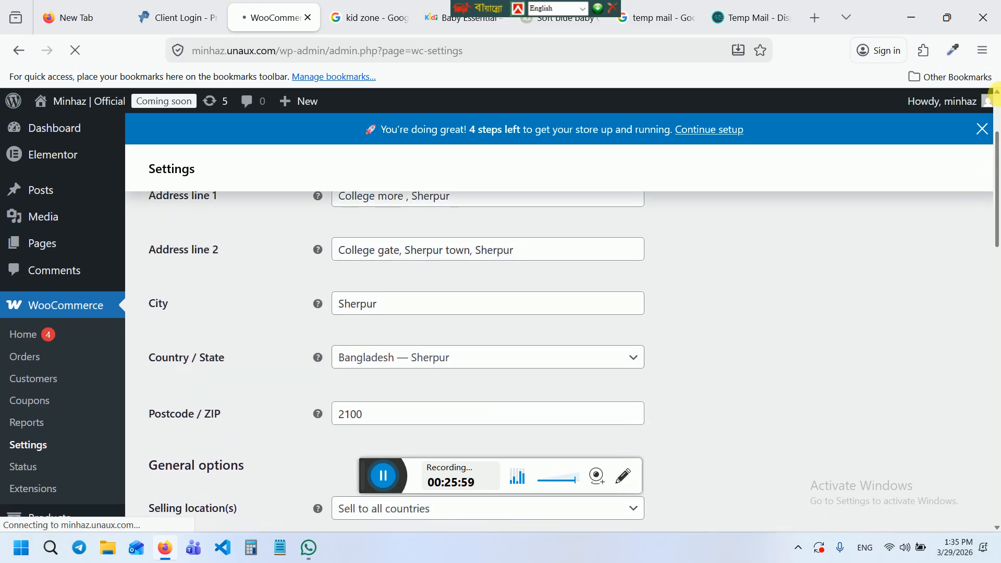
pyautogui.scroll(3, 984, 130)
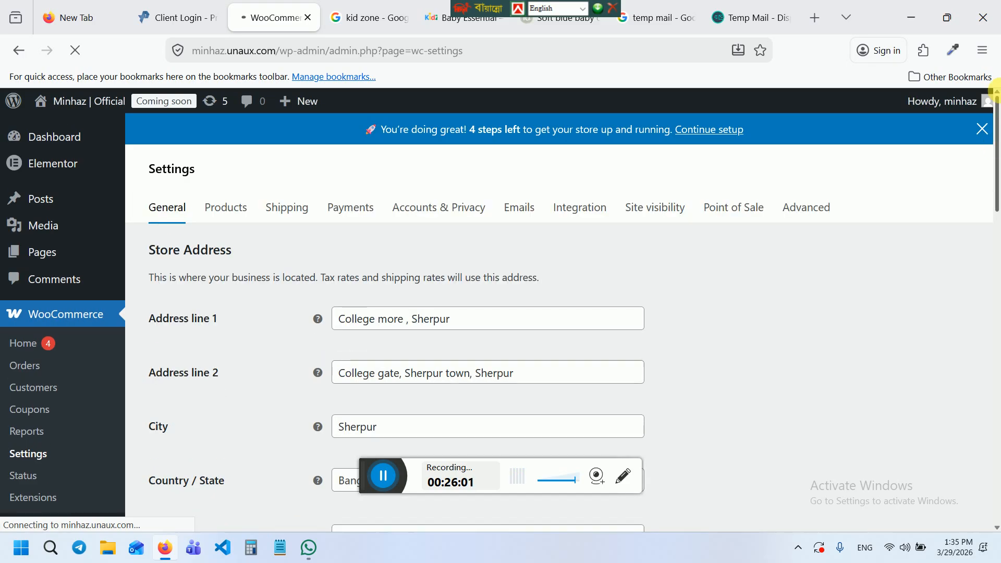
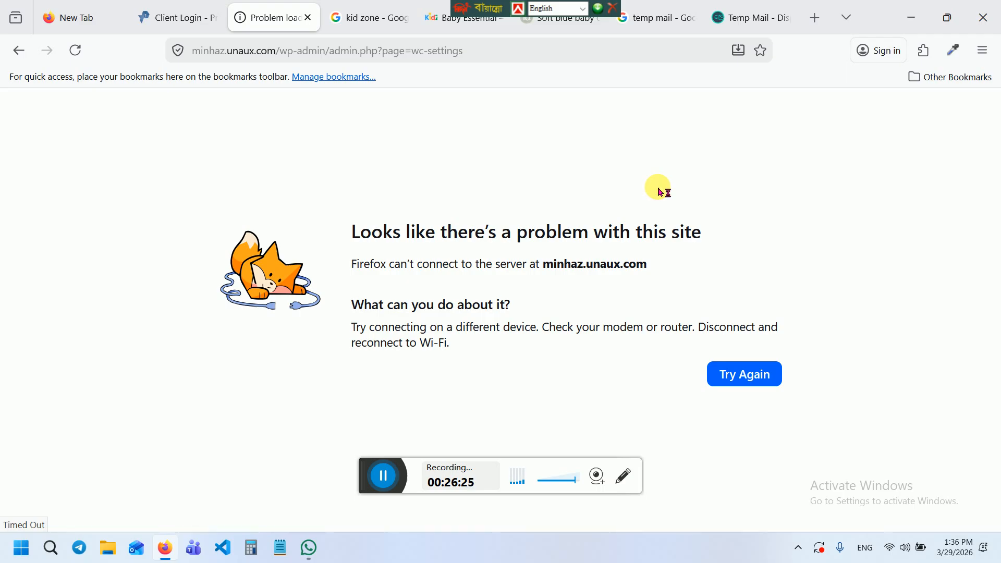
# Retry the failed page load and resend the form data to reload the saved WooCommerce settings
pyautogui.click(726, 375)
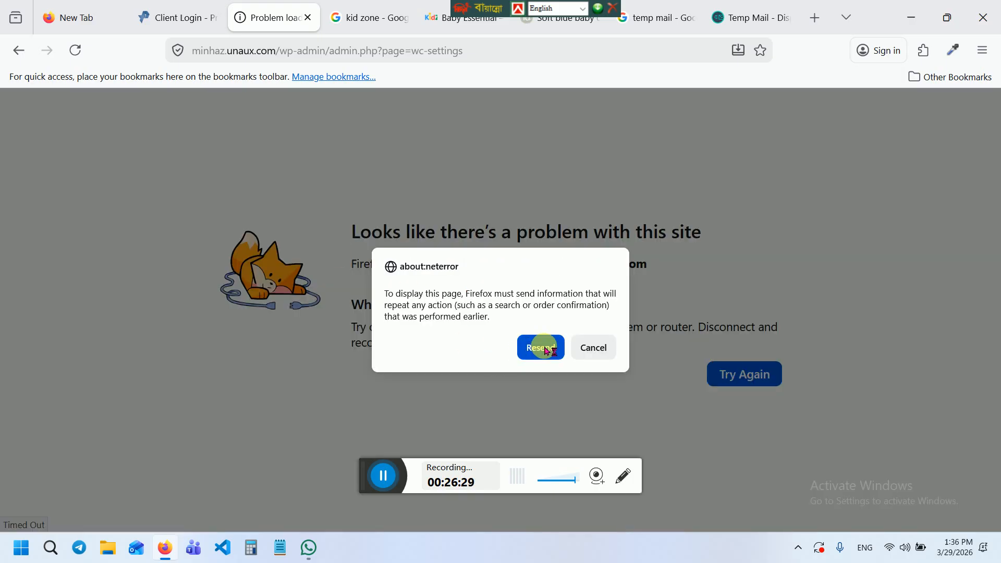
pyautogui.click(541, 347)
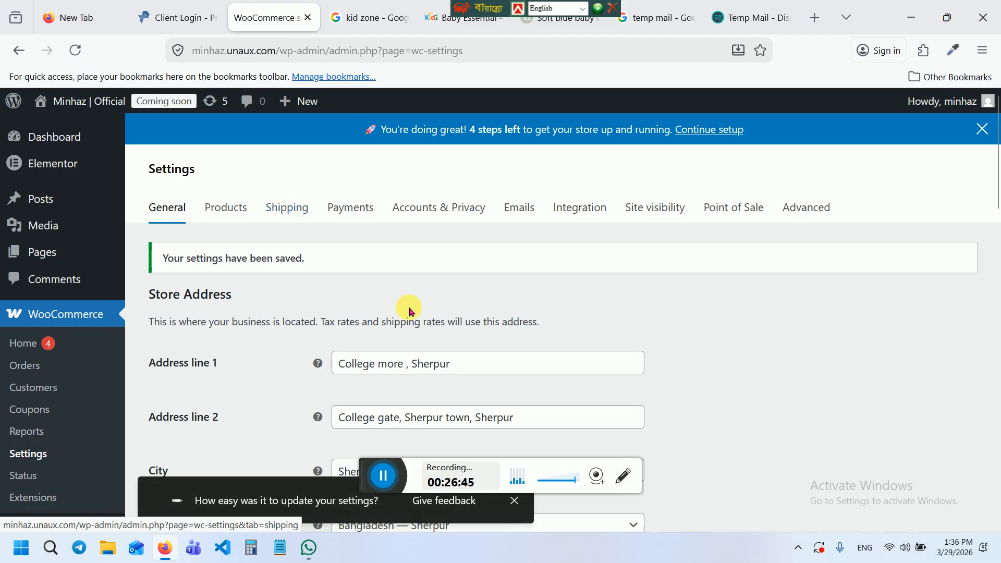
# Confirm the Products shop page stays set to Shop, then go to the Shipping zones settings
pyautogui.click(228, 207)
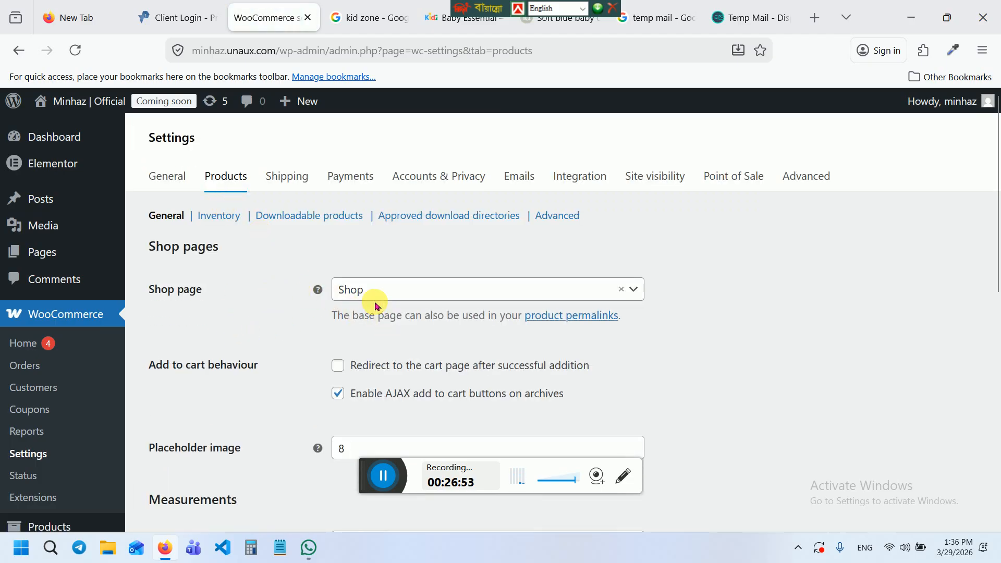
pyautogui.click(405, 297)
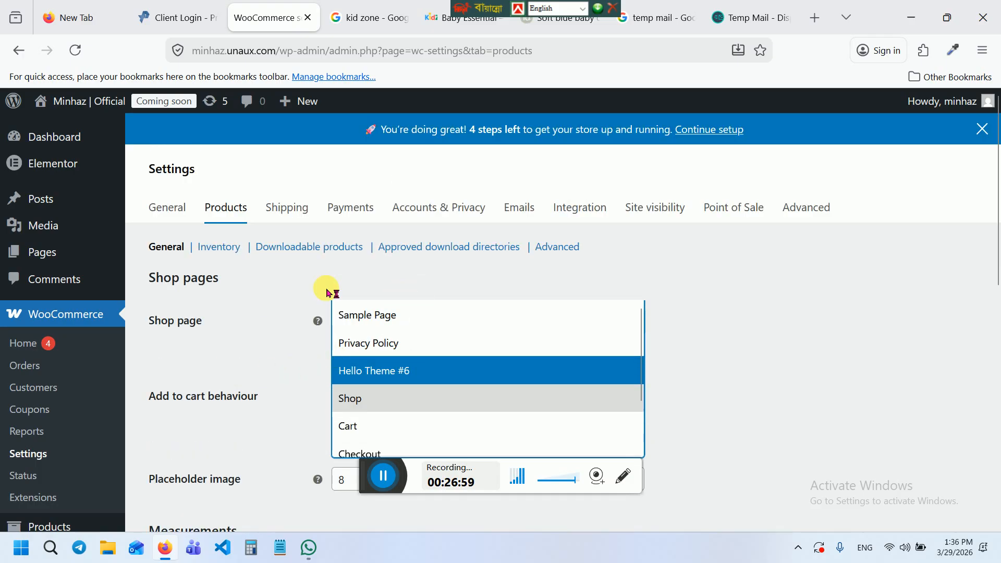
pyautogui.click(683, 327)
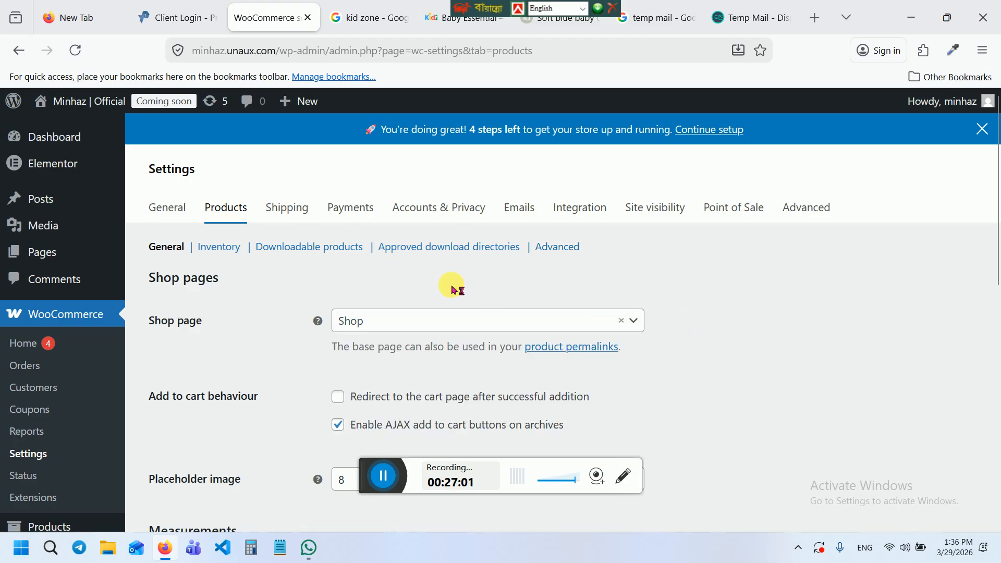
pyautogui.click(296, 213)
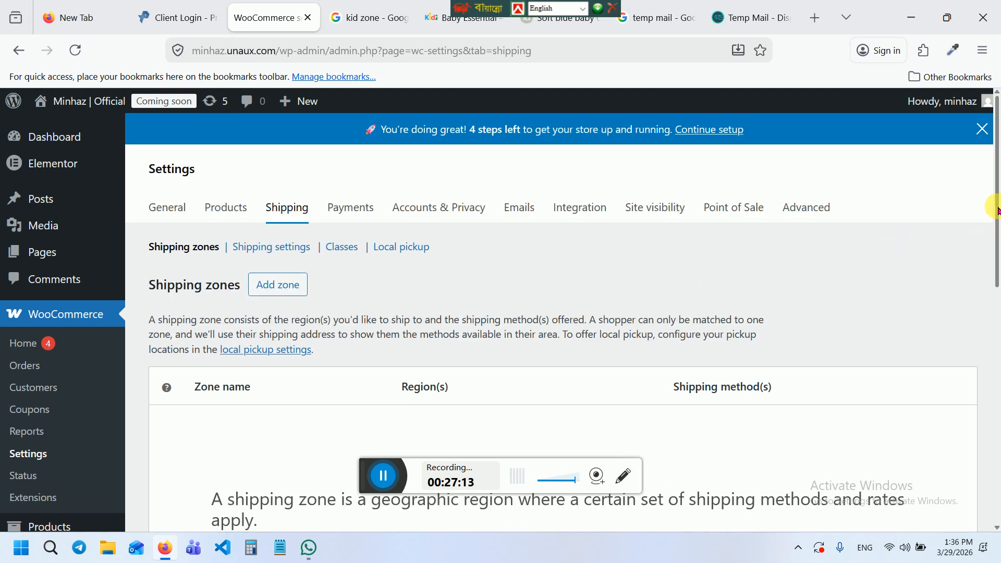
# Add a new shipping zone named Sherpur, leaving its region as Everywhere
pyautogui.moveTo(996, 214); pyautogui.dragTo(997, 334)
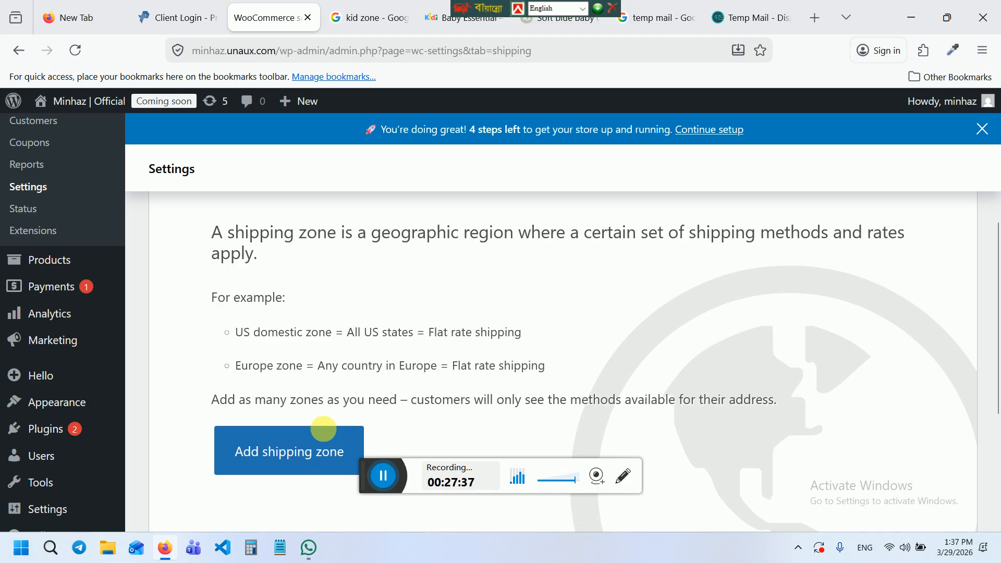
pyautogui.click(285, 447)
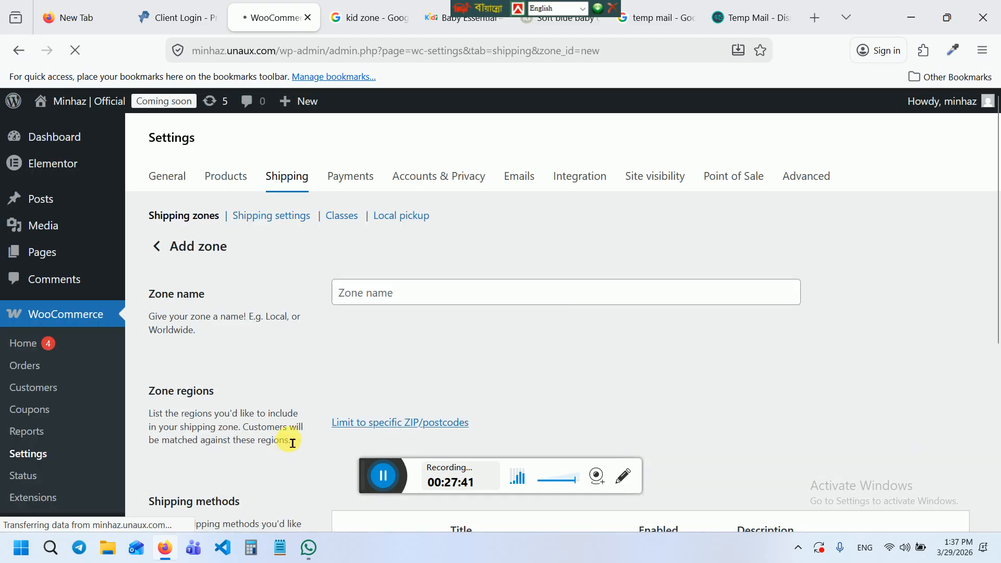
pyautogui.click(416, 298)
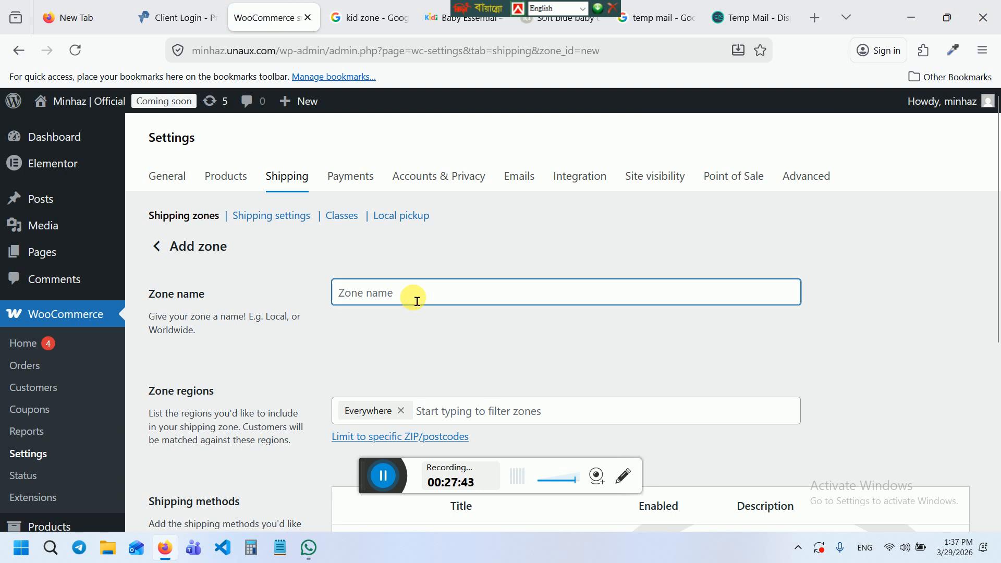
pyautogui.write('Sherp')
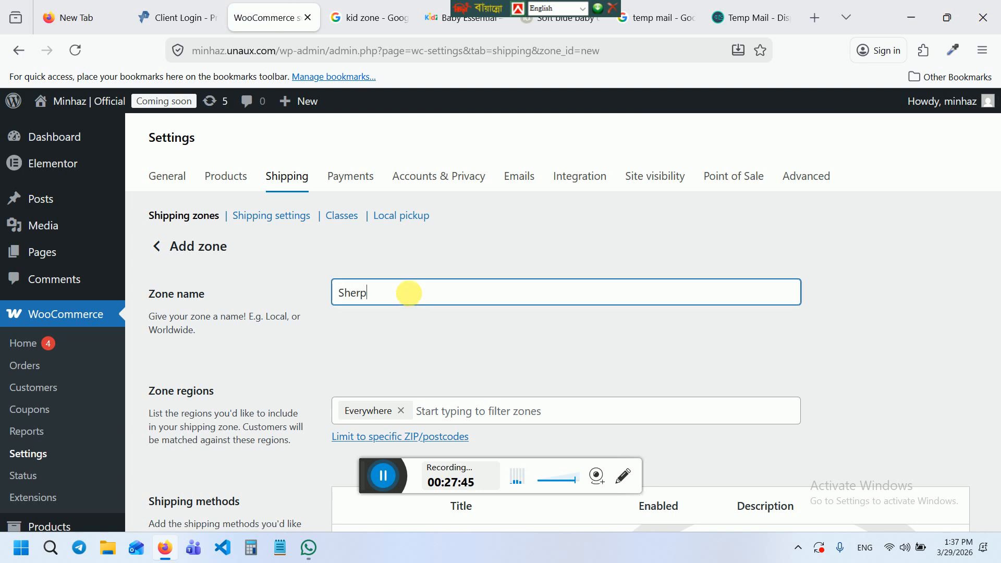
pyautogui.write('ur')
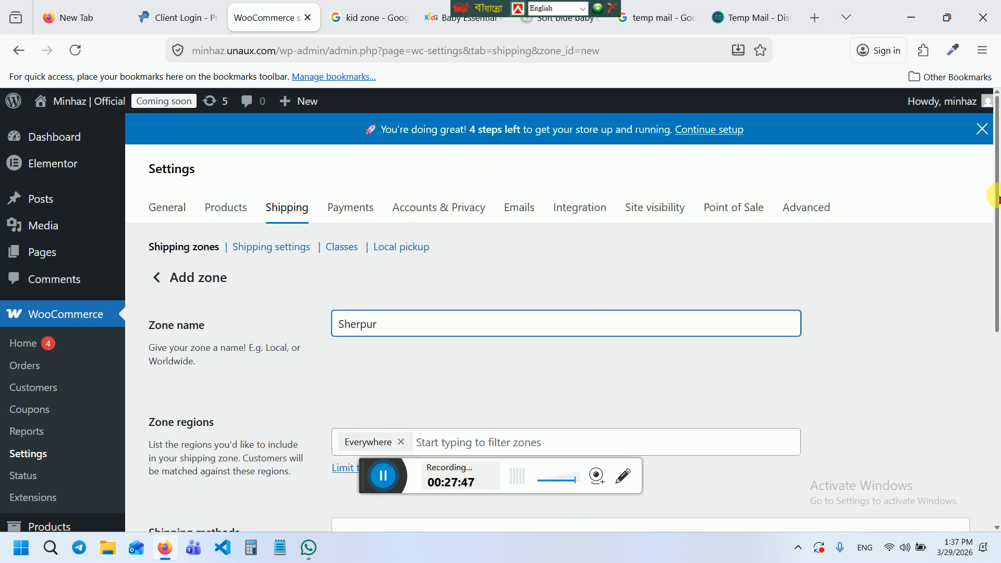
pyautogui.moveTo(996, 198); pyautogui.dragTo(997, 368)
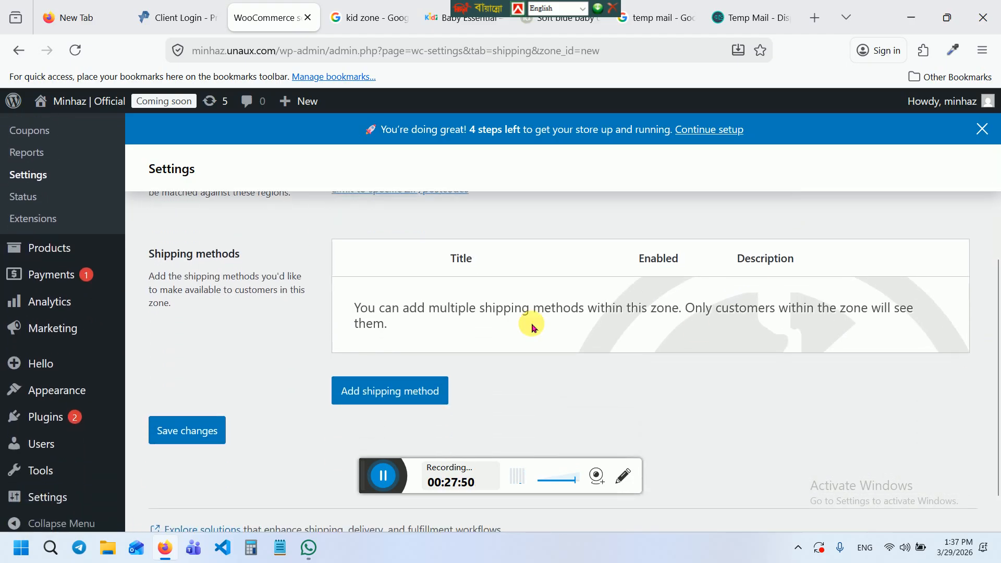
# Choose Free shipping, not Flat rate, as the Sherpur zone's method and continue to its setup
pyautogui.click(413, 399)
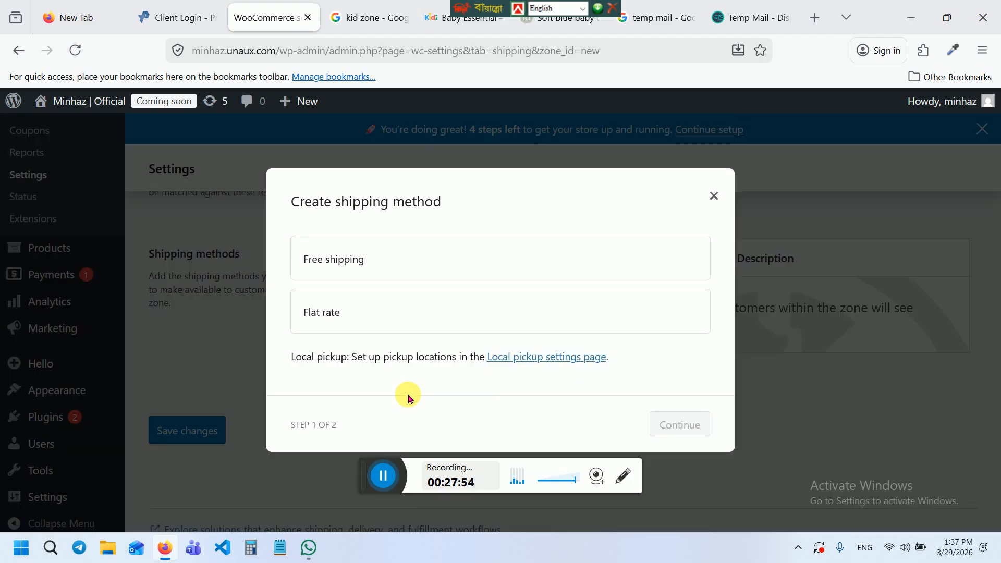
pyautogui.click(365, 259)
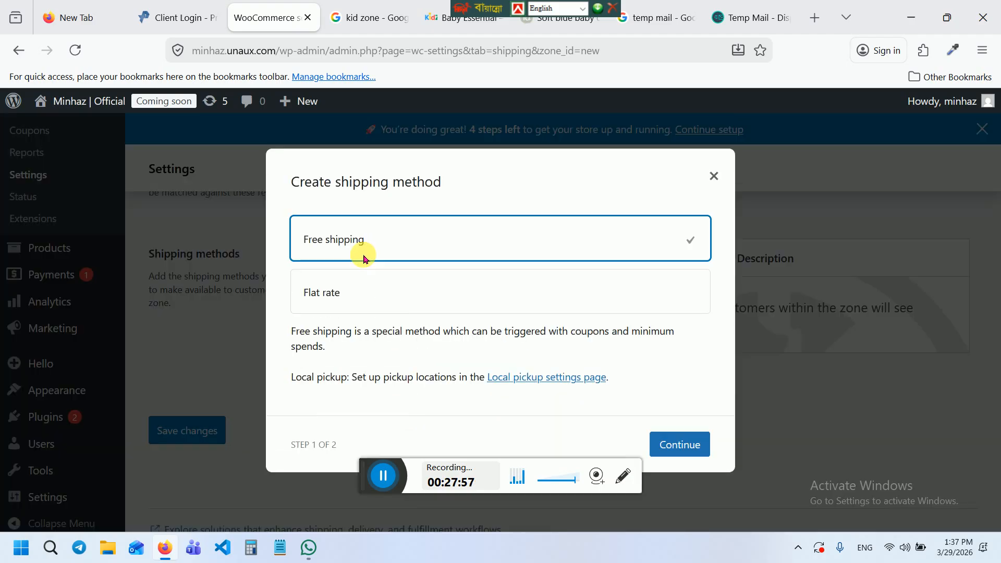
pyautogui.click(339, 307)
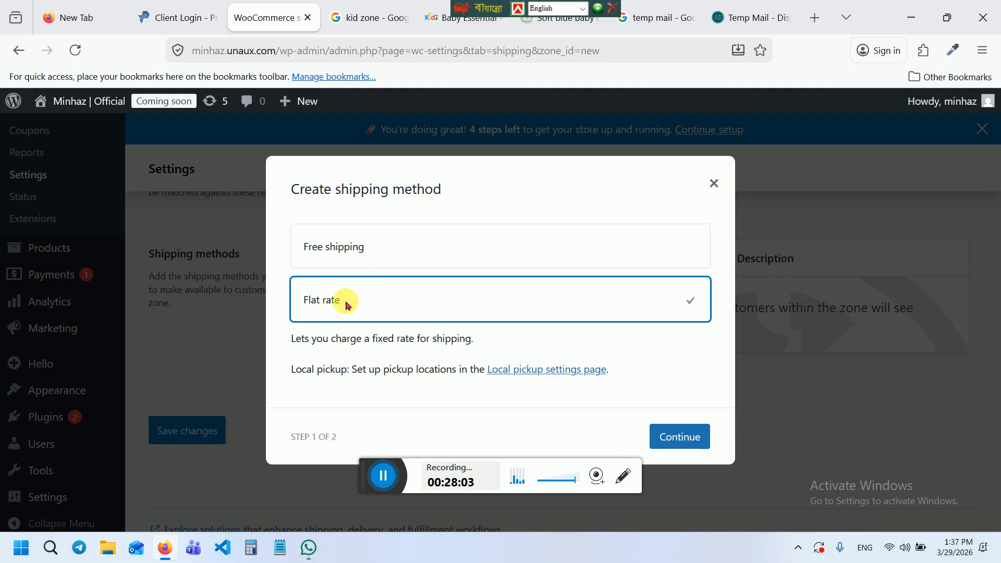
pyautogui.click(356, 247)
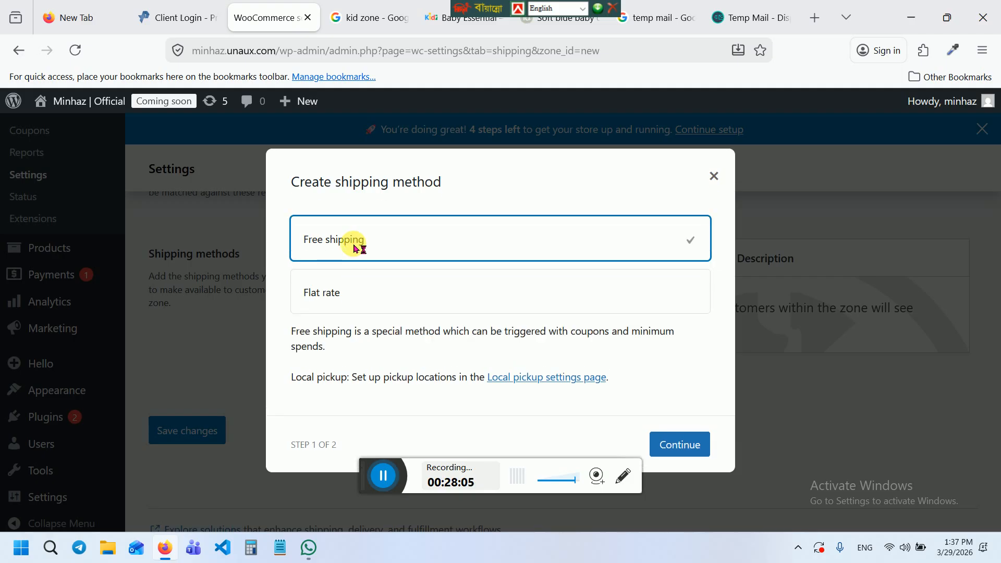
pyautogui.click(676, 443)
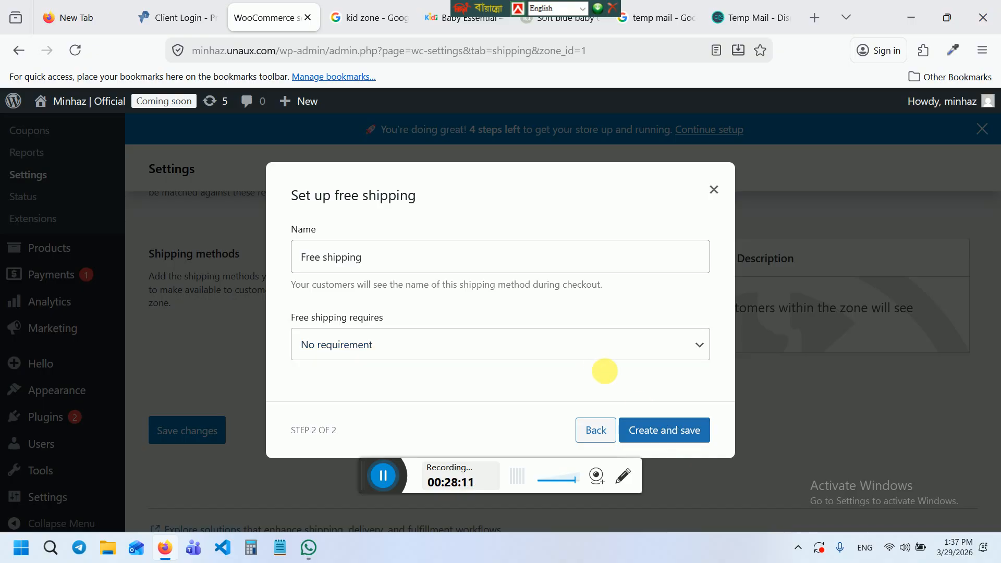
# Make free shipping require a minimum order amount of 1000, then create and save the method
pyautogui.click(429, 254)
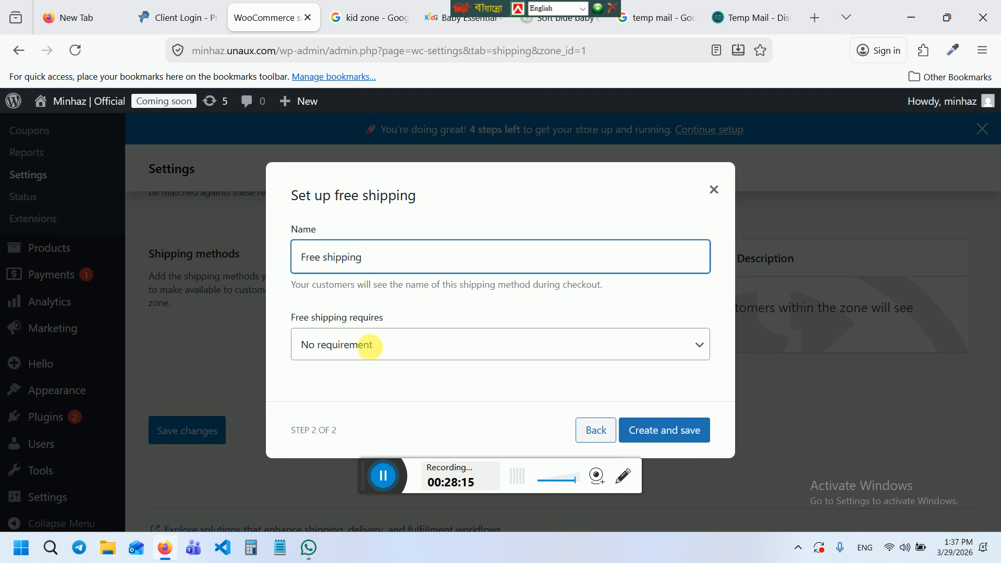
pyautogui.click(381, 344)
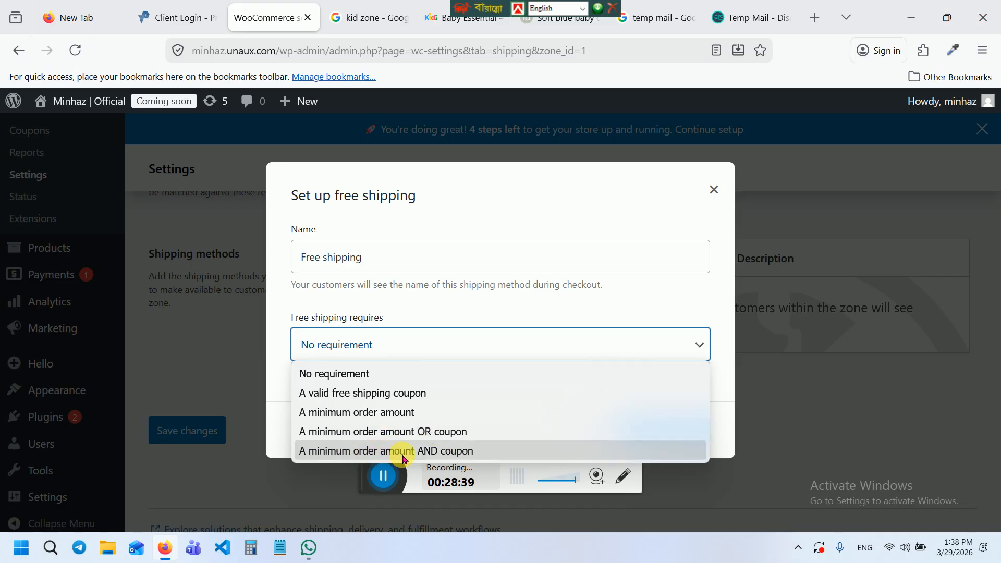
pyautogui.click(372, 416)
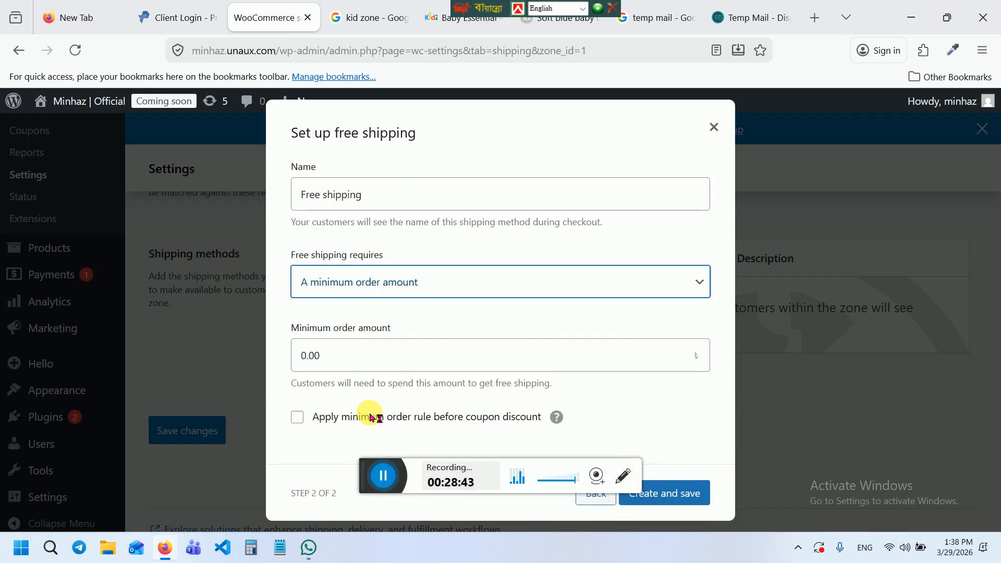
pyautogui.click(339, 364)
pyautogui.write('1000')
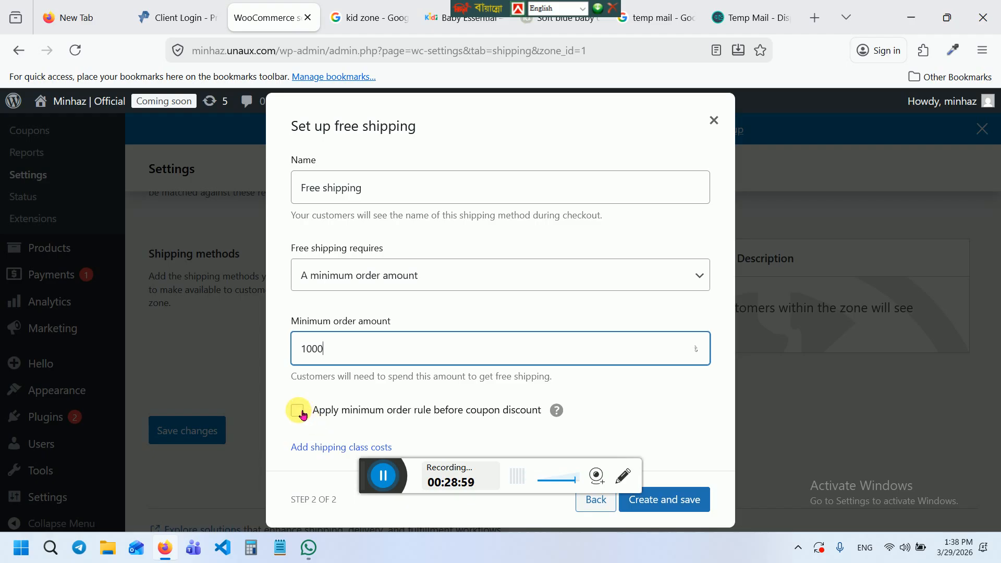
pyautogui.click(679, 509)
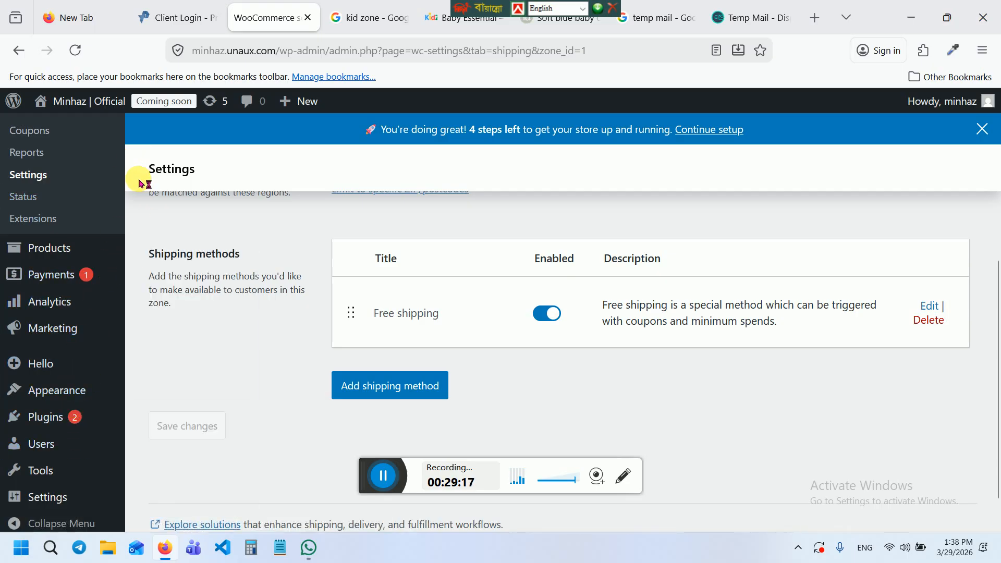
# Open a blank Add new product form, then switch to the temp mail Google results
pyautogui.moveTo(58, 242)
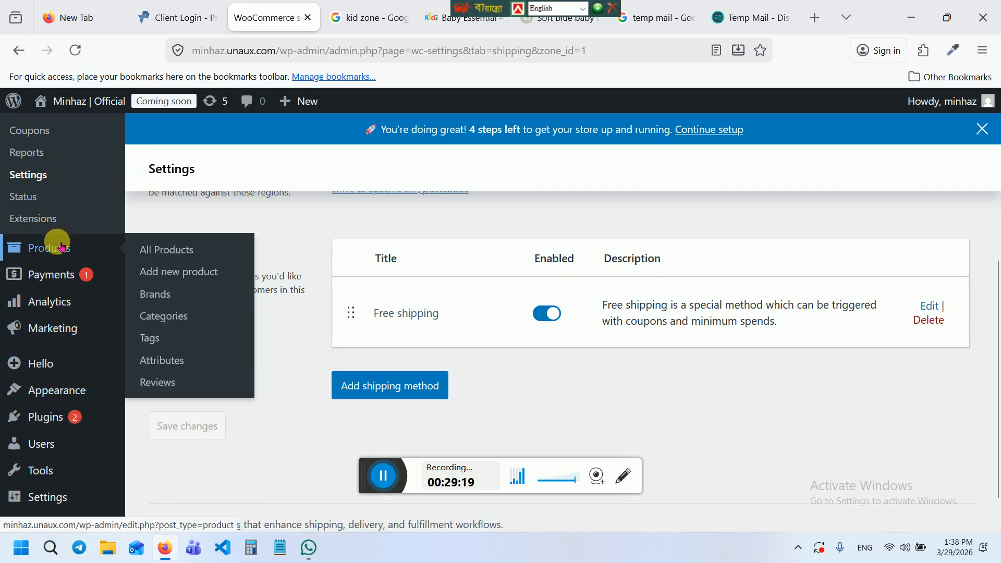
pyautogui.click(179, 268)
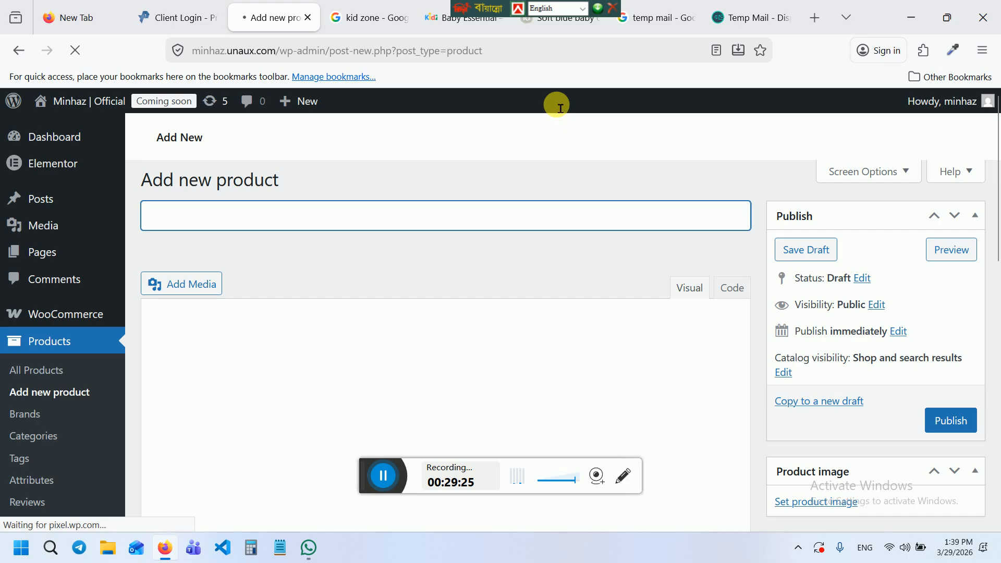
pyautogui.click(655, 21)
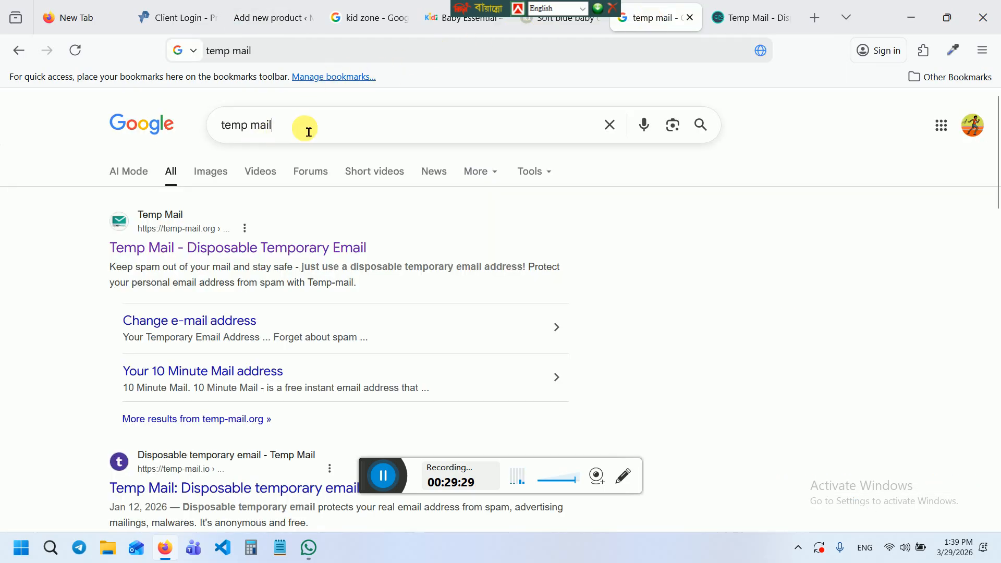
# Search Google for 'baby clothe' using the suggestion list
pyautogui.moveTo(303, 128); pyautogui.dragTo(197, 127)
pyautogui.write('bab')
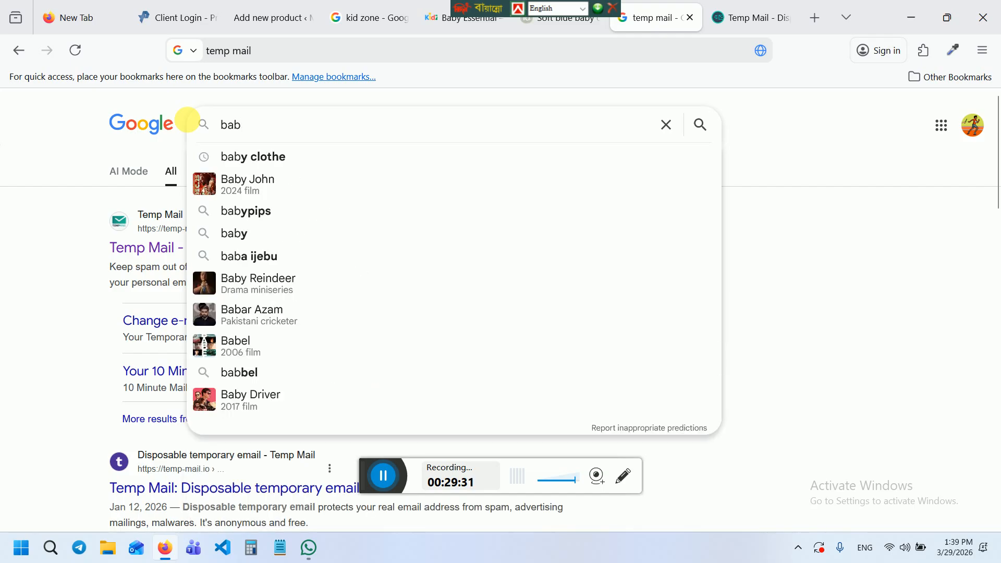
pyautogui.press('Down')
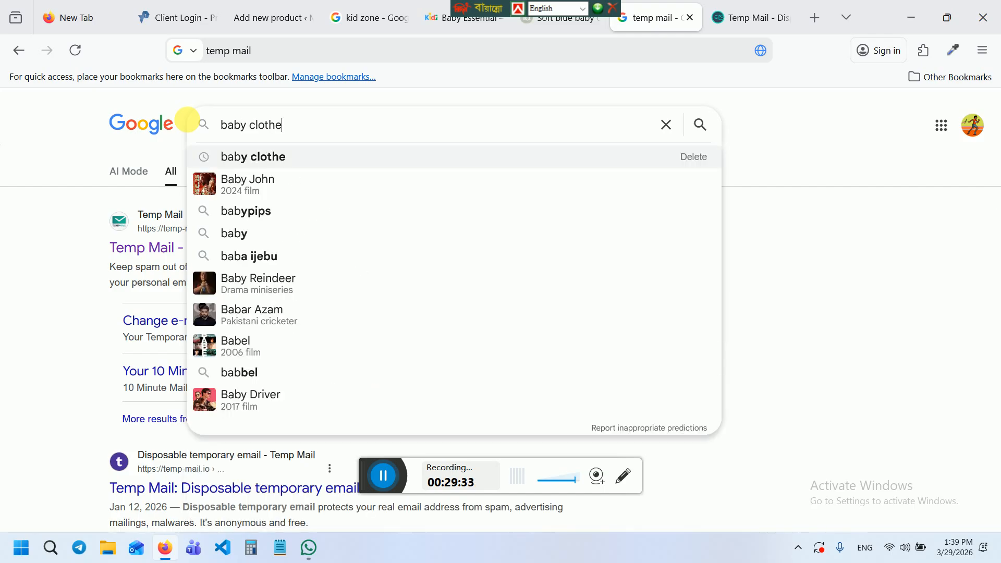
pyautogui.press('Return')
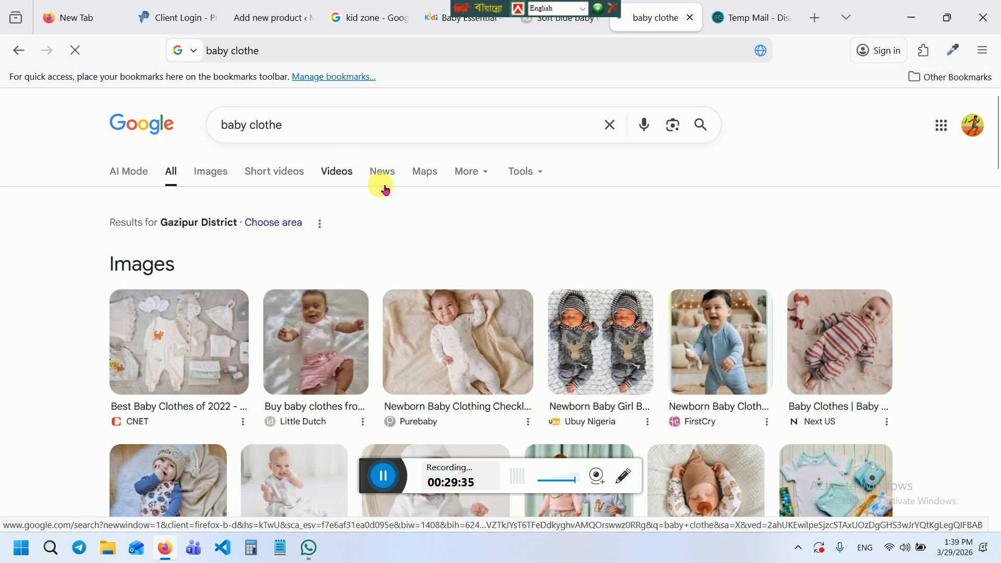
# Search for 'baby toys shop' and open Othoba.com's kids toys result
pyautogui.click(397, 127)
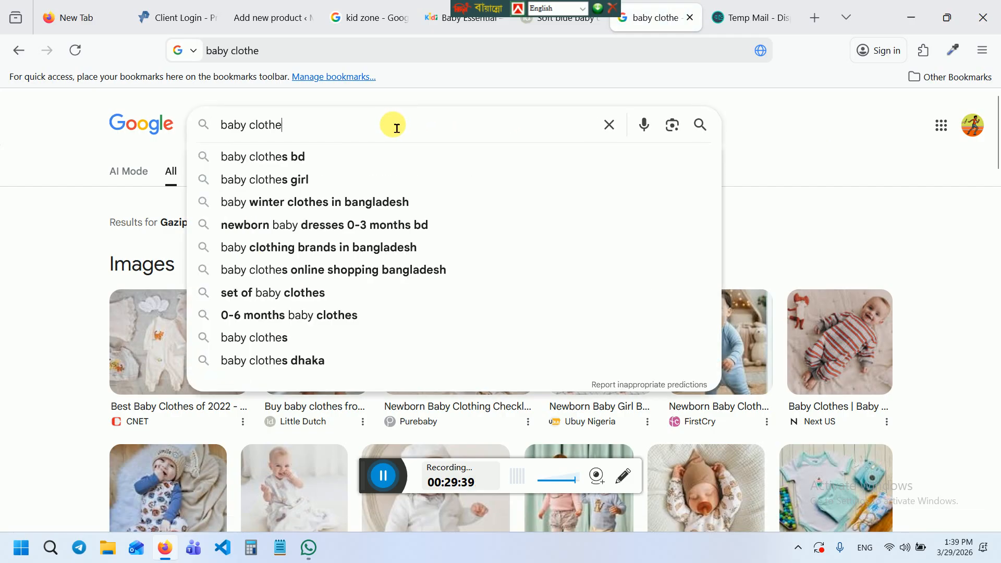
pyautogui.press('BackSpace')
pyautogui.press('BackSpace')
pyautogui.press('BackSpace')
pyautogui.press('BackSpace')
pyautogui.press('BackSpace')
pyautogui.press('BackSpace')
pyautogui.write('to')
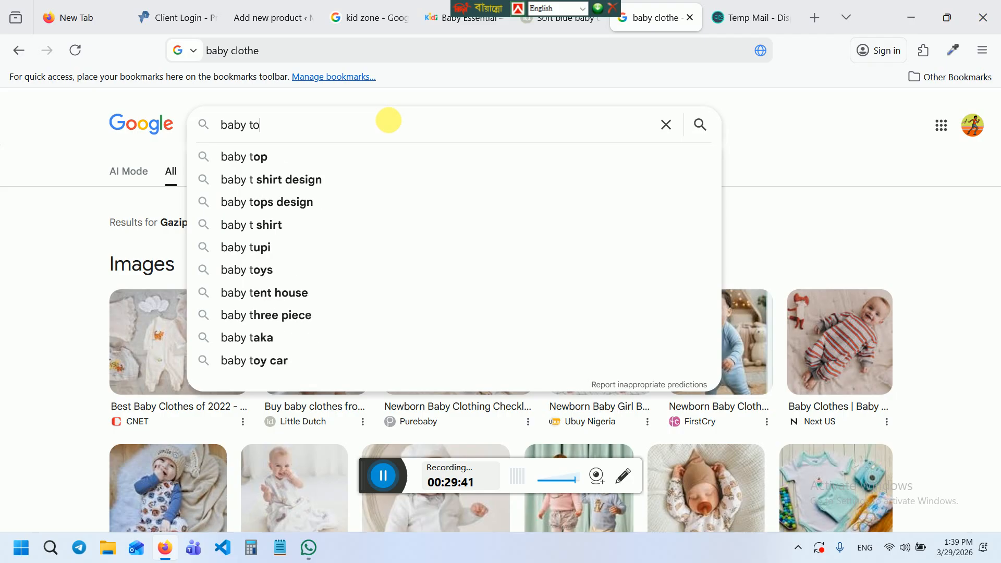
pyautogui.write('ys')
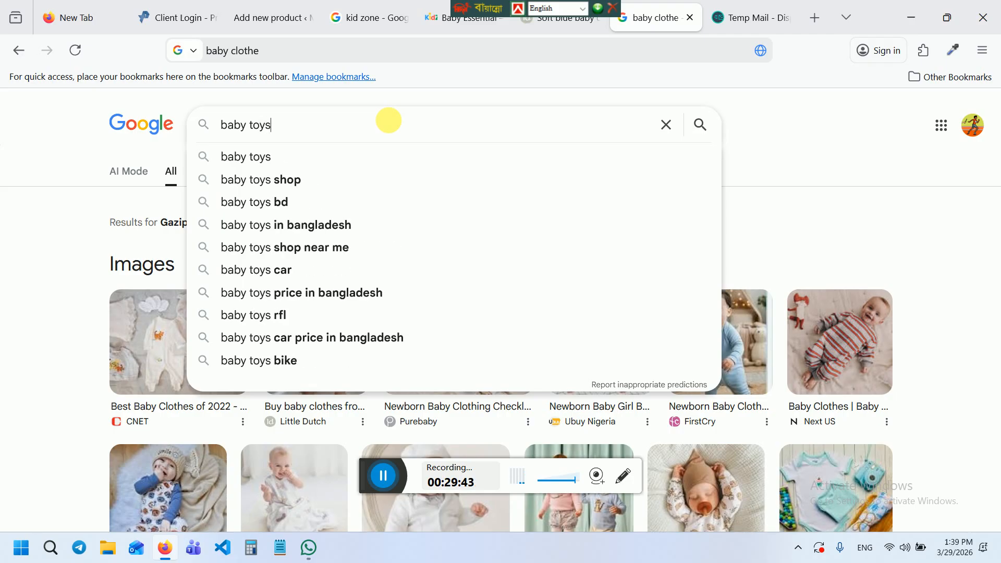
pyautogui.press('Down')
pyautogui.press('Down')
pyautogui.press('Down')
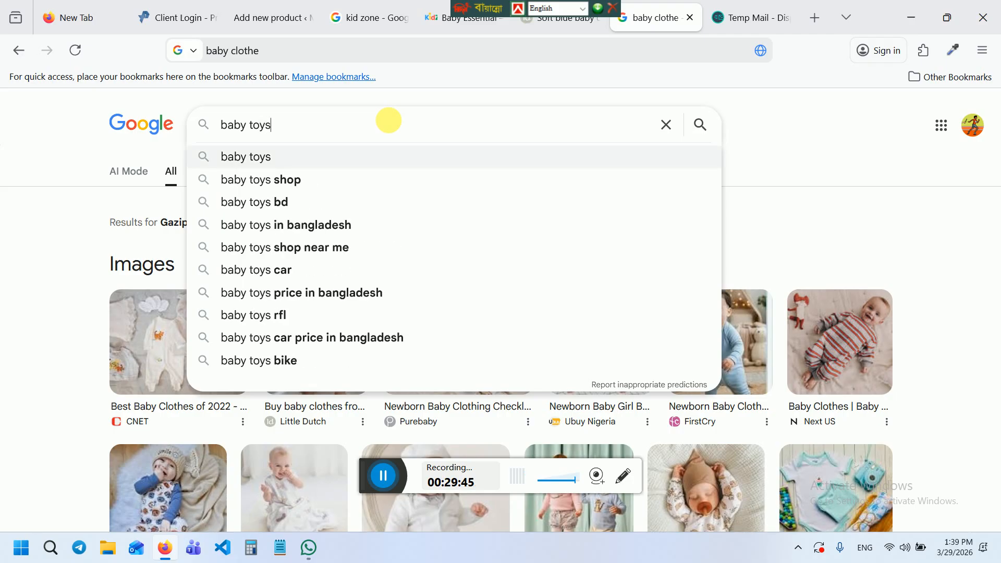
pyautogui.press('Up')
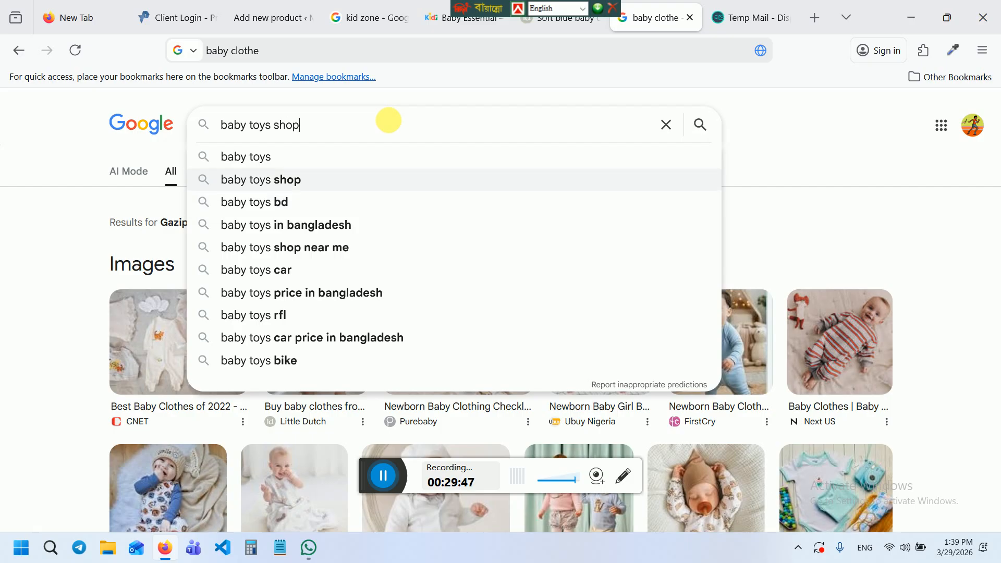
pyautogui.press('Return')
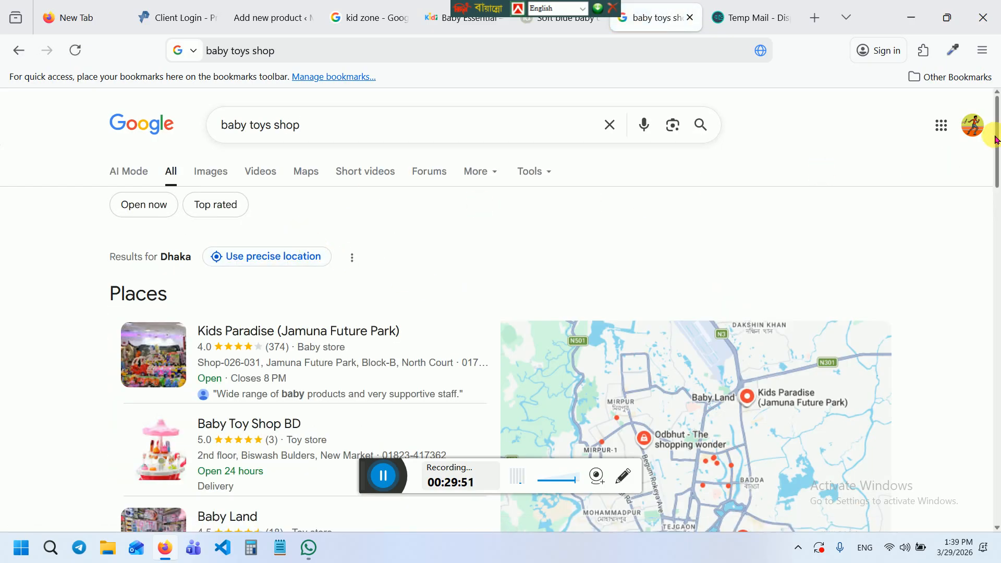
pyautogui.moveTo(996, 139); pyautogui.dragTo(996, 229)
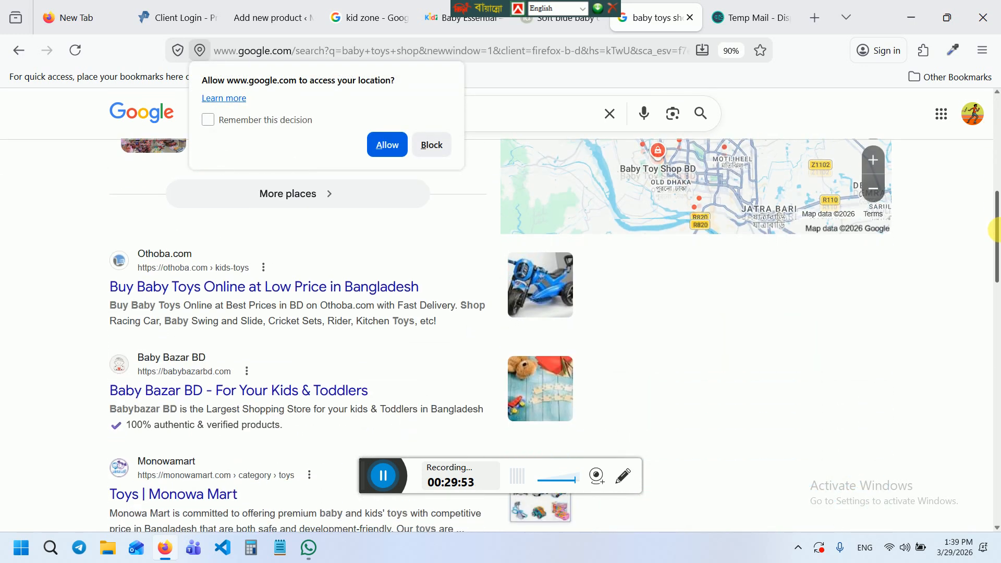
pyautogui.click(283, 286)
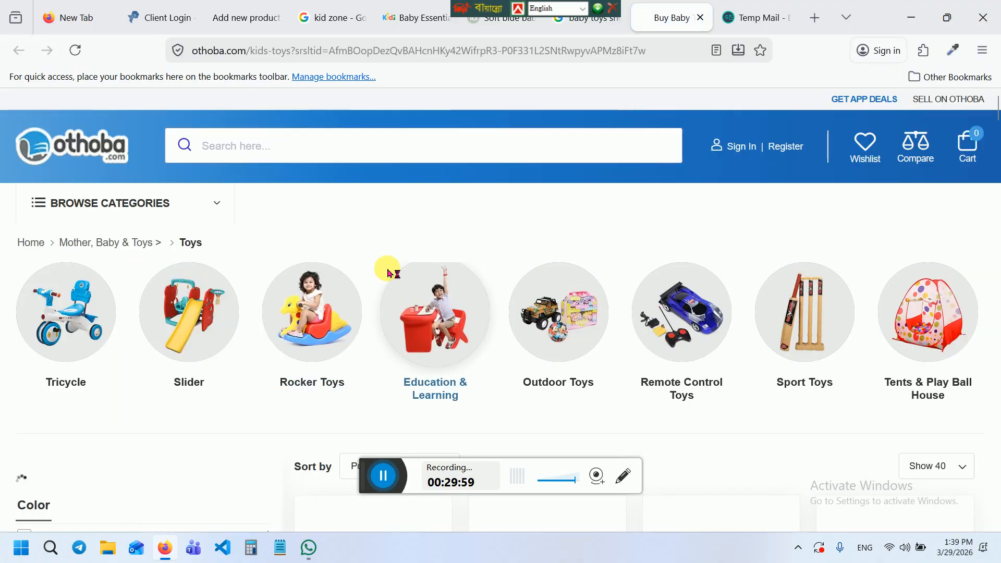
# Open Othoba's Tricycle category and go to the Commando Bike product page
pyautogui.click(68, 311)
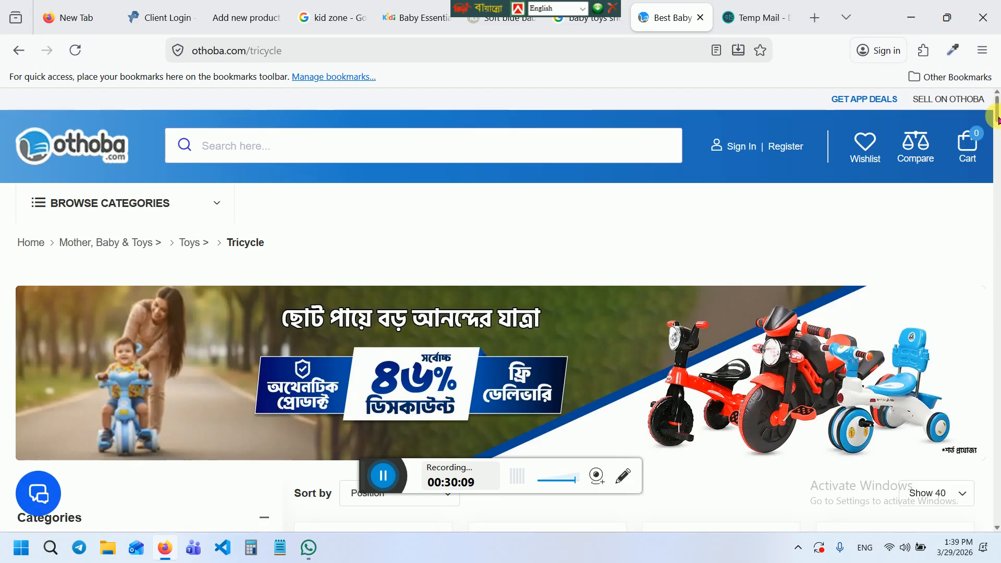
pyautogui.moveTo(997, 119); pyautogui.dragTo(997, 124)
pyautogui.moveTo(997, 130); pyautogui.dragTo(997, 142)
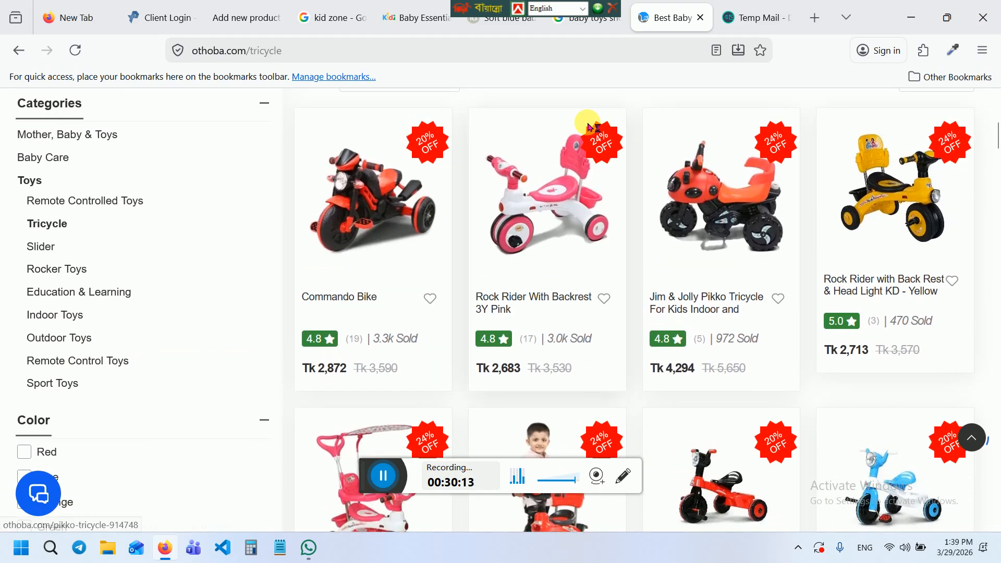
pyautogui.click(370, 185)
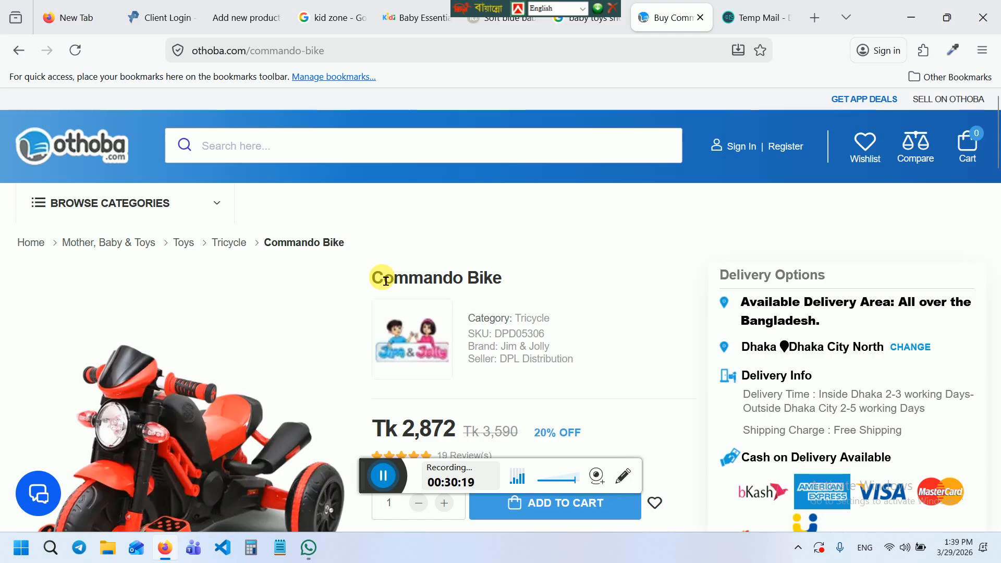
# Copy the title 'Commando Bike' from Othoba into the new product's name field
pyautogui.moveTo(386, 282); pyautogui.dragTo(523, 279)
pyautogui.hotkey('ctrl', 'c')
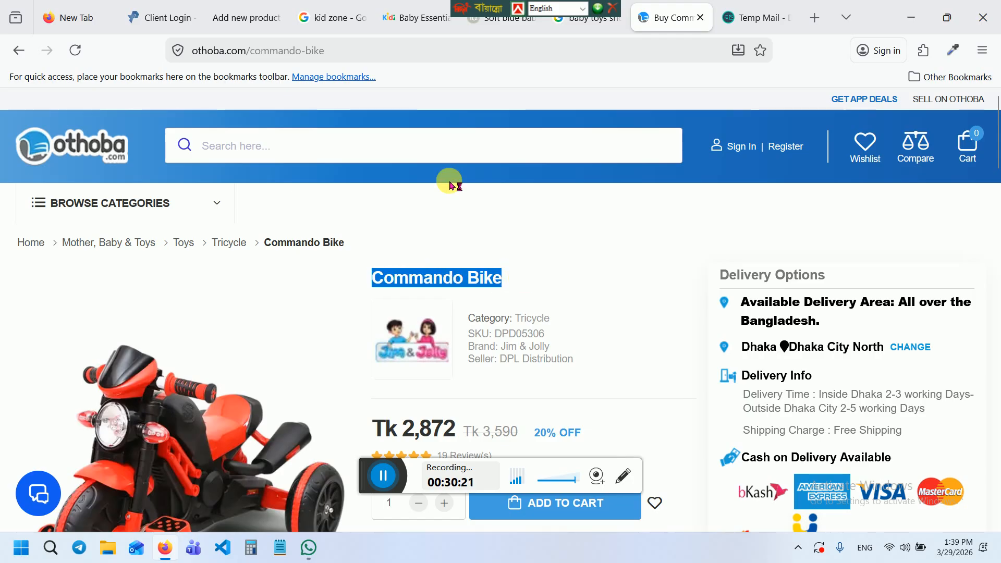
pyautogui.click(226, 11)
pyautogui.hotkey('ctrl', 'v')
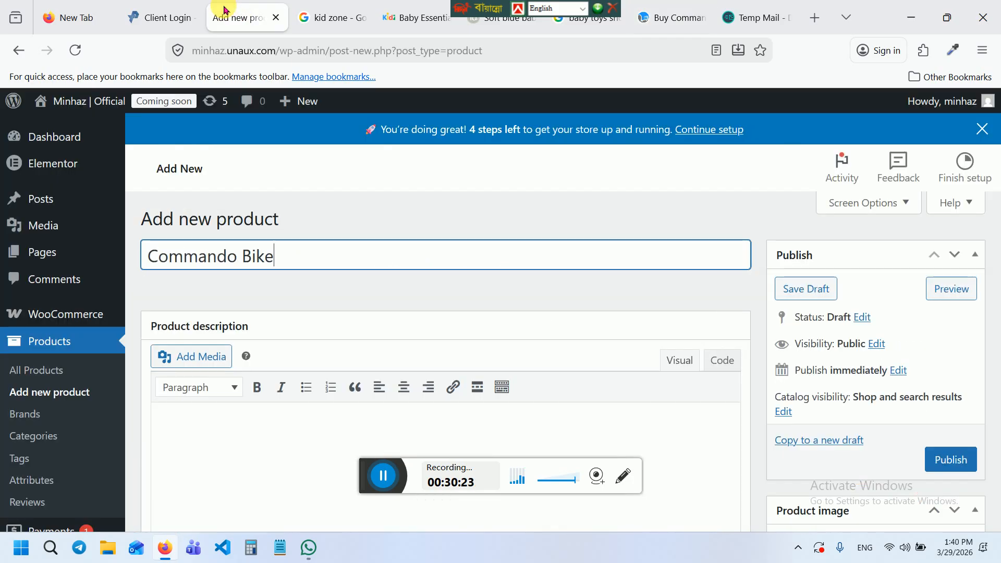
pyautogui.click(221, 428)
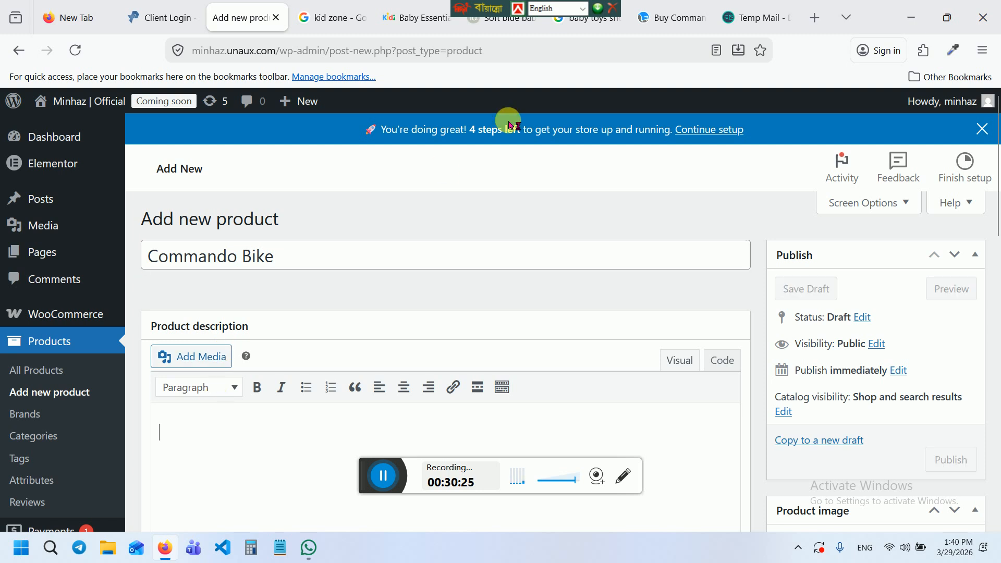
# Copy Commando Bike's full description from Othoba and return to the WordPress product
pyautogui.click(670, 17)
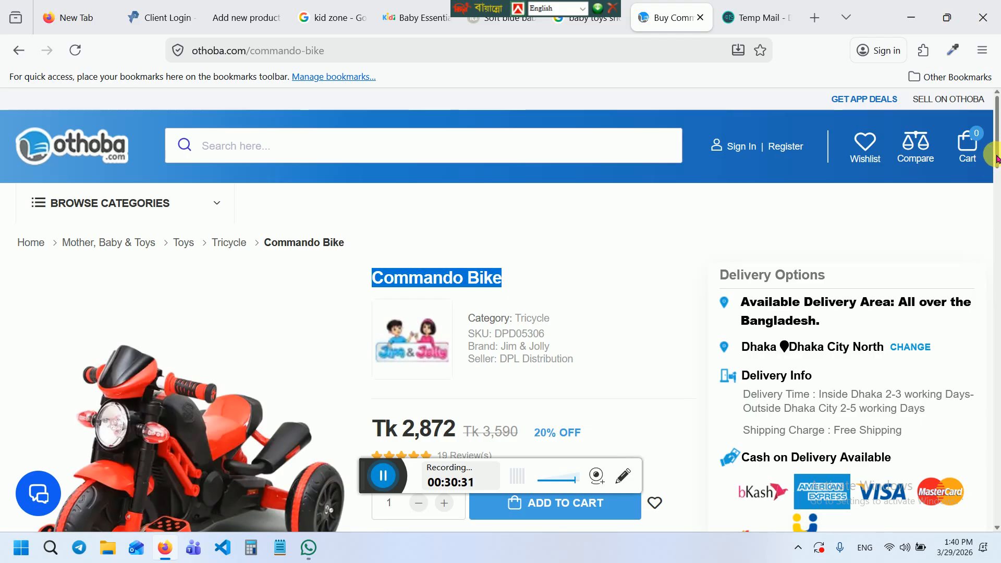
pyautogui.moveTo(996, 160); pyautogui.dragTo(996, 271)
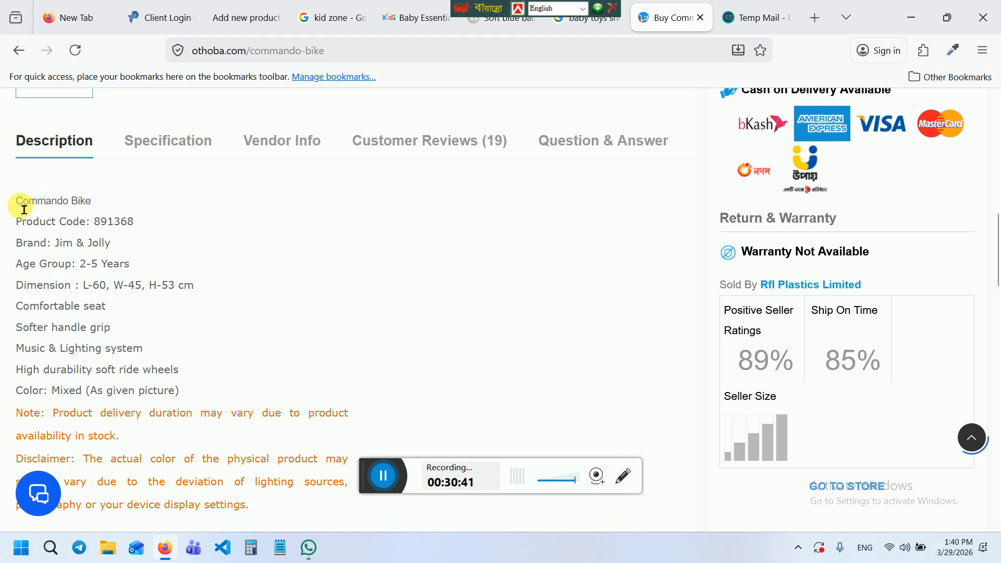
pyautogui.moveTo(24, 210); pyautogui.dragTo(185, 466)
pyautogui.hotkey('ctrl', 'c')
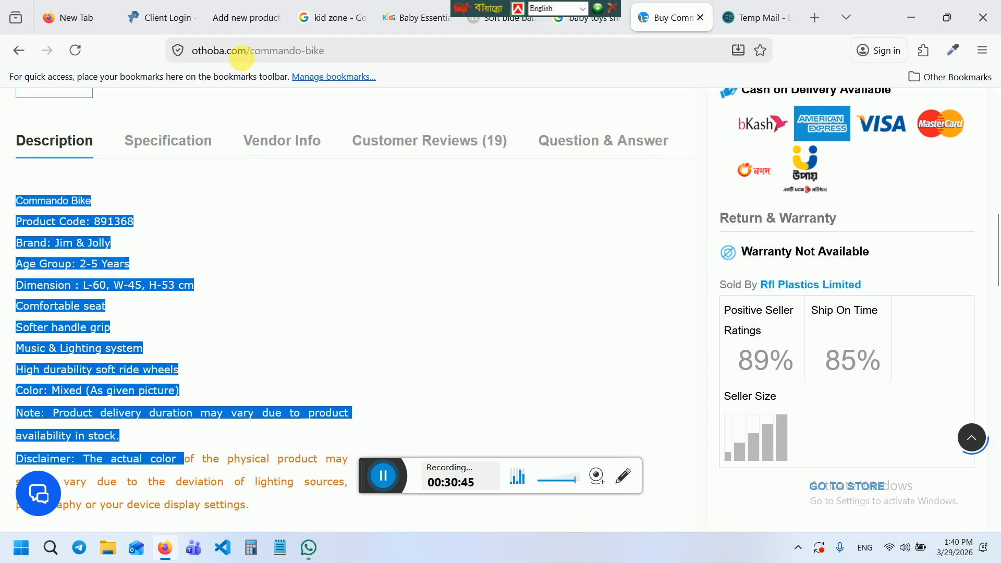
pyautogui.click(240, 17)
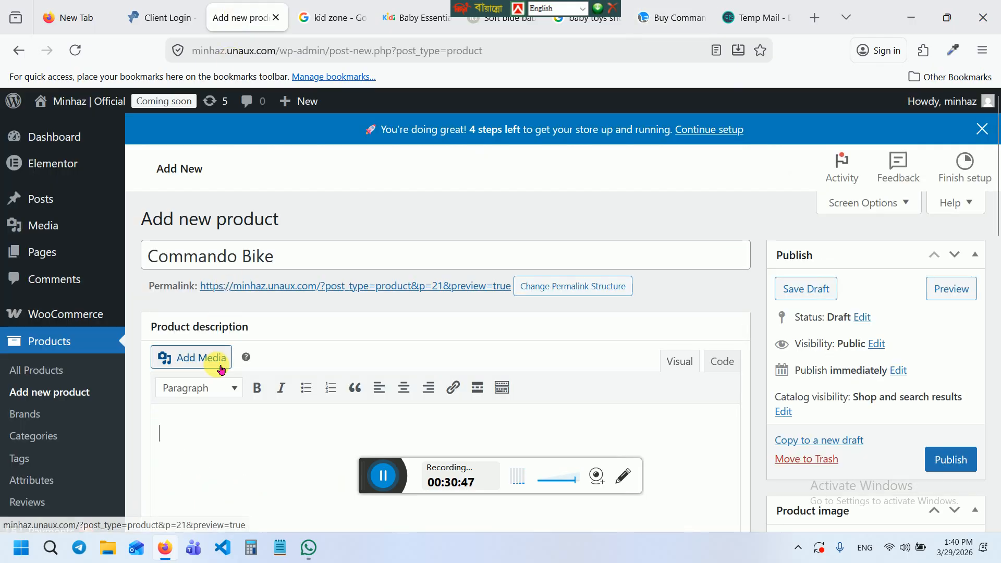
# Paste the Othoba description into the Commando Bike product and tick the Baby Item category
pyautogui.hotkey('ctrl', 'v')
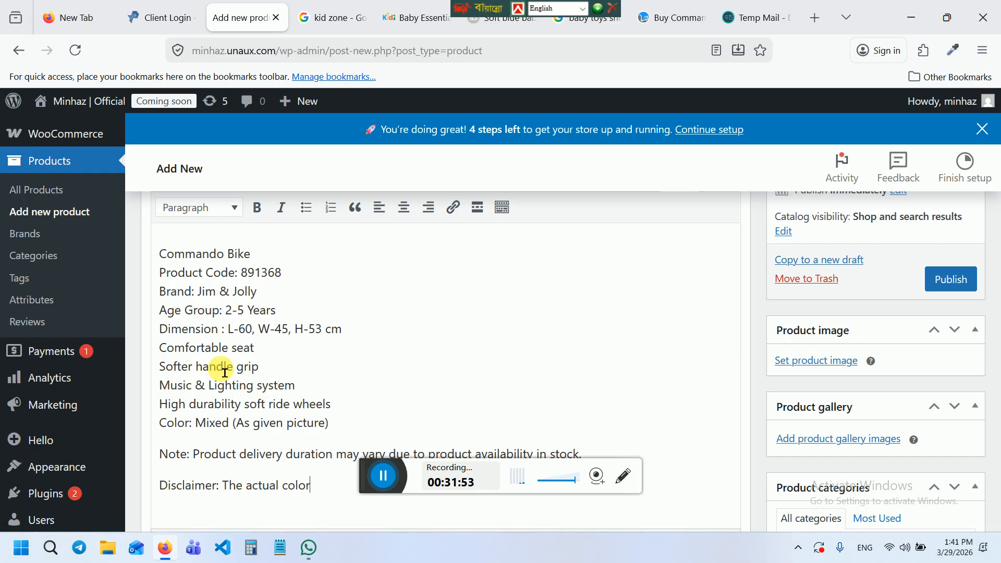
pyautogui.scroll(1, 224, 373)
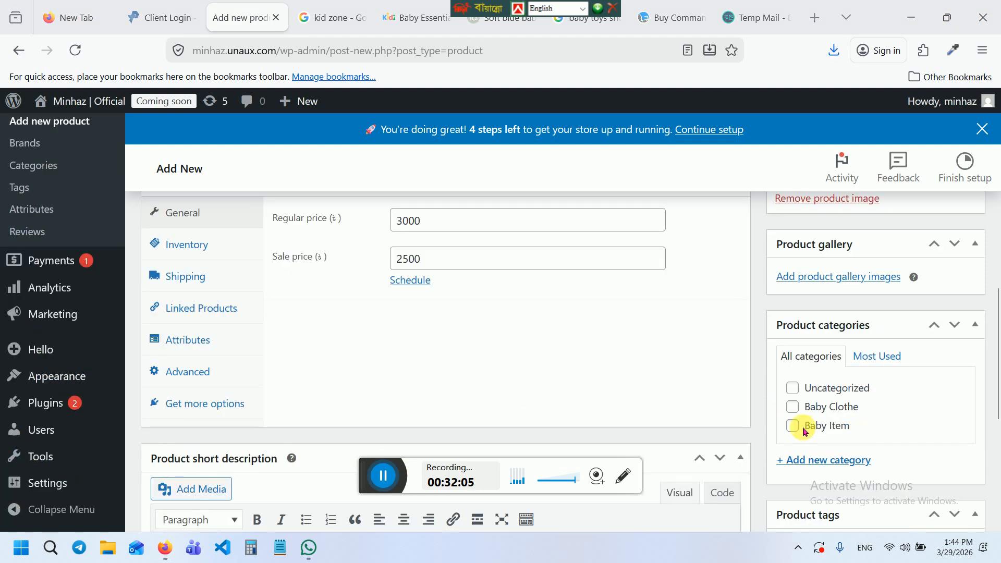
pyautogui.click(793, 426)
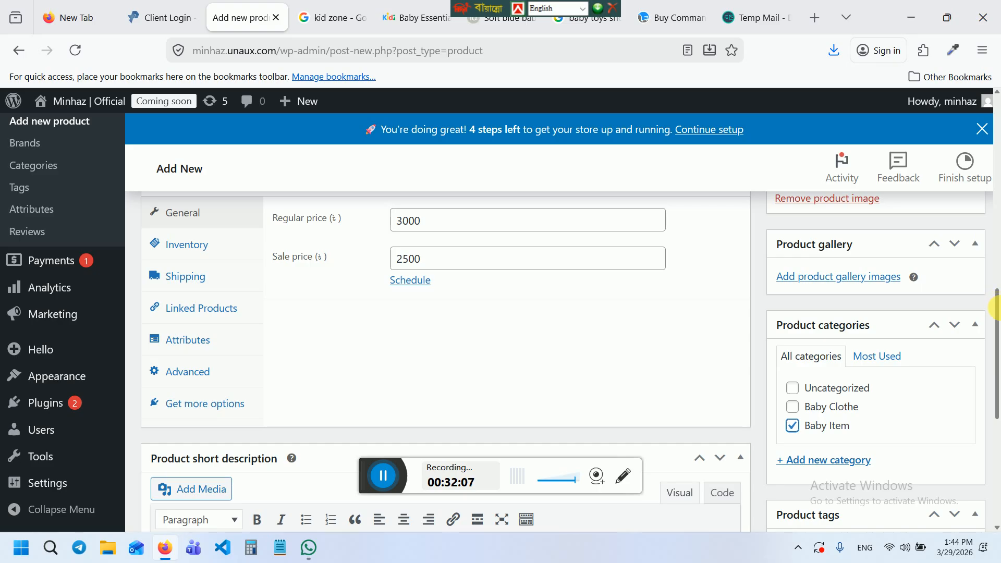
pyautogui.moveTo(997, 315); pyautogui.dragTo(997, 222)
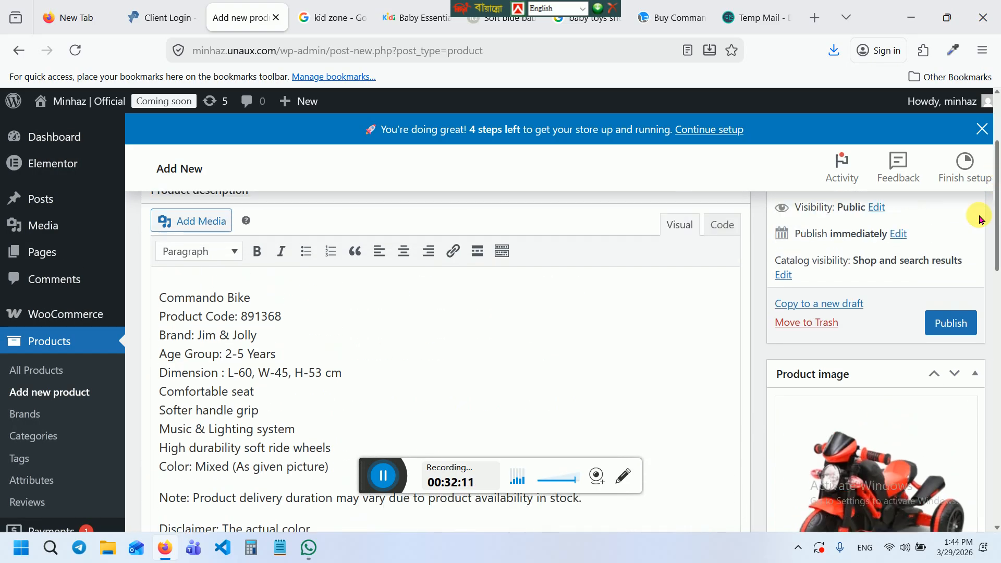
# Publish the Commando Bike product and view its live page showing the 2,500.00 sale price
pyautogui.click(950, 322)
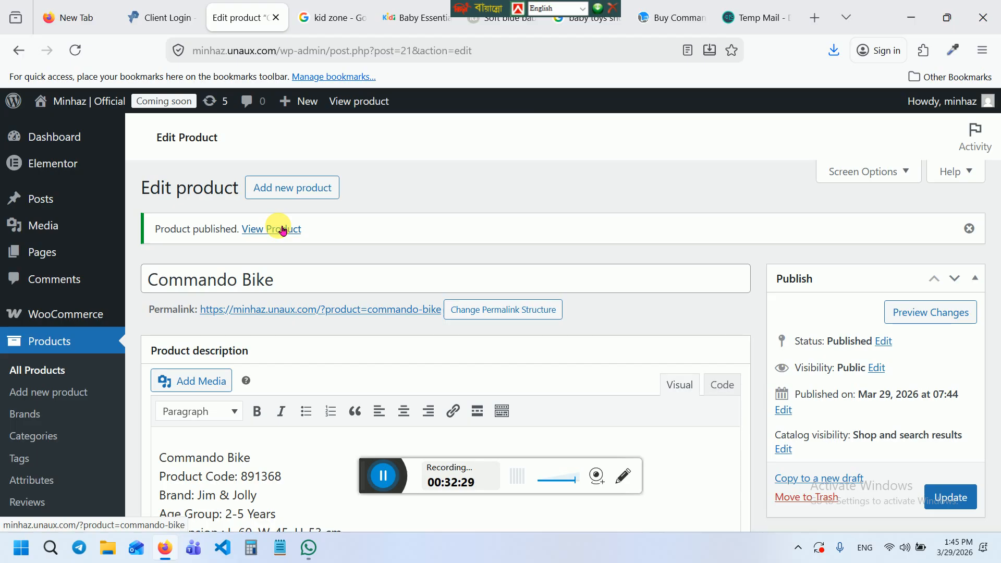
pyautogui.click(282, 230)
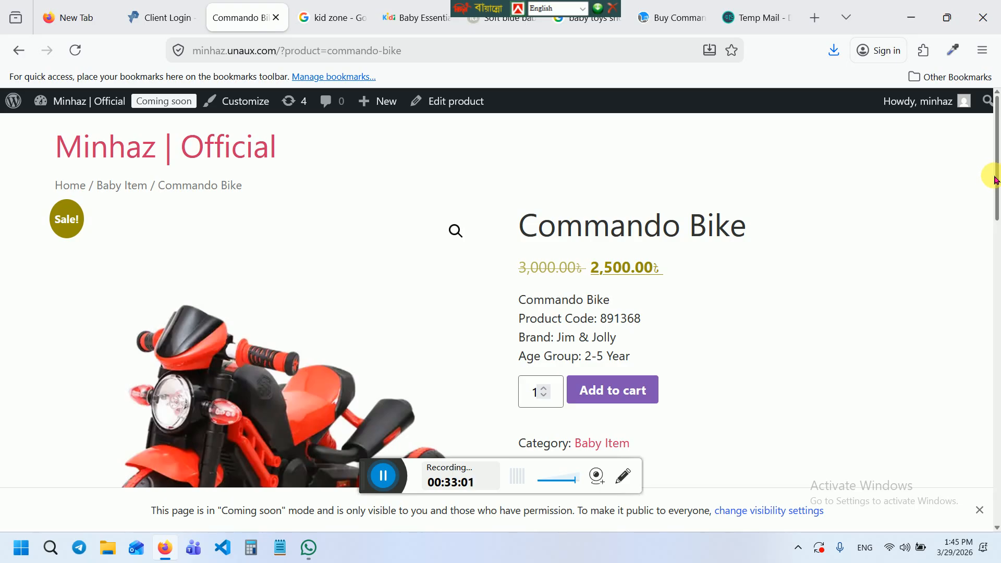
# Add two Commando Bikes to the cart from the product page
pyautogui.moveTo(996, 178); pyautogui.dragTo(996, 222)
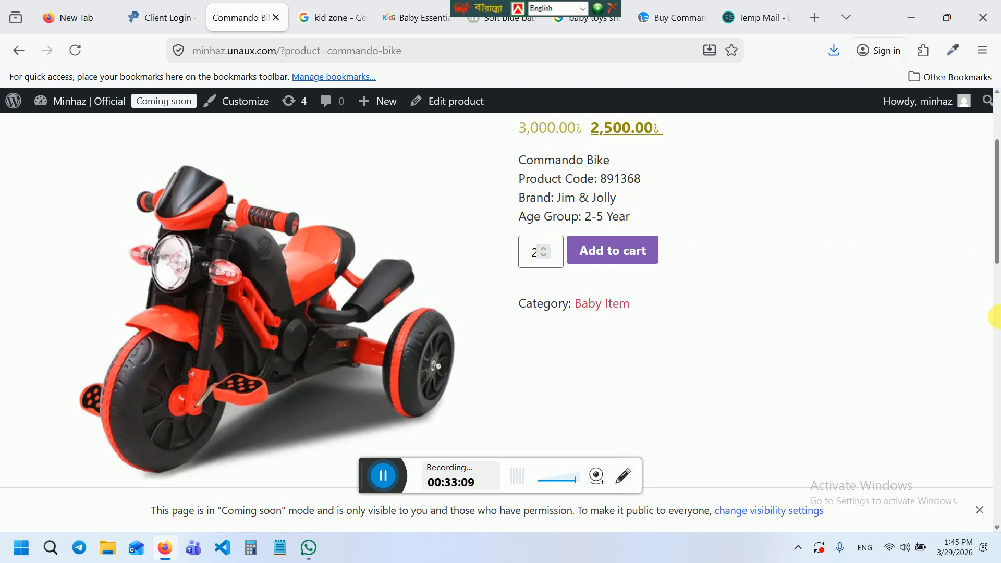
pyautogui.moveTo(997, 255); pyautogui.dragTo(997, 200)
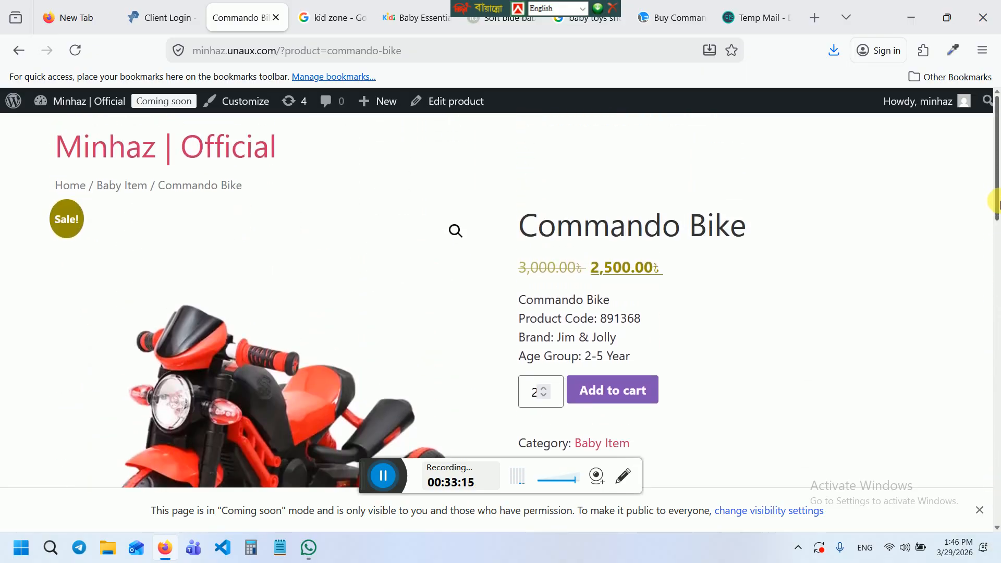
pyautogui.click(599, 391)
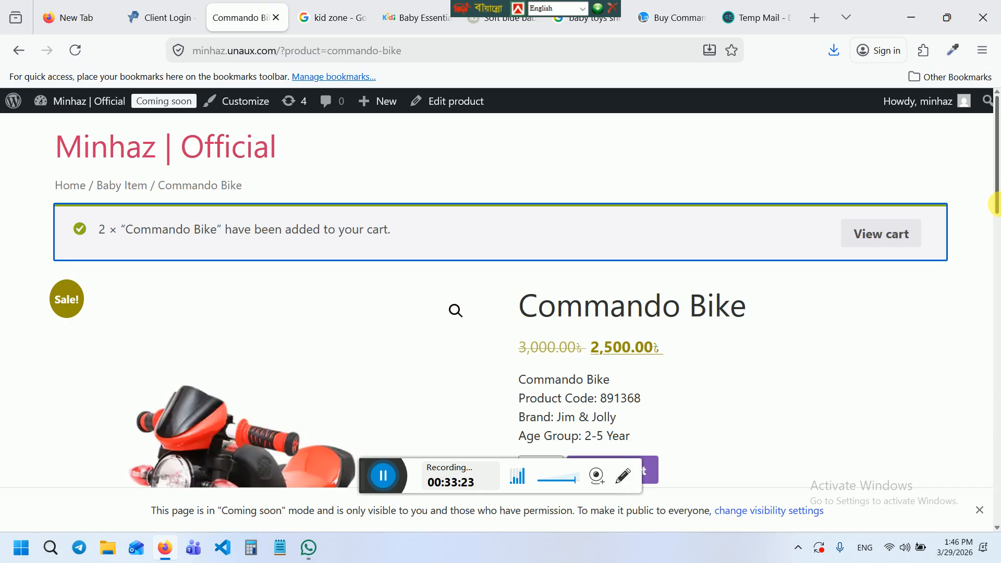
# Check the cart totalling 5,000.00 with free shipping, then go to the admin Dashboard
pyautogui.moveTo(993, 186); pyautogui.dragTo(996, 146)
pyautogui.click(877, 233)
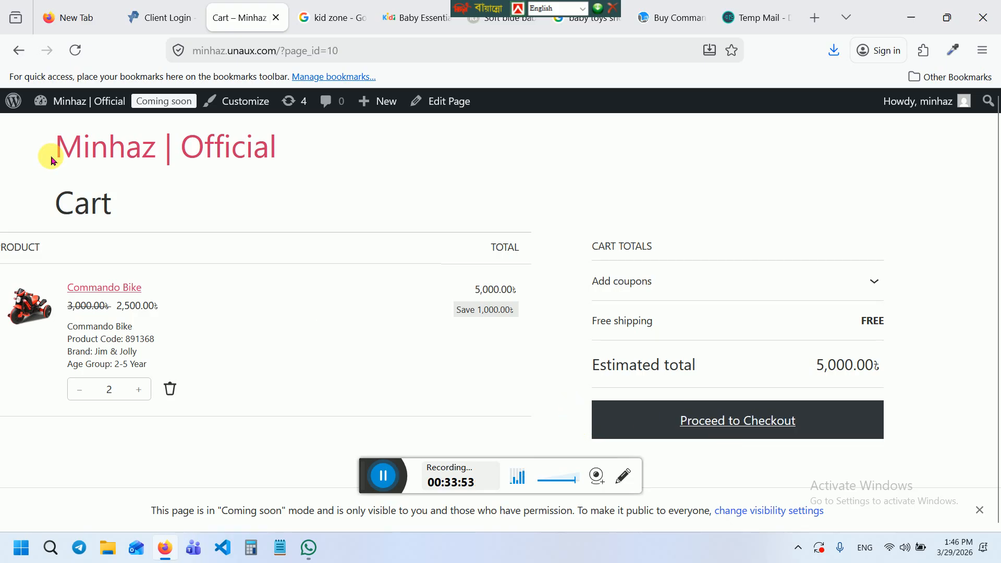
pyautogui.moveTo(63, 101)
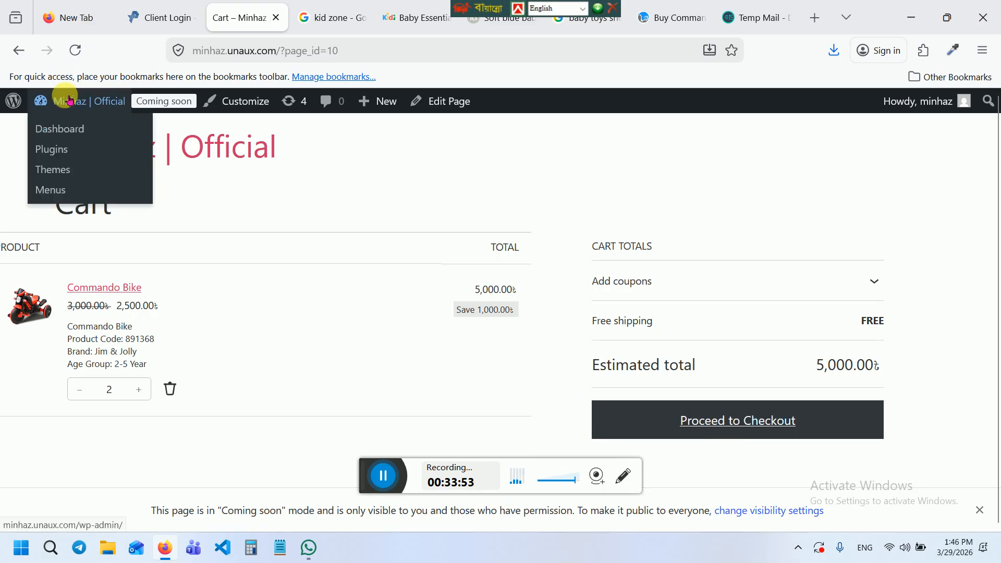
pyautogui.click(49, 128)
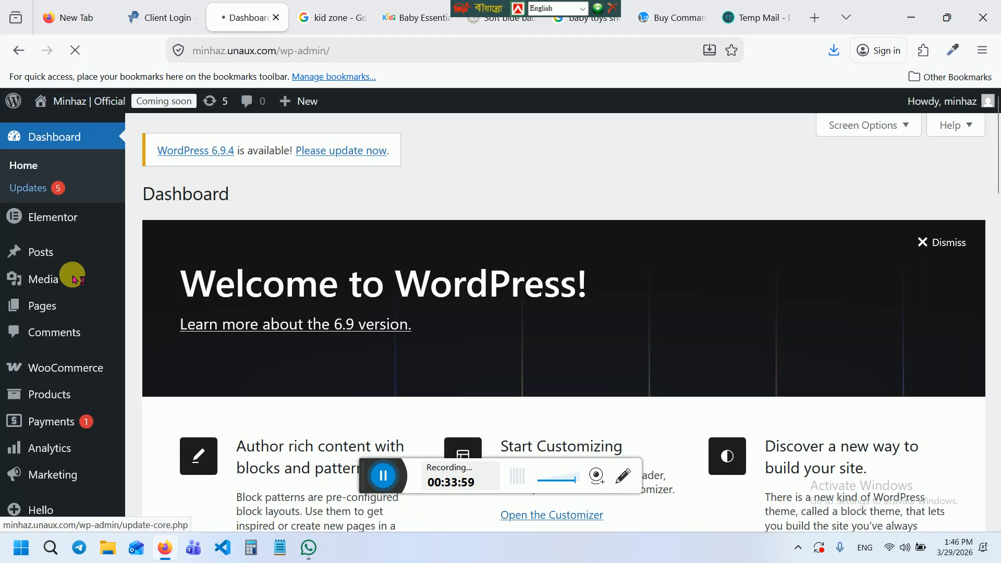
# Create and publish a new page titled 'home', then launch Edit with Elementor
pyautogui.moveTo(54, 300)
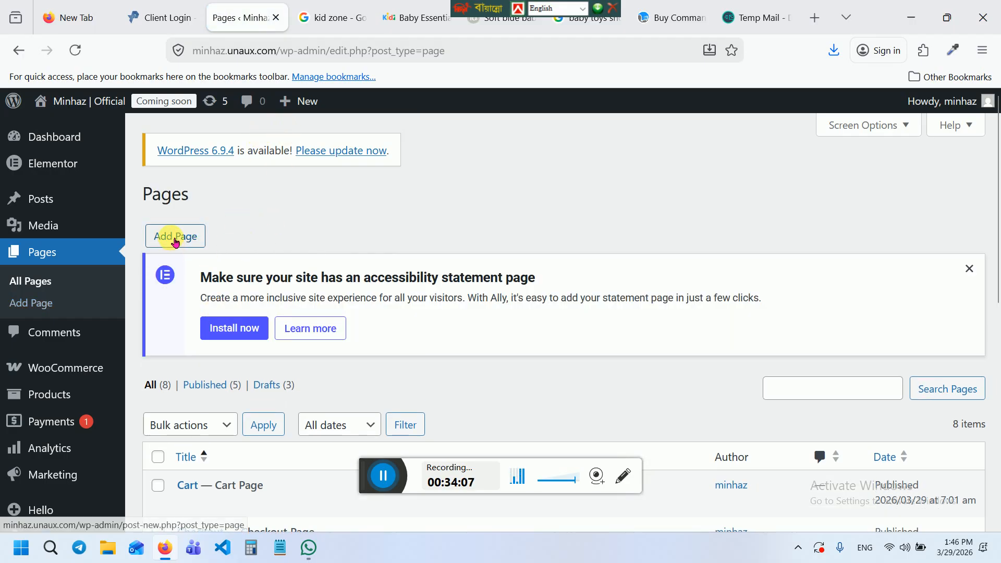
pyautogui.click(176, 239)
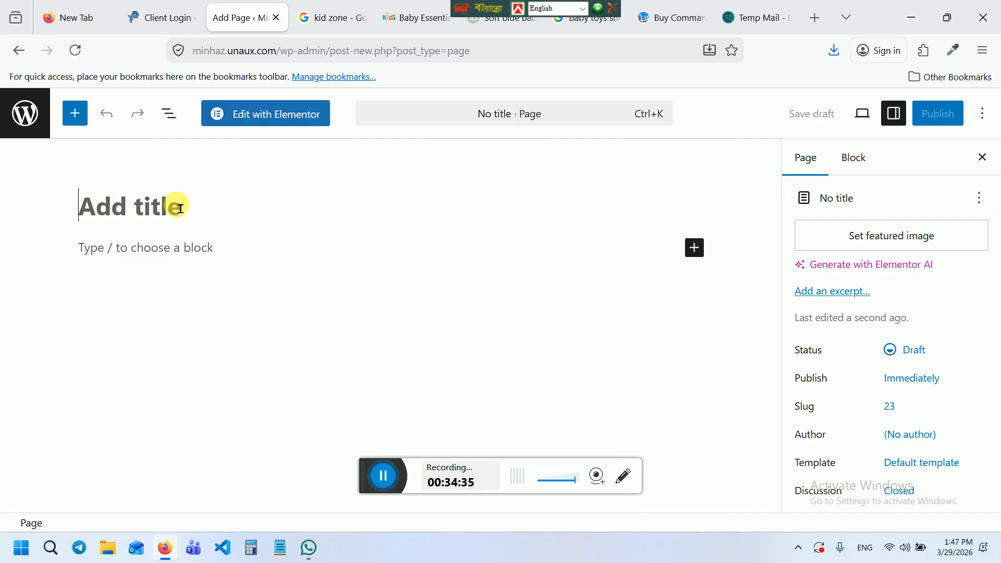
pyautogui.write('home')
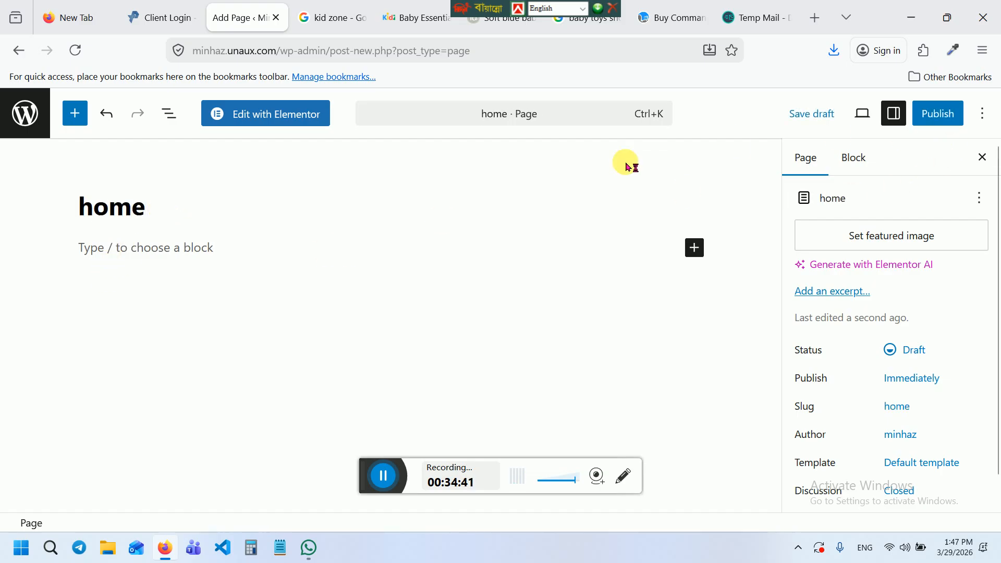
pyautogui.click(946, 127)
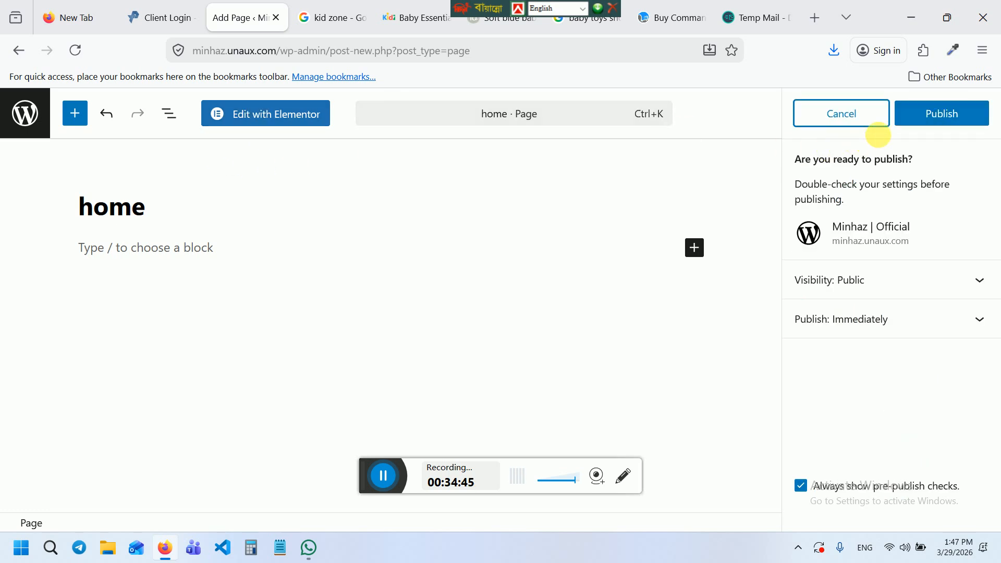
pyautogui.click(918, 119)
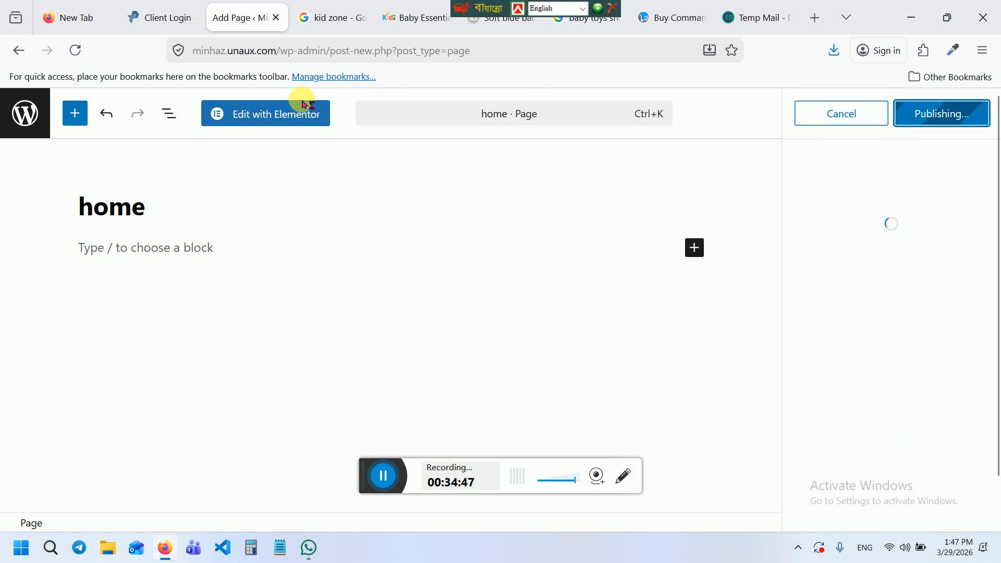
pyautogui.click(265, 113)
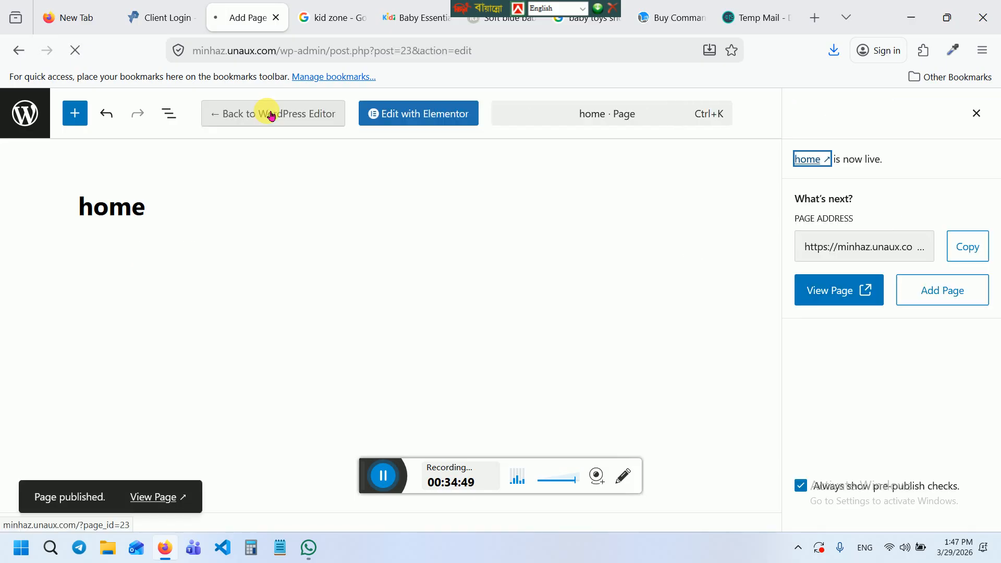
pyautogui.click(423, 112)
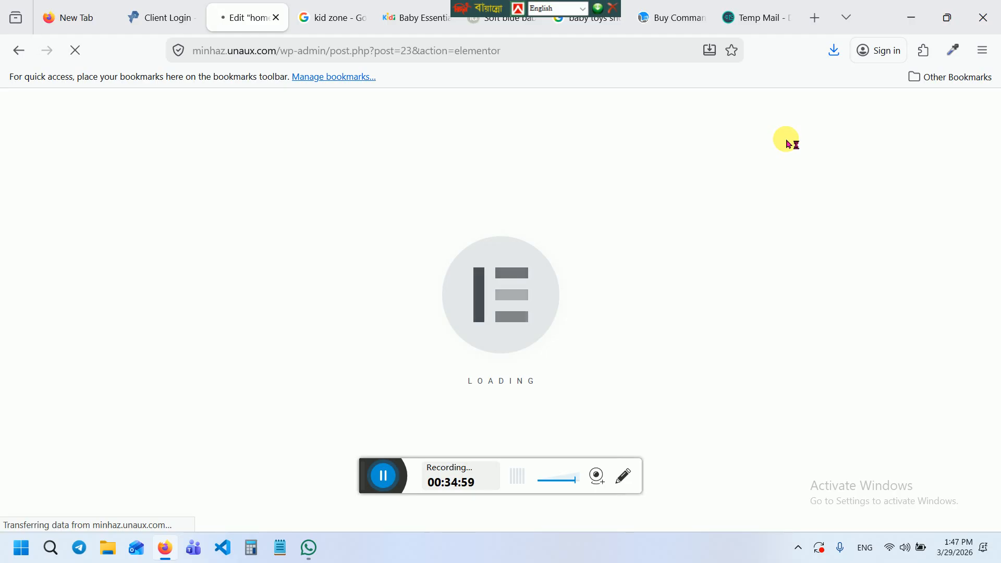
# Close the empty New Tab and switch back to the Edit "home" with Elementor tab
pyautogui.click(58, 17)
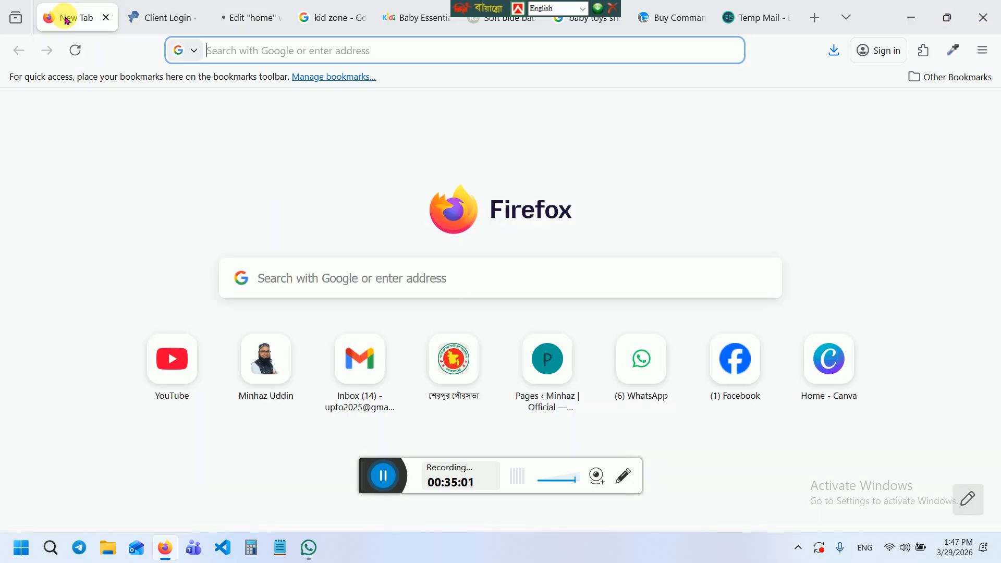
pyautogui.click(114, 18)
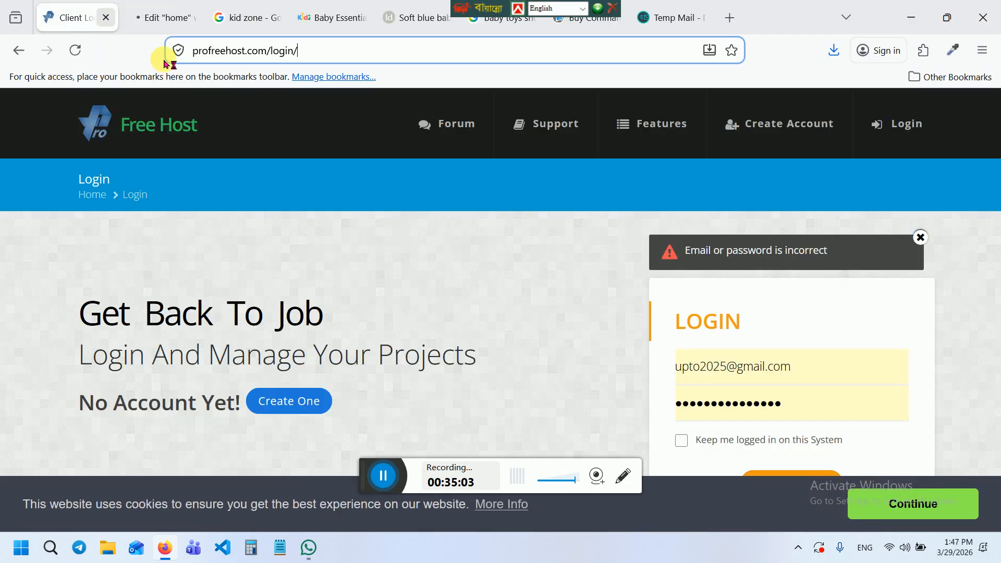
pyautogui.click(176, 15)
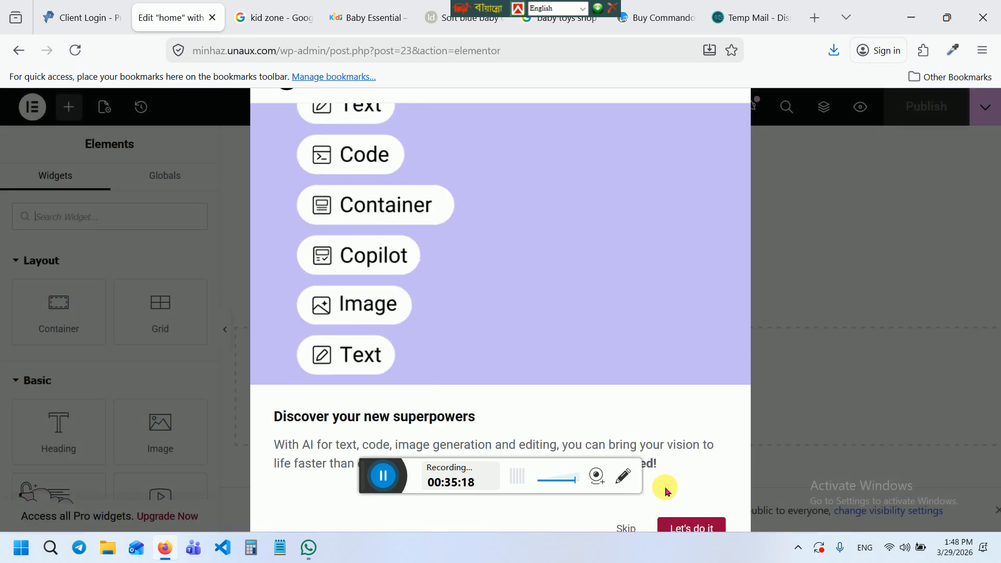
# Dismiss the AI intro, try a single-column flexbox container, then delete the unwanted empty container
pyautogui.click(632, 528)
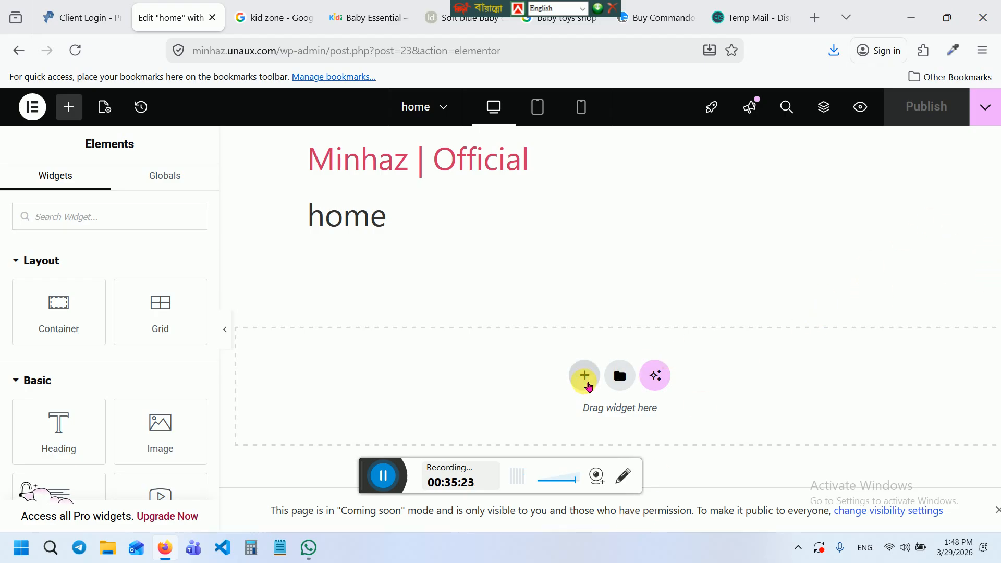
pyautogui.click(587, 376)
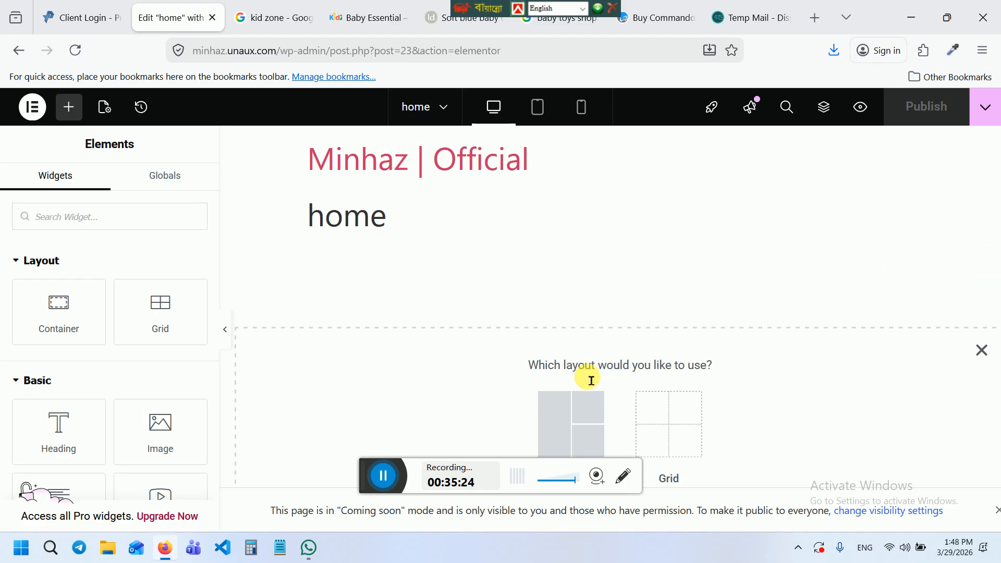
pyautogui.click(576, 410)
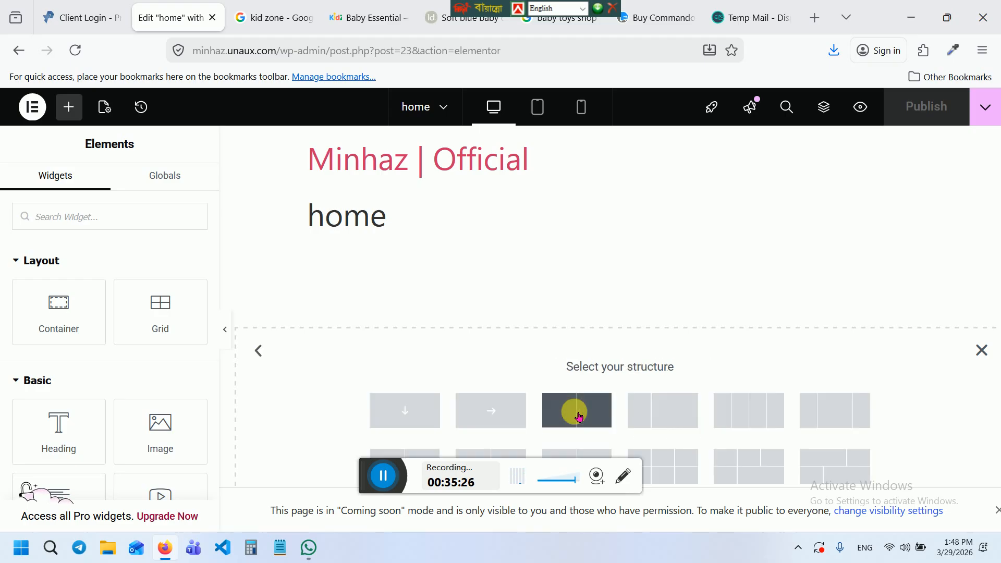
pyautogui.click(388, 417)
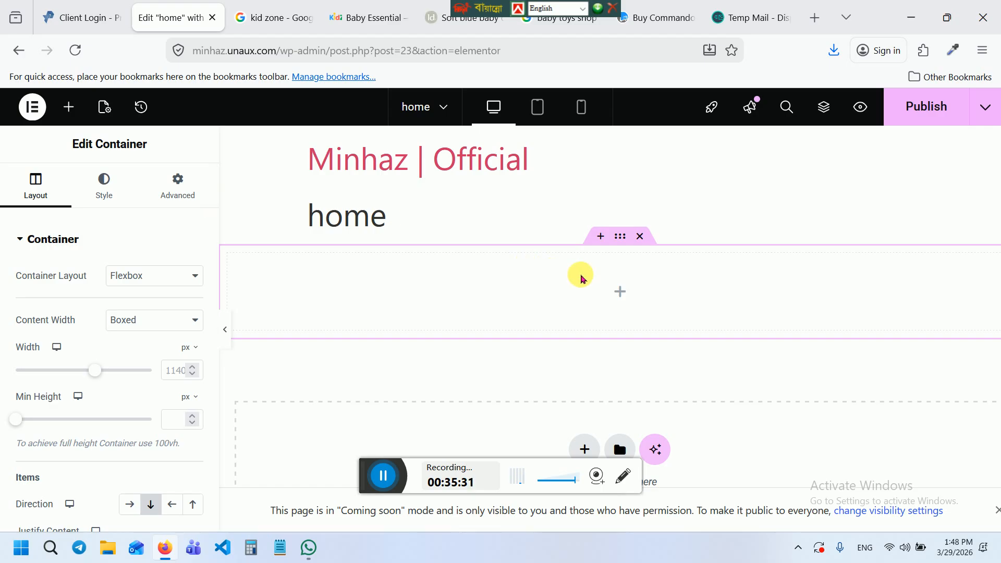
pyautogui.click(626, 295)
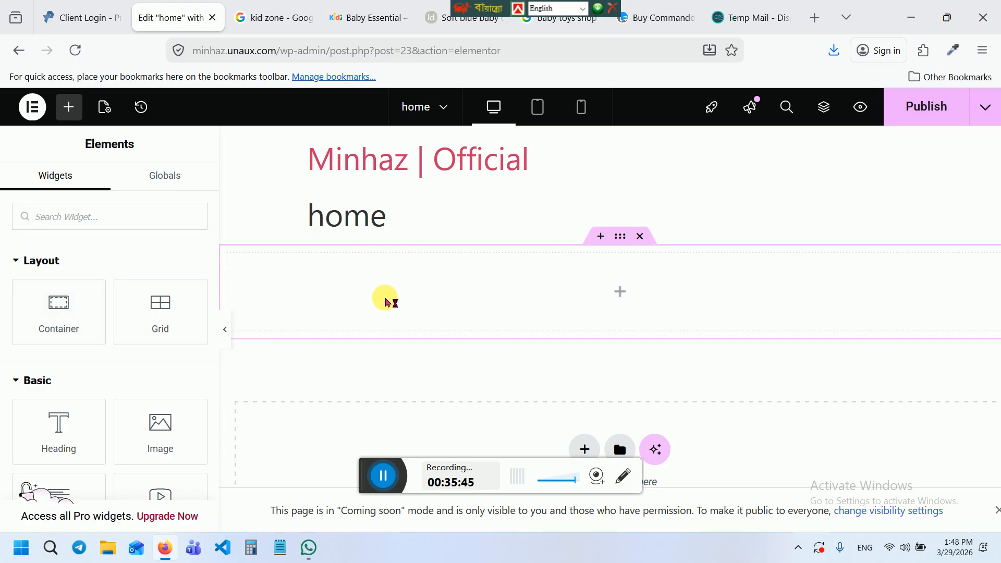
pyautogui.moveTo(60, 305); pyautogui.dragTo(347, 283)
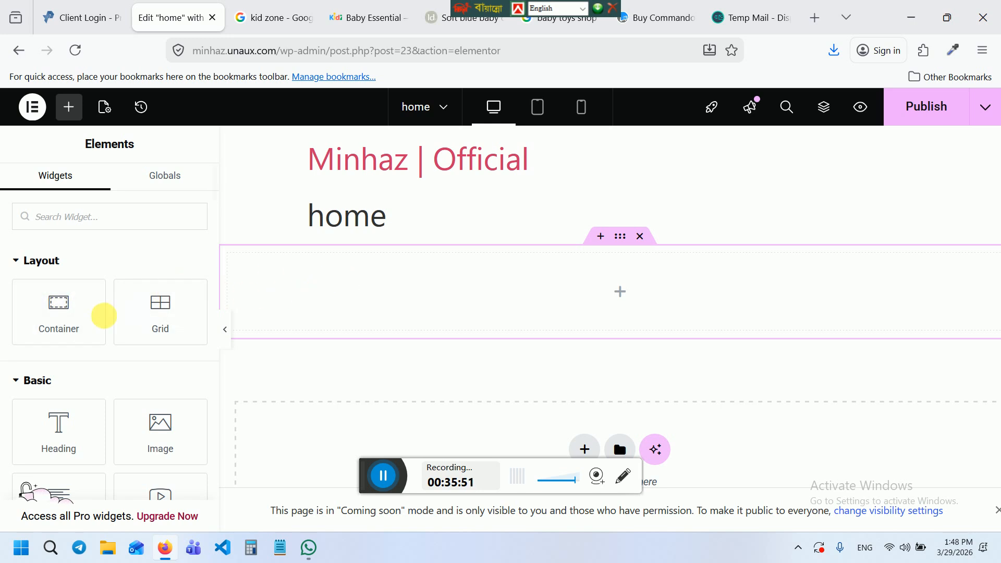
pyautogui.click(406, 279)
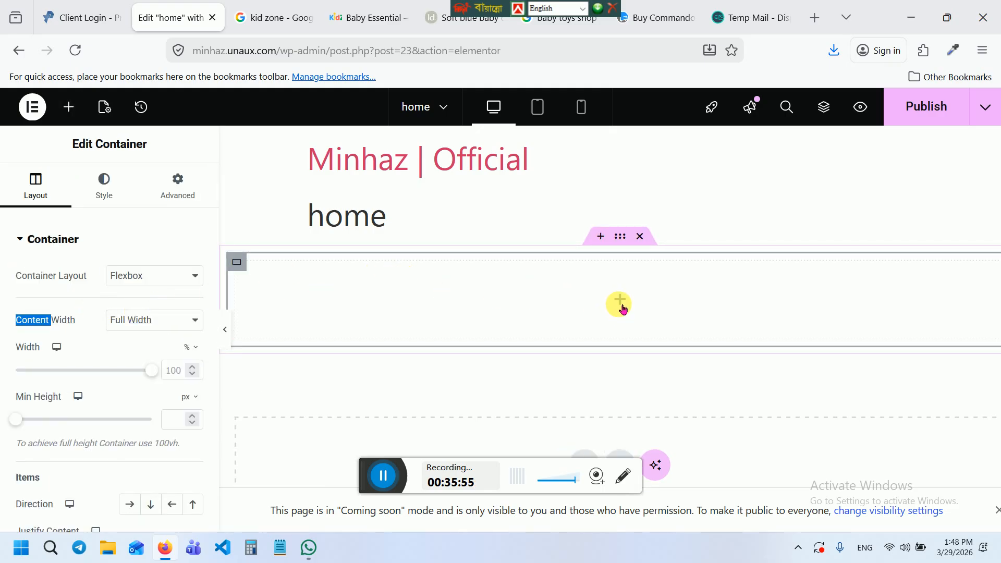
pyautogui.click(642, 236)
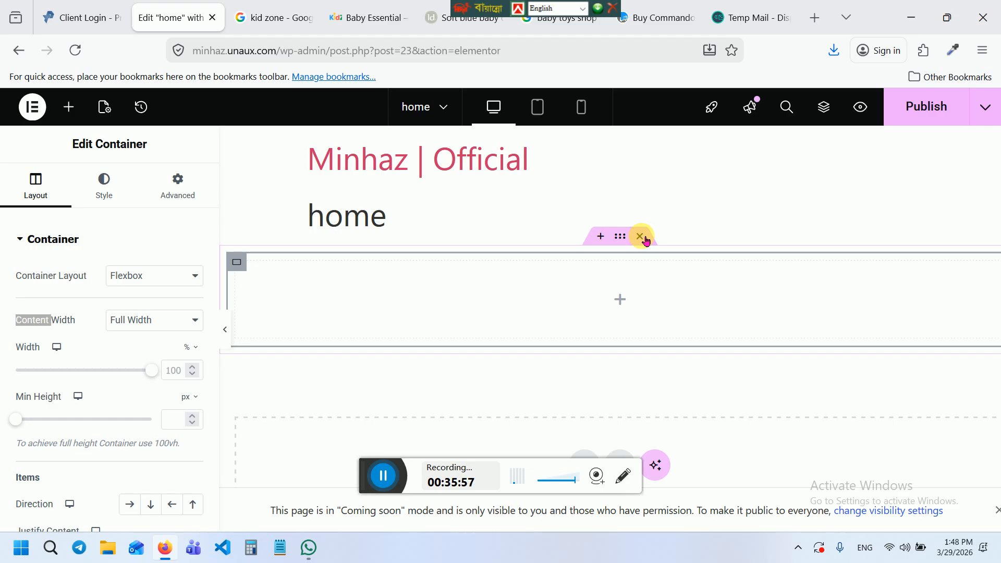
pyautogui.click(643, 237)
# Add a two-column flexbox container with an Image widget left and a Heading widget right
pyautogui.click(583, 382)
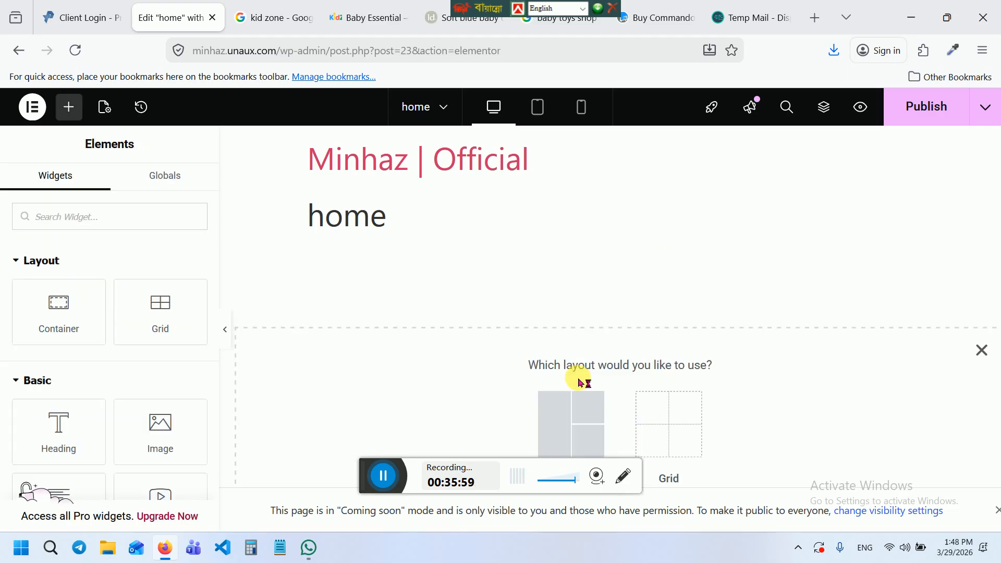
pyautogui.click(582, 417)
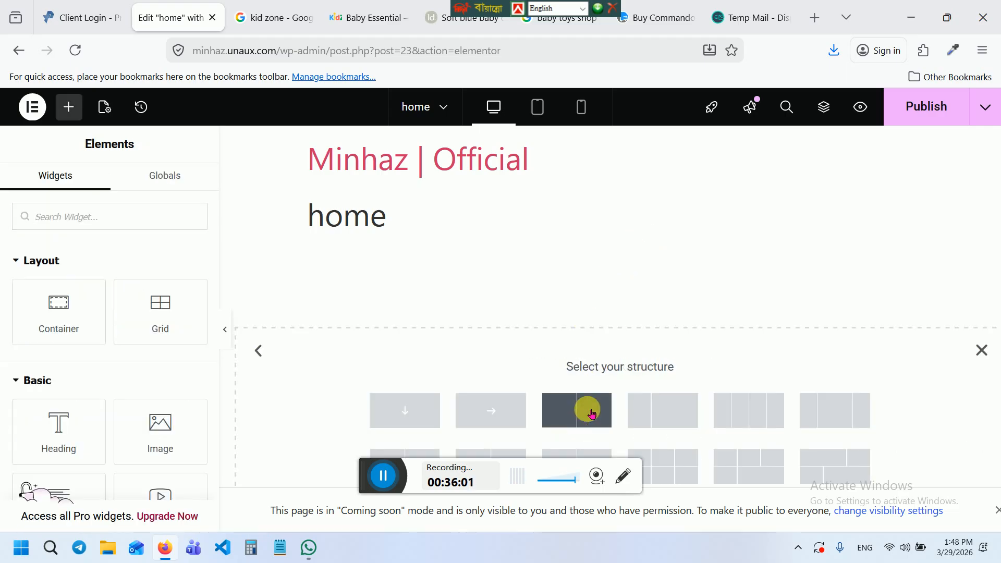
pyautogui.click(594, 415)
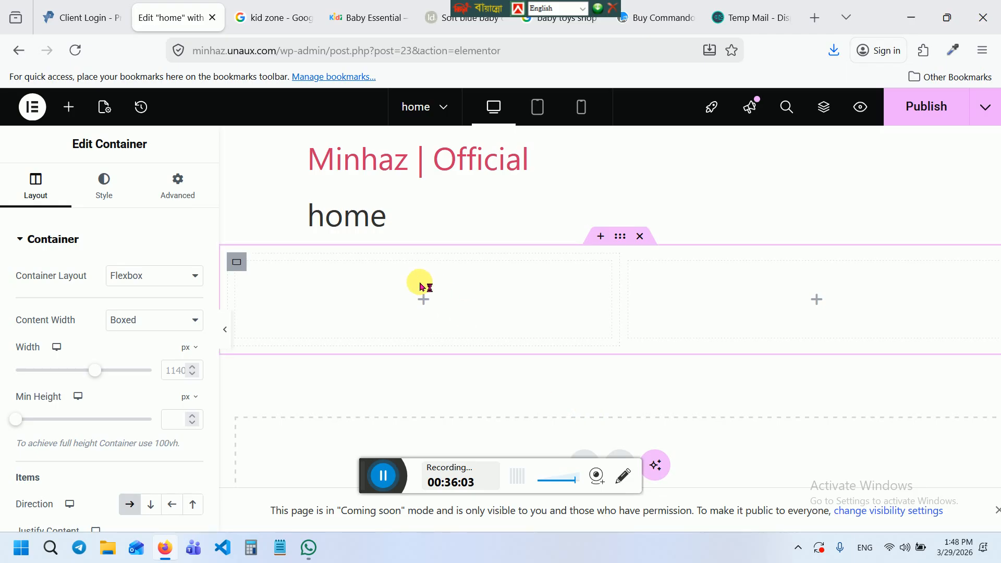
pyautogui.click(429, 299)
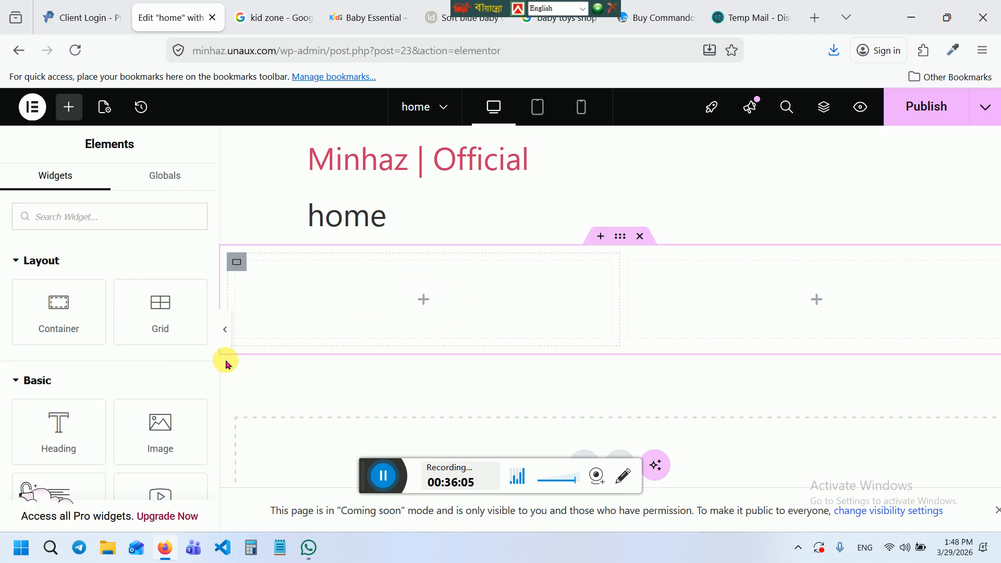
pyautogui.moveTo(166, 432); pyautogui.dragTo(376, 290)
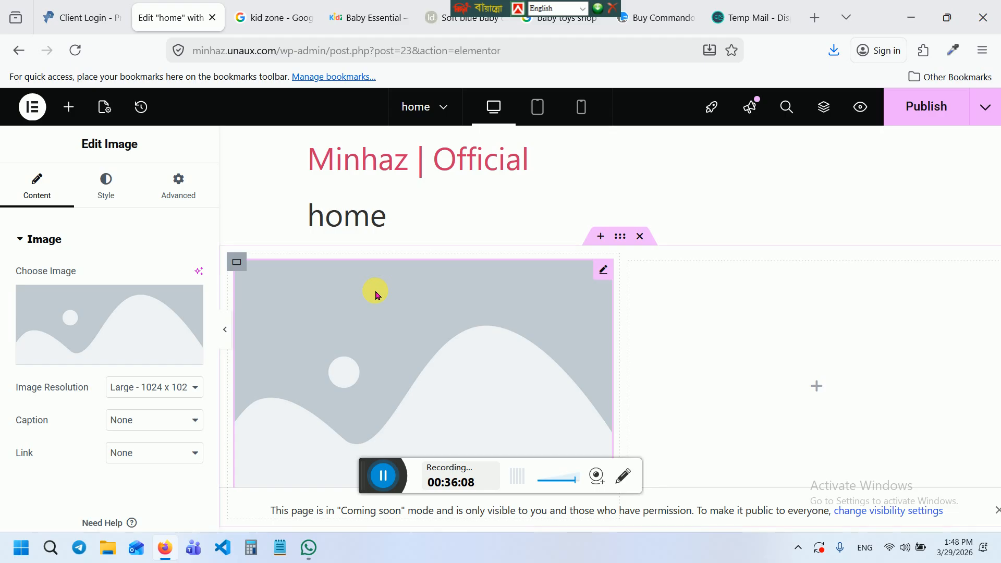
pyautogui.click(817, 386)
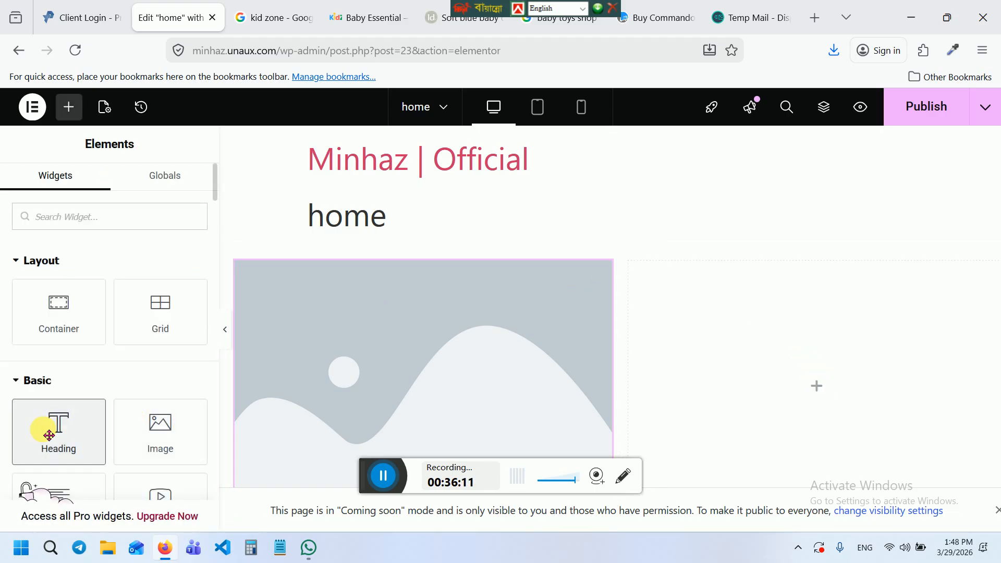
pyautogui.moveTo(47, 434); pyautogui.dragTo(690, 398)
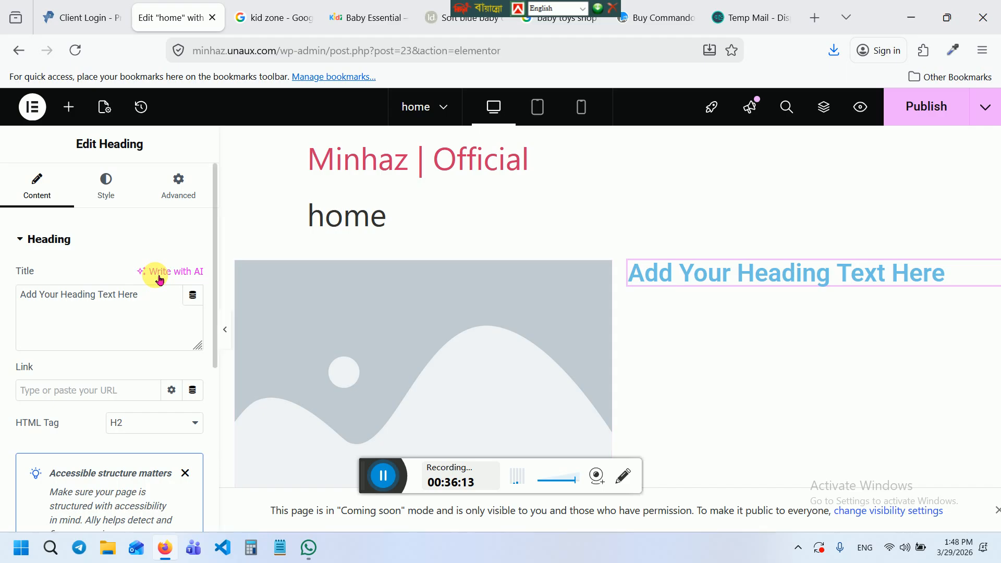
pyautogui.click(385, 306)
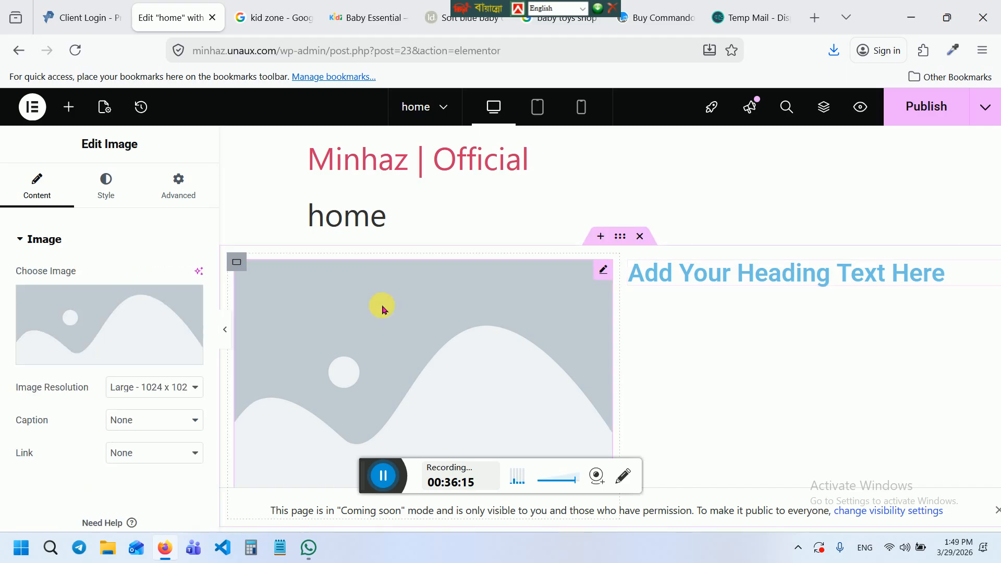
# Fill the Image widget with 0528883_commando-bike.webp from the Media Library
pyautogui.click(86, 319)
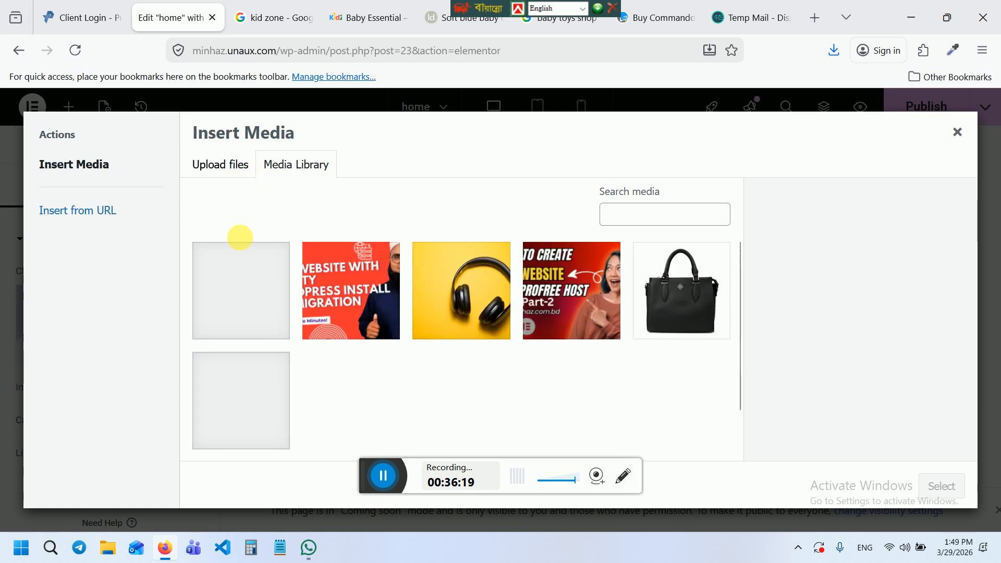
pyautogui.click(252, 286)
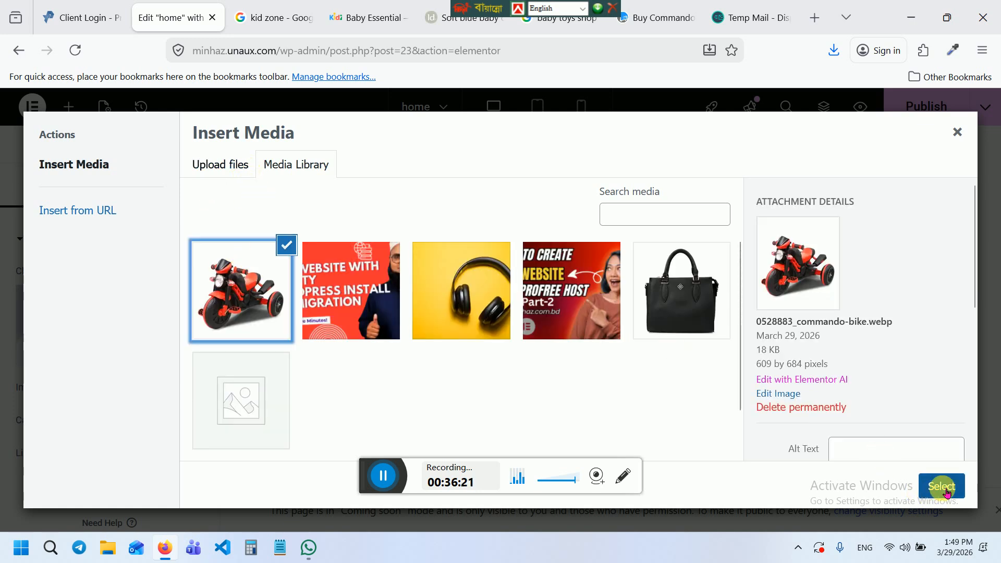
pyautogui.click(956, 489)
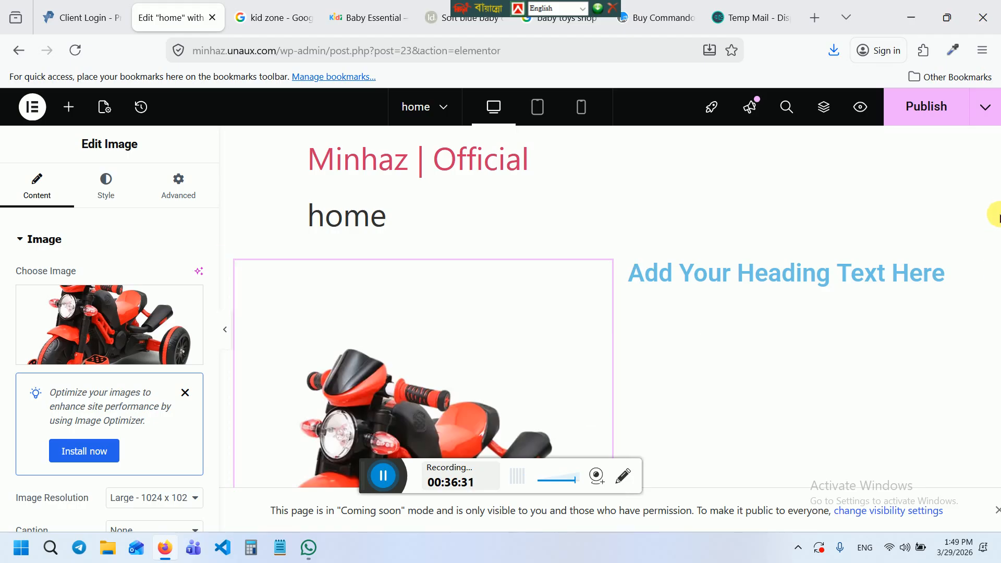
pyautogui.click(776, 288)
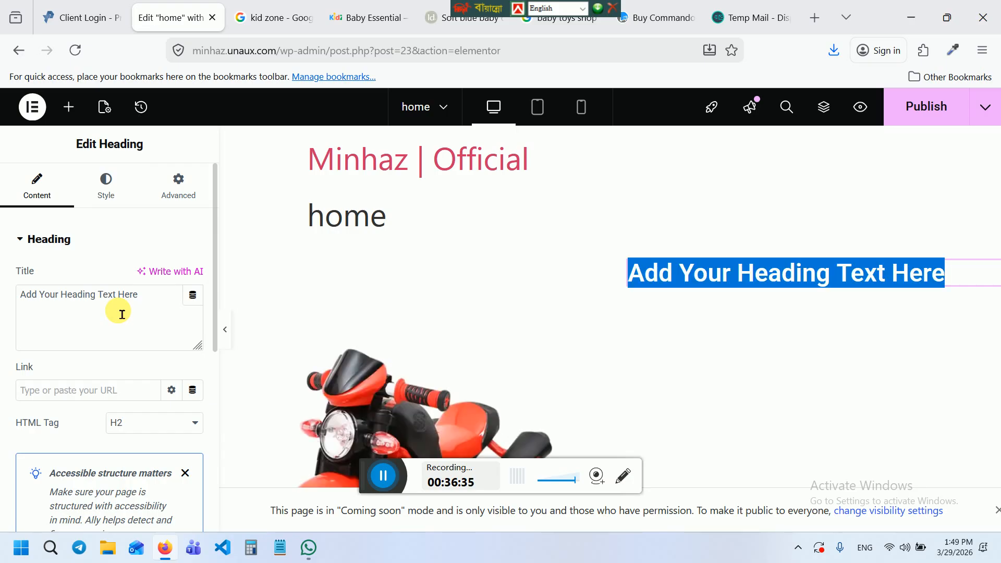
# Replace the heading title text with 'Welcome to our online shop'
pyautogui.doubleClick(107, 298)
pyautogui.hotkey('ctrl', 'a')
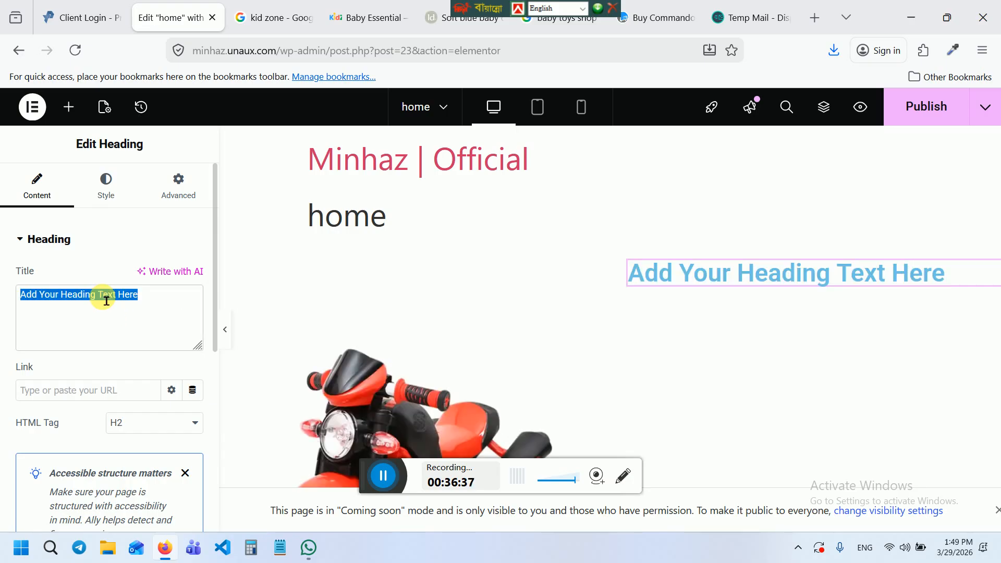
pyautogui.write('We')
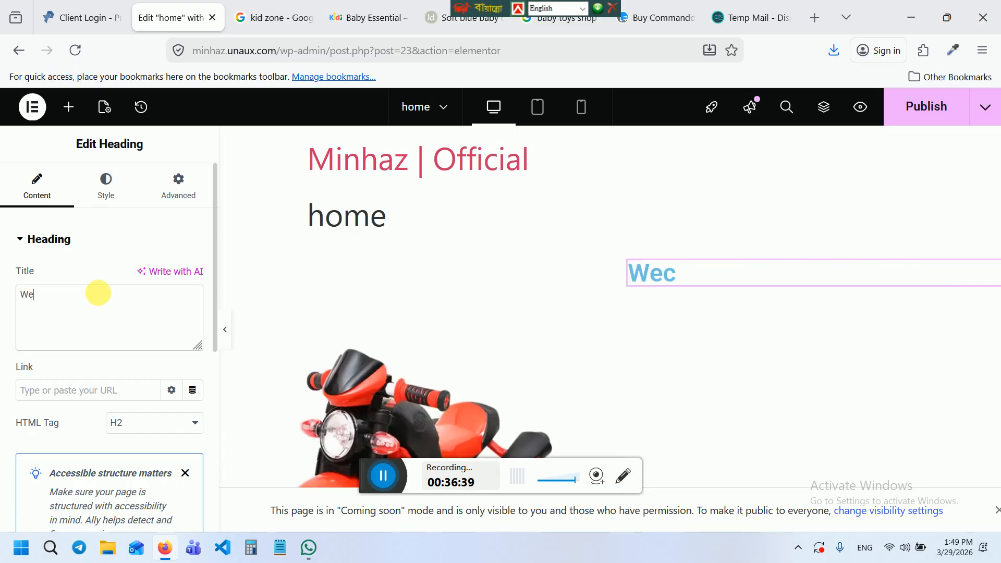
pyautogui.write('lcome to uo')
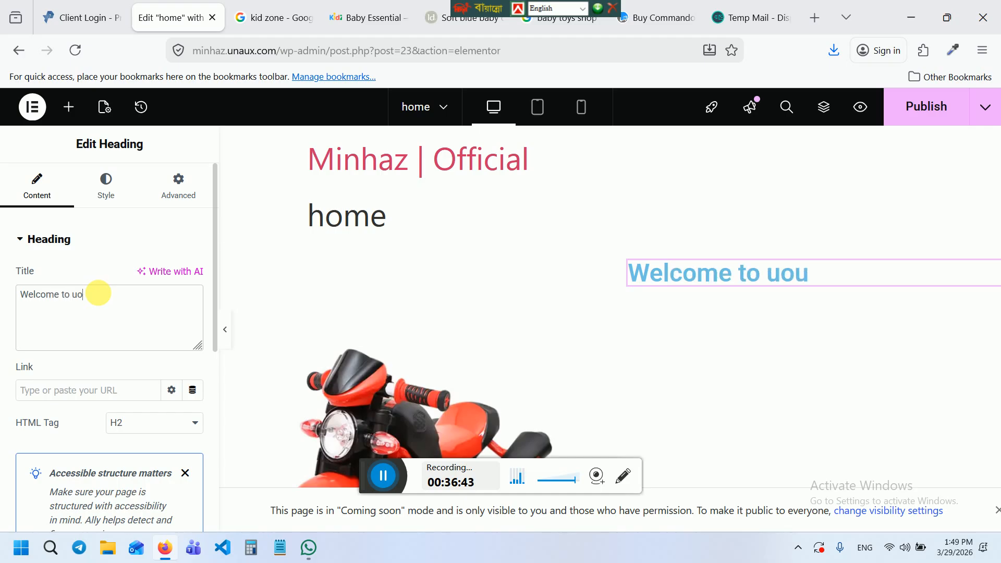
pyautogui.press('BackSpace')
pyautogui.press('BackSpace')
pyautogui.write('our online sh')
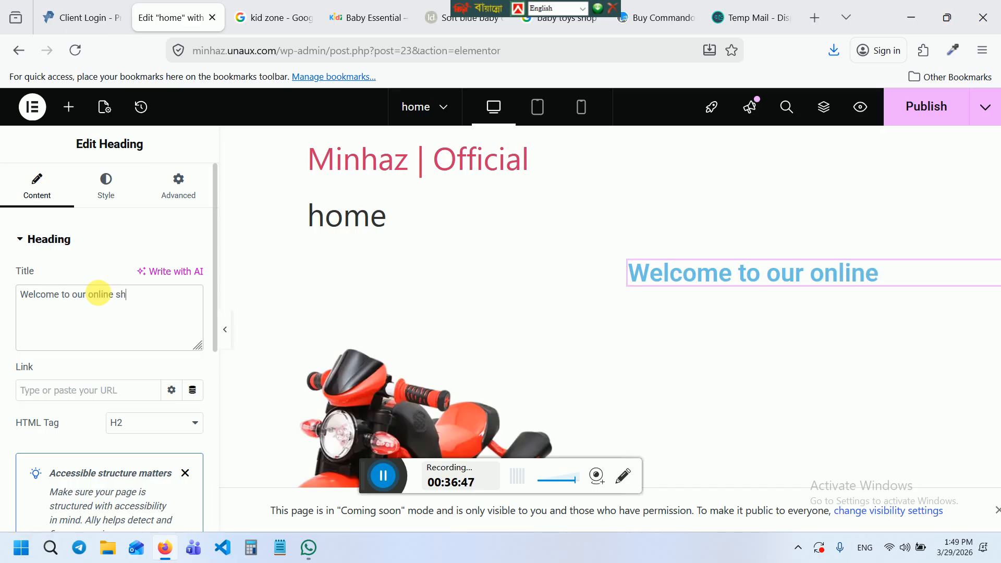
pyautogui.write('oo')
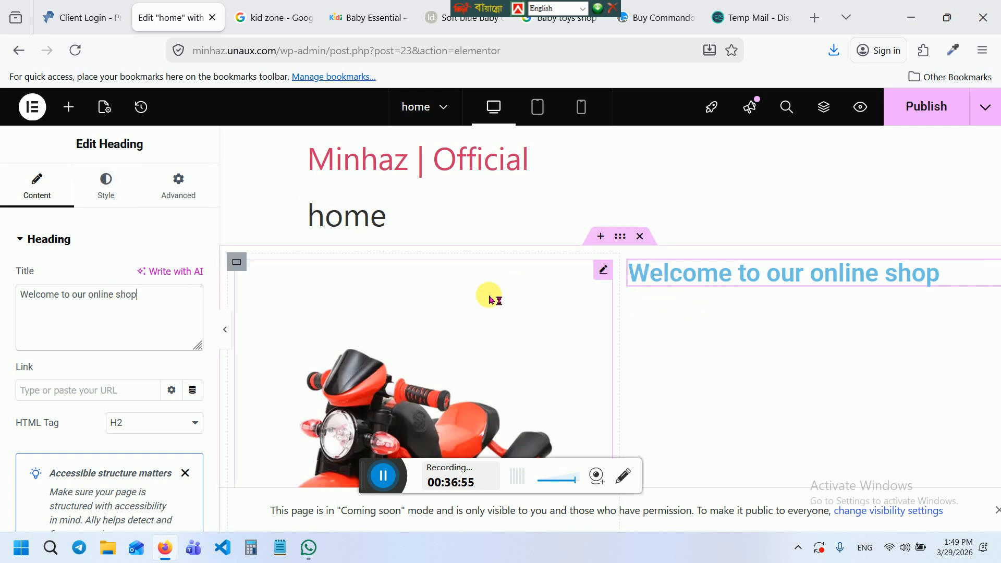
pyautogui.click(73, 109)
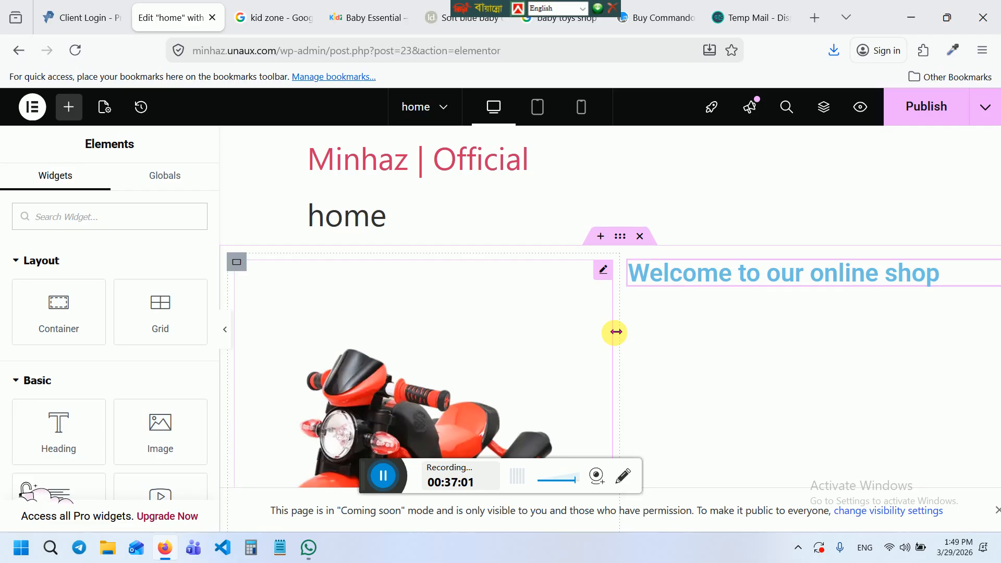
# Add a second Heading widget under the welcome heading with typography size 16
pyautogui.moveTo(19, 490); pyautogui.dragTo(704, 291)
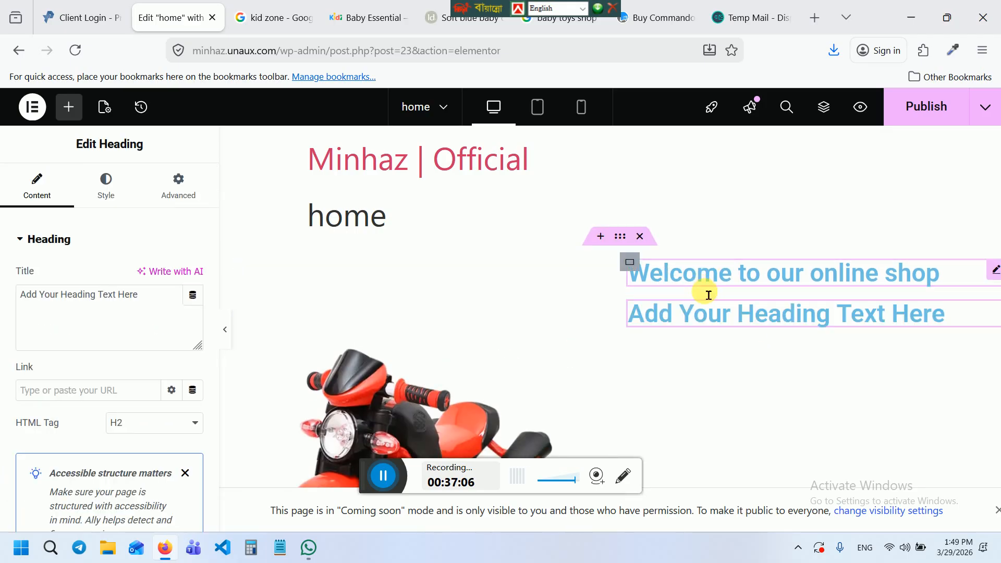
pyautogui.tripleClick(132, 303)
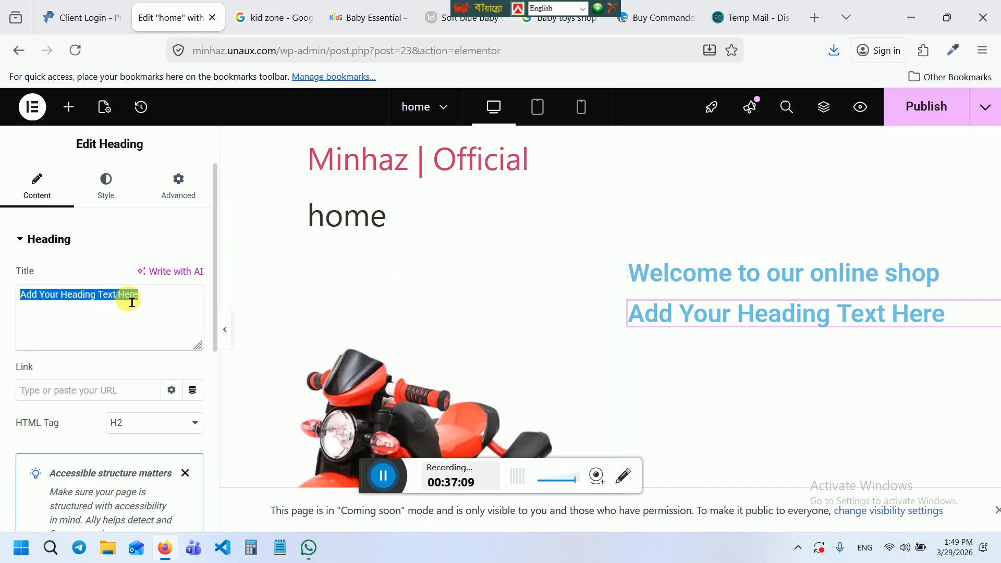
pyautogui.click(106, 173)
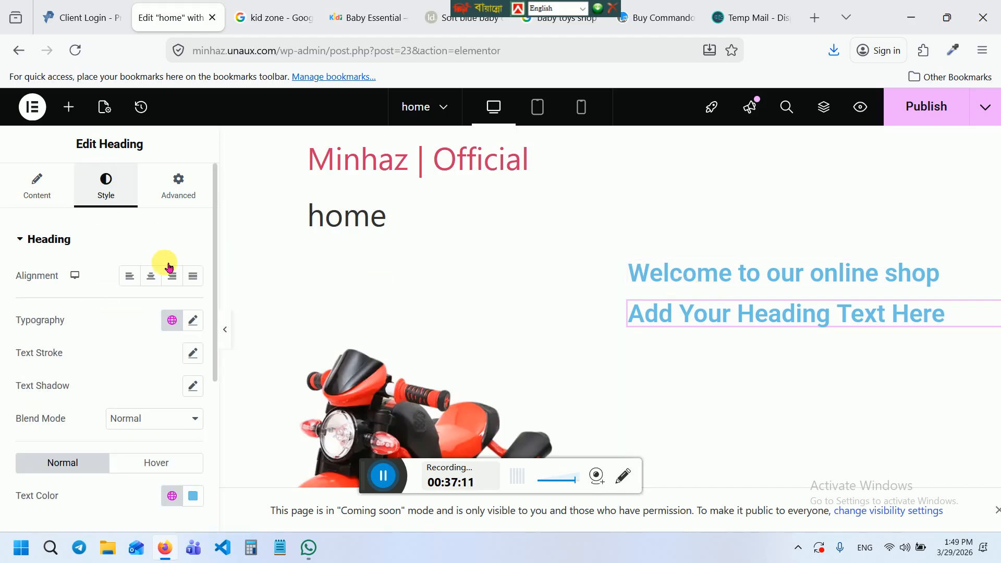
pyautogui.click(194, 316)
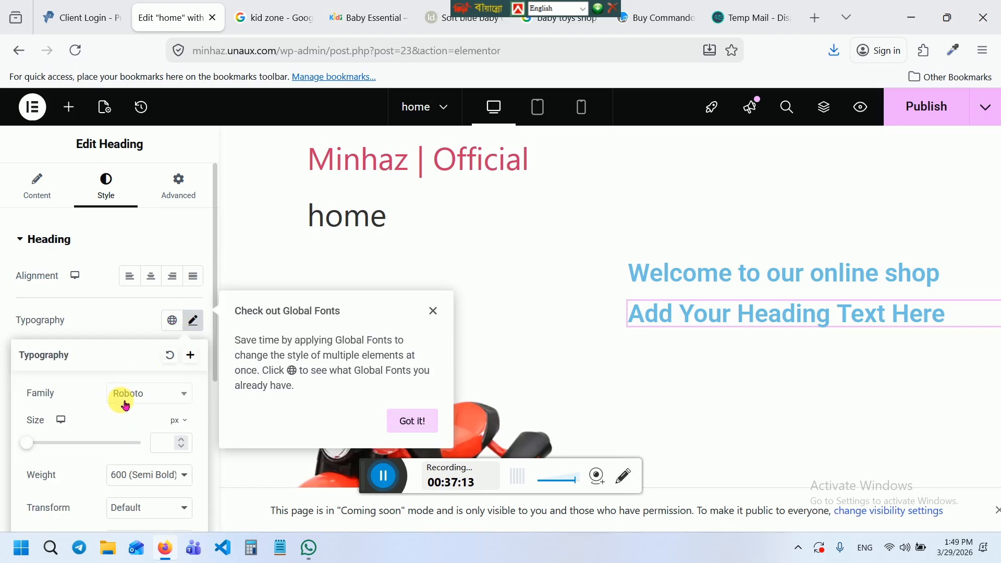
pyautogui.click(168, 446)
pyautogui.write('16')
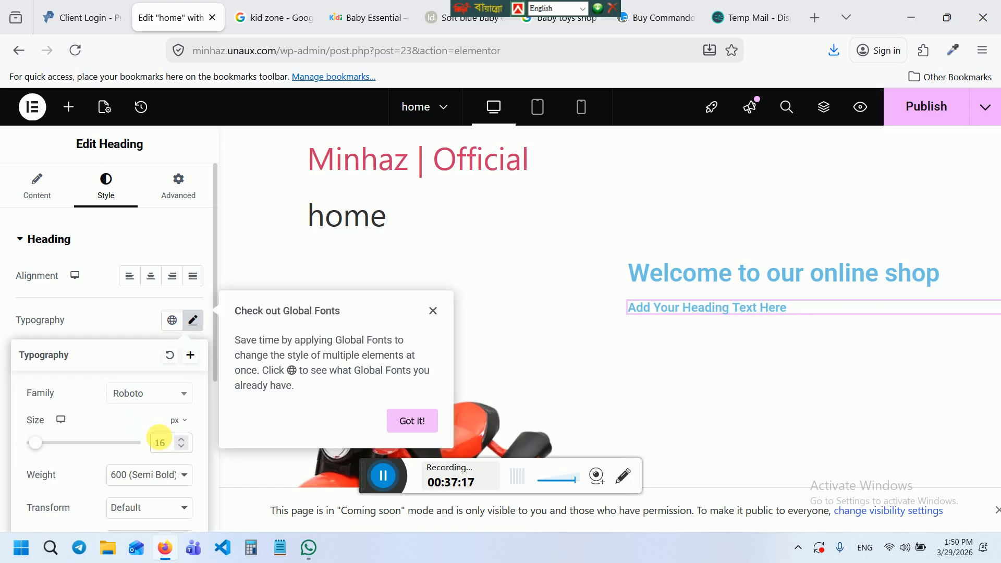
# Fill the new heading's title with several pasted copies of its placeholder text
pyautogui.click(50, 200)
pyautogui.hotkey('ctrl', 'a')
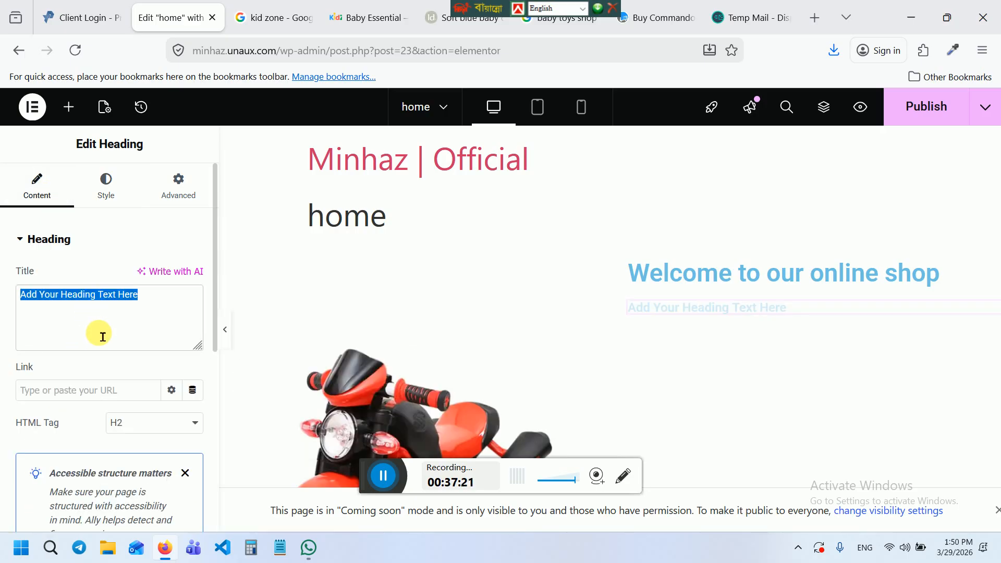
pyautogui.hotkey('ctrl', 'c')
pyautogui.hotkey('ctrl', 'v')
pyautogui.hotkey('ctrl', 'v')
pyautogui.hotkey('ctrl', 'v')
pyautogui.hotkey('ctrl', 'v')
pyautogui.hotkey('ctrl', 'v')
pyautogui.hotkey('ctrl', 'v')
pyautogui.hotkey('ctrl', 'v')
pyautogui.hotkey('ctrl', 'v')
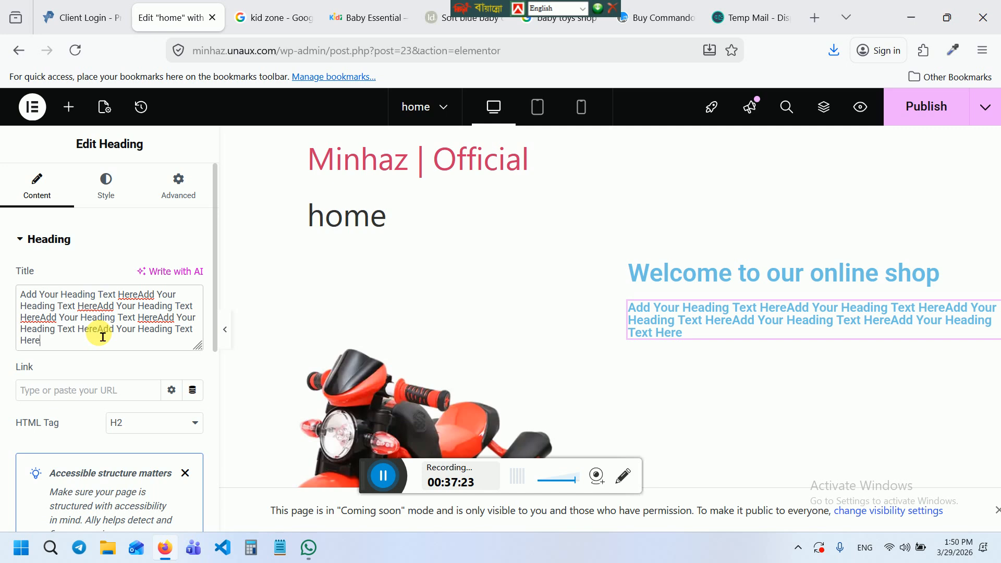
pyautogui.hotkey('ctrl', 'v')
pyautogui.hotkey('ctrl', 'v')
pyautogui.hotkey('ctrl', 'v')
pyautogui.hotkey('ctrl', 'v')
pyautogui.hotkey('ctrl', 'v')
pyautogui.hotkey('ctrl', 'v')
pyautogui.hotkey('ctrl', 'v')
pyautogui.hotkey('ctrl', 'v')
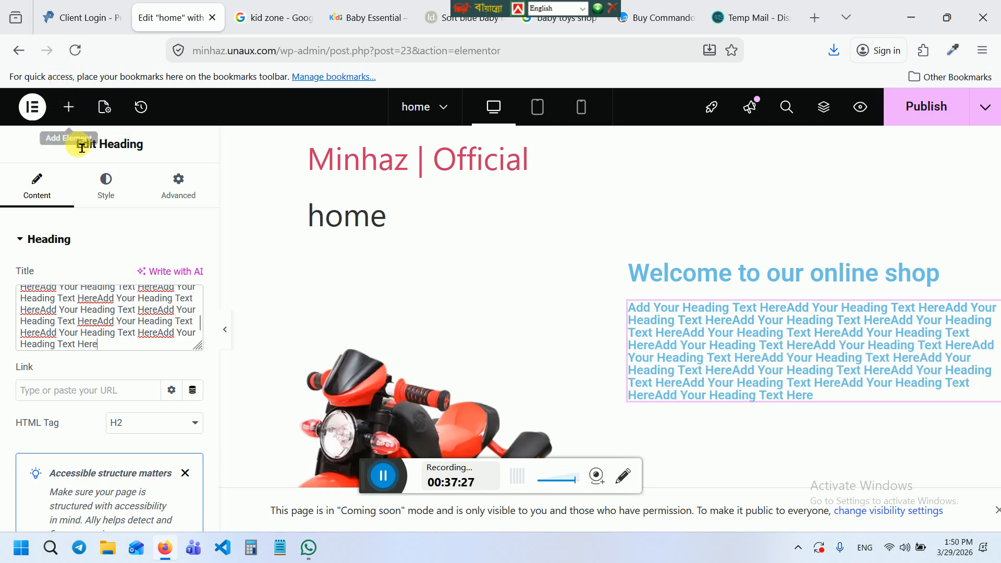
# Set the new heading's text colour to black #000000 and publish the page
pyautogui.click(106, 195)
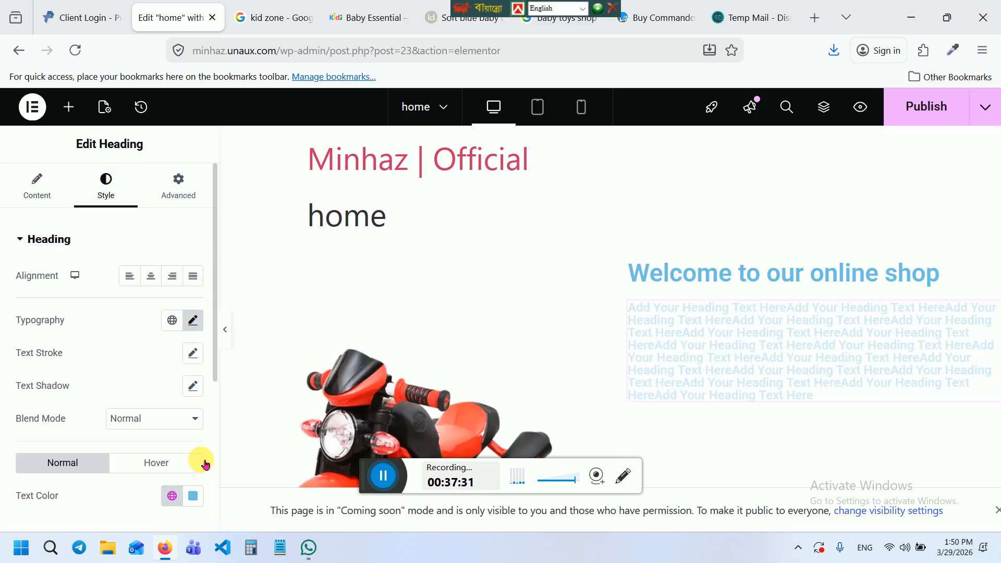
pyautogui.click(193, 496)
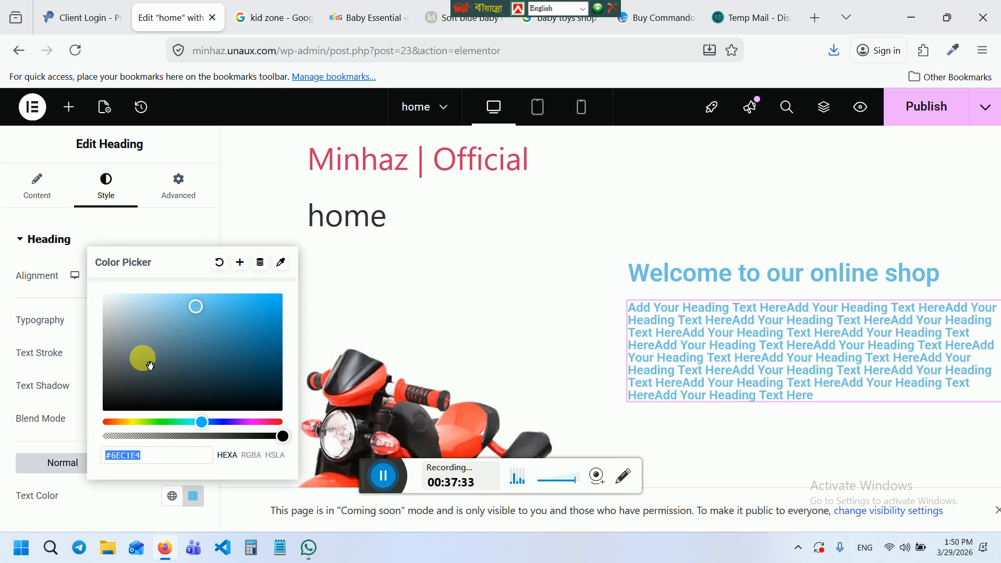
pyautogui.moveTo(149, 365); pyautogui.dragTo(103, 410)
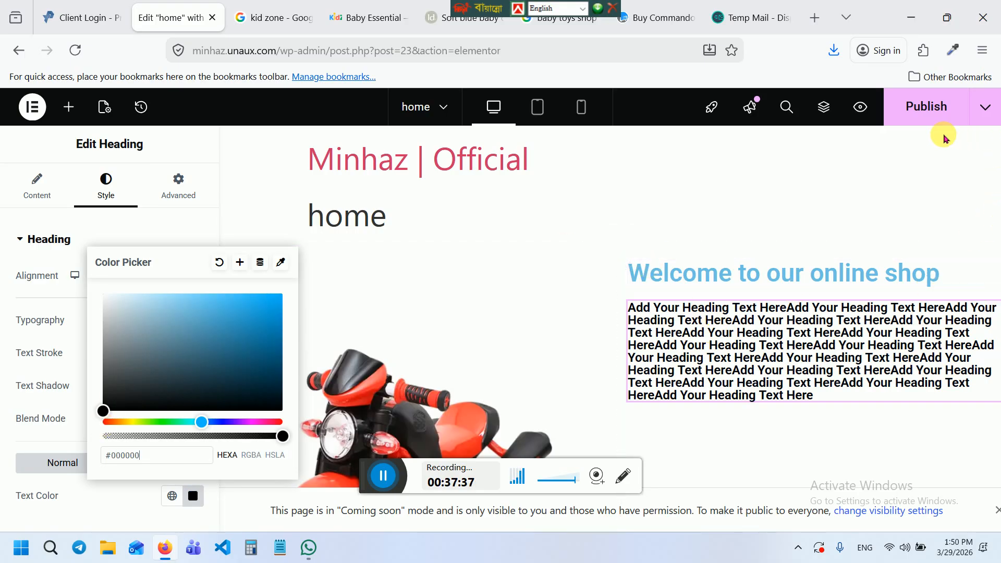
pyautogui.click(923, 116)
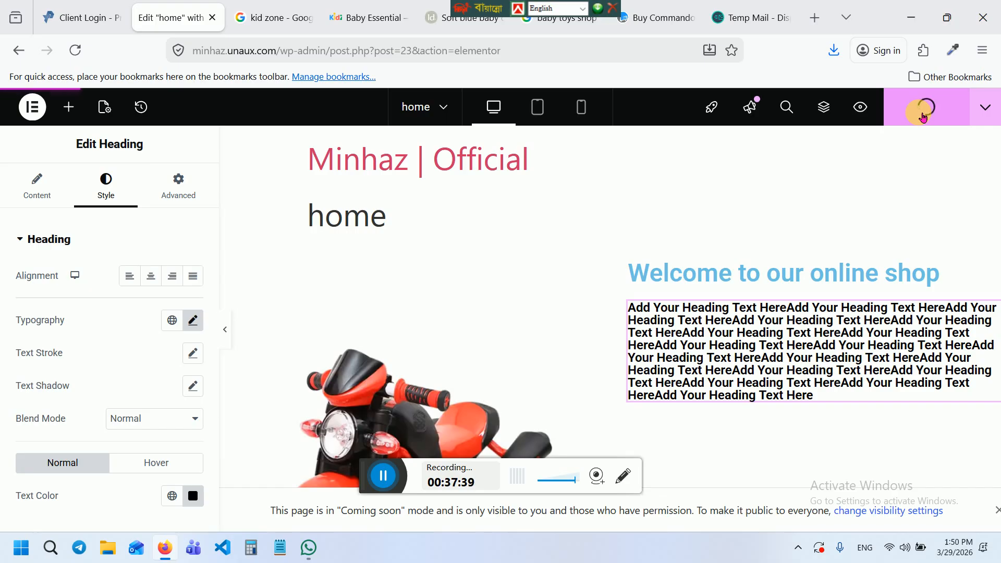
pyautogui.hotkey('ctrl', '-')
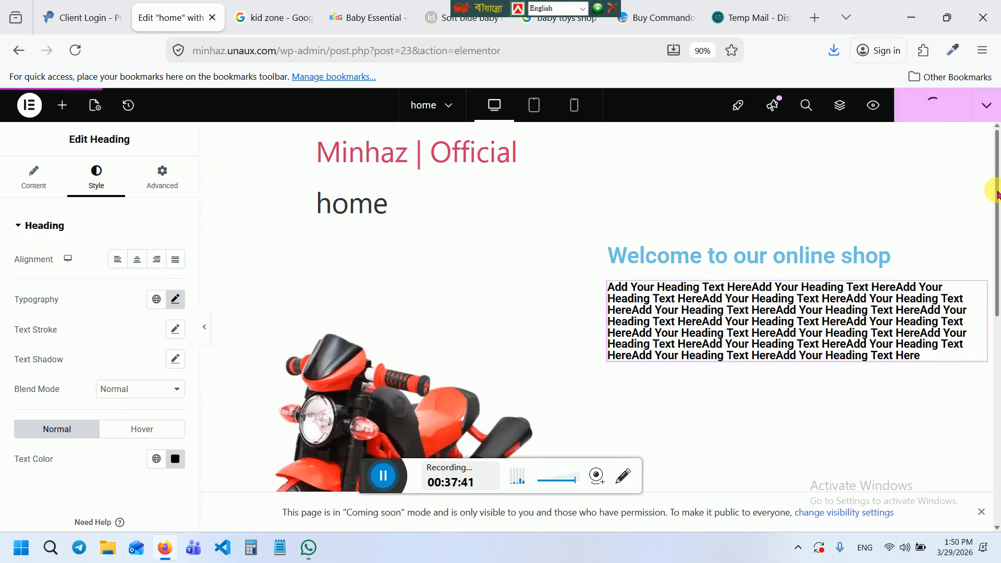
pyautogui.moveTo(998, 195); pyautogui.dragTo(997, 245)
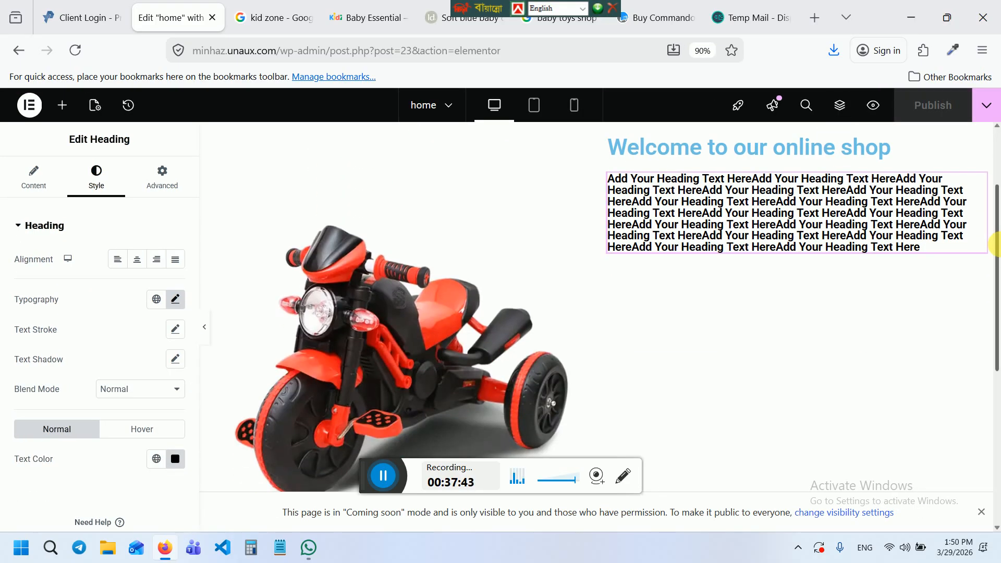
pyautogui.moveTo(996, 245); pyautogui.dragTo(995, 223)
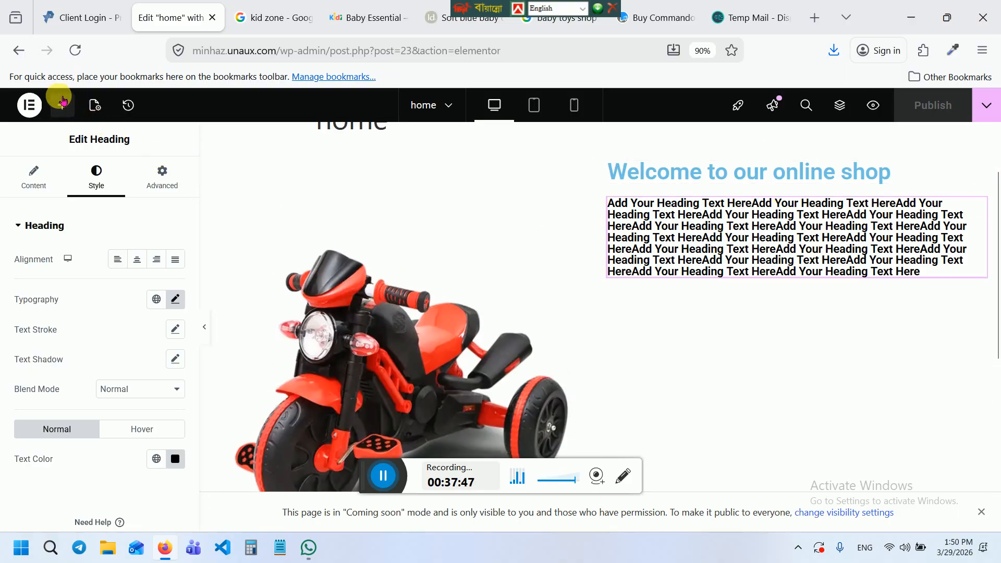
pyautogui.click(63, 105)
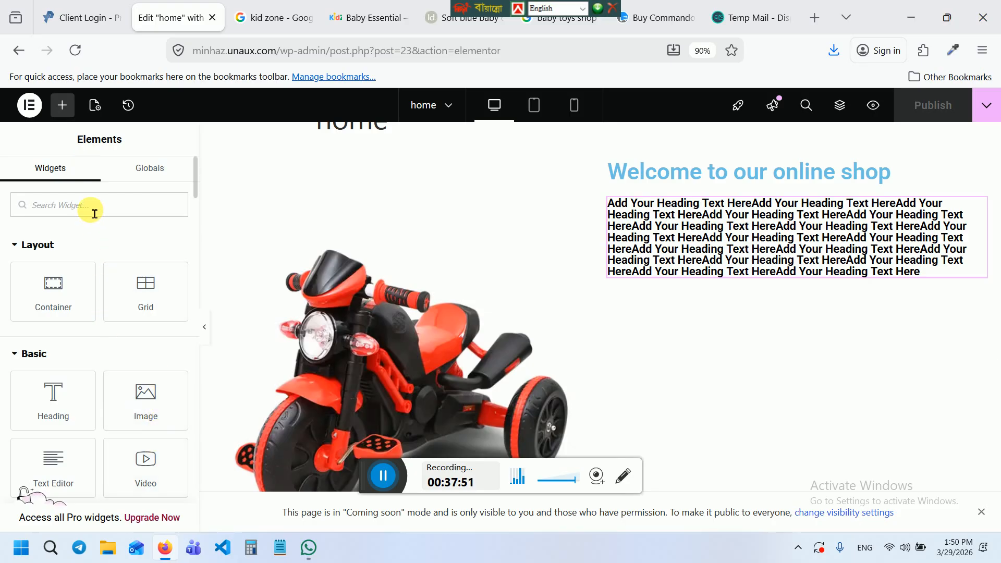
pyautogui.write('bu')
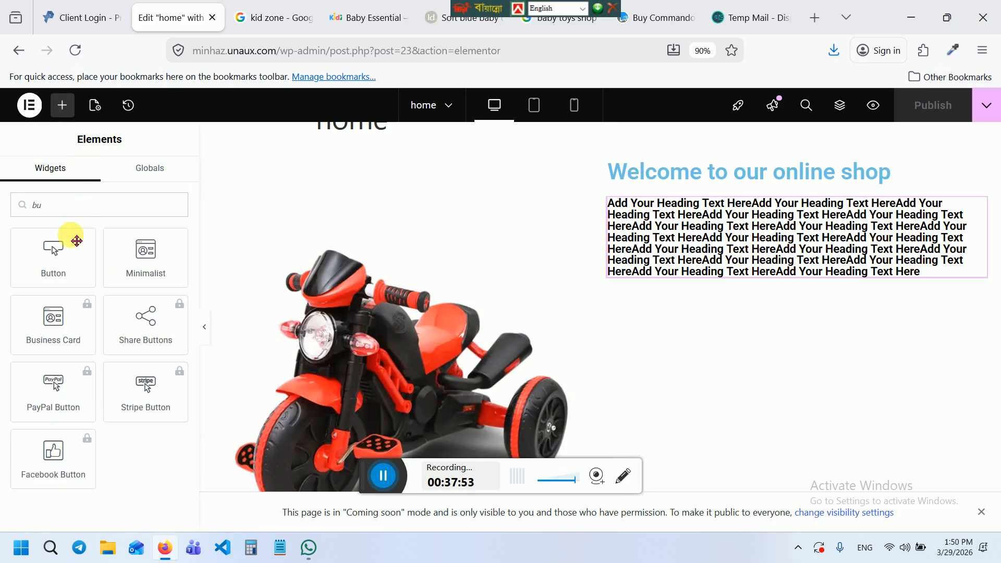
pyautogui.moveTo(77, 240); pyautogui.dragTo(49, 229)
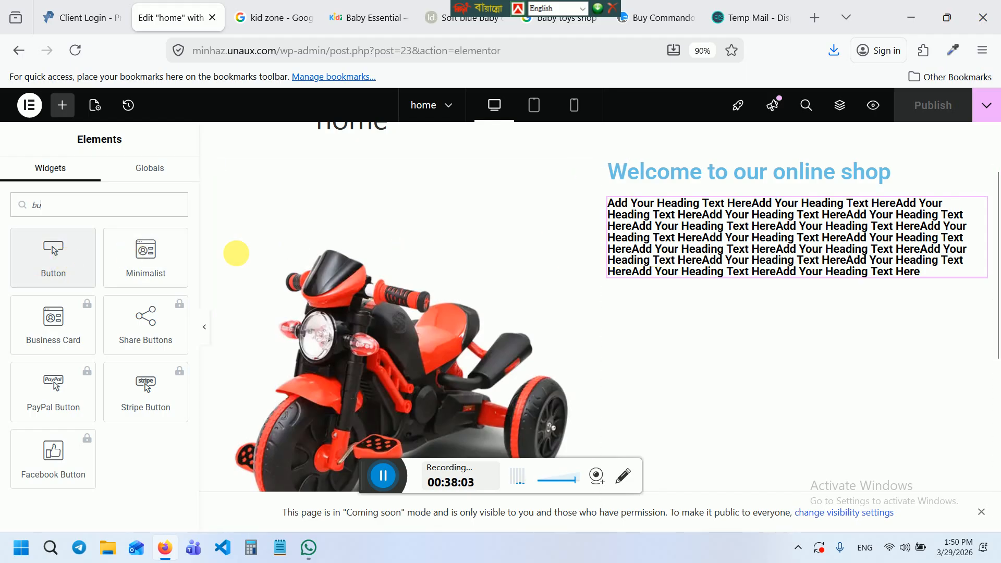
pyautogui.click(677, 354)
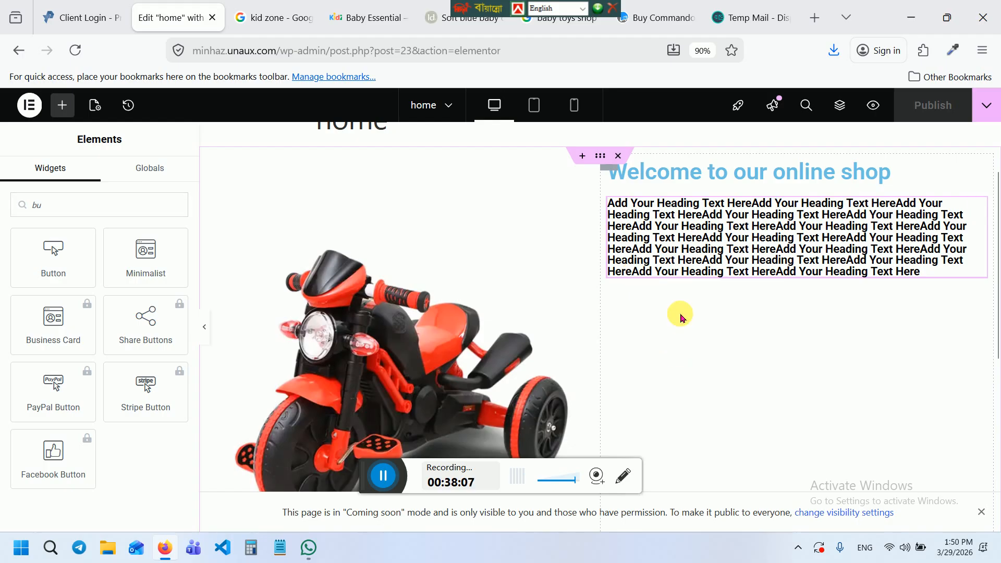
pyautogui.click(667, 178)
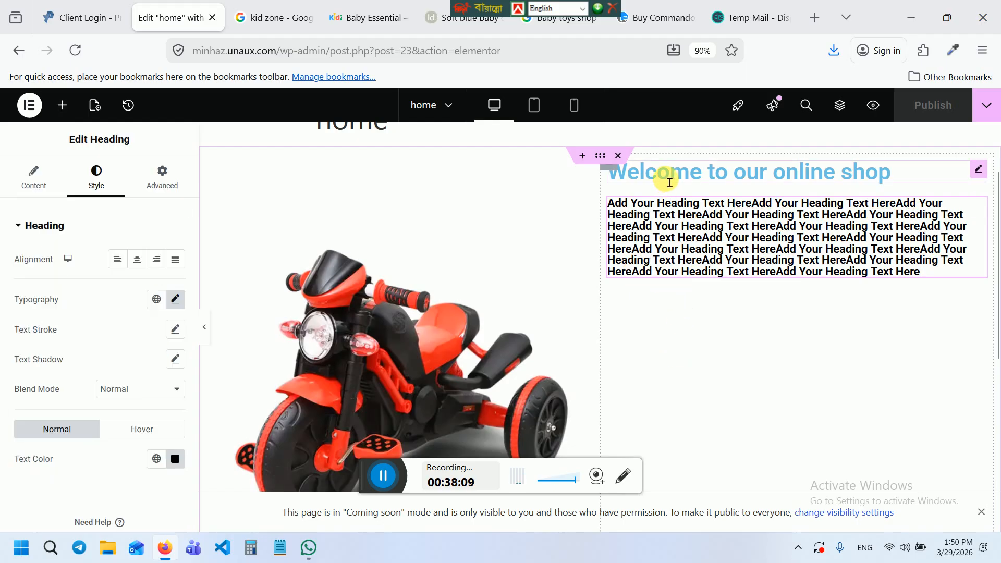
pyautogui.click(62, 106)
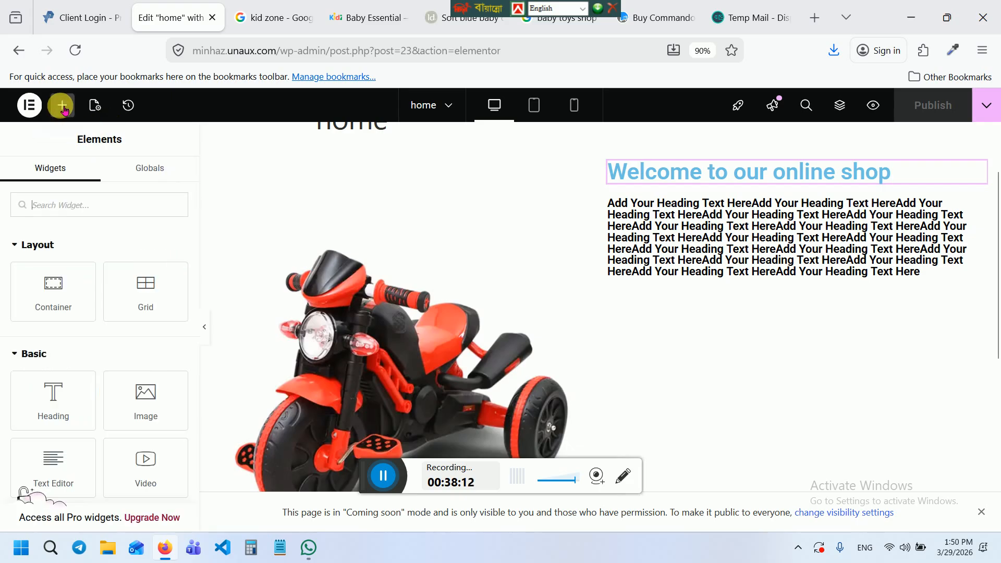
pyautogui.click(112, 198)
pyautogui.write('bu')
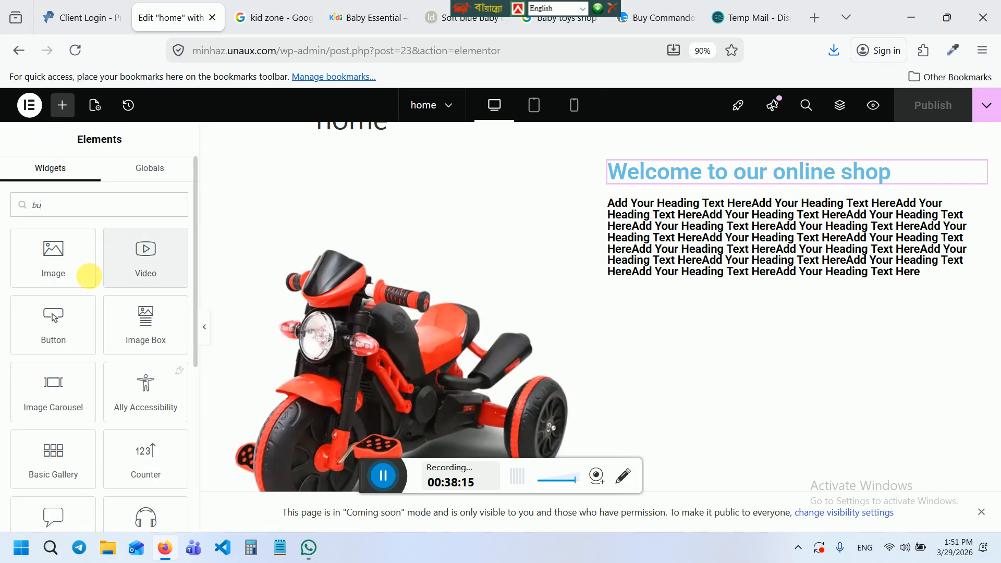
pyautogui.moveTo(54, 318); pyautogui.dragTo(996, 420)
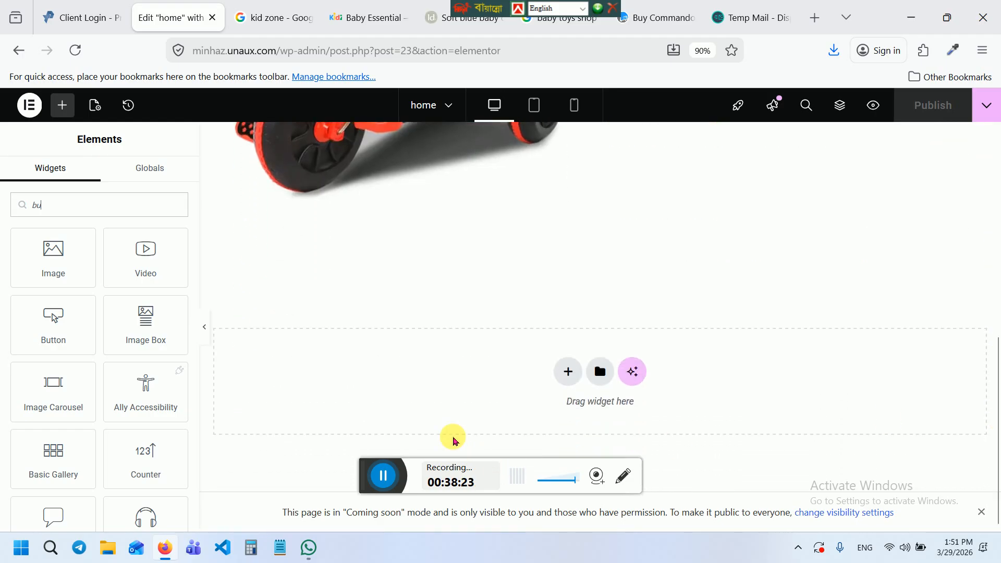
# Add an empty single-column flexbox container below the bike and welcome section
pyautogui.click(567, 372)
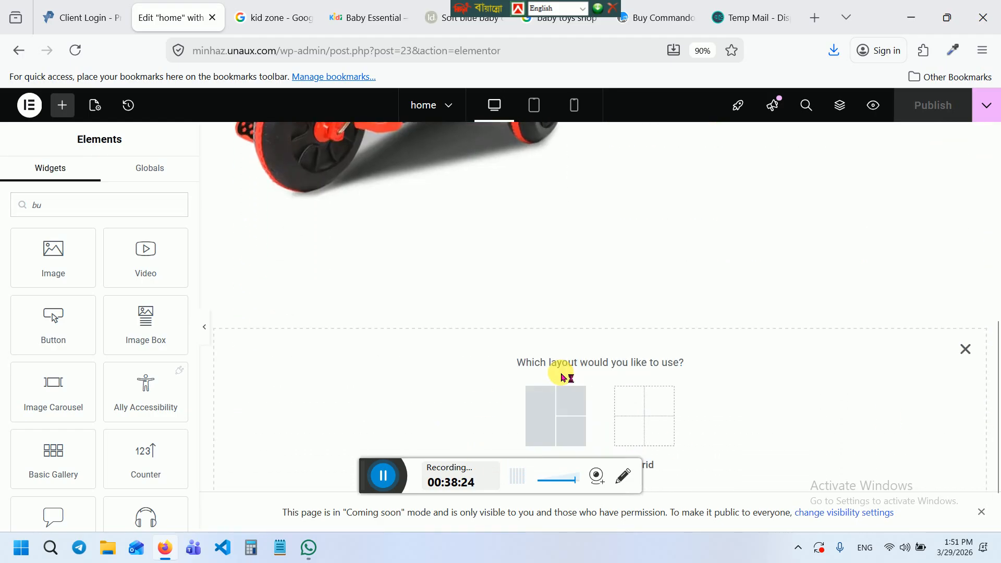
pyautogui.click(548, 411)
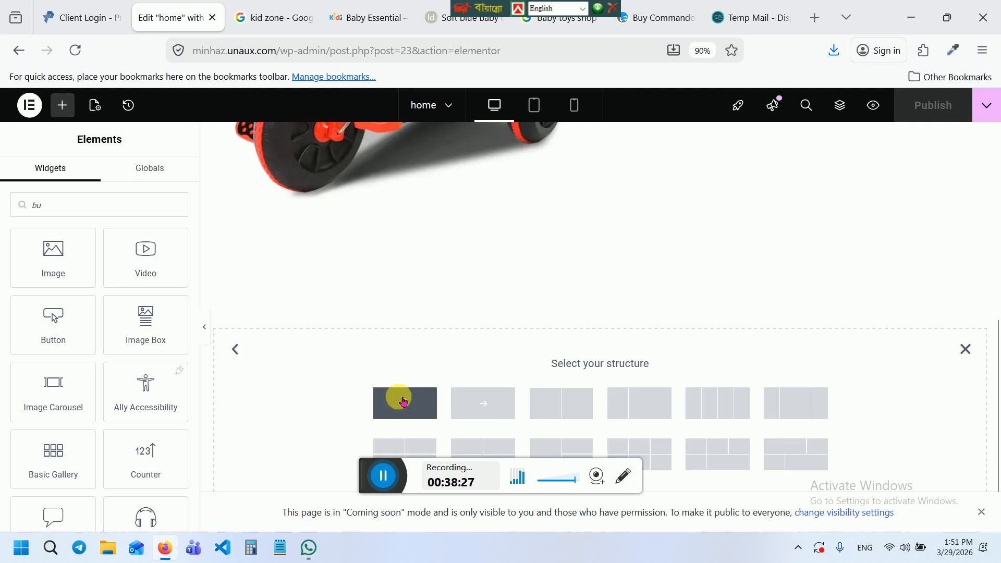
pyautogui.click(404, 401)
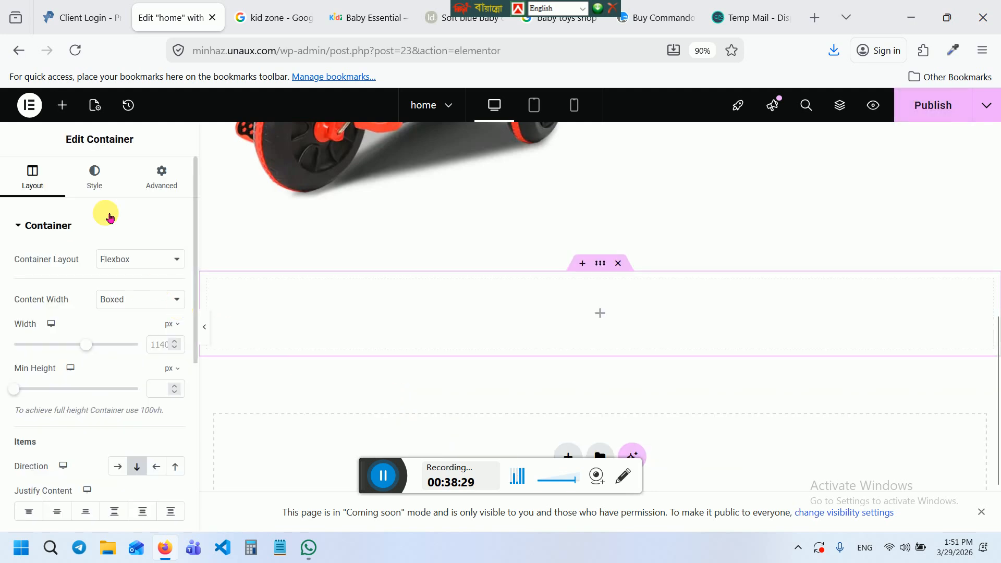
pyautogui.click(63, 106)
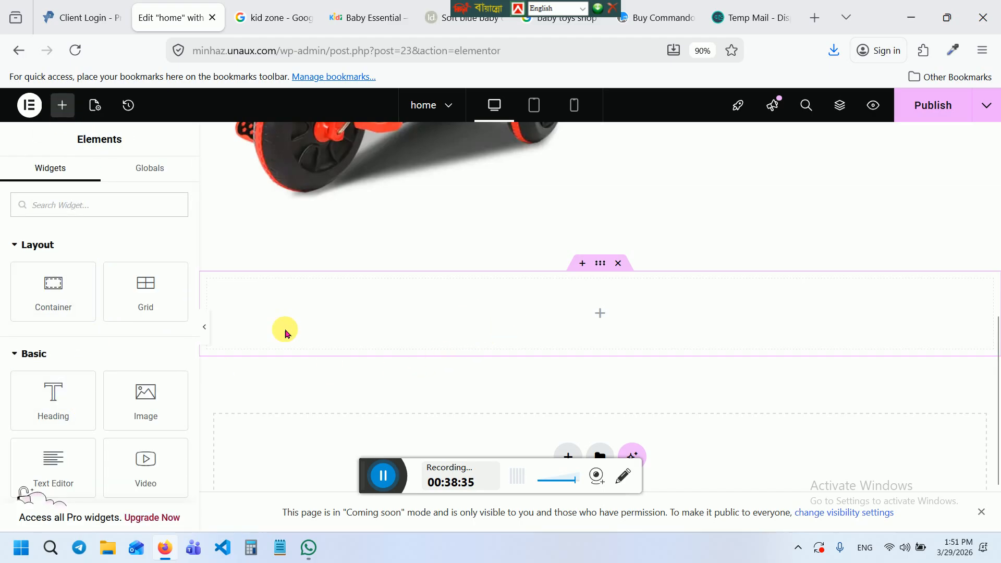
# Add a heading titled 'Our Baby Products' to the new container and centre-align it
pyautogui.moveTo(45, 395); pyautogui.dragTo(496, 298)
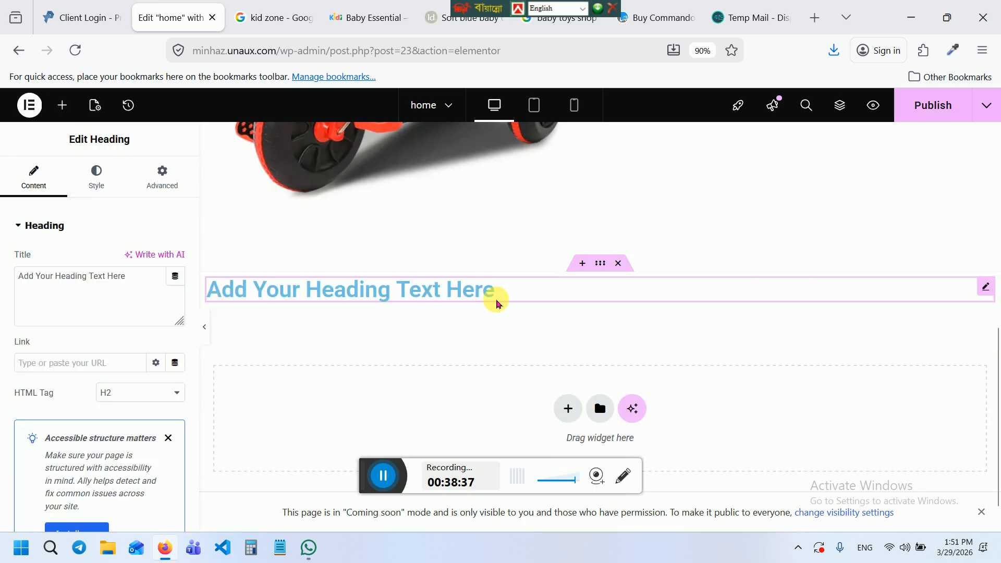
pyautogui.tripleClick(71, 276)
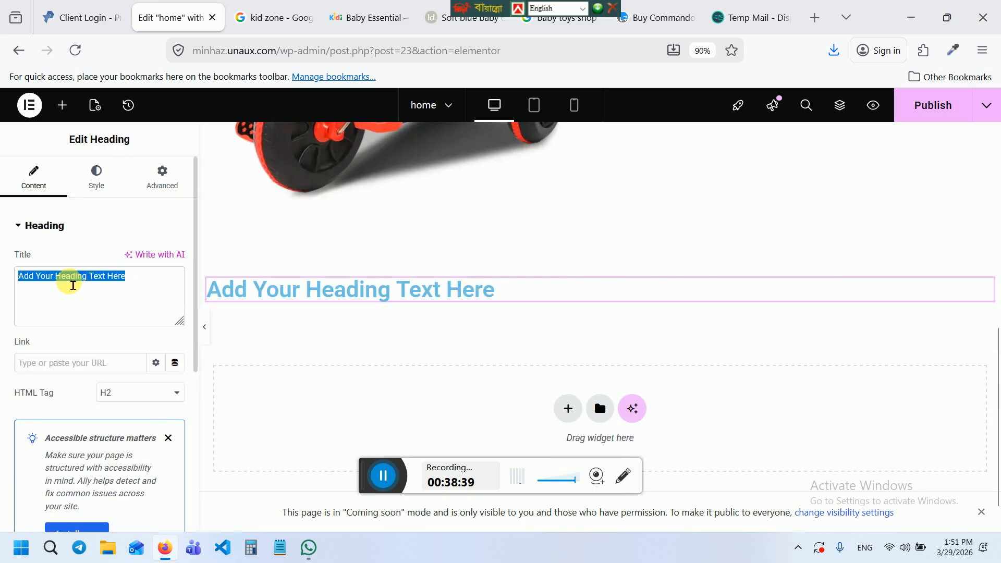
pyautogui.write('O')
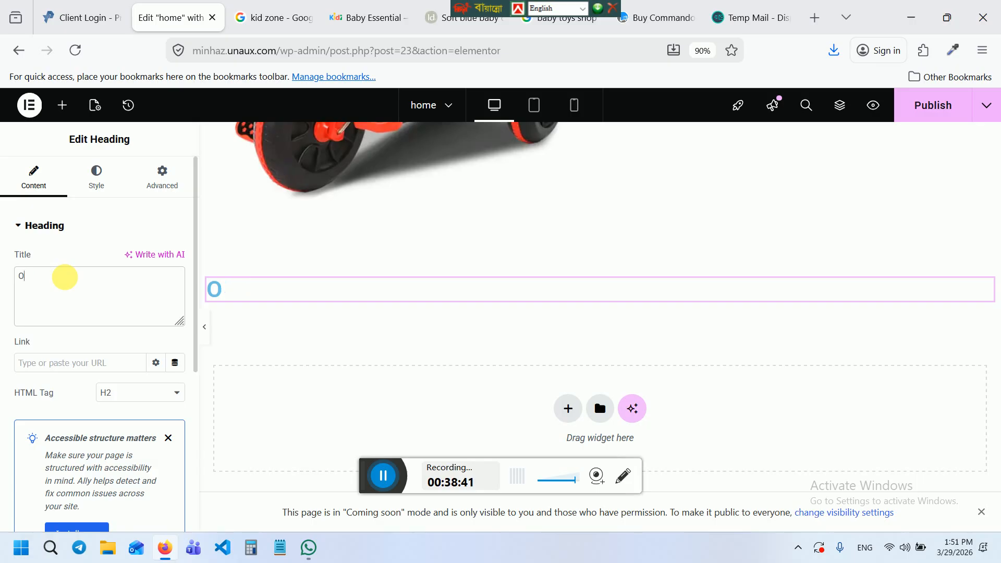
pyautogui.write('Ur ur Baby P')
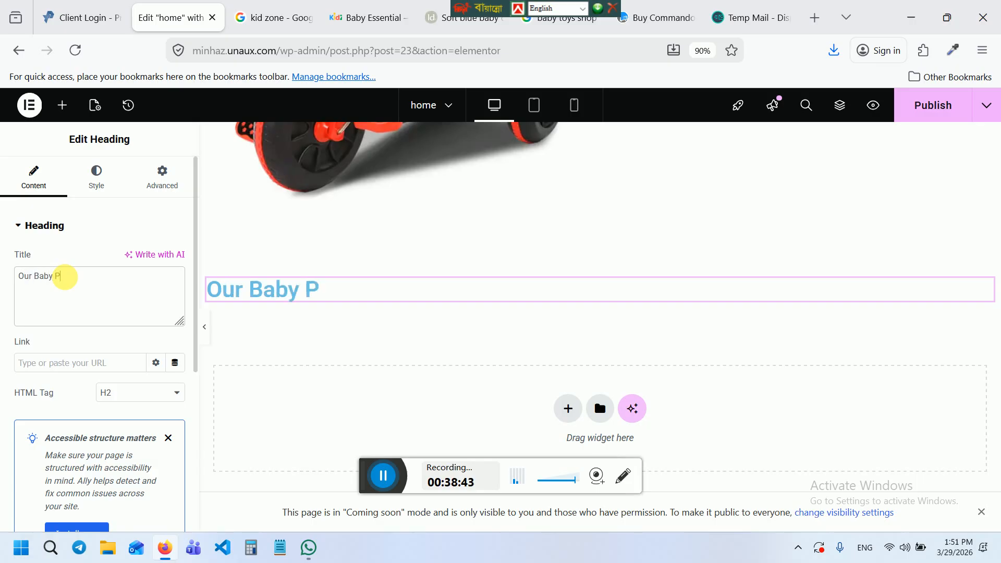
pyautogui.write('roducts')
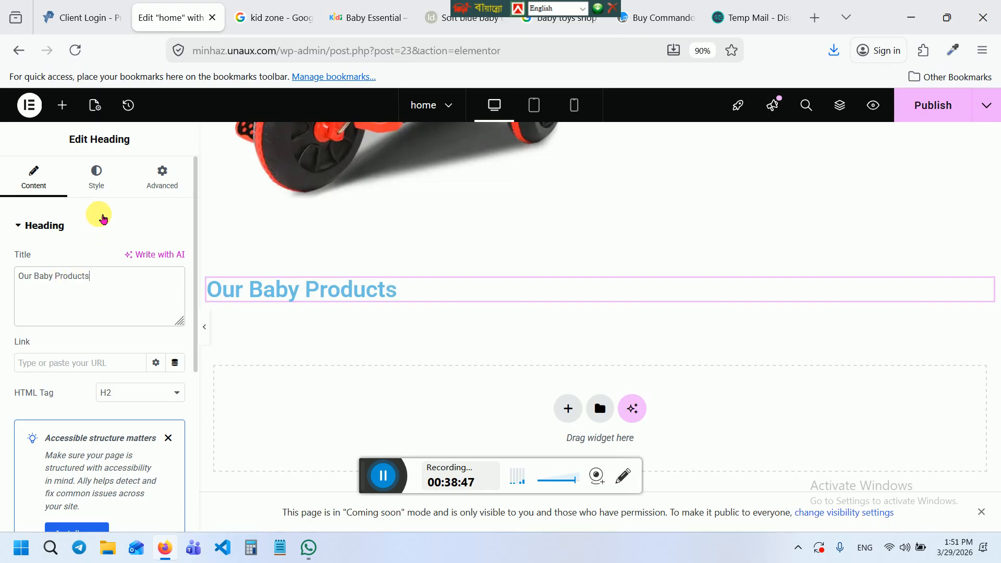
pyautogui.click(91, 185)
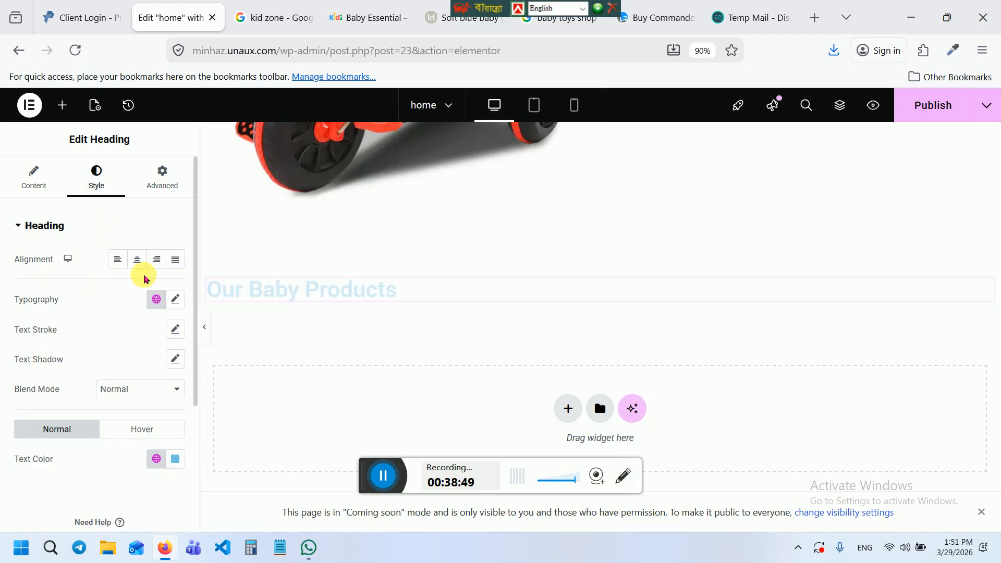
pyautogui.click(144, 265)
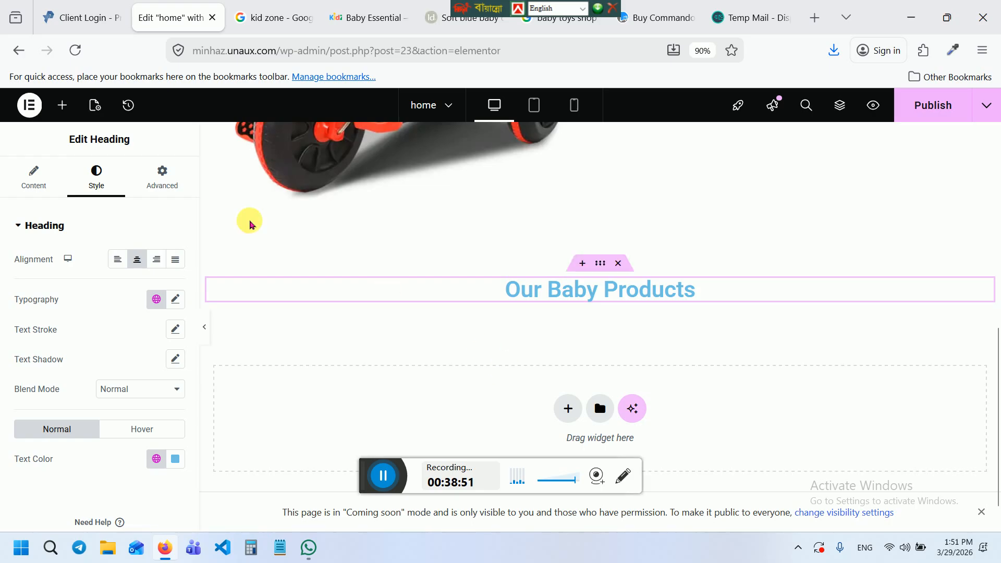
pyautogui.click(63, 109)
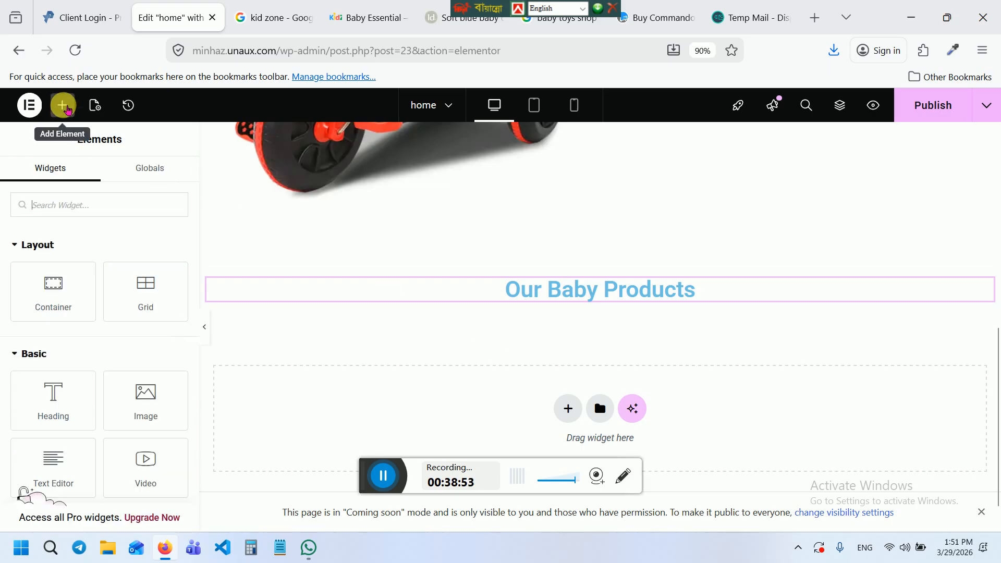
pyautogui.click(62, 206)
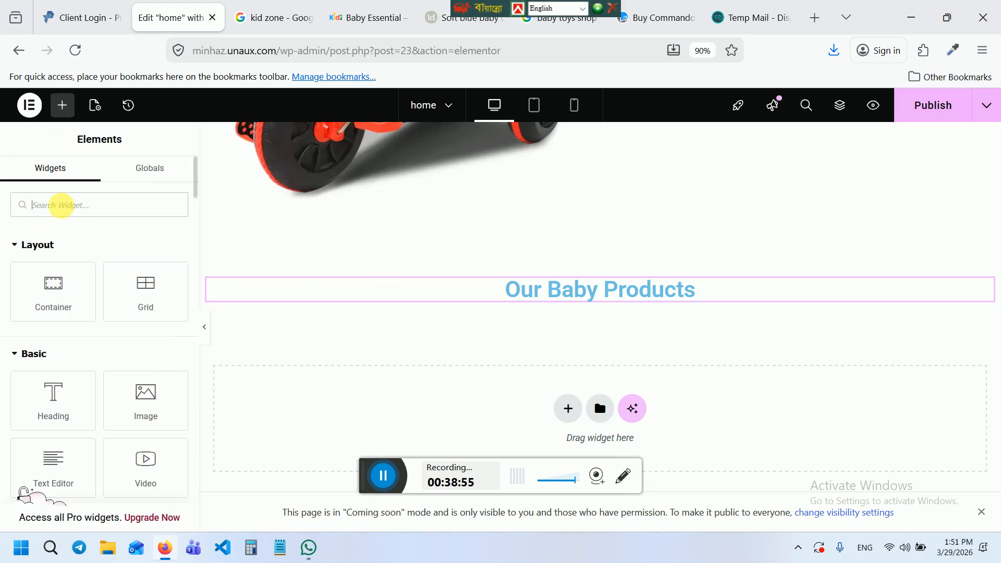
pyautogui.write('prod')
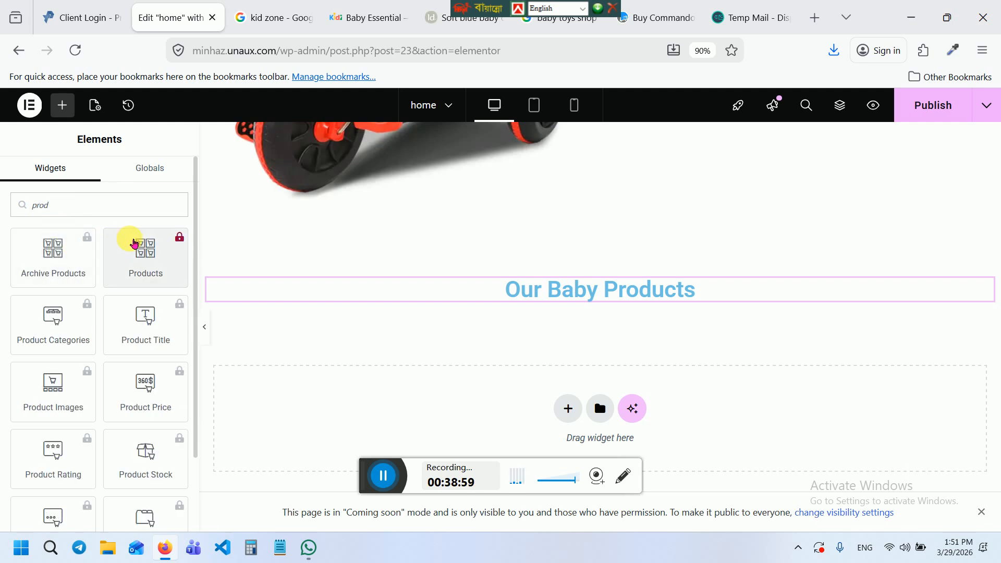
pyautogui.write('uc')
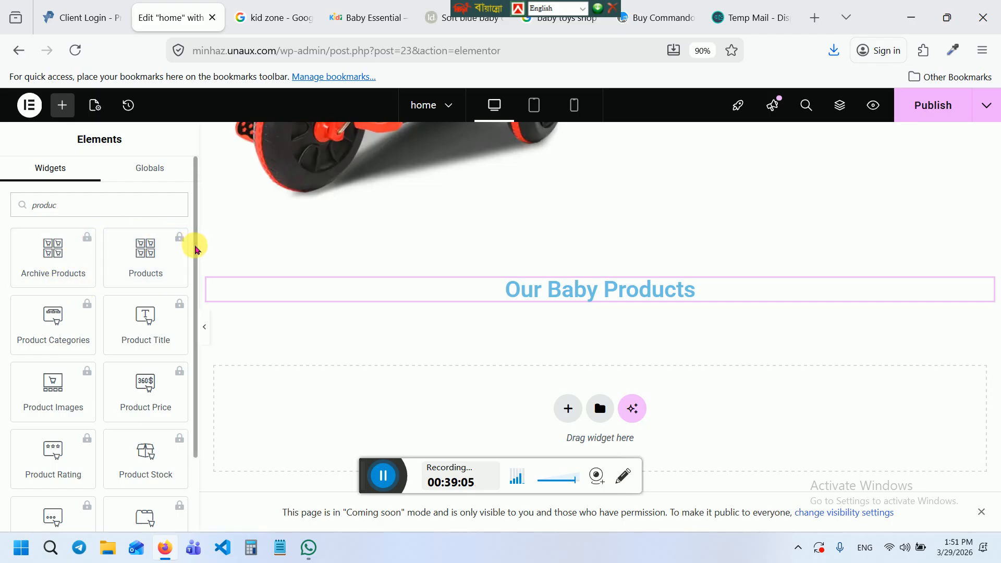
pyautogui.moveTo(195, 245); pyautogui.dragTo(194, 366)
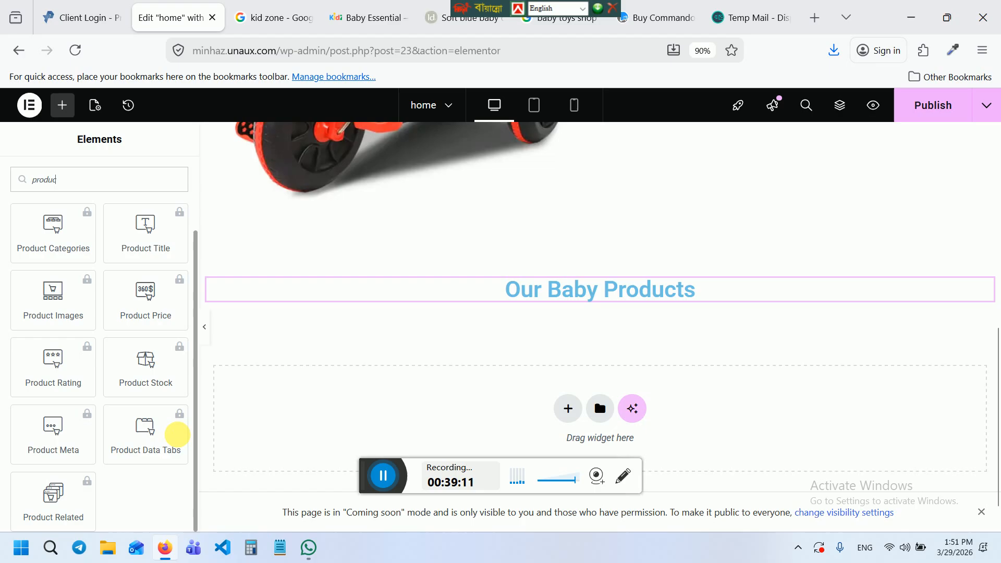
pyautogui.scroll(3, 191, 441)
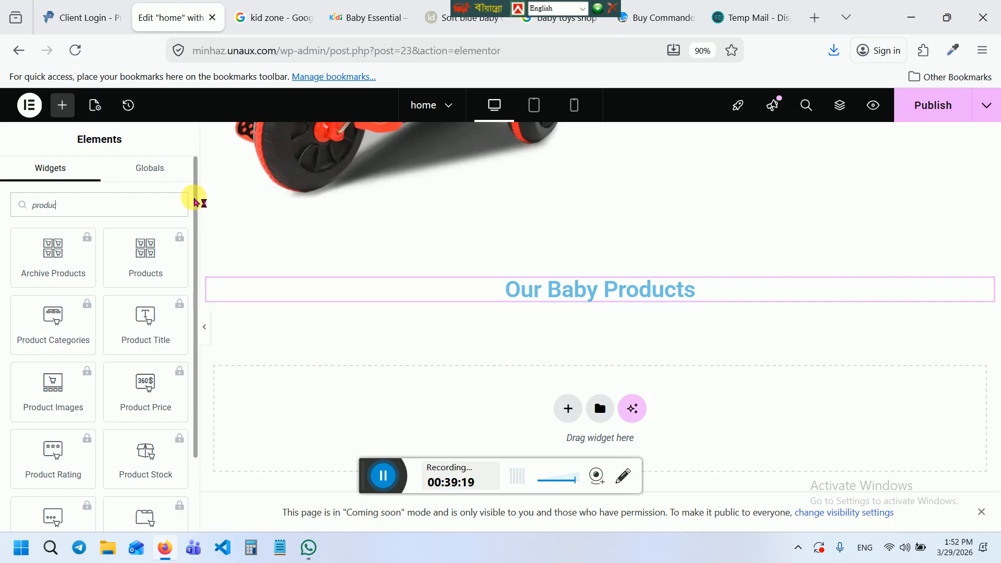
pyautogui.moveTo(195, 197); pyautogui.dragTo(197, 129)
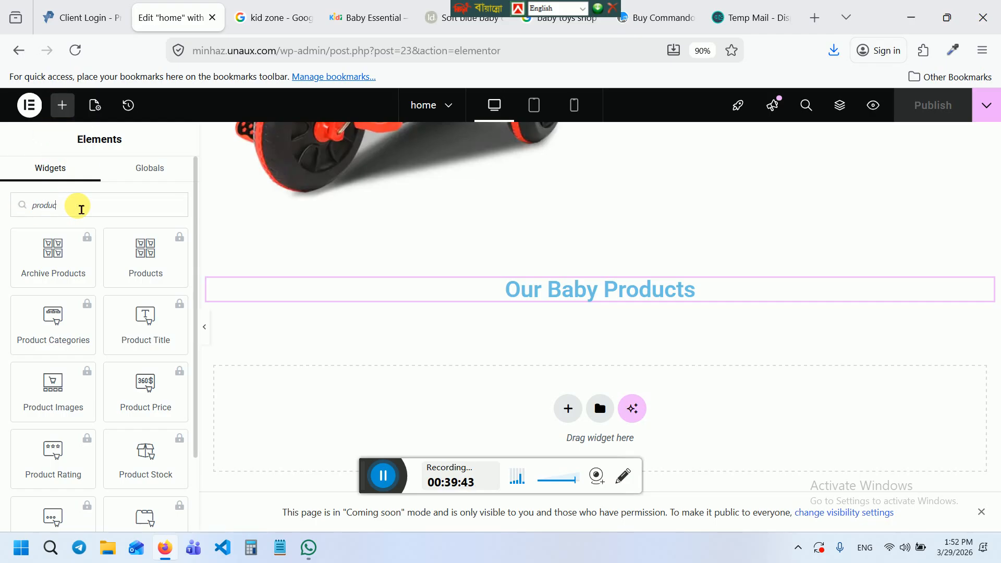
pyautogui.press('BackSpace')
pyautogui.press('BackSpace')
pyautogui.press('BackSpace')
pyautogui.press('BackSpace')
pyautogui.press('BackSpace')
pyautogui.press('BackSpace')
pyautogui.write('s')
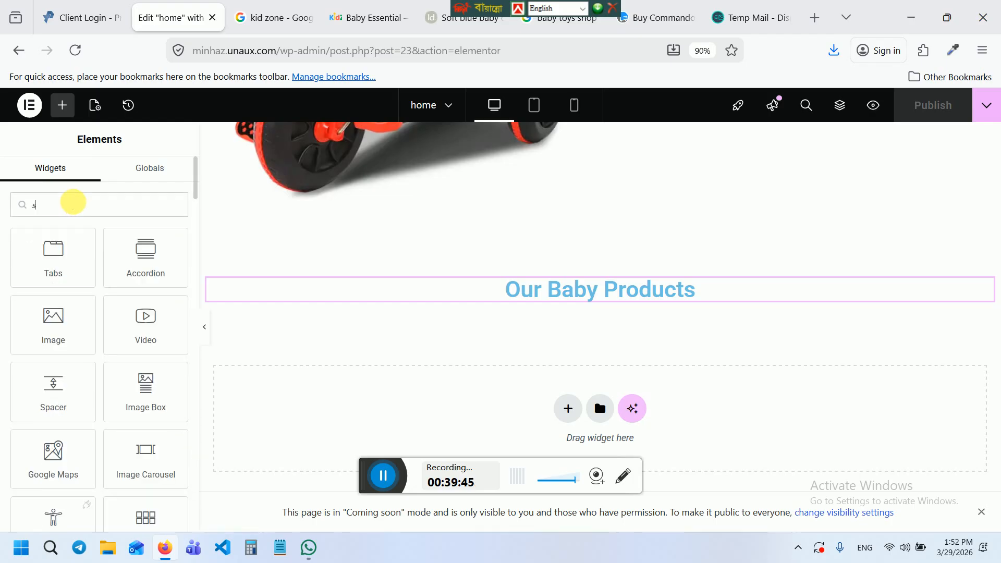
pyautogui.write('ho')
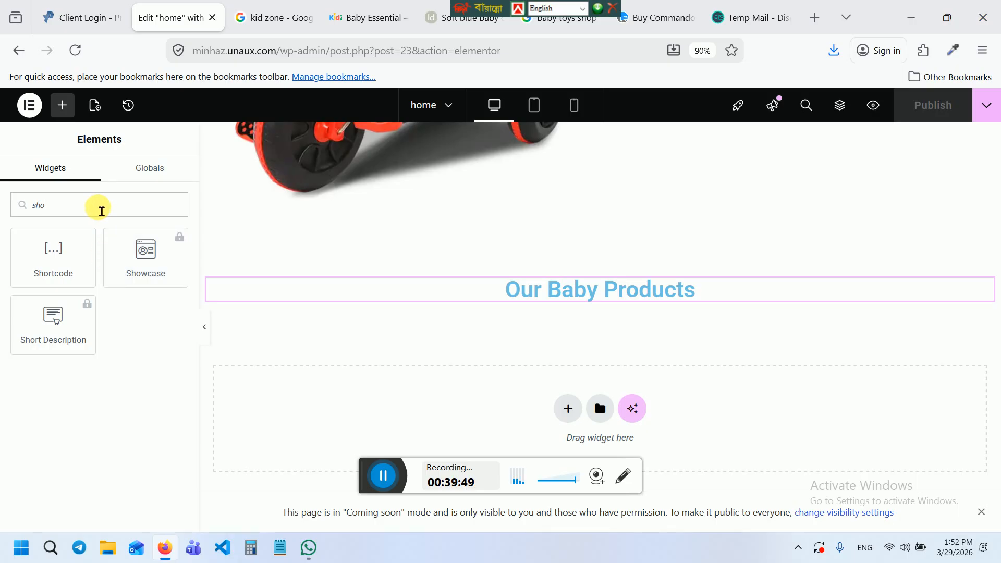
pyautogui.press('BackSpace')
pyautogui.press('BackSpace')
pyautogui.press('BackSpace')
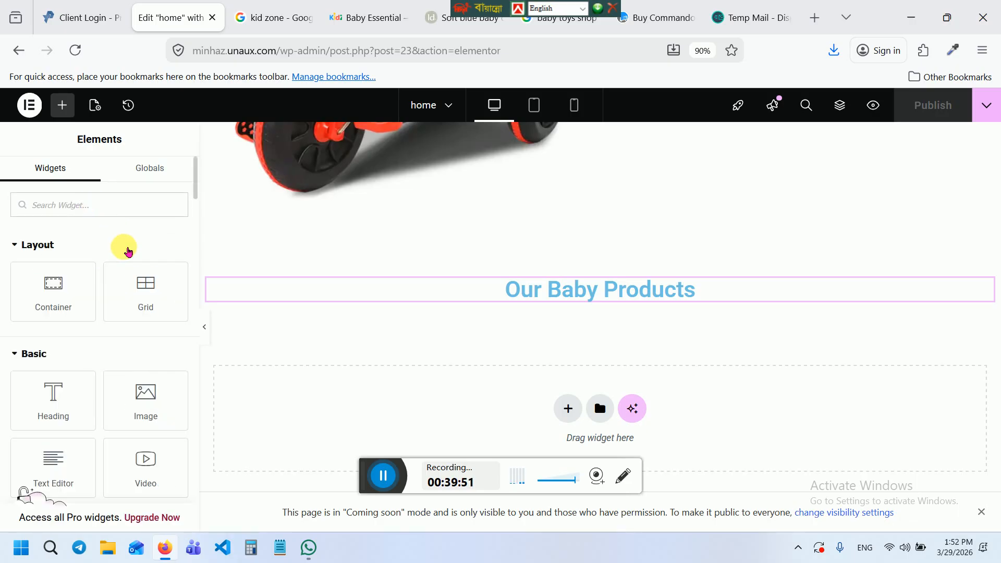
# Collapse the Layout, Basic and Pro widget groups in the Elementor panel
pyautogui.click(69, 240)
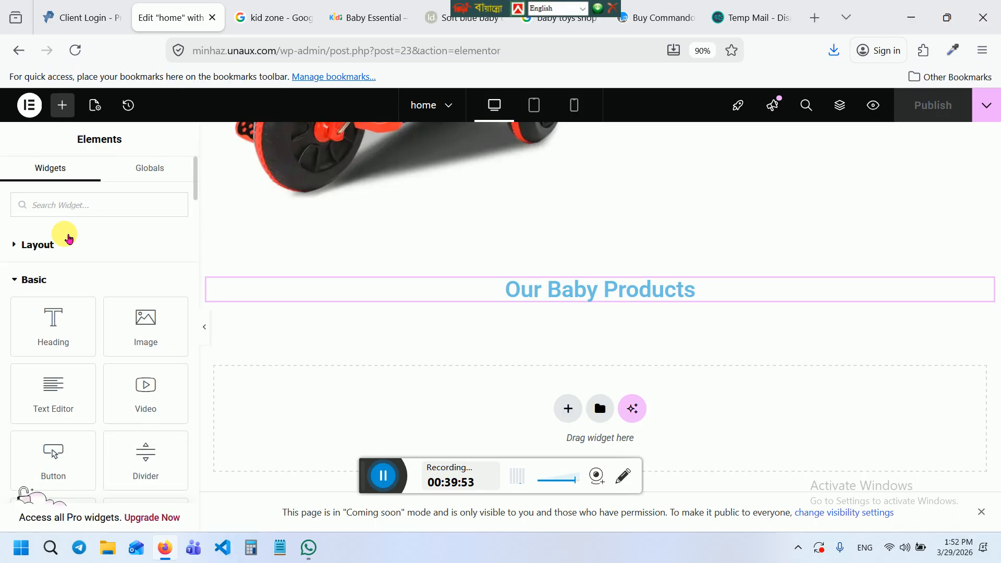
pyautogui.click(69, 240)
pyautogui.click(67, 236)
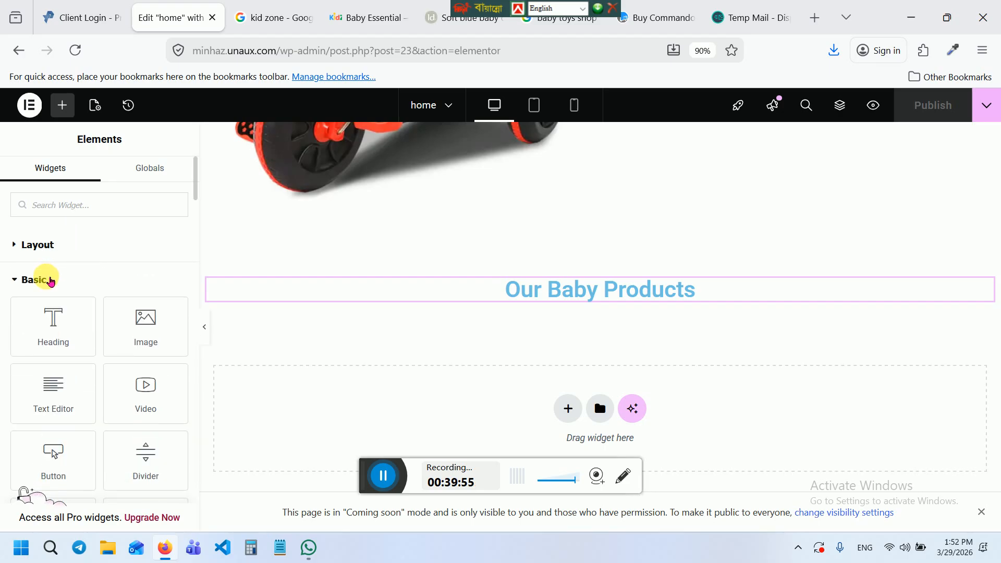
pyautogui.click(51, 281)
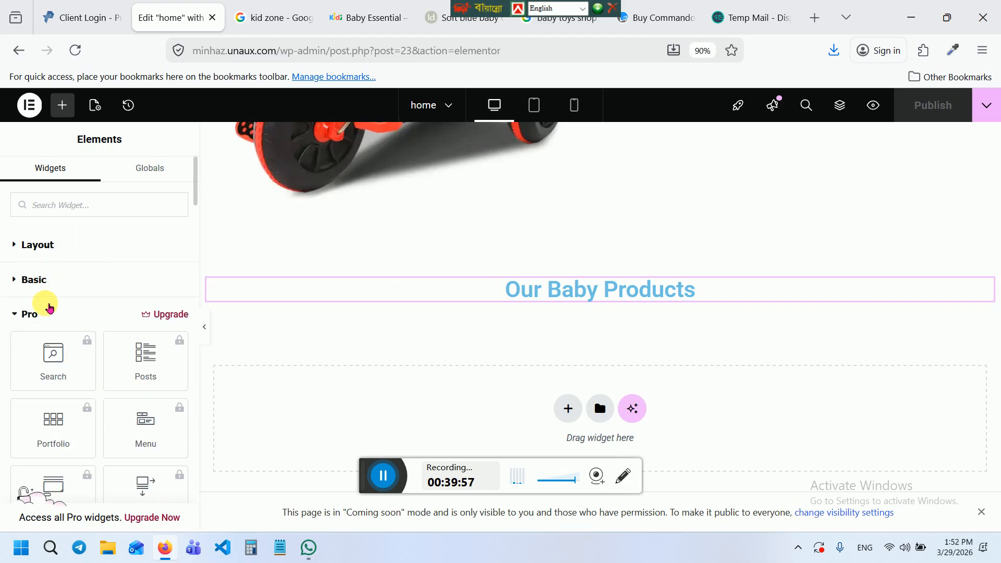
pyautogui.click(49, 309)
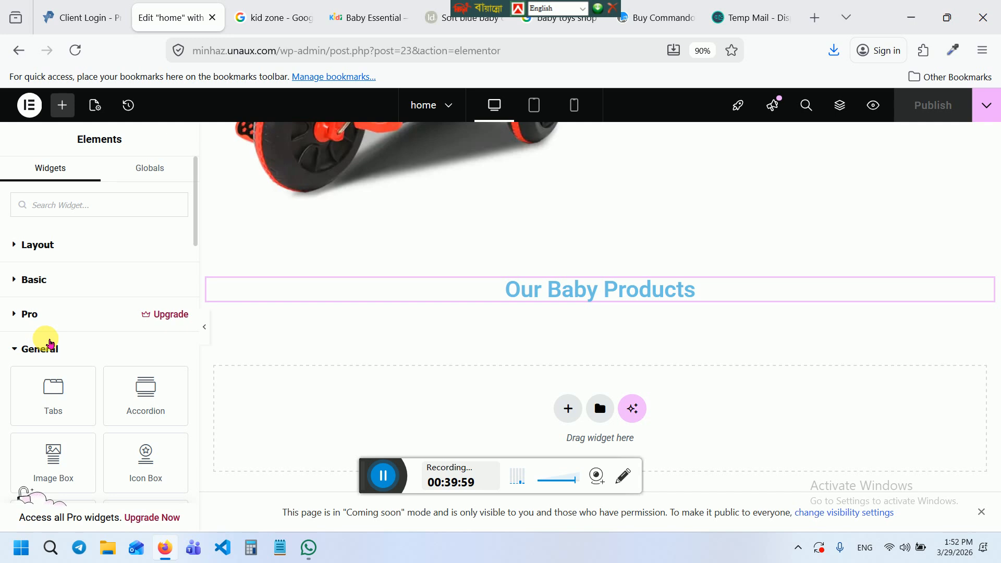
pyautogui.moveTo(196, 214); pyautogui.dragTo(180, 500)
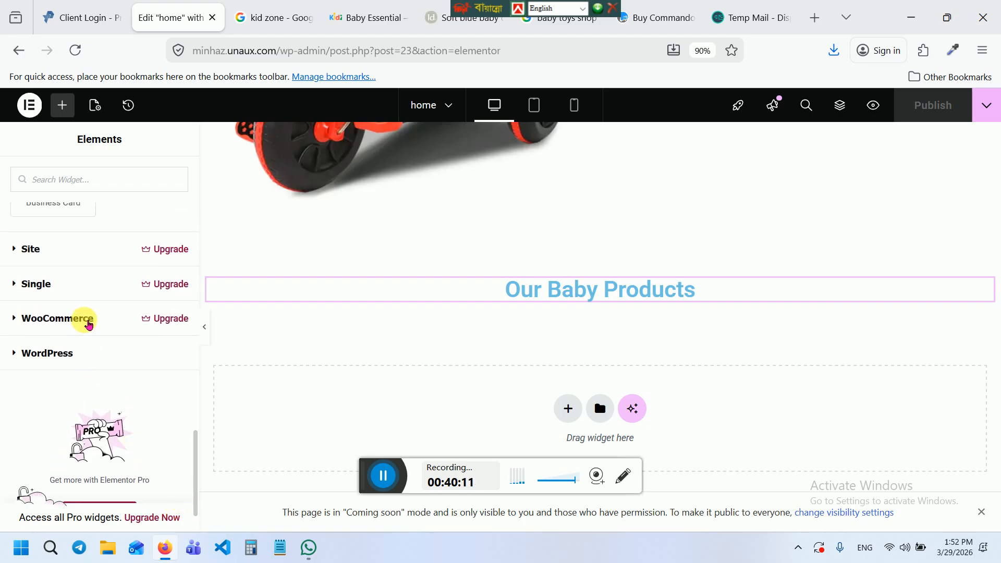
# Expand the WooCommerce and WordPress widget groups and scroll down to the WordPress widgets
pyautogui.click(87, 328)
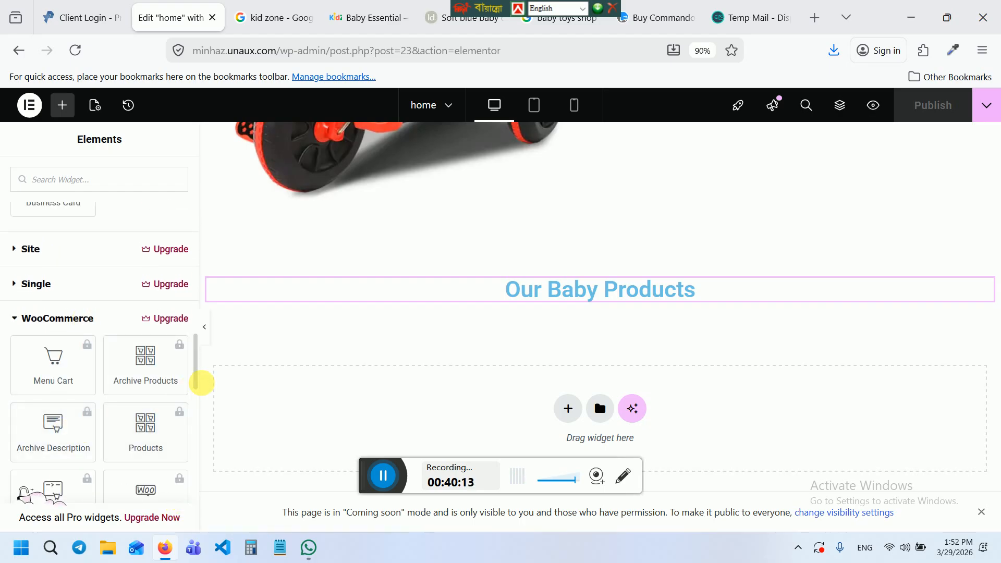
pyautogui.moveTo(193, 372); pyautogui.dragTo(189, 464)
pyautogui.scroll(-2, 189, 464)
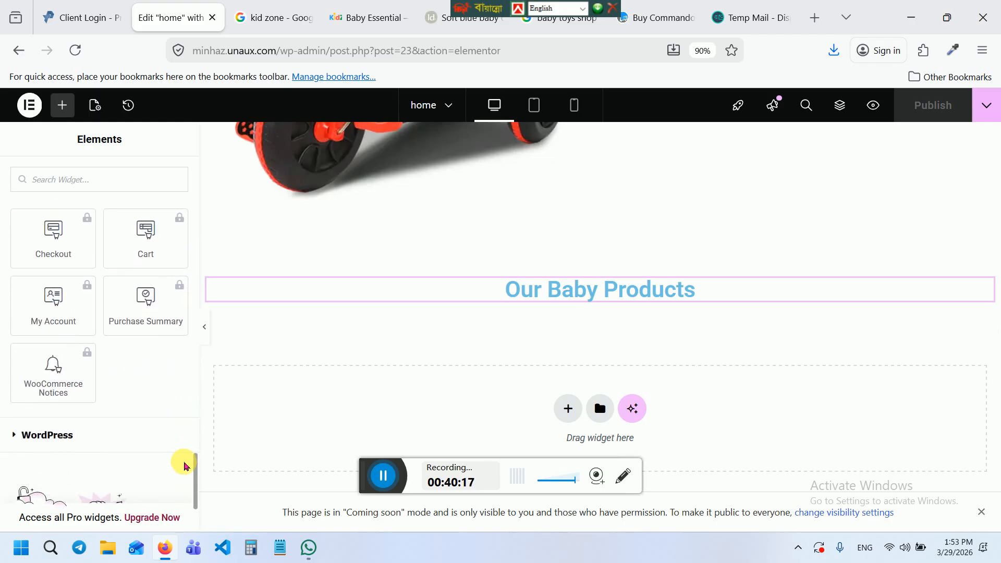
pyautogui.click(73, 422)
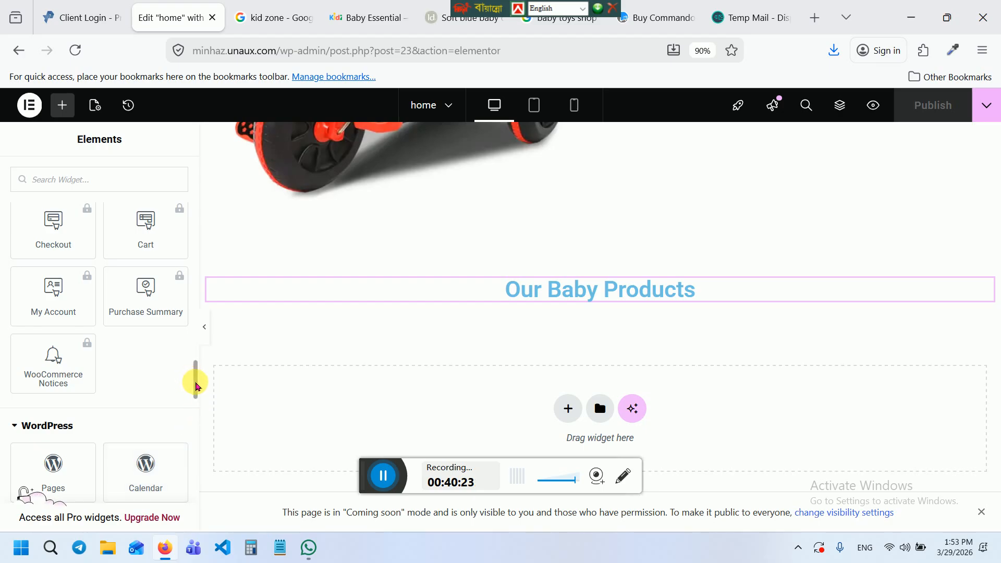
pyautogui.moveTo(194, 381); pyautogui.dragTo(195, 464)
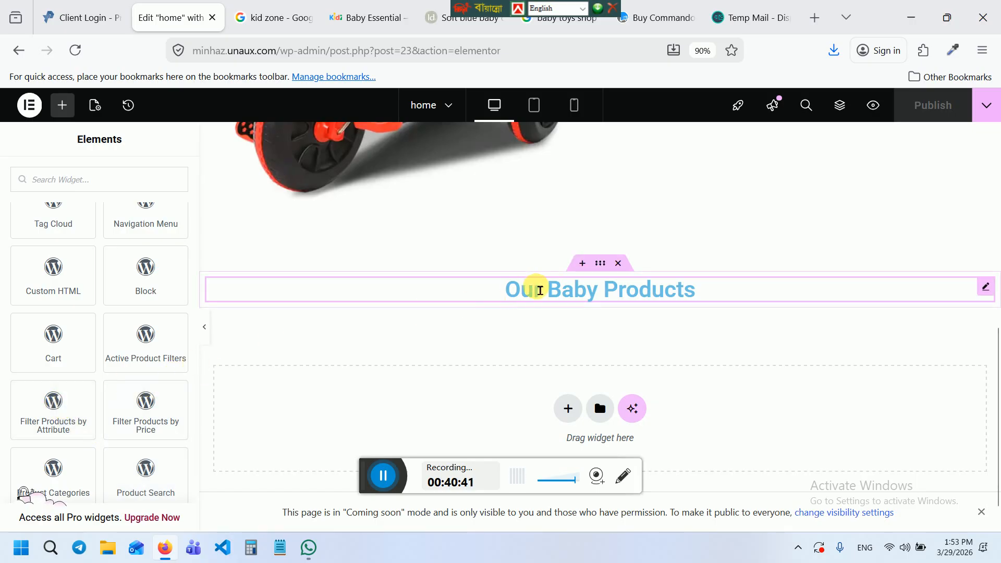
# Drop a Filter Products by Attribute widget beneath the 'Our Baby Products' heading
pyautogui.moveTo(55, 423); pyautogui.dragTo(545, 308)
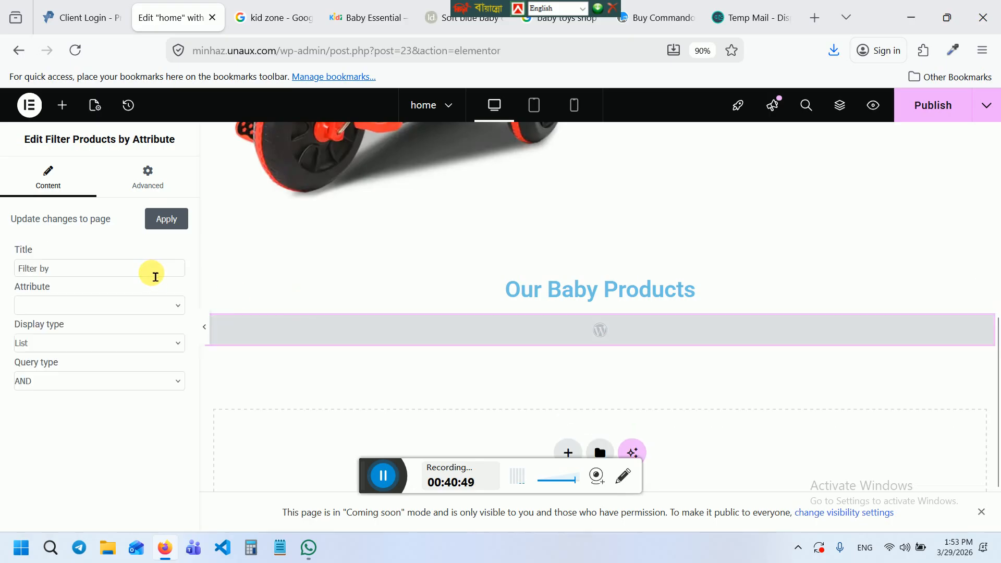
pyautogui.click(96, 307)
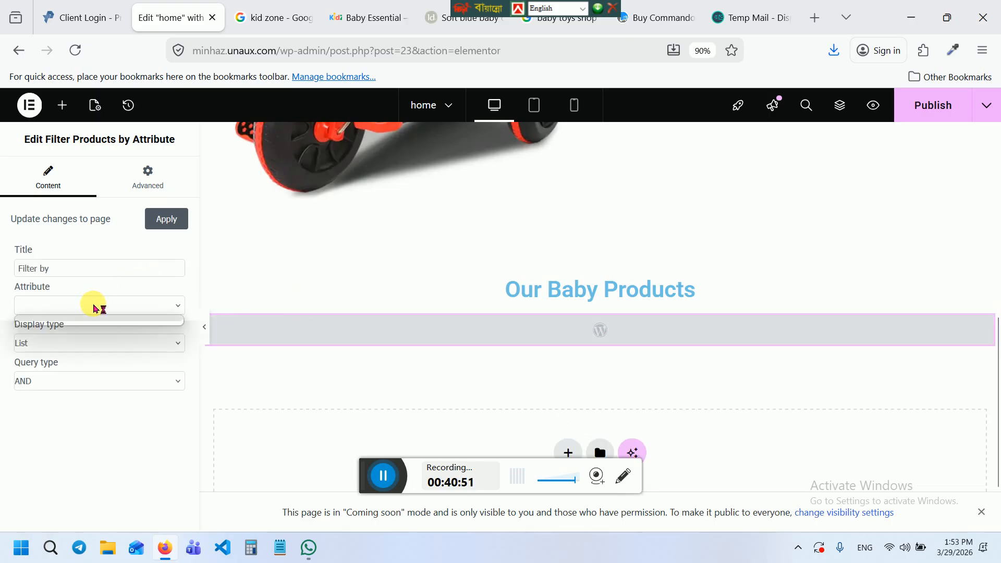
pyautogui.click(93, 304)
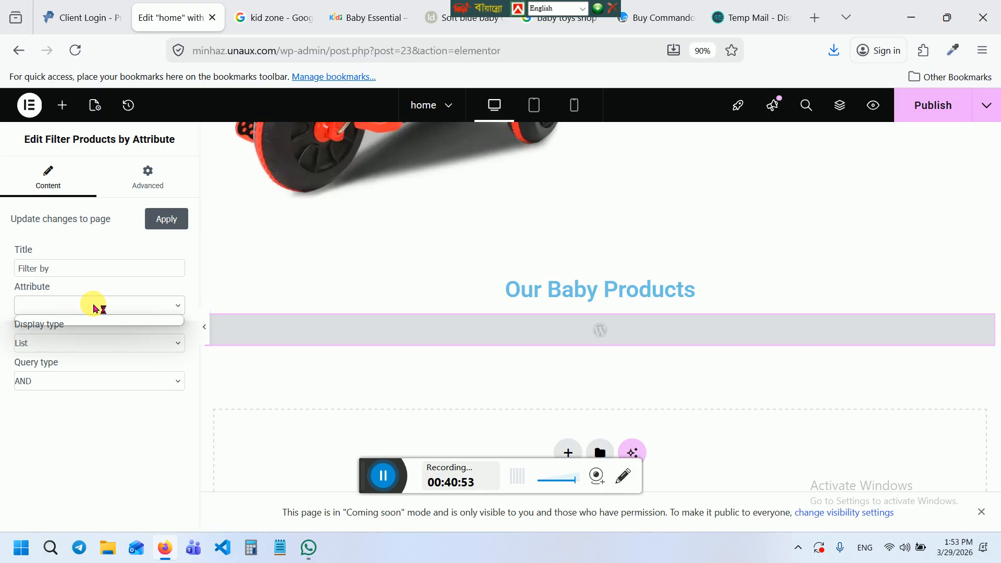
# Set the filter's display type to Dropdown and keep the query type AND
pyautogui.click(94, 349)
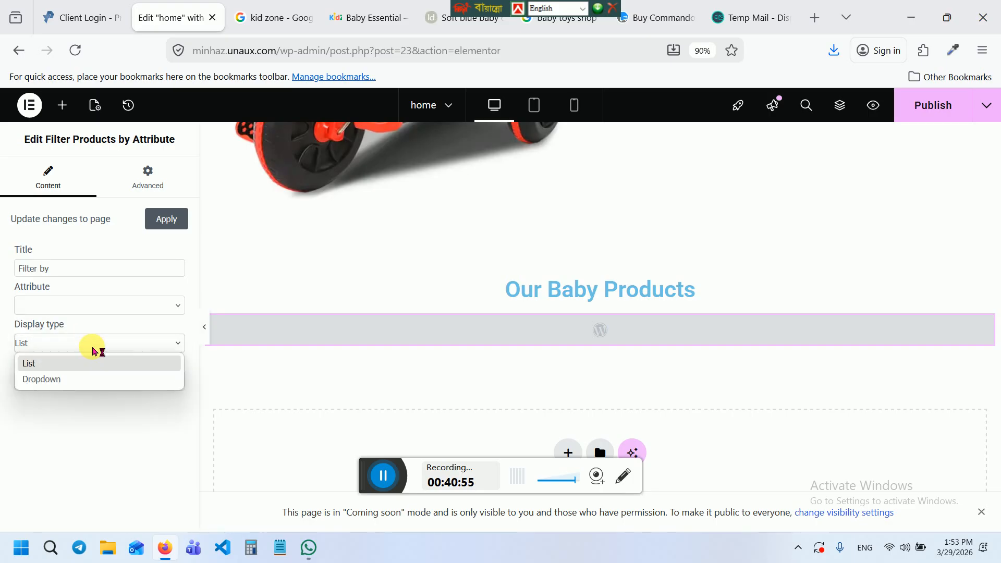
pyautogui.click(68, 390)
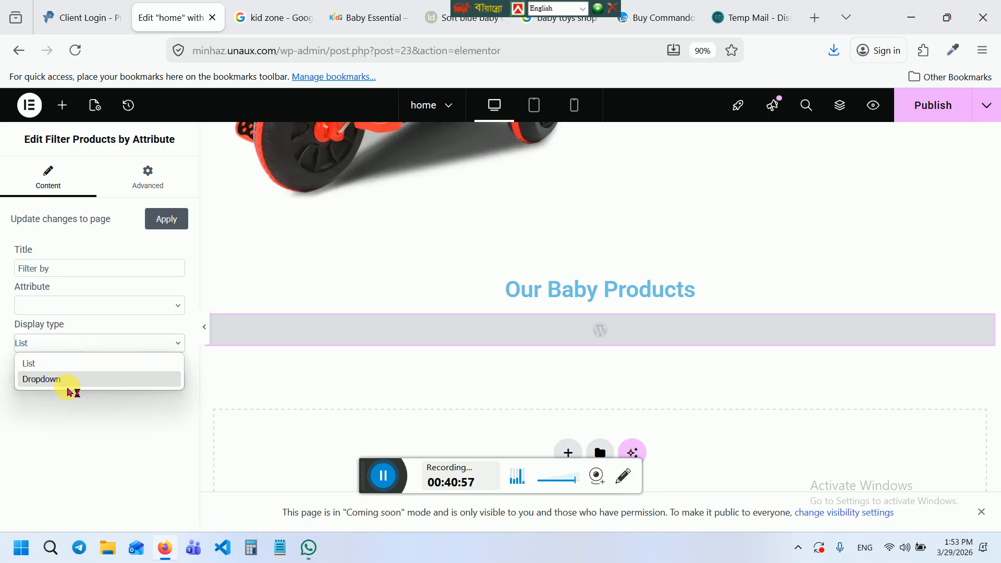
pyautogui.click(96, 377)
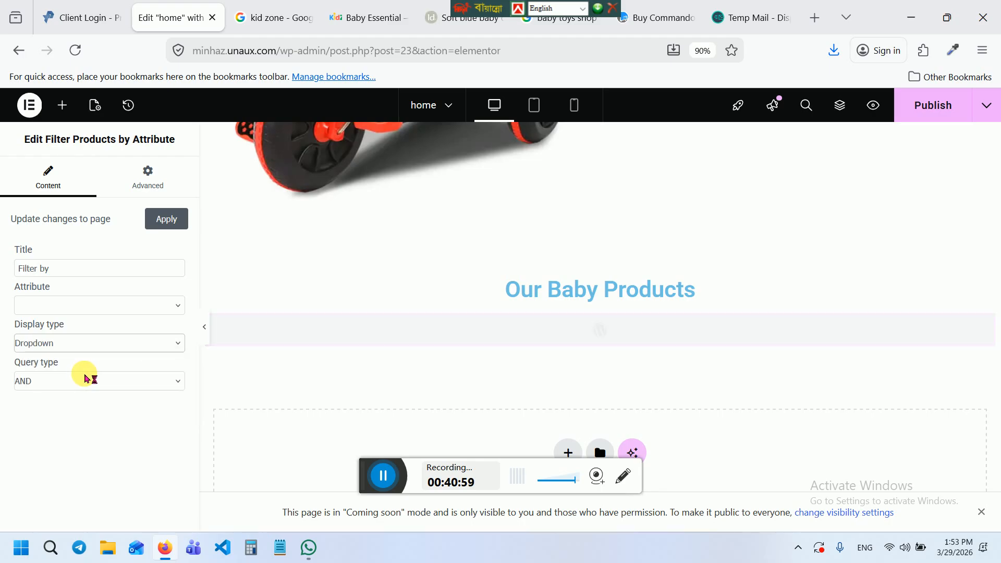
pyautogui.click(86, 378)
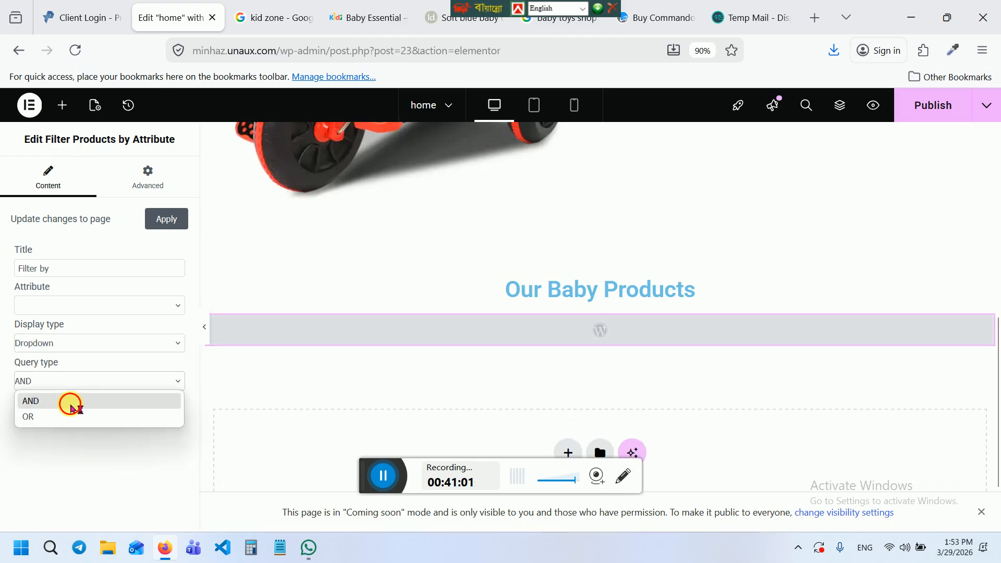
pyautogui.click(72, 403)
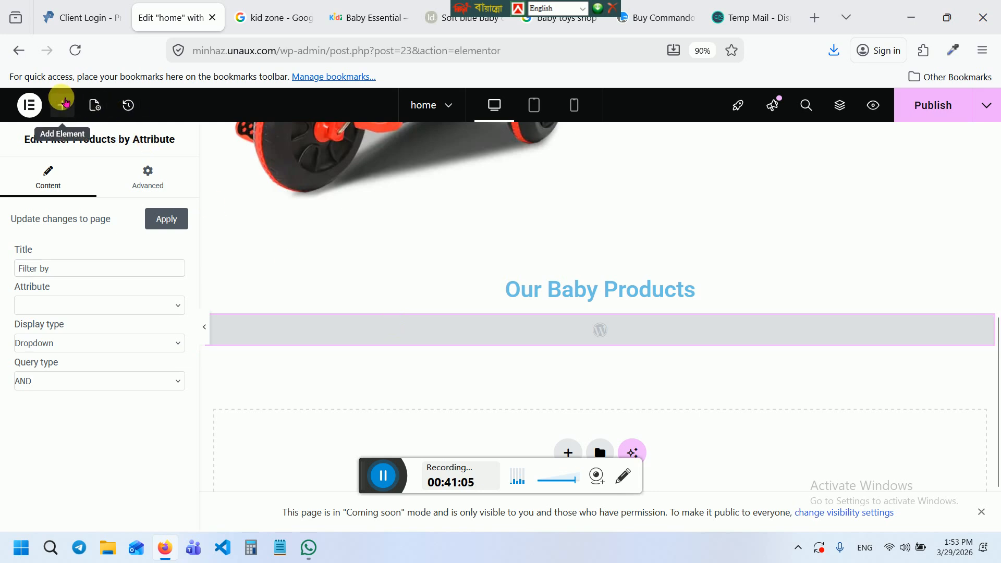
pyautogui.click(63, 105)
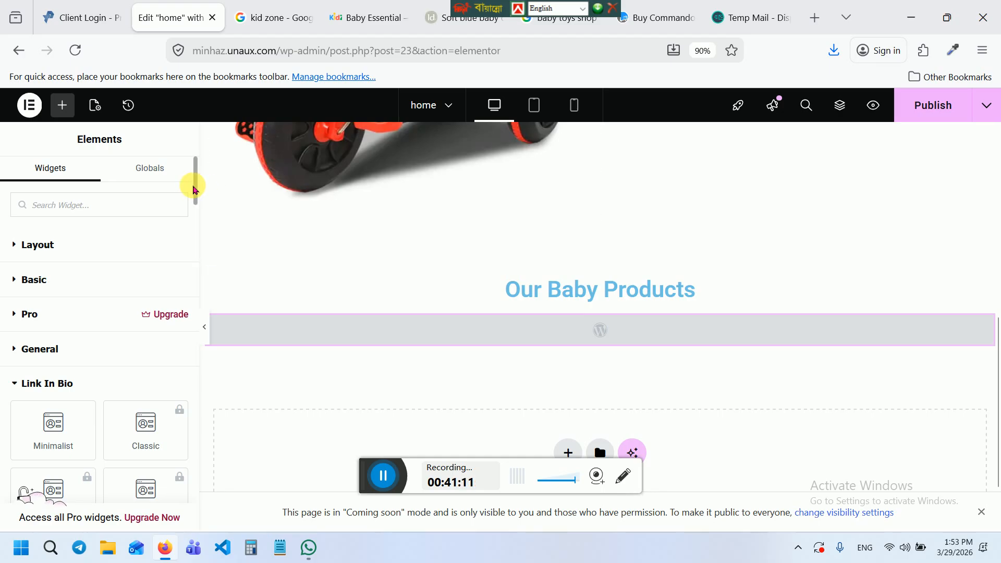
# Scroll to the WordPress widgets and drag the Products list tile below the attribute filter
pyautogui.moveTo(194, 186); pyautogui.dragTo(185, 260)
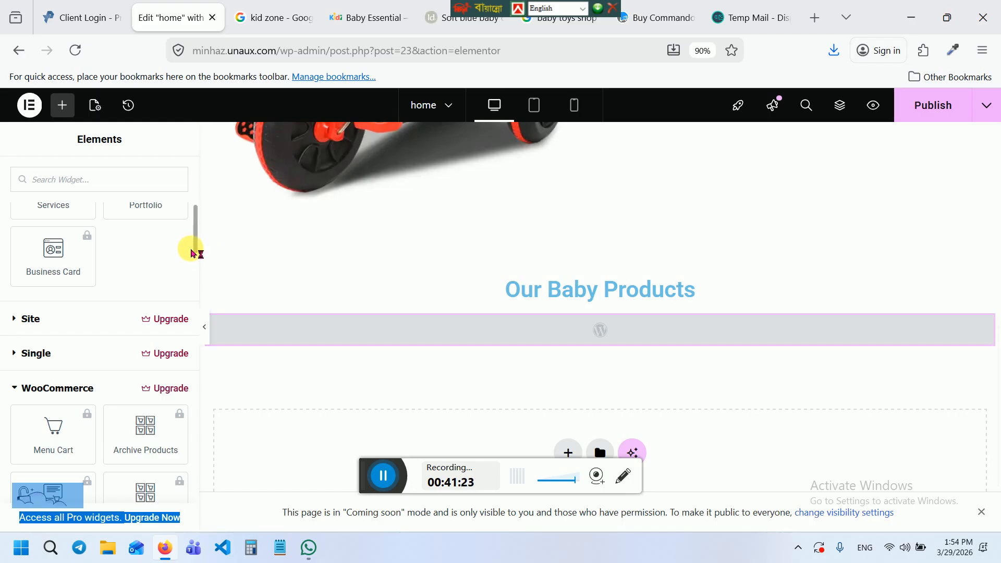
pyautogui.scroll(-6, 193, 254)
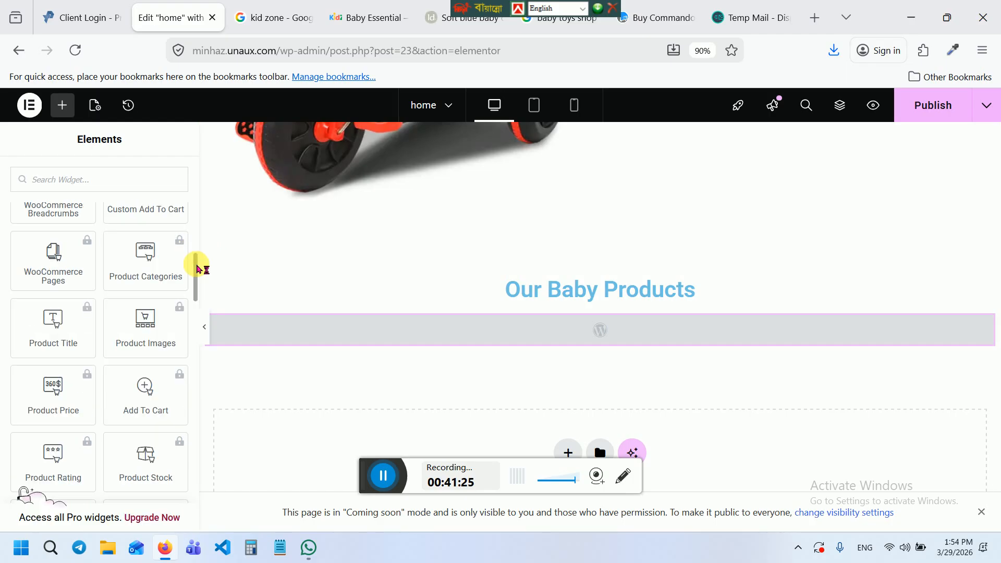
pyautogui.moveTo(196, 269); pyautogui.dragTo(205, 471)
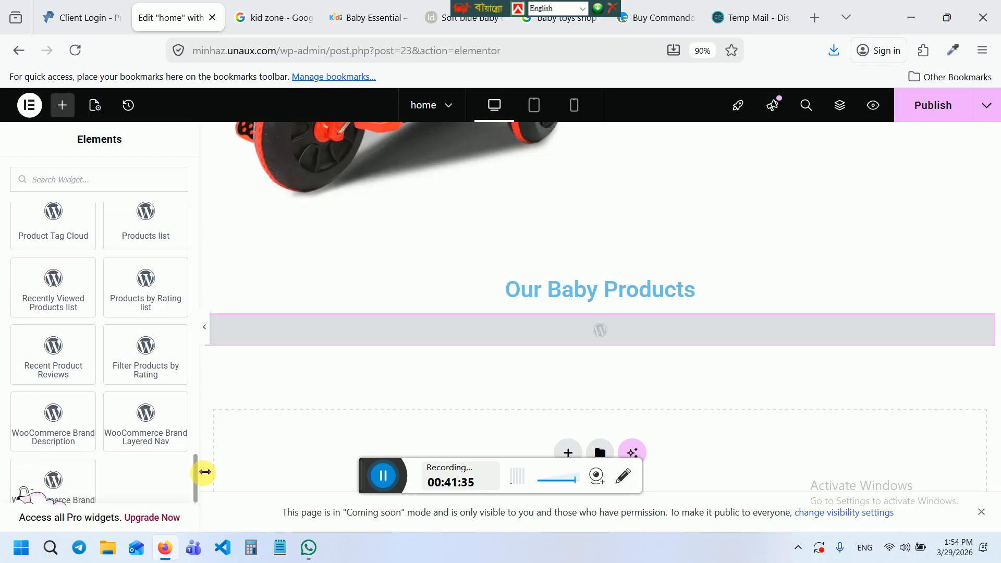
pyautogui.moveTo(205, 472); pyautogui.dragTo(204, 473)
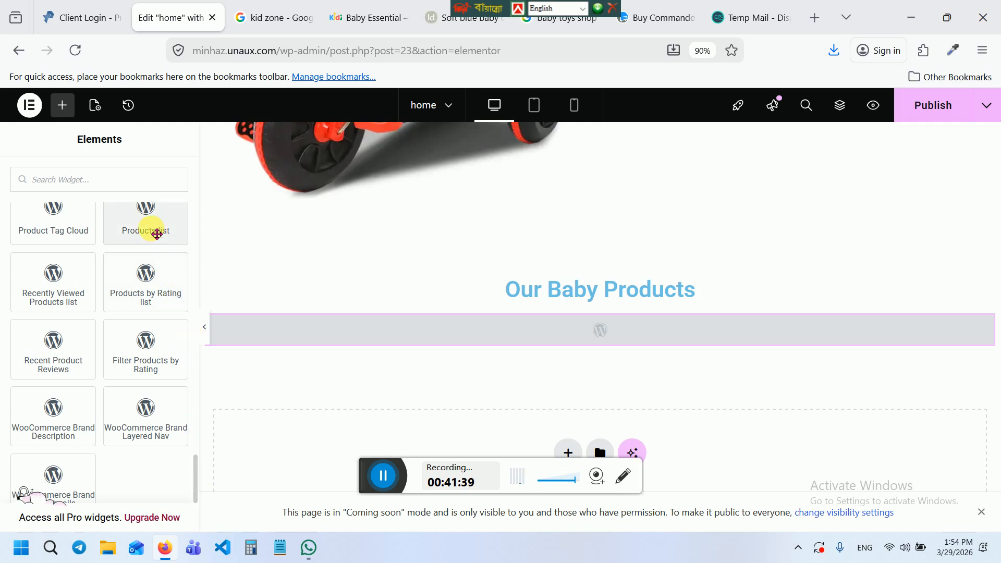
pyautogui.moveTo(157, 235); pyautogui.dragTo(312, 352)
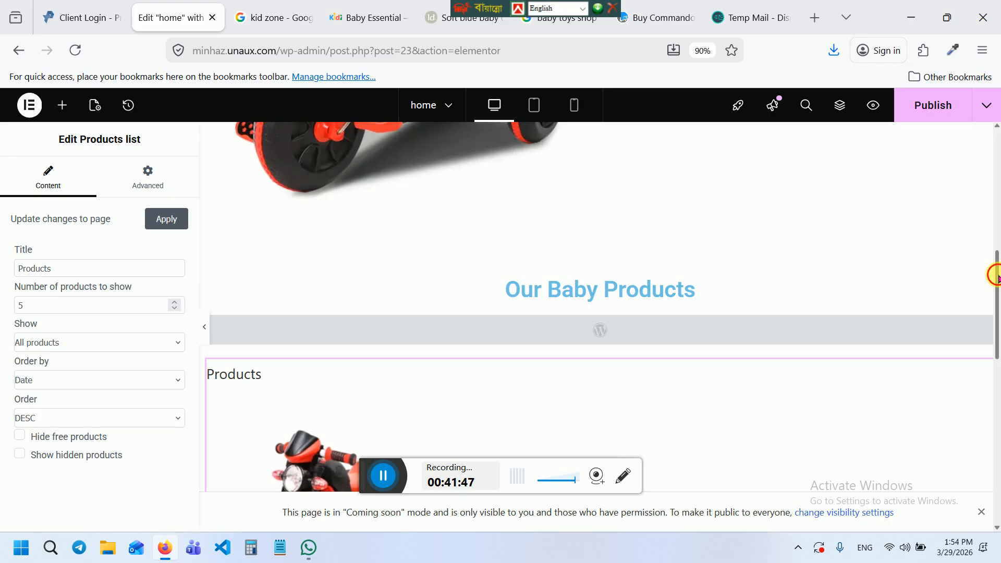
# Set the Products list to show 3 products, keeping All products as the selection
pyautogui.moveTo(995, 275); pyautogui.dragTo(996, 314)
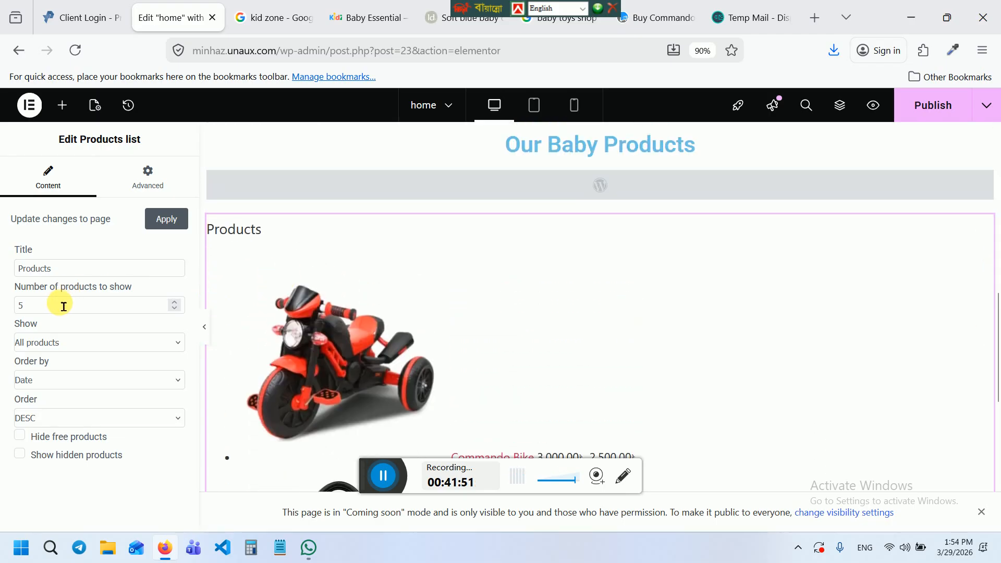
pyautogui.click(61, 307)
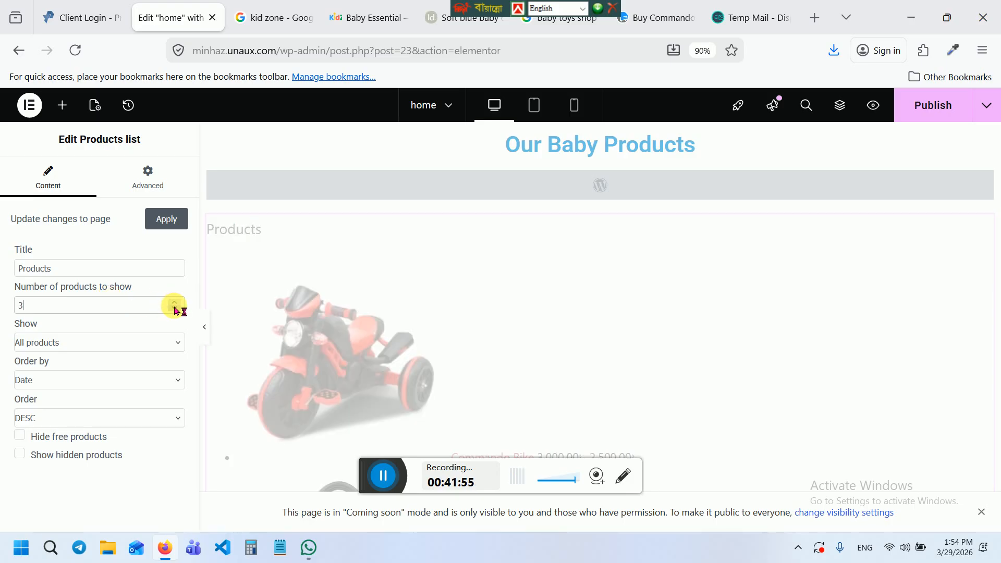
pyautogui.click(116, 342)
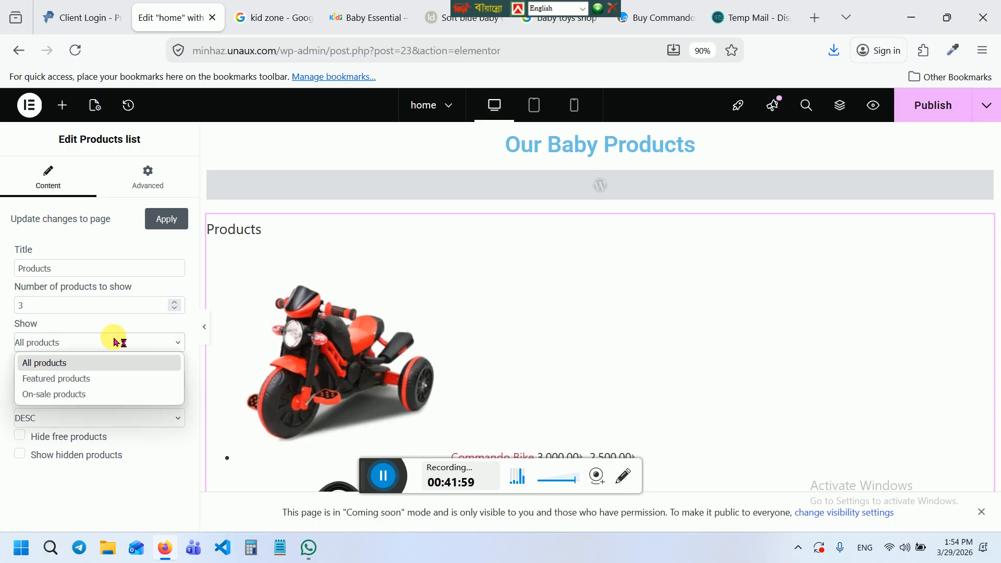
pyautogui.click(91, 367)
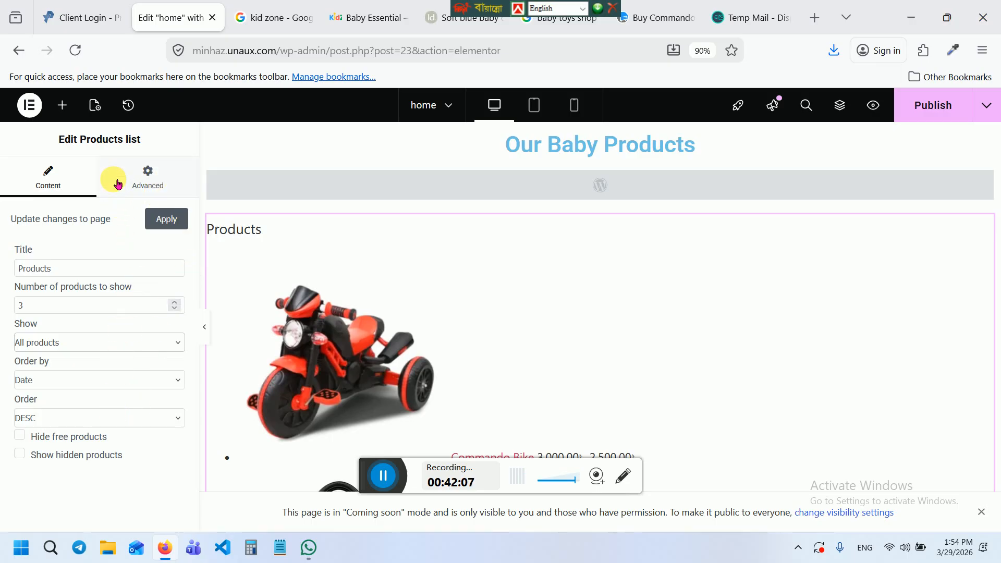
pyautogui.click(150, 179)
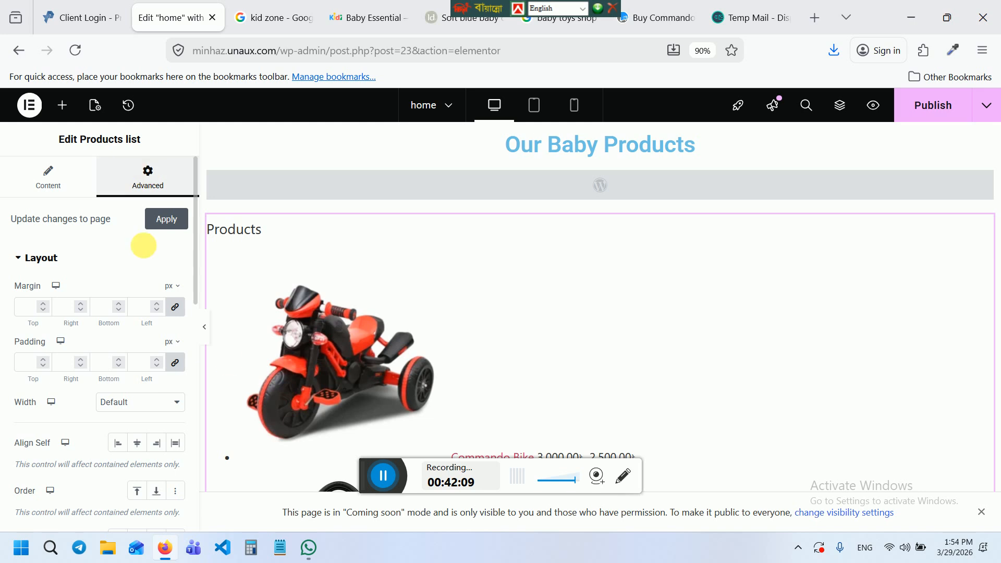
# Publish the home page and exit Elementor back to the WordPress editor
pyautogui.click(940, 110)
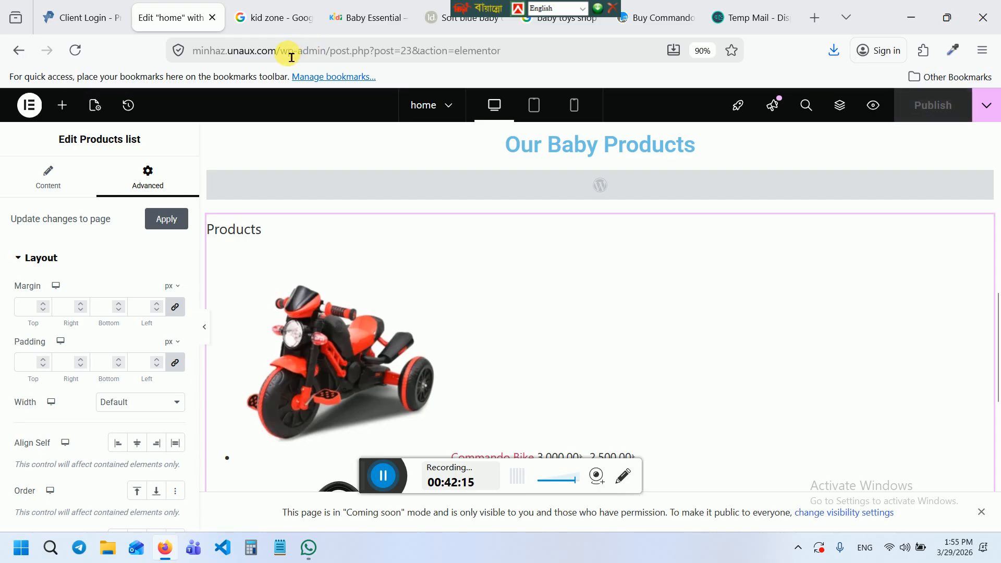
pyautogui.click(29, 106)
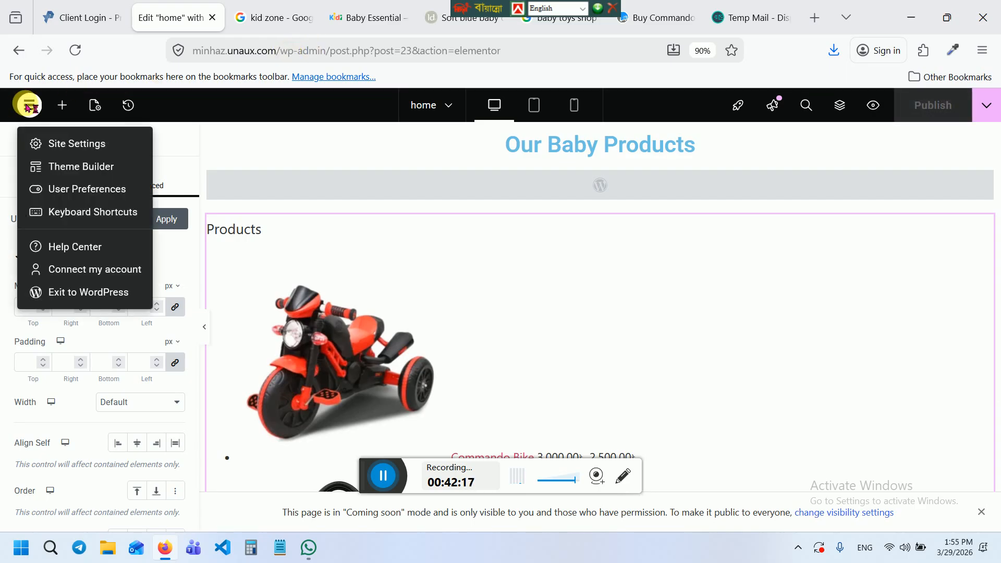
pyautogui.click(77, 291)
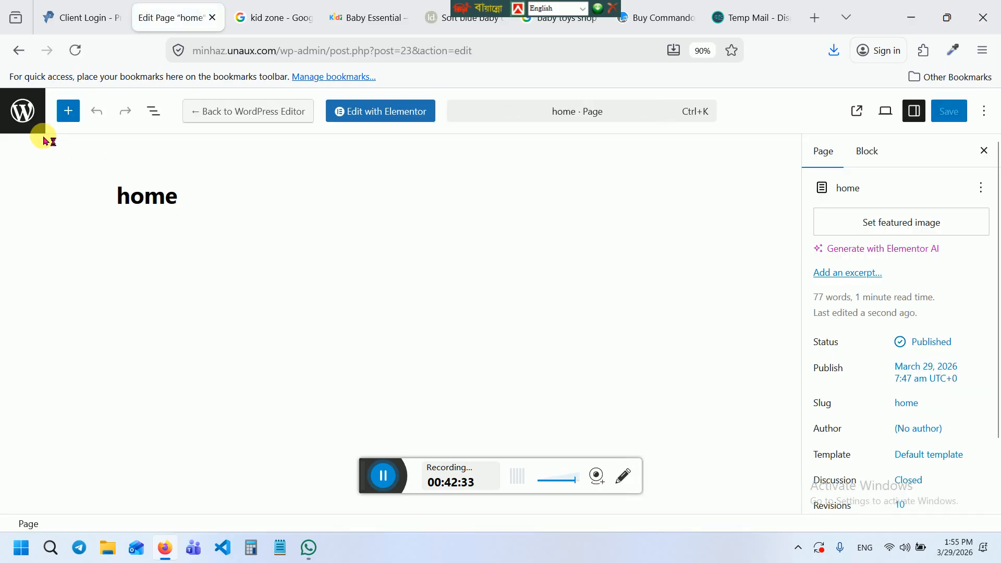
# Go to the Pages list, then return to the admin Dashboard from the site-name menu
pyautogui.click(33, 115)
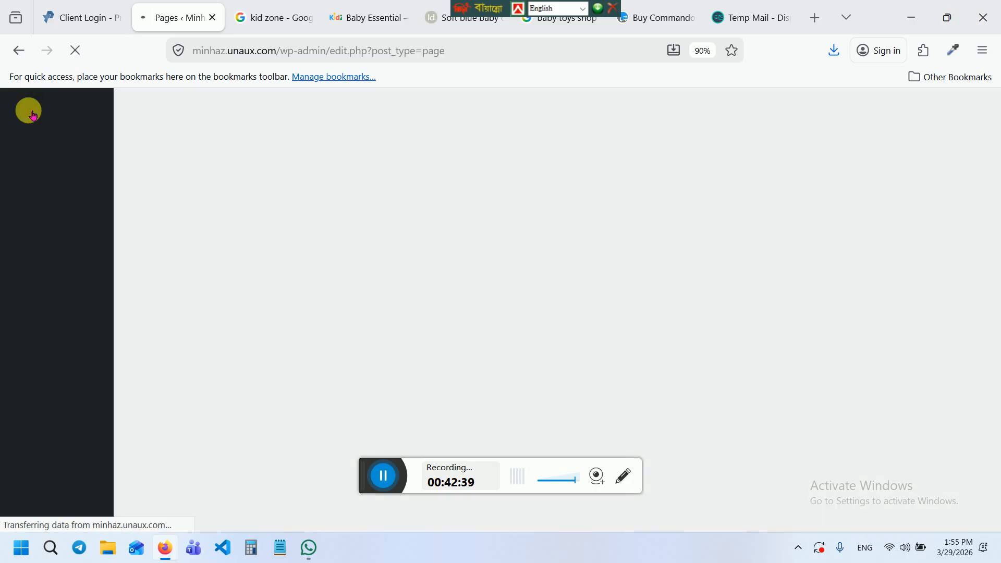
pyautogui.moveTo(31, 101)
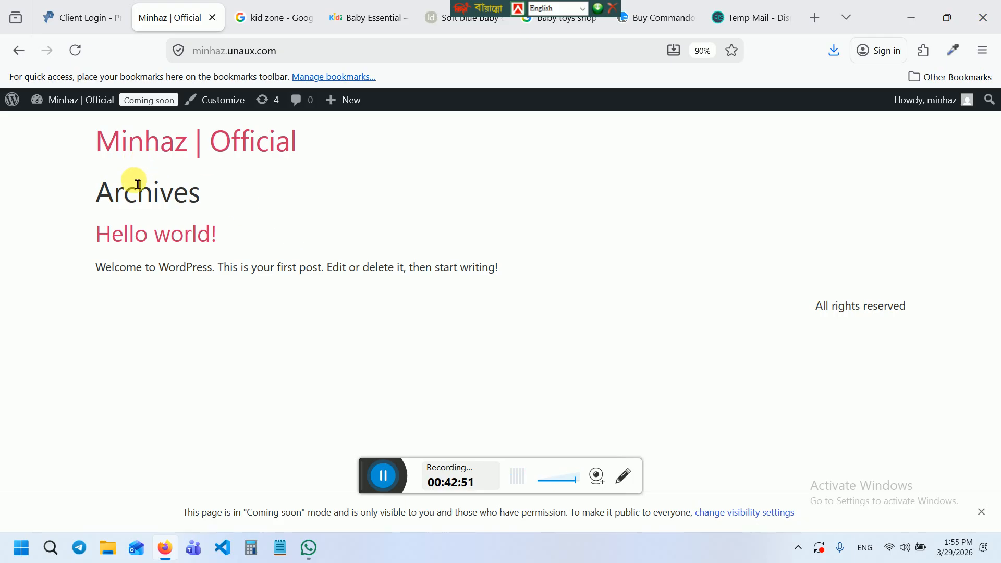
pyautogui.moveTo(66, 113)
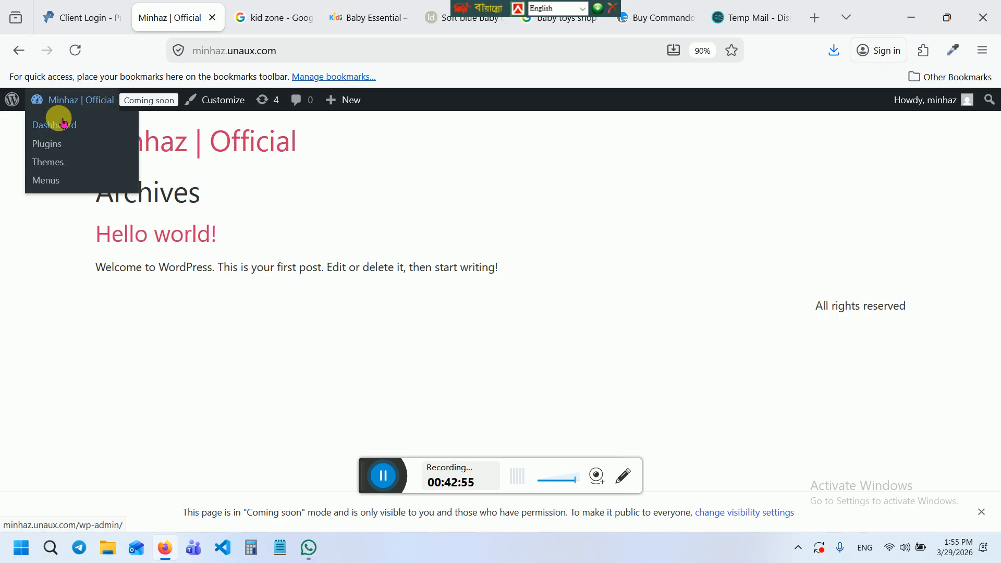
pyautogui.click(63, 123)
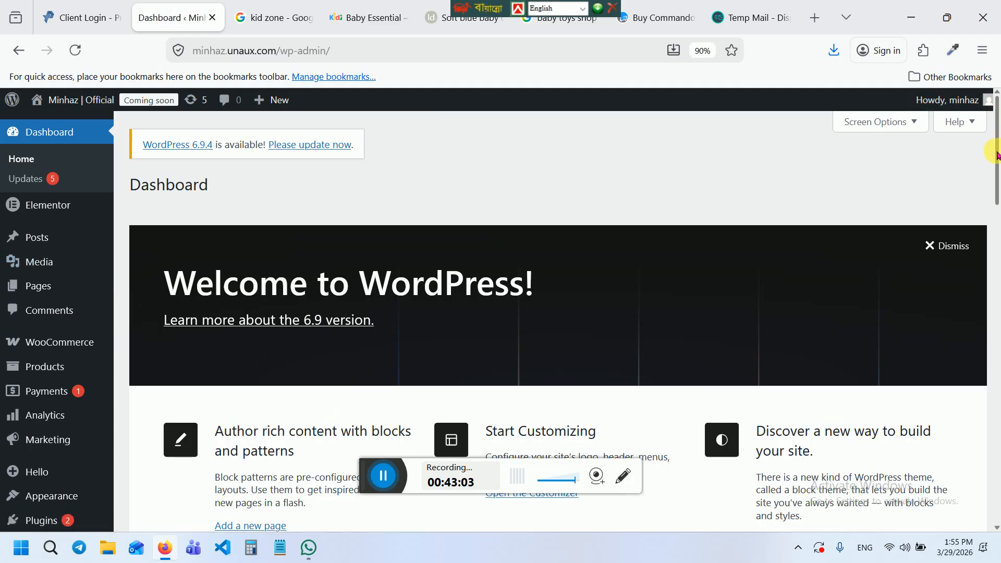
# In Reading Settings, make the static page 'home' the homepage and save changes
pyautogui.scroll(-6, 626, 292)
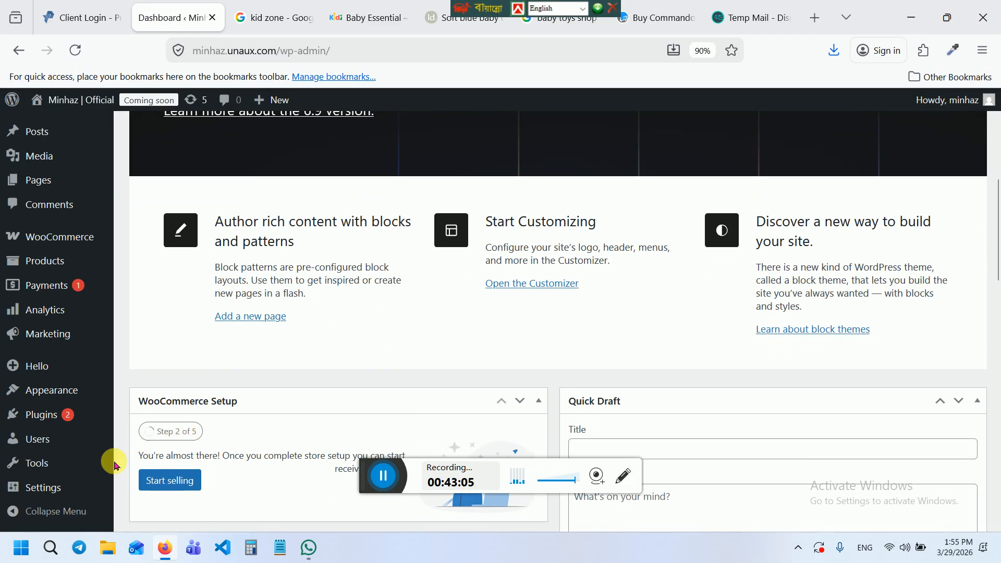
pyautogui.moveTo(71, 486)
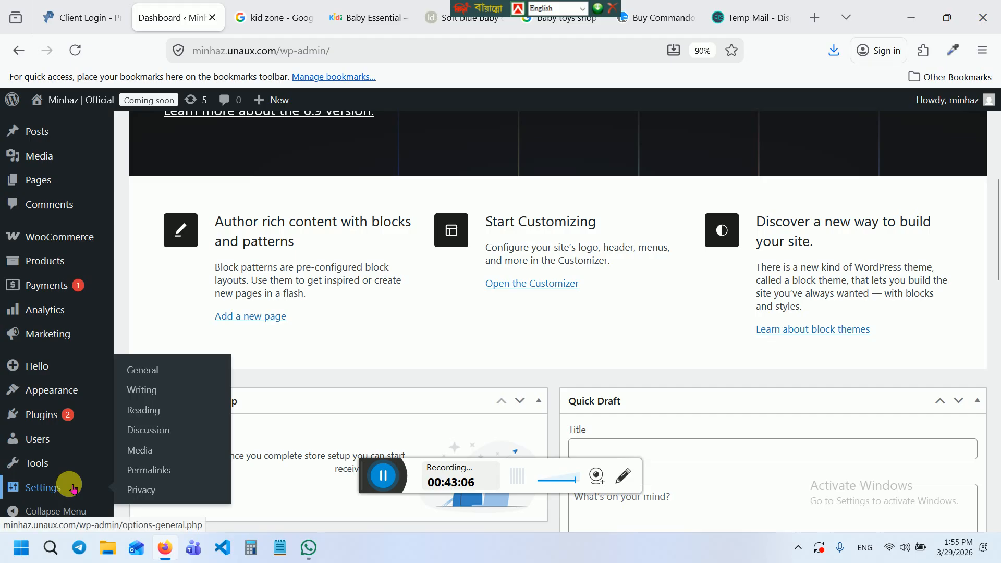
pyautogui.click(146, 413)
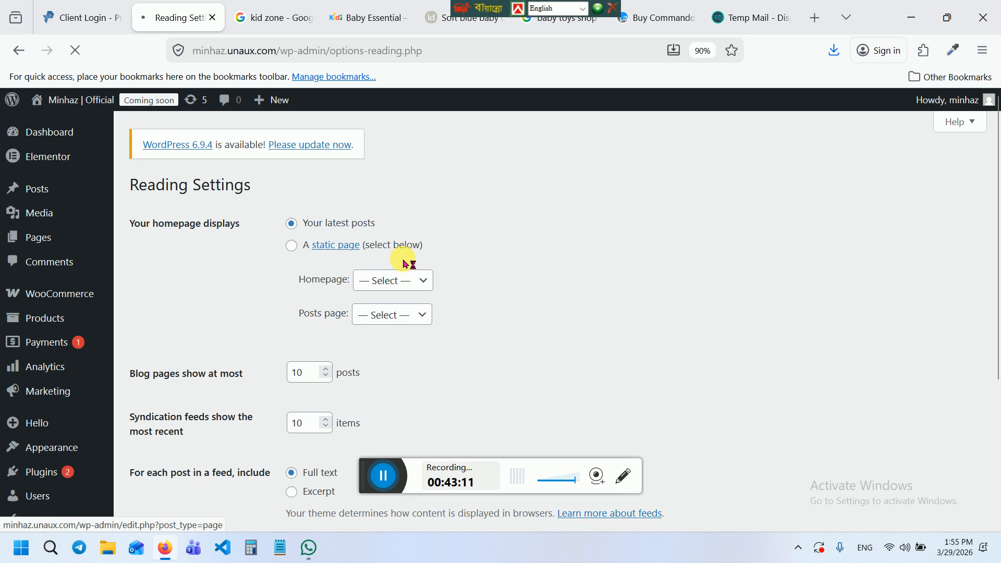
pyautogui.click(293, 266)
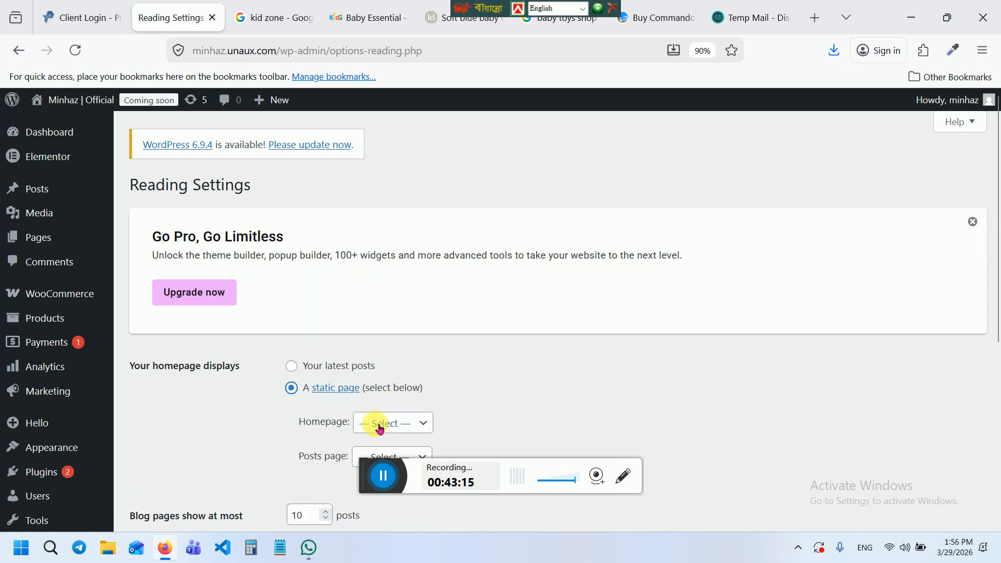
pyautogui.click(380, 428)
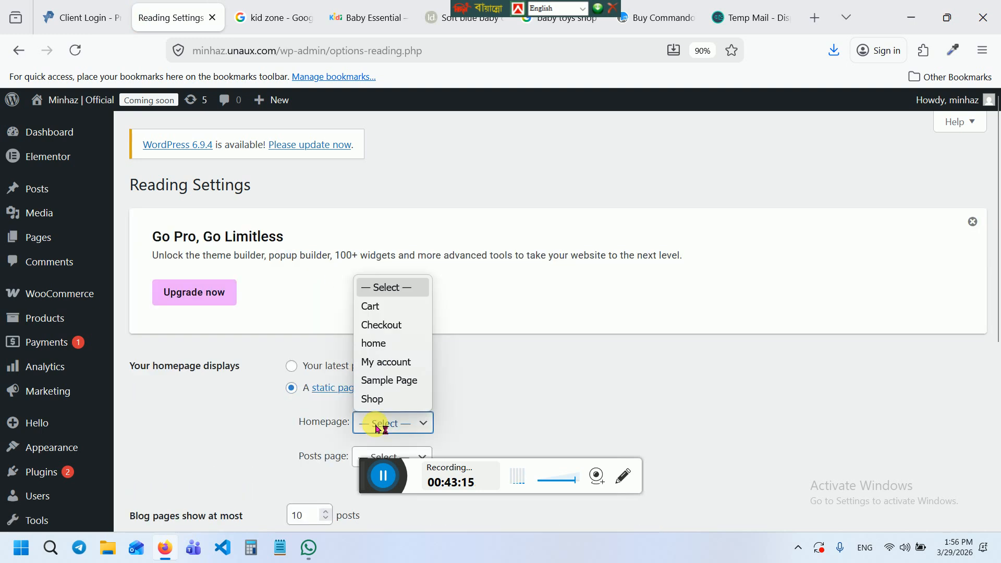
pyautogui.click(381, 343)
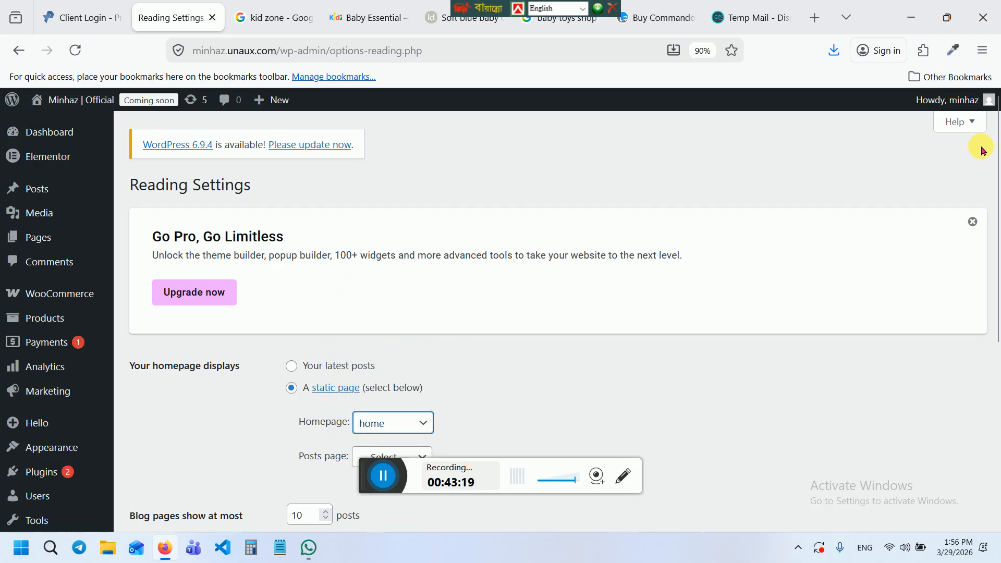
pyautogui.moveTo(994, 164); pyautogui.dragTo(993, 333)
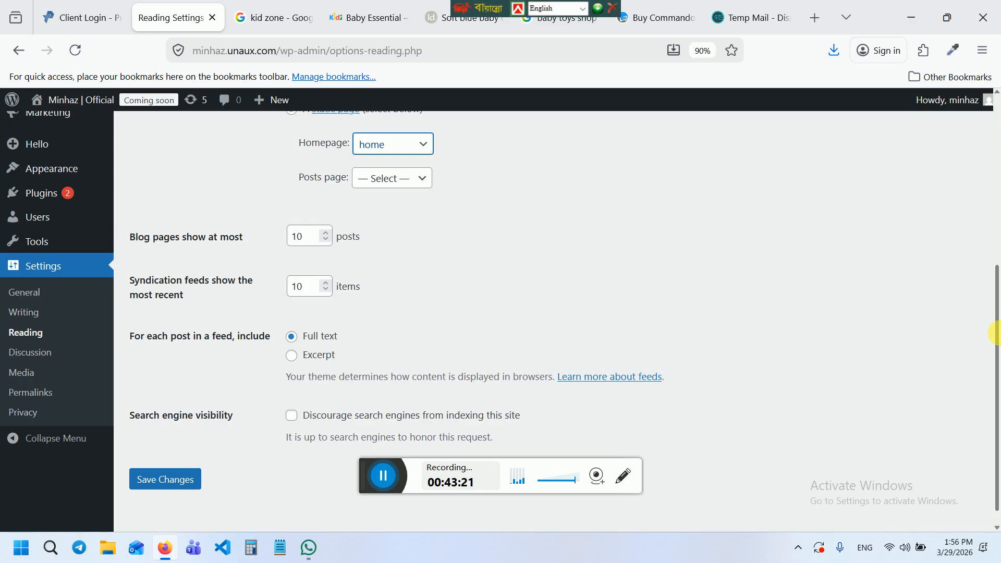
pyautogui.click(166, 478)
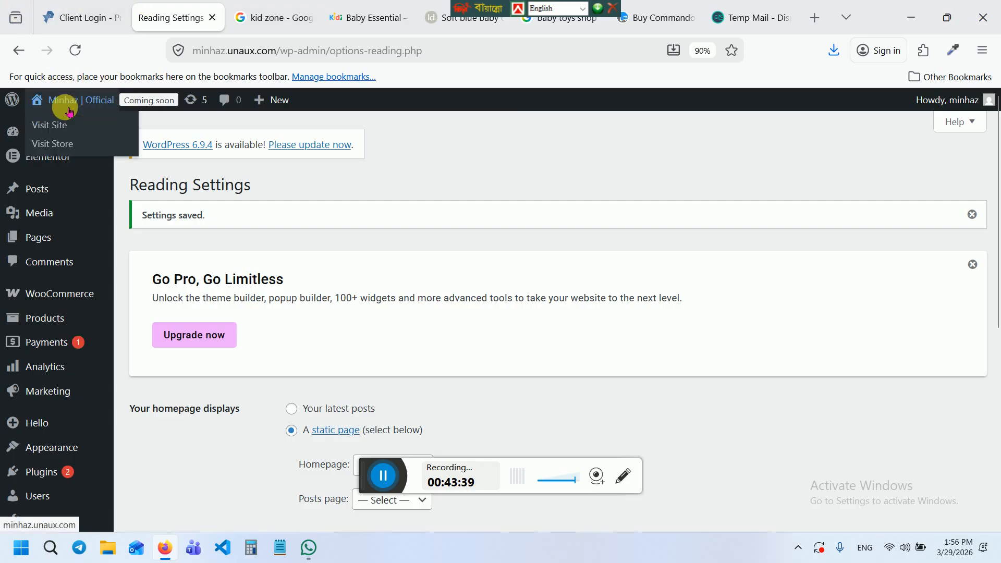
# Visit the live site, scroll to the homepage products list and open Baby Cloth
pyautogui.rightClick(62, 122)
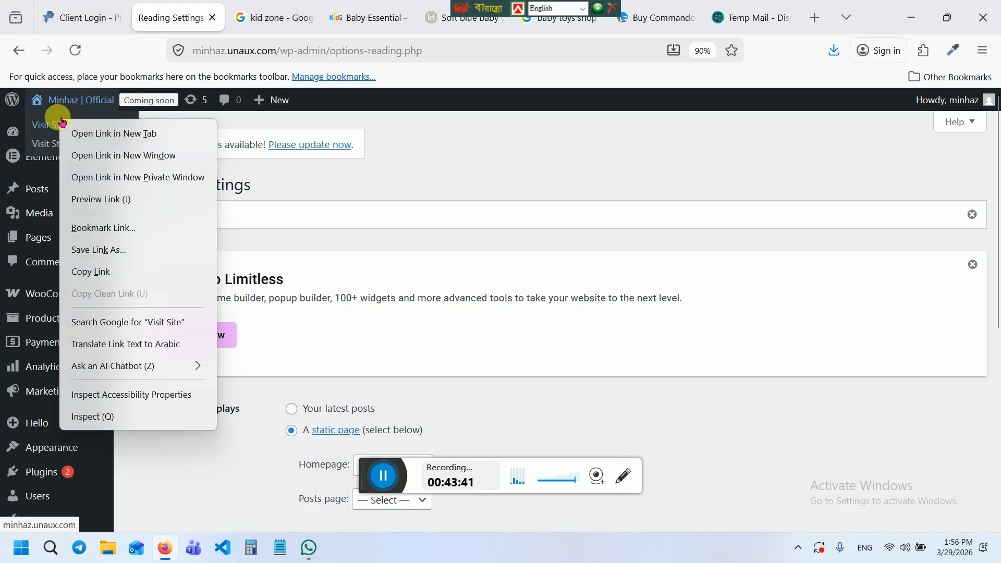
pyautogui.click(390, 172)
pyautogui.moveTo(42, 99)
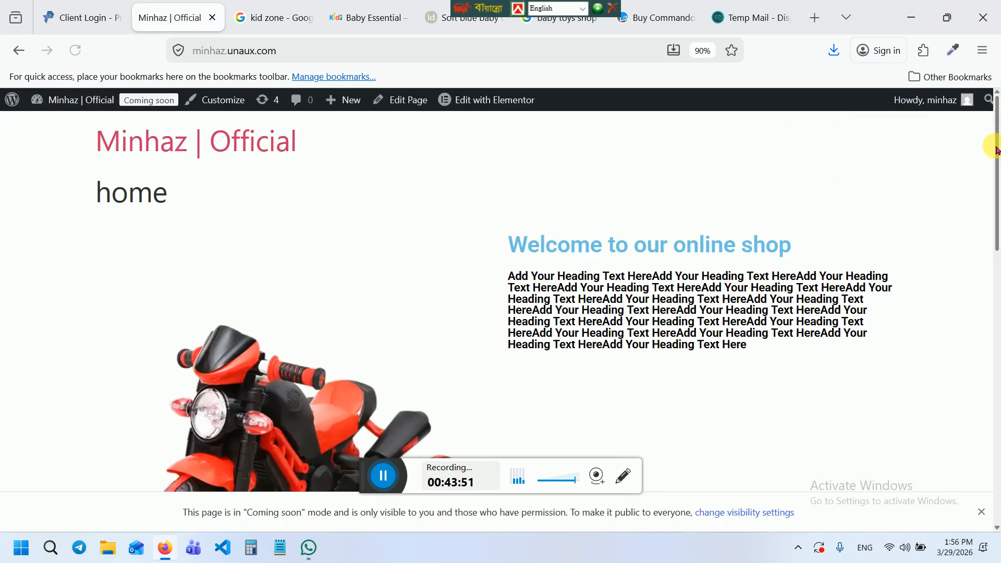
pyautogui.moveTo(996, 151); pyautogui.dragTo(996, 502)
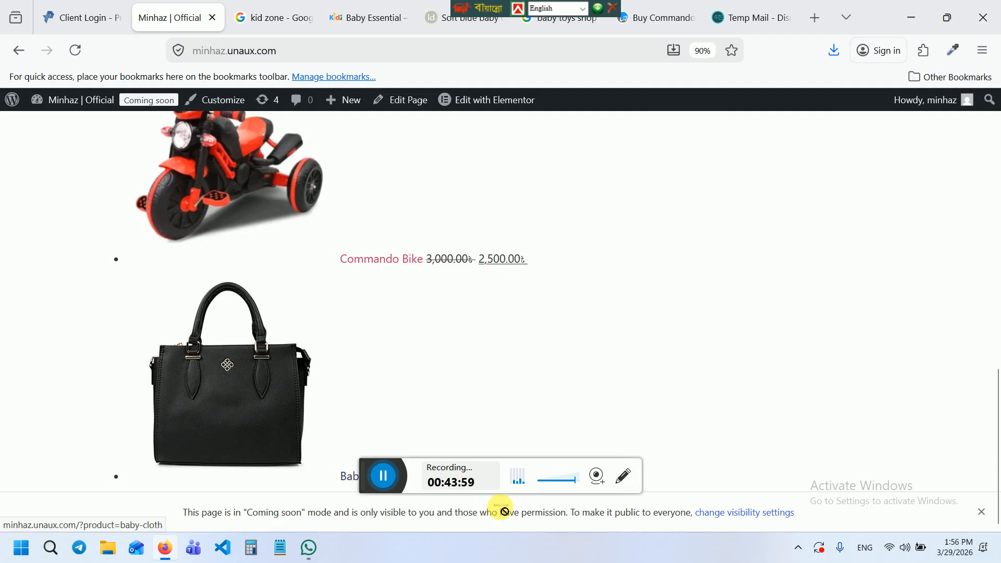
pyautogui.moveTo(370, 477); pyautogui.dragTo(522, 418)
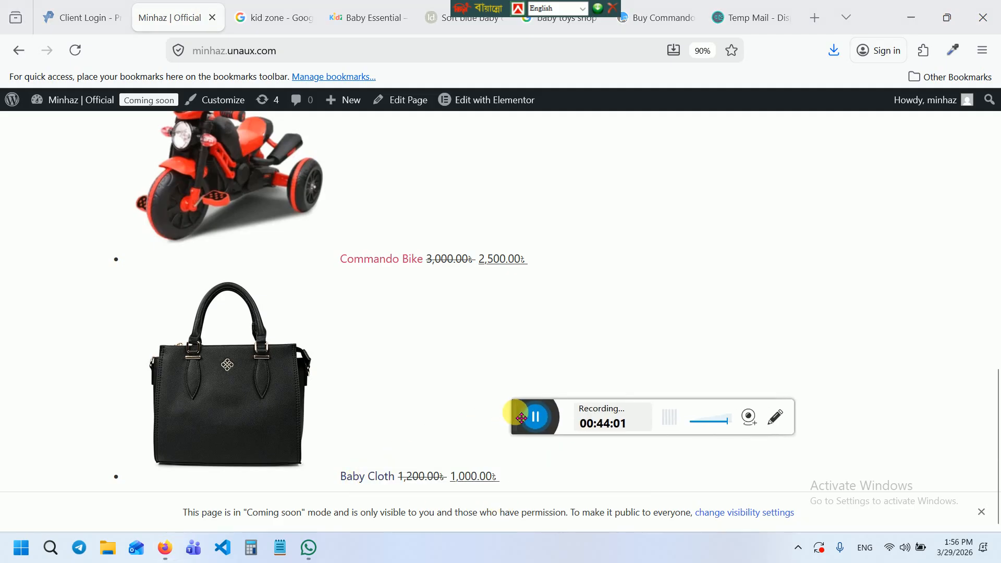
pyautogui.click(355, 476)
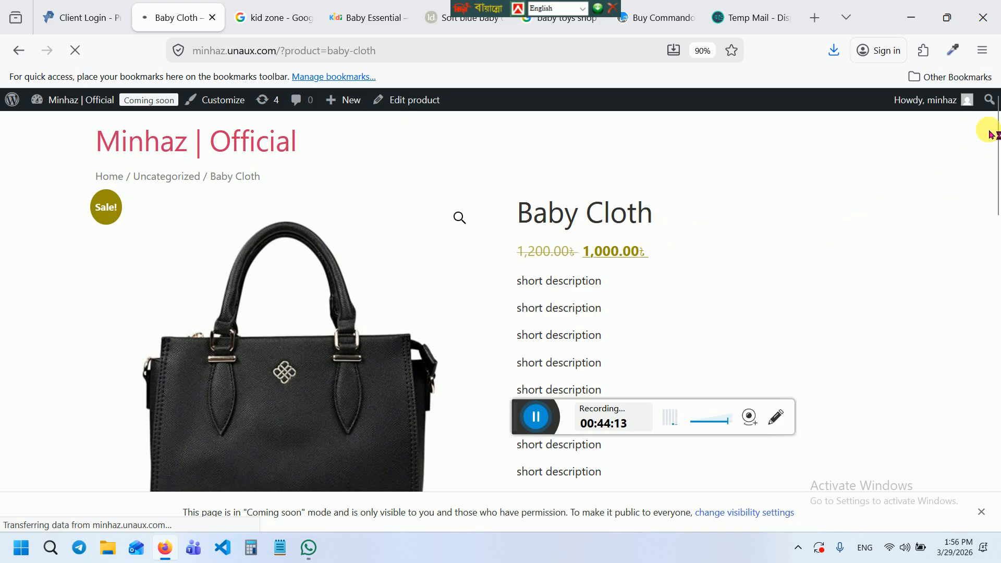
# Browse the Baby Cloth gallery images, then add Baby Cloth to the cart
pyautogui.moveTo(997, 147); pyautogui.dragTo(994, 223)
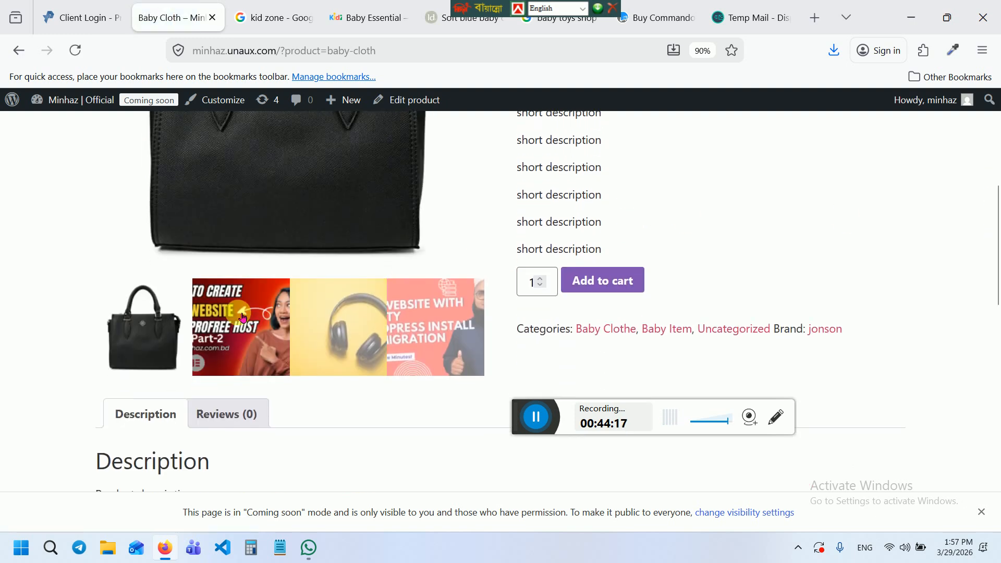
pyautogui.click(268, 315)
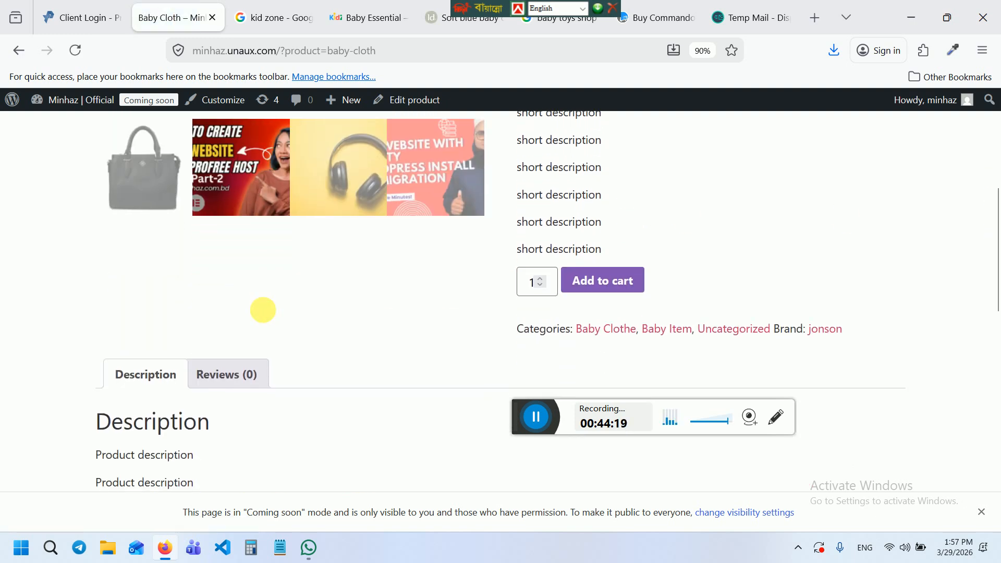
pyautogui.click(356, 164)
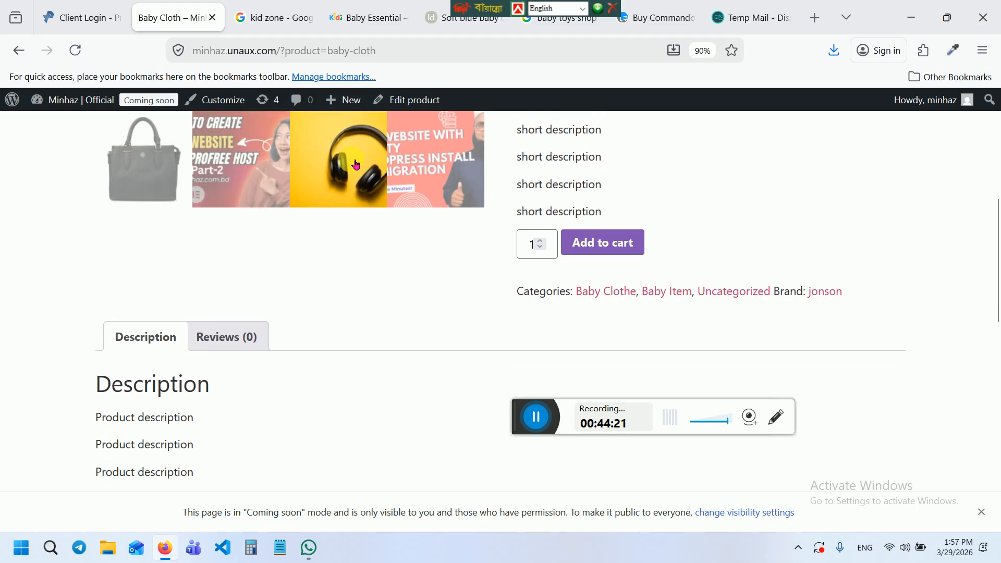
pyautogui.click(420, 159)
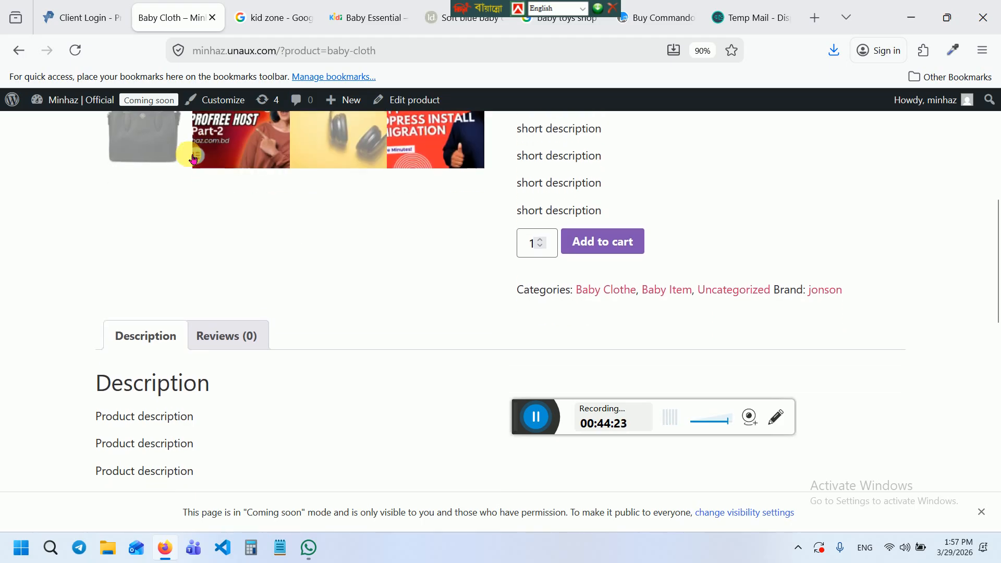
pyautogui.click(166, 145)
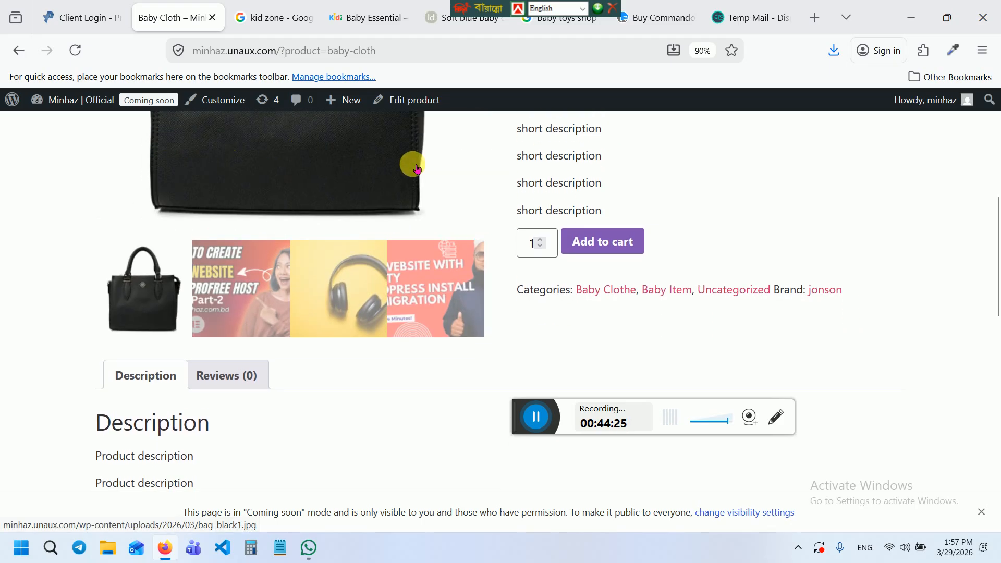
pyautogui.moveTo(996, 245)
pyautogui.mouseDown()
pyautogui.moveTo(997, 184)
pyautogui.moveTo(996, 226)
pyautogui.mouseUp()
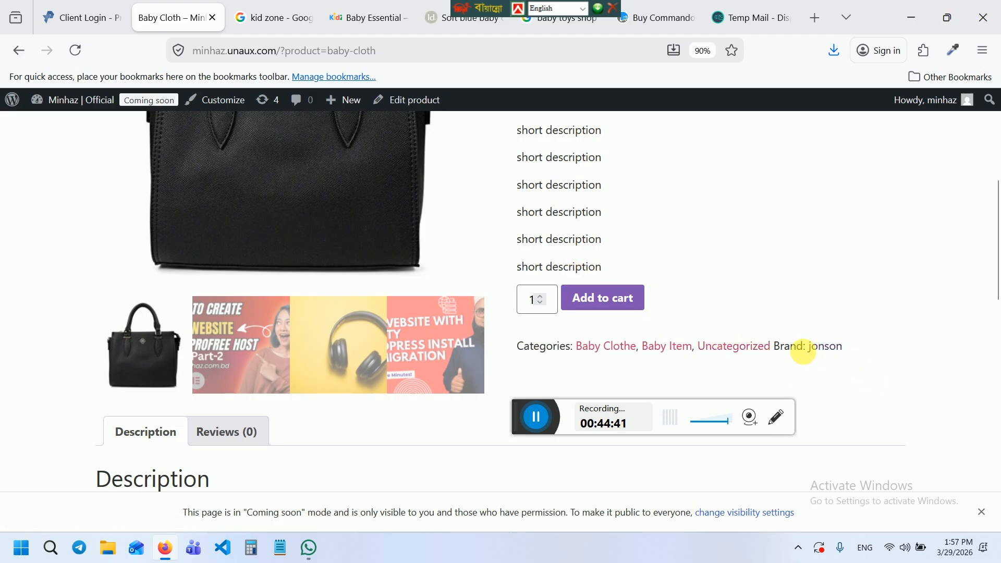
pyautogui.click(605, 300)
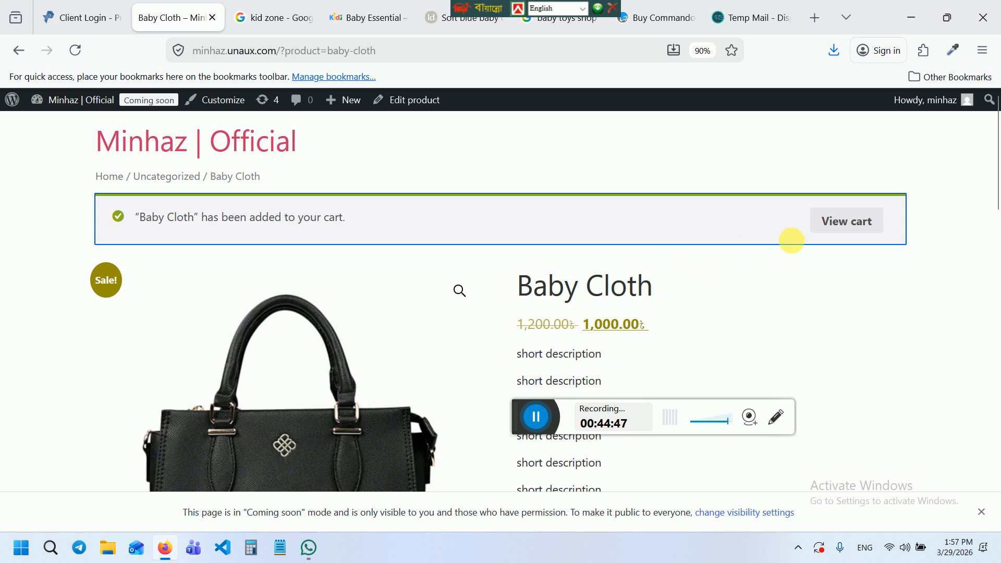
pyautogui.click(852, 228)
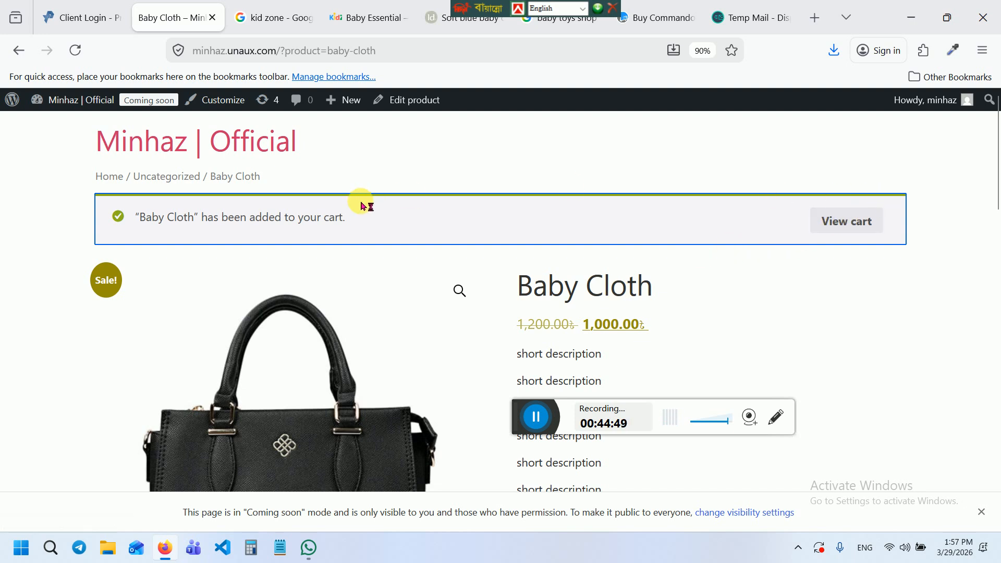